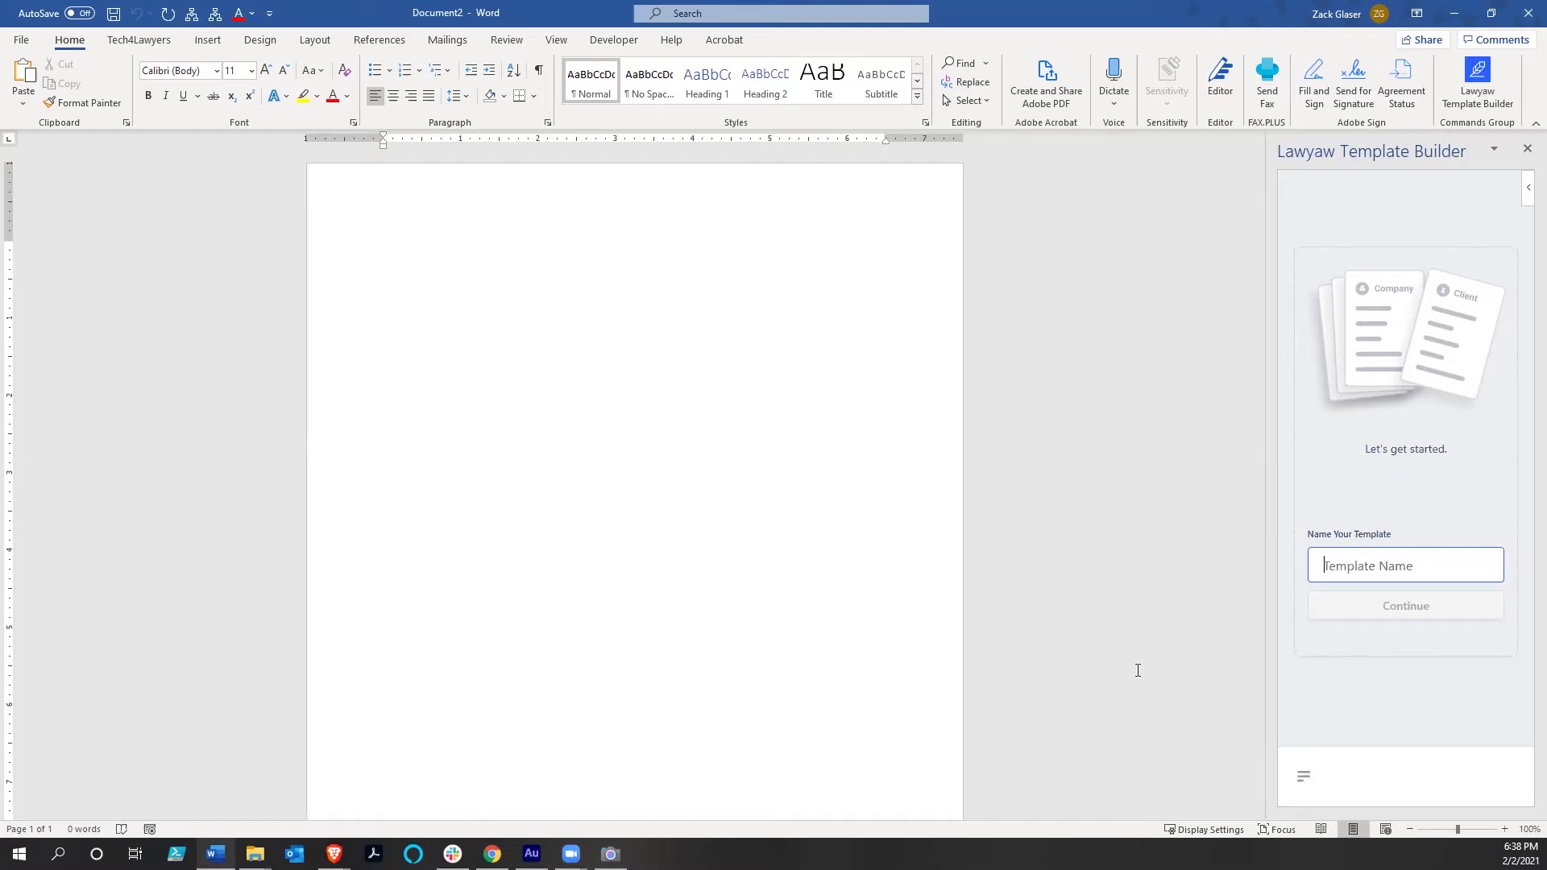
Insert the Residential Lease template from the Lawyaw Templates list into the Word document
{"action": "left_click", "coordinate": [1303, 778]}
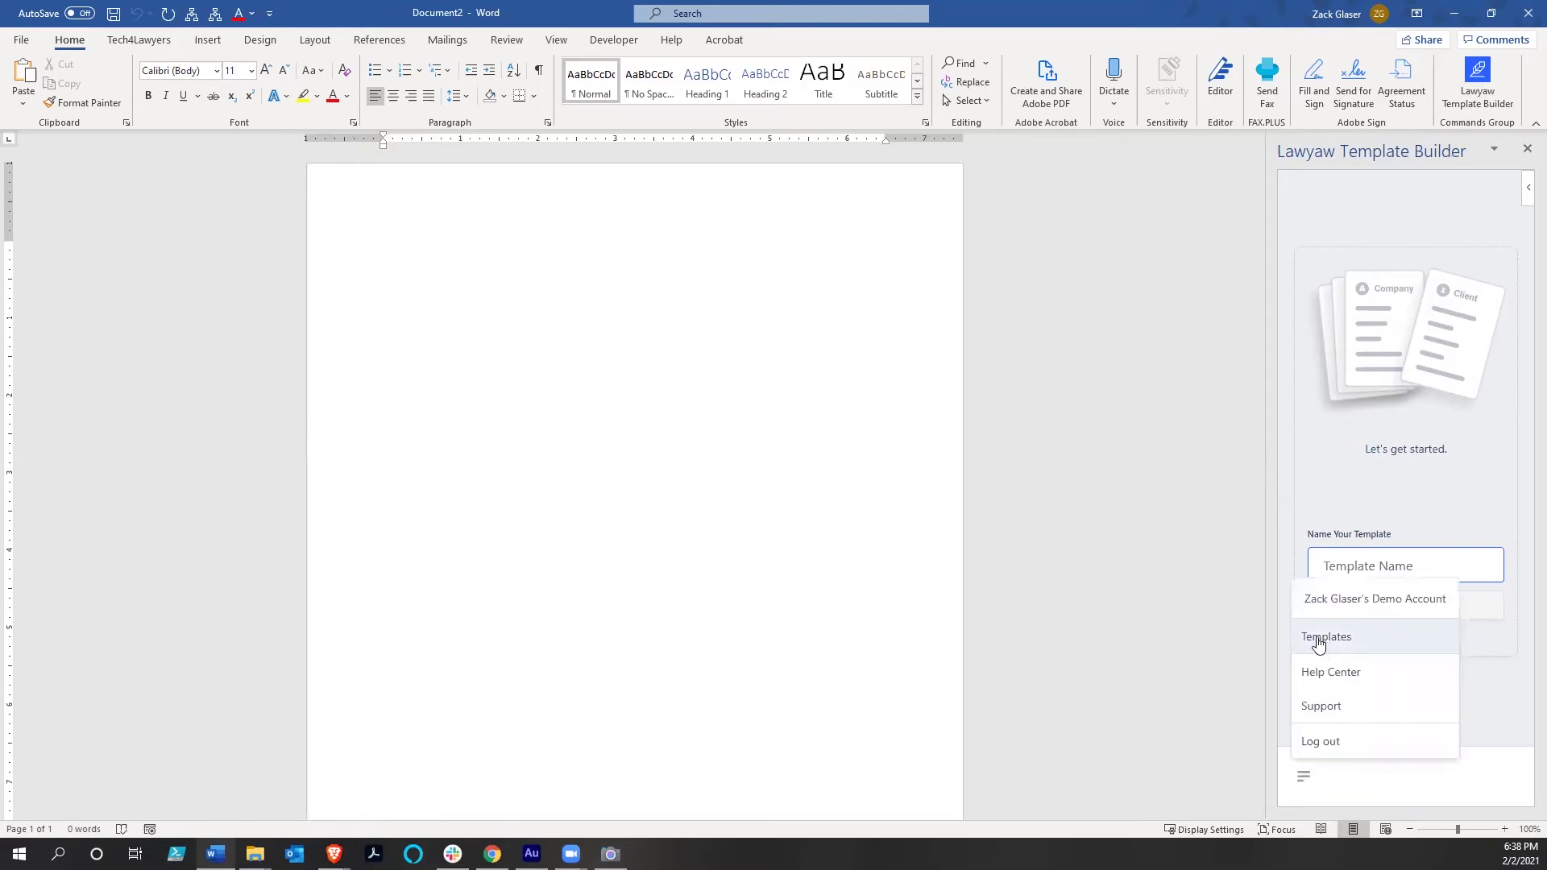
{"action": "left_click", "coordinate": [1318, 638]}
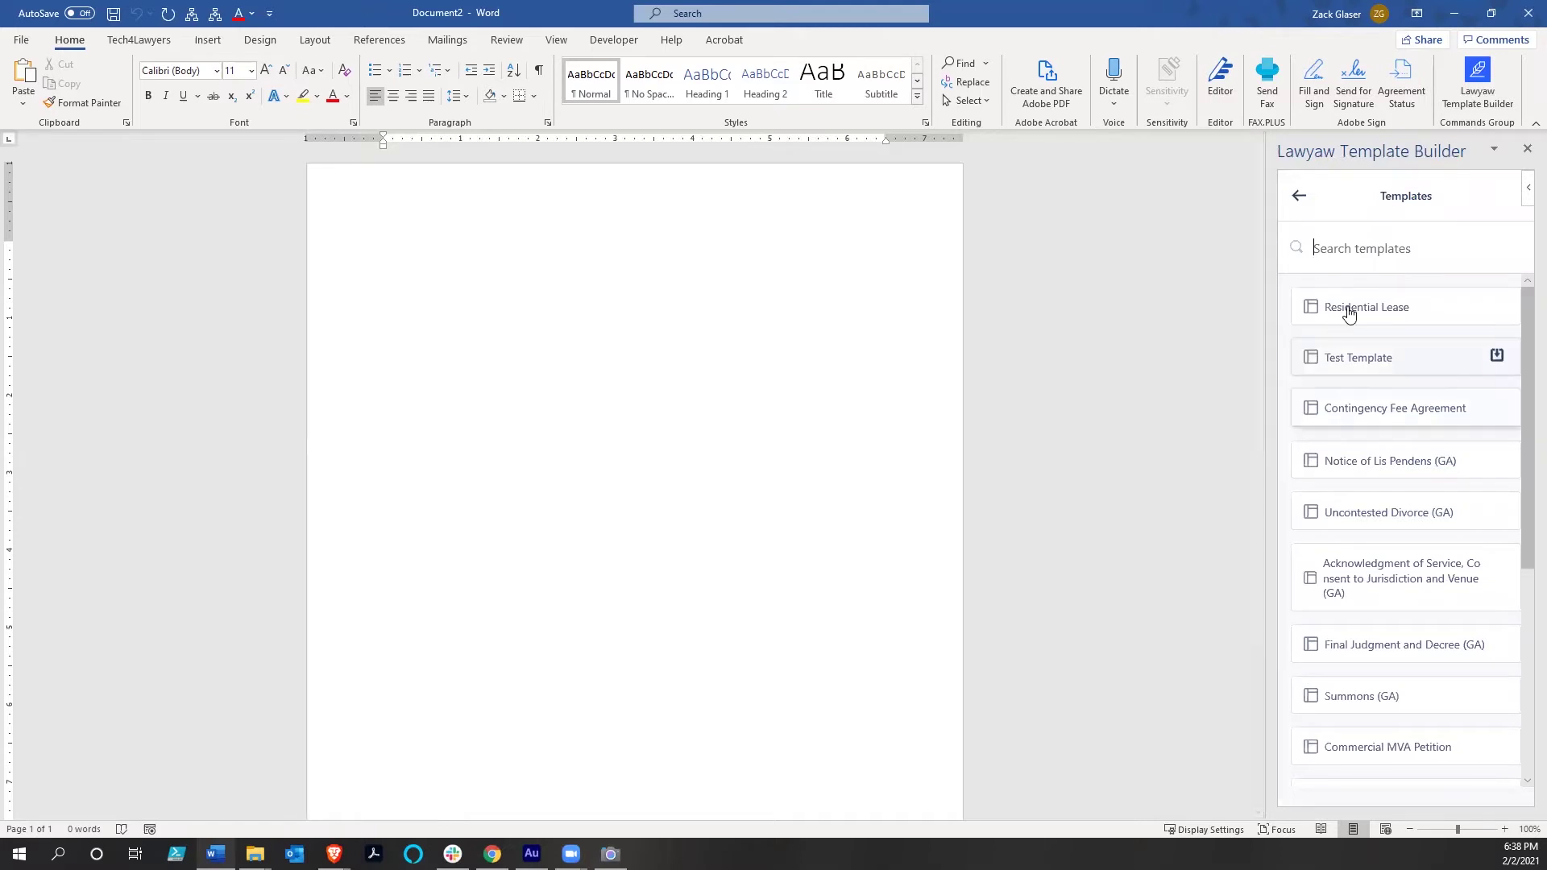
{"action": "mouse_move", "coordinate": [1348, 313]}
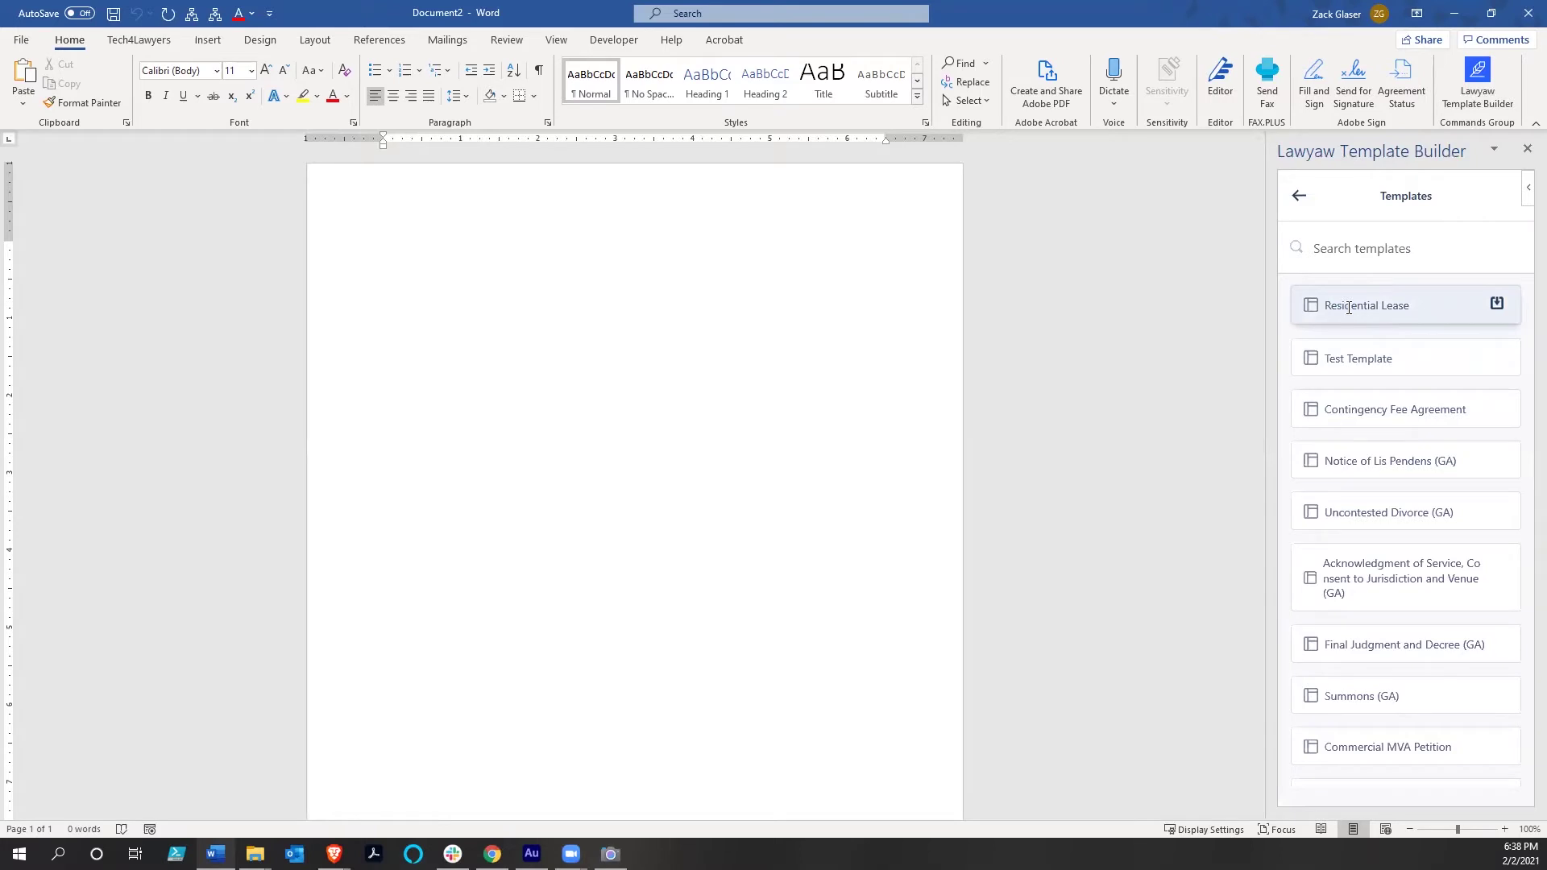
{"action": "left_click", "coordinate": [1349, 309]}
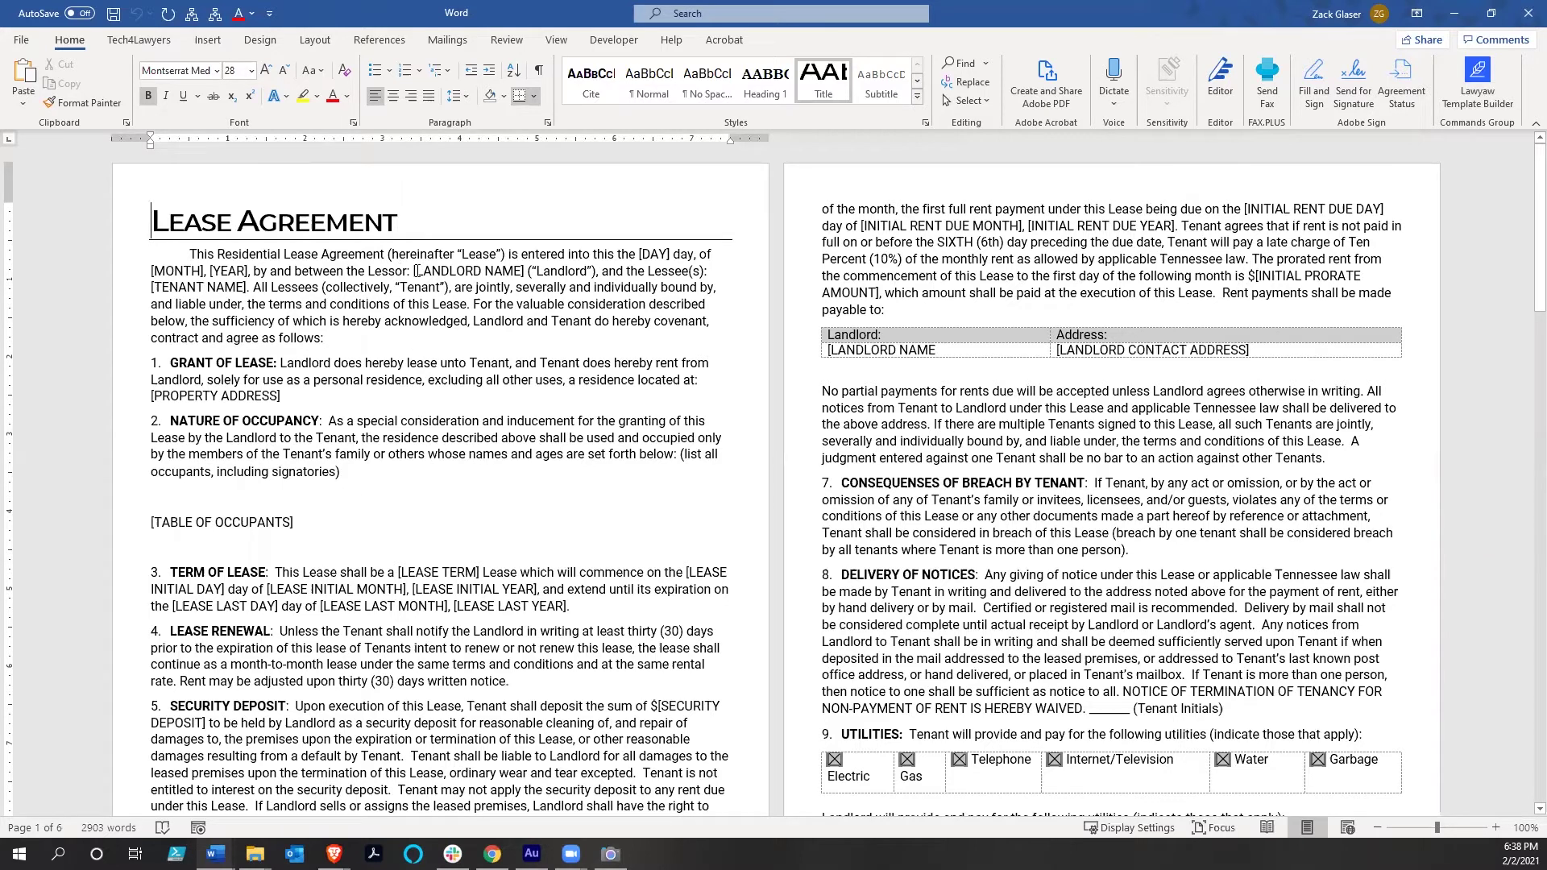
{"action": "left_click_drag", "start_coordinate": [445, 270], "coordinate": [530, 272]}
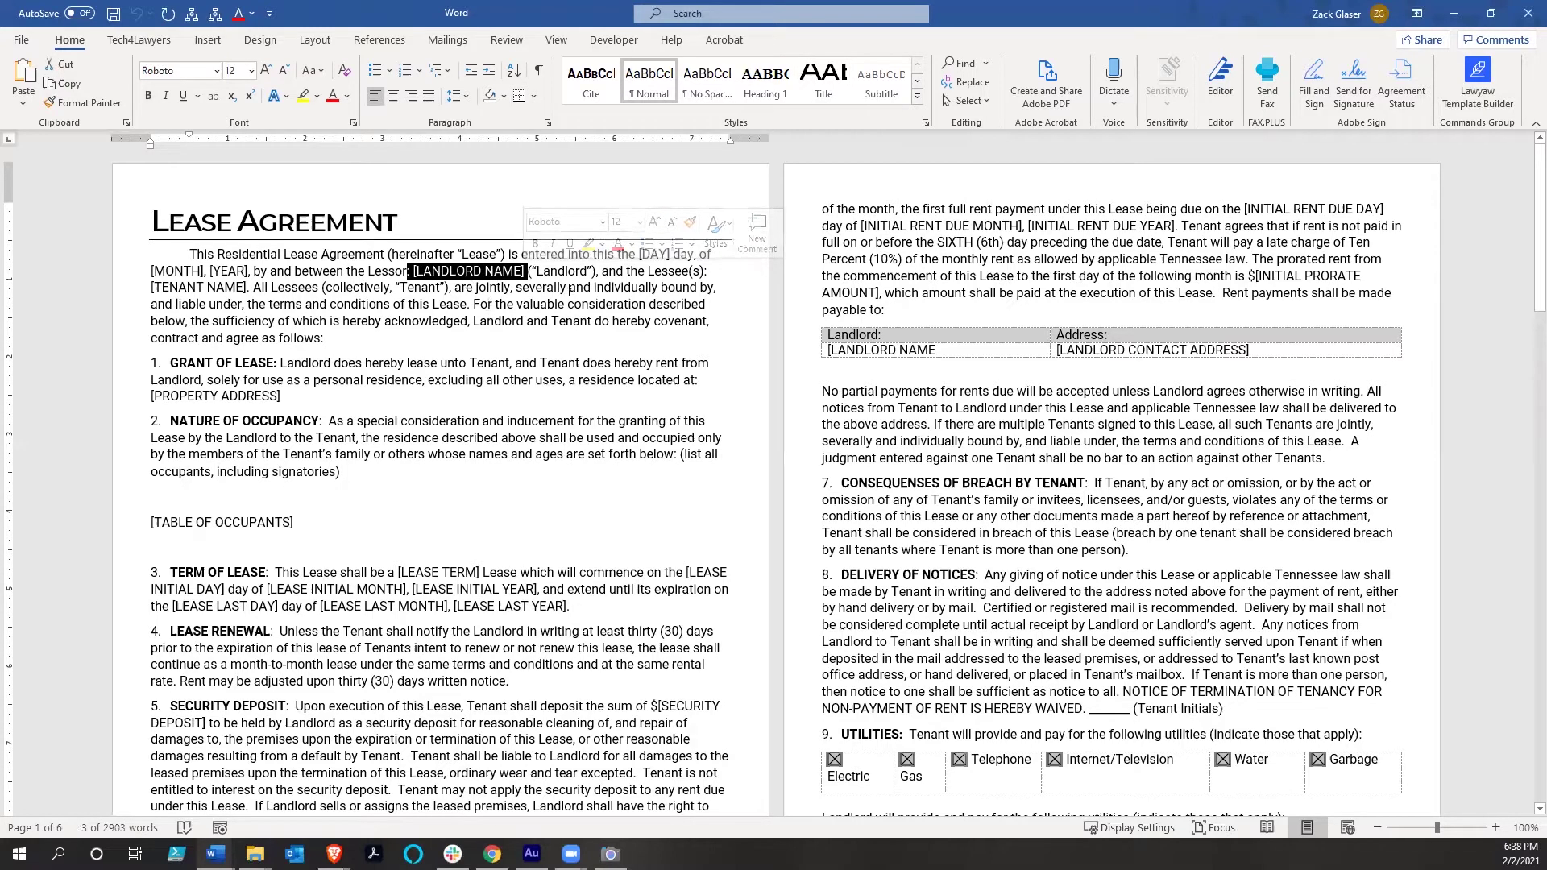
{"action": "left_click", "coordinate": [659, 254]}
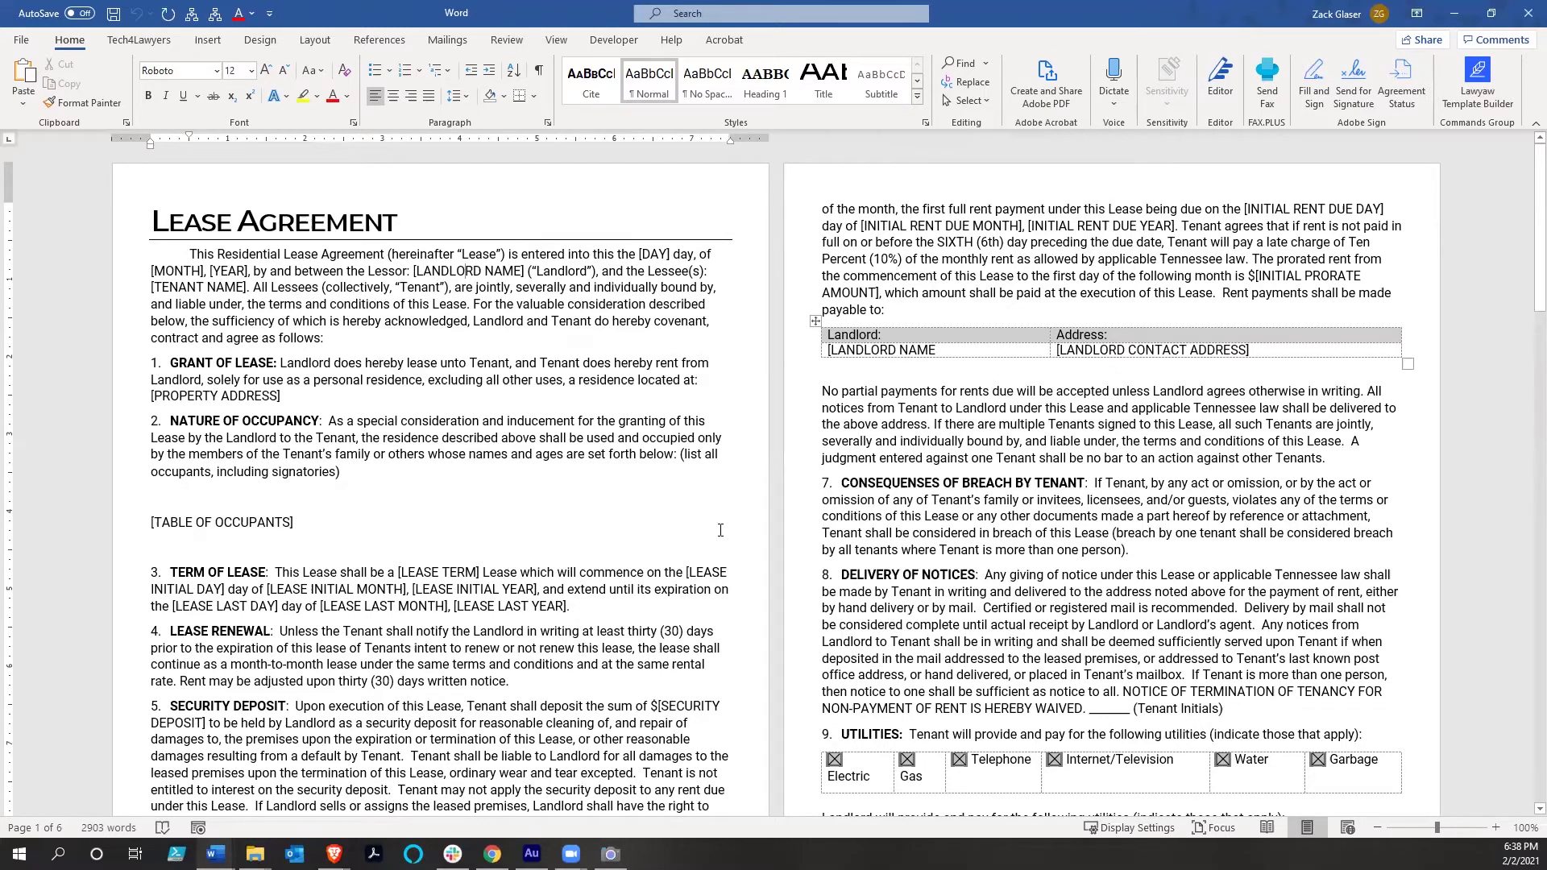
{"action": "scroll", "coordinate": [1114, 534], "scroll_direction": "down", "scroll_amount": 3}
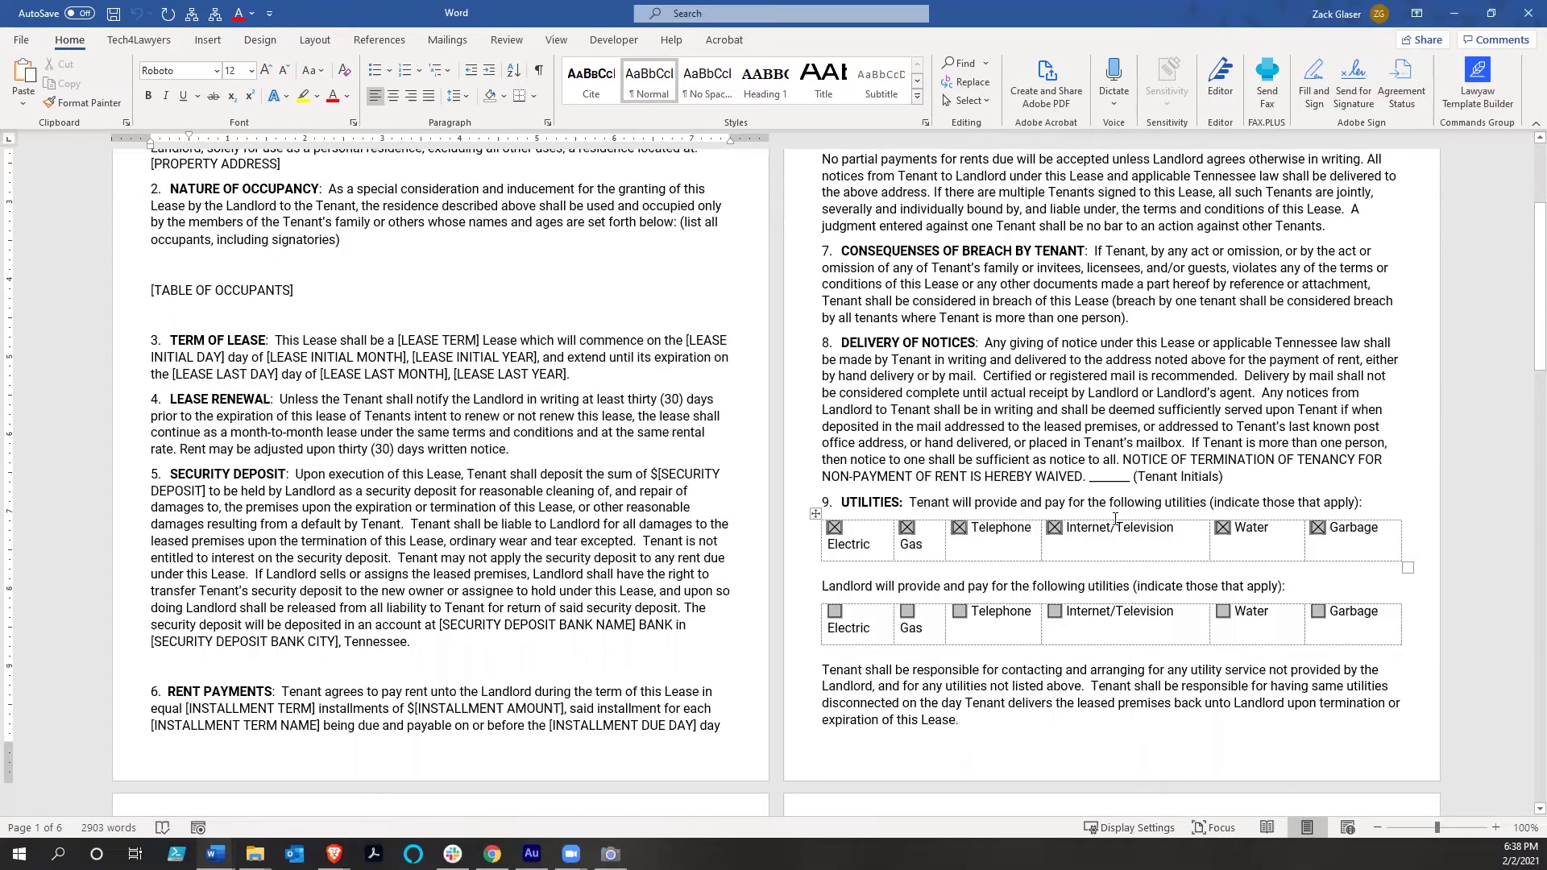
{"action": "scroll", "coordinate": [1114, 520], "scroll_direction": "down", "scroll_amount": 9}
{"action": "scroll", "coordinate": [1115, 519], "scroll_direction": "down", "scroll_amount": 20}
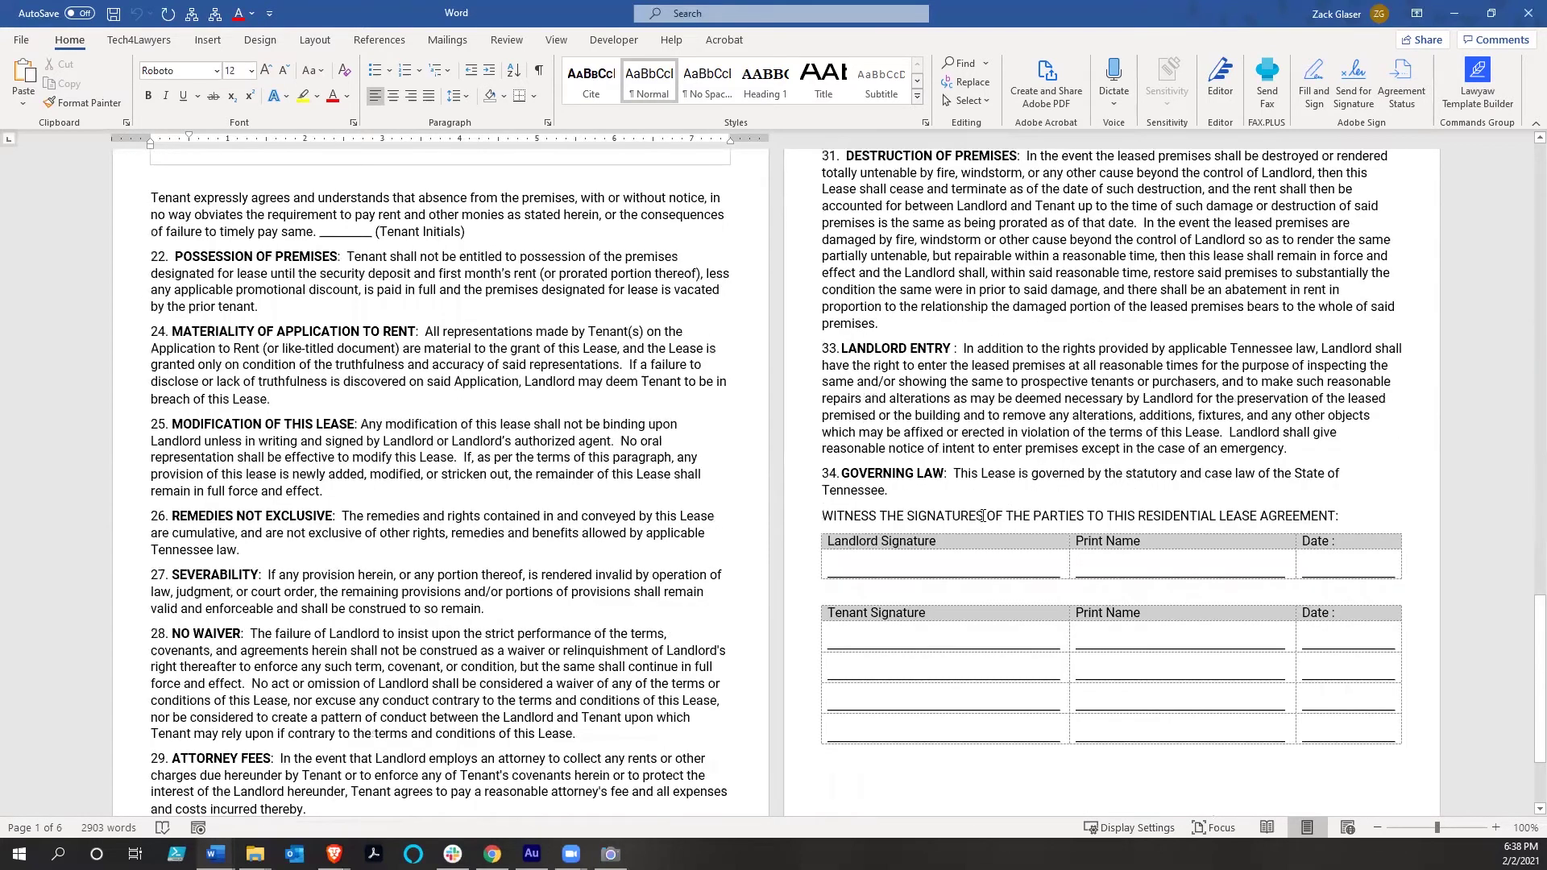
{"action": "scroll", "coordinate": [992, 549], "scroll_direction": "up", "scroll_amount": 7}
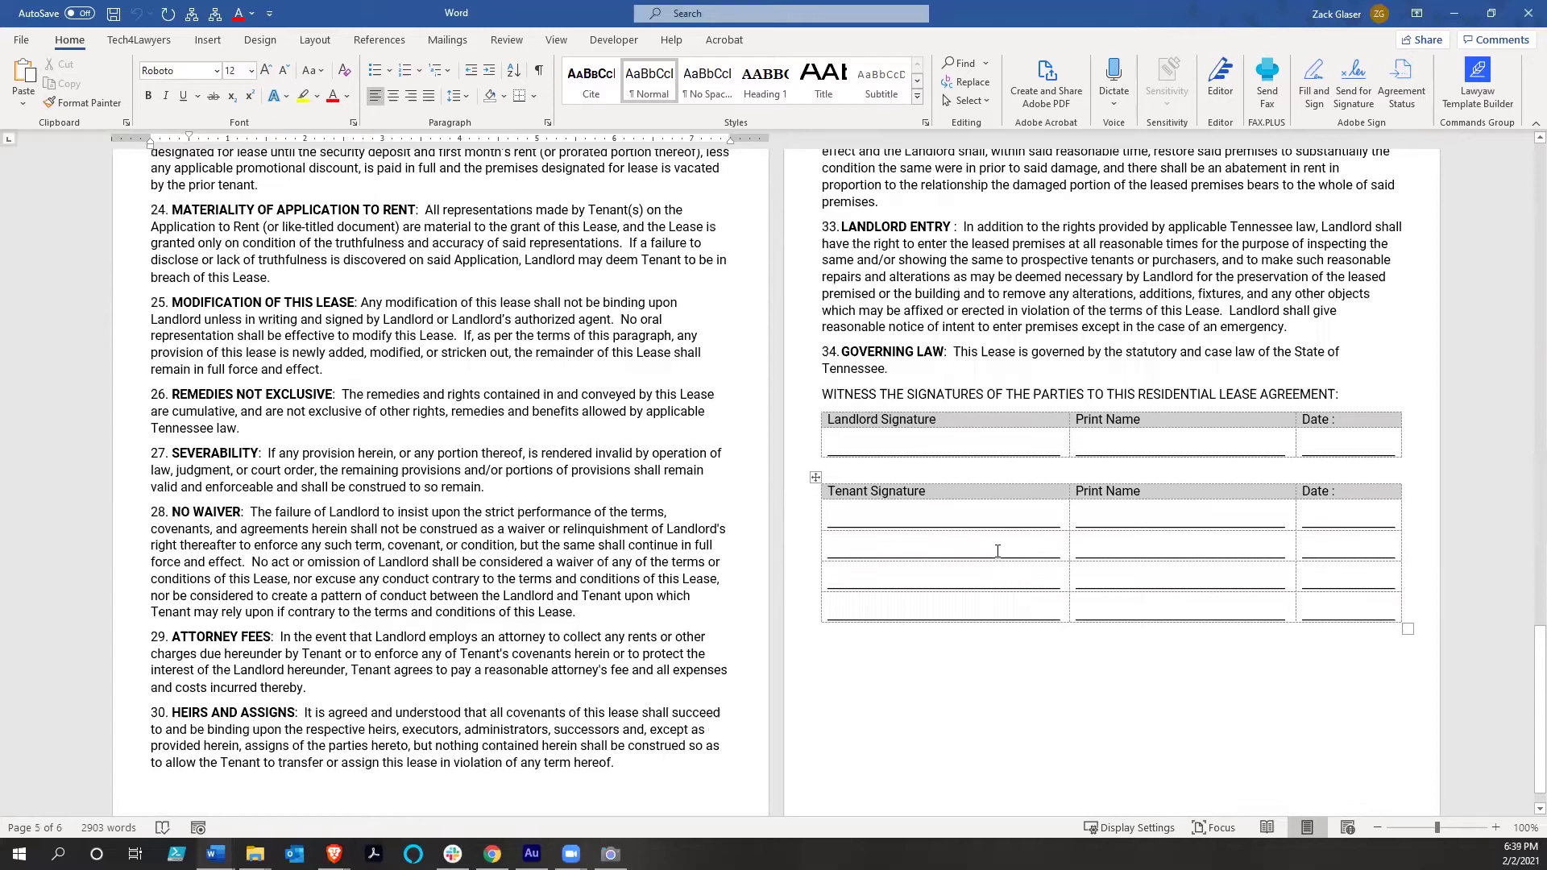
{"action": "scroll", "coordinate": [997, 551], "scroll_direction": "up", "scroll_amount": 6}
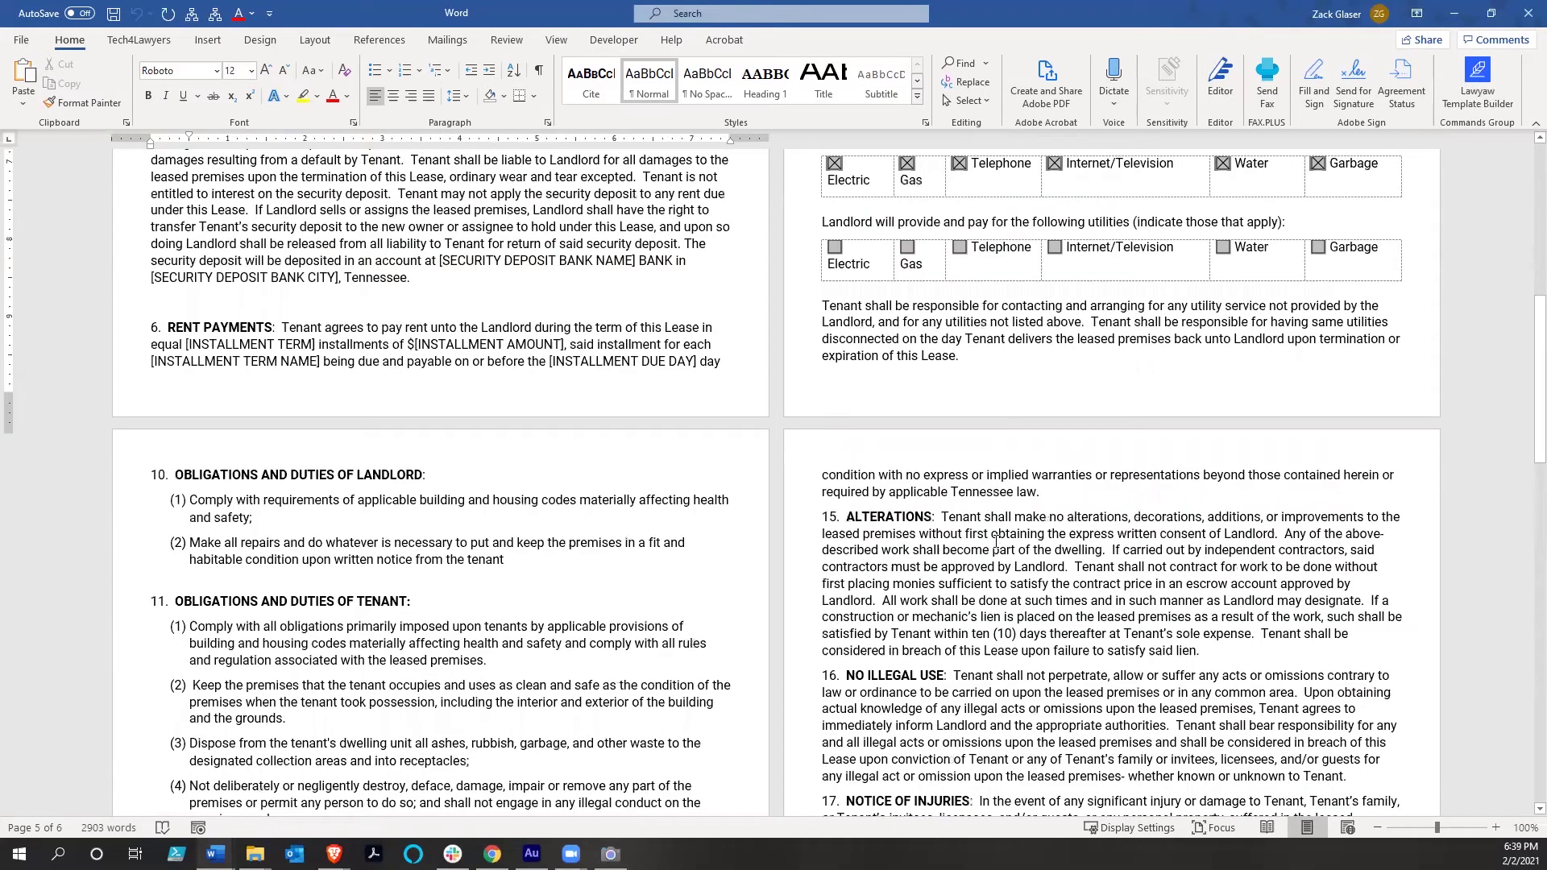
{"action": "scroll", "coordinate": [996, 541], "scroll_direction": "up", "scroll_amount": 8}
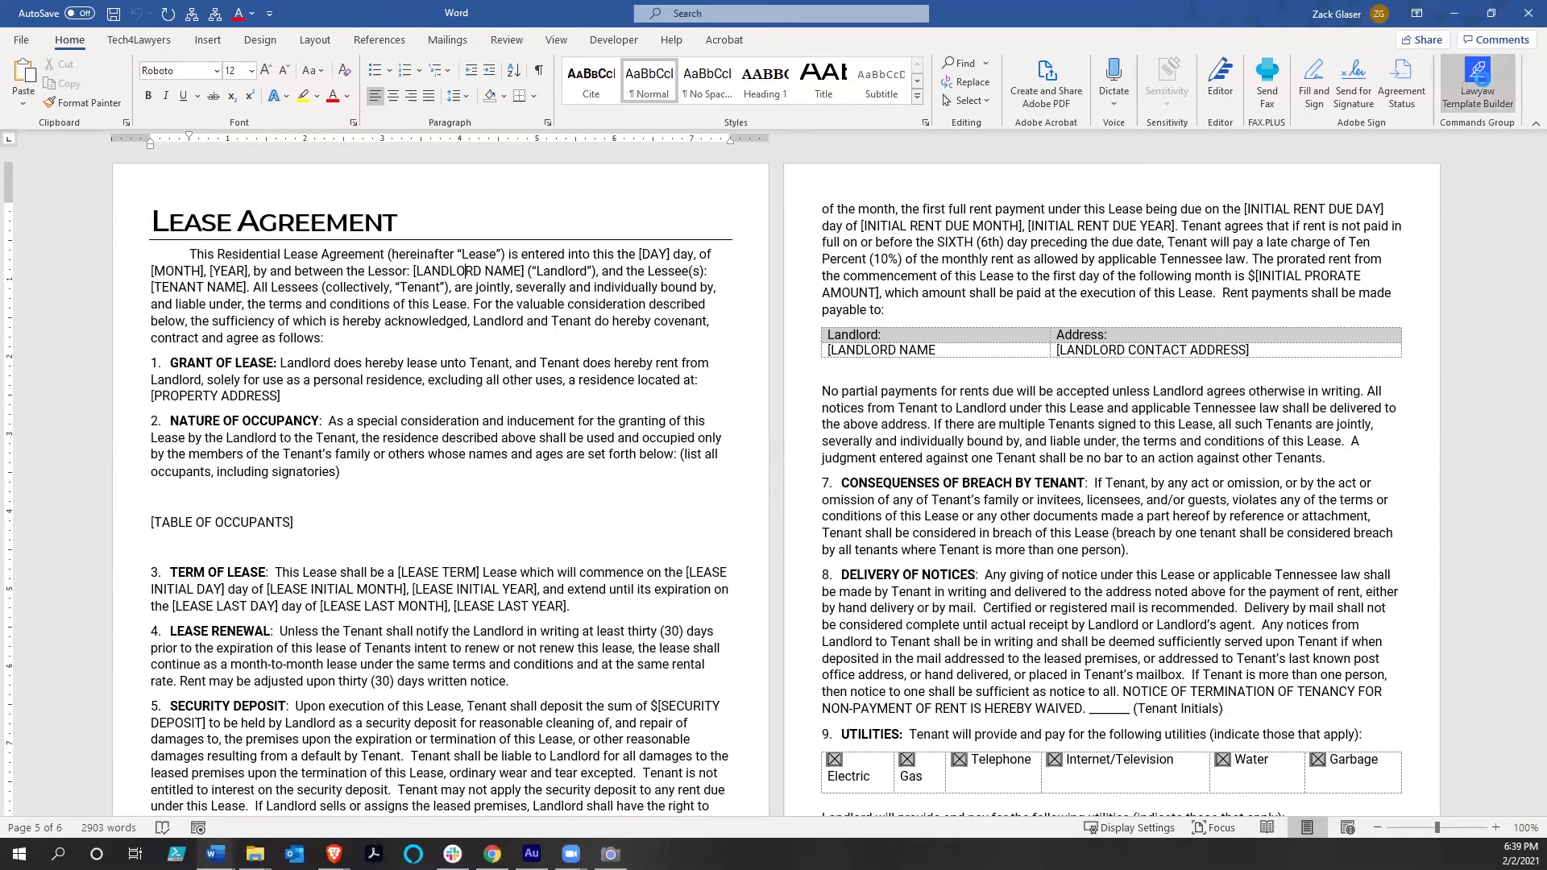
Open the Lawyaw Template Builder, collapse the Clio Matter card's fields, and start a new card
{"action": "left_click", "coordinate": [1479, 77]}
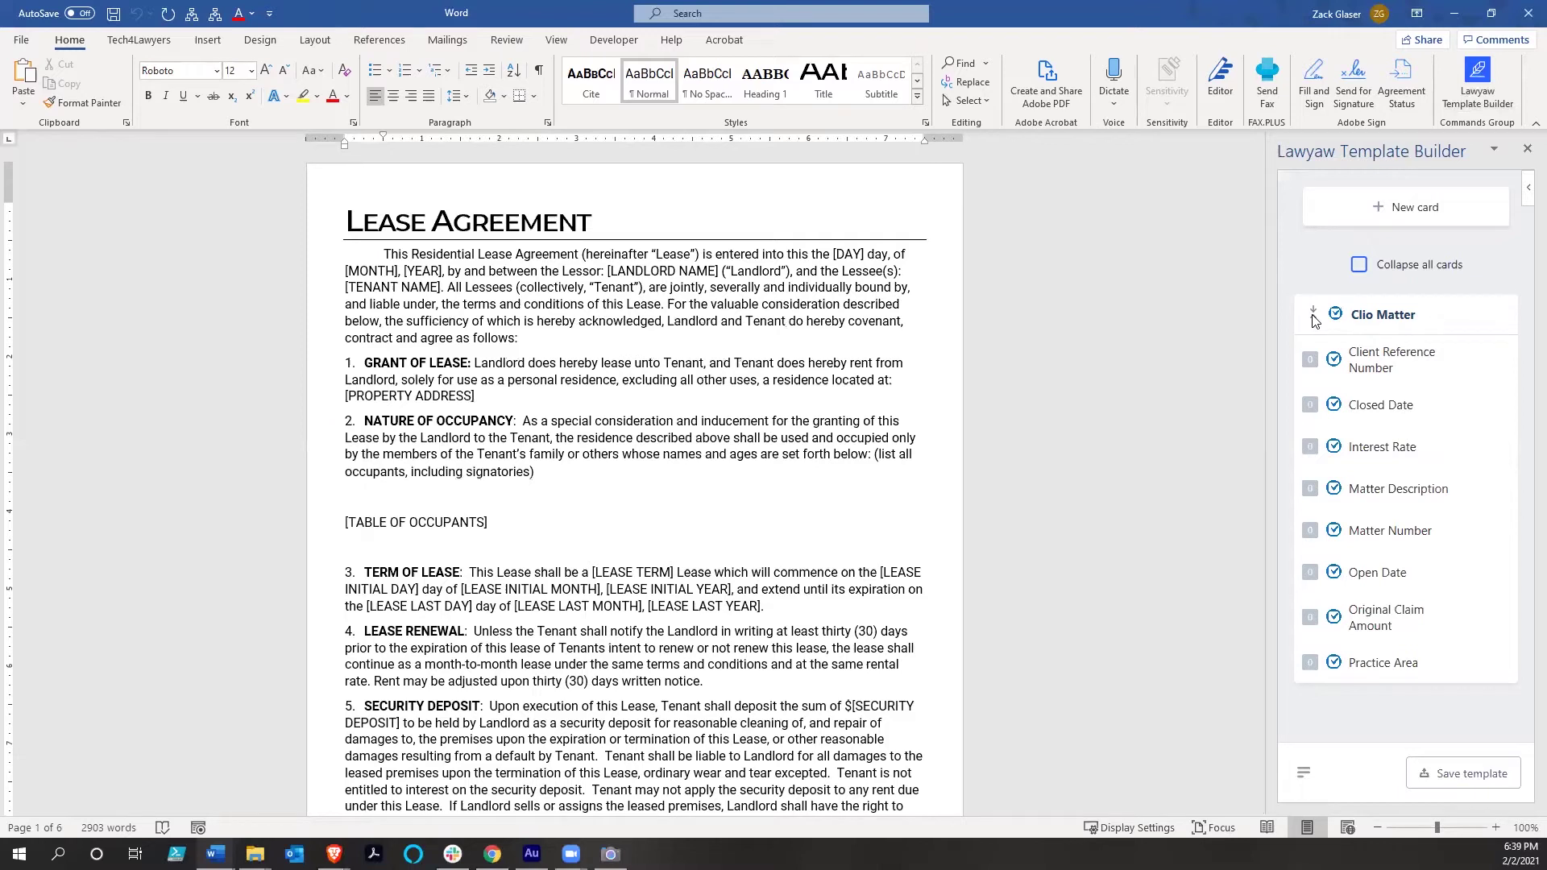
{"action": "left_click", "coordinate": [1313, 316]}
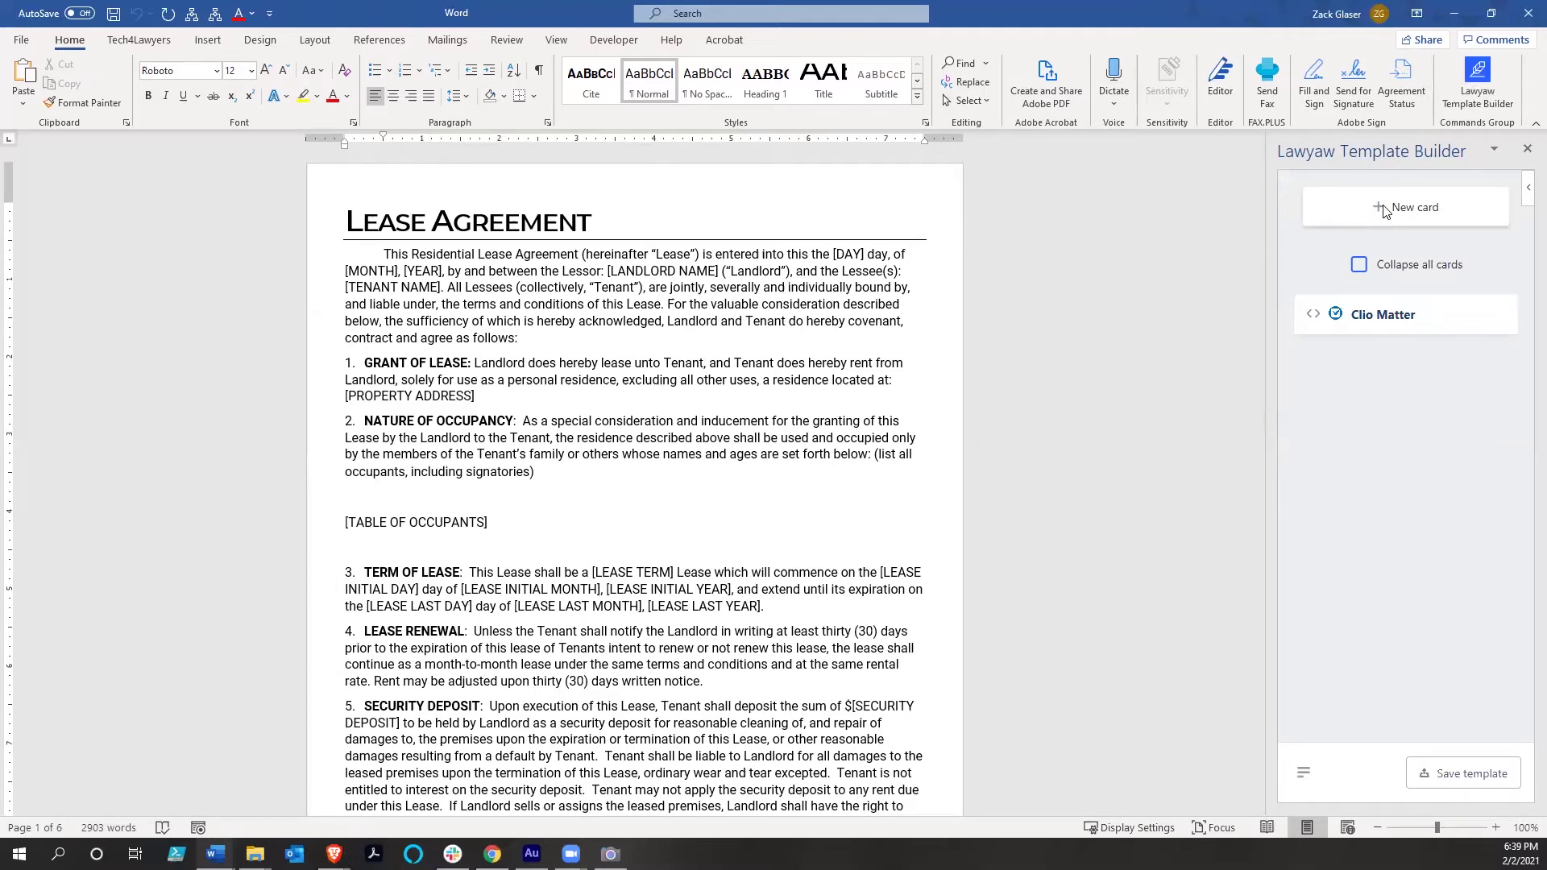
{"action": "left_click", "coordinate": [1385, 210]}
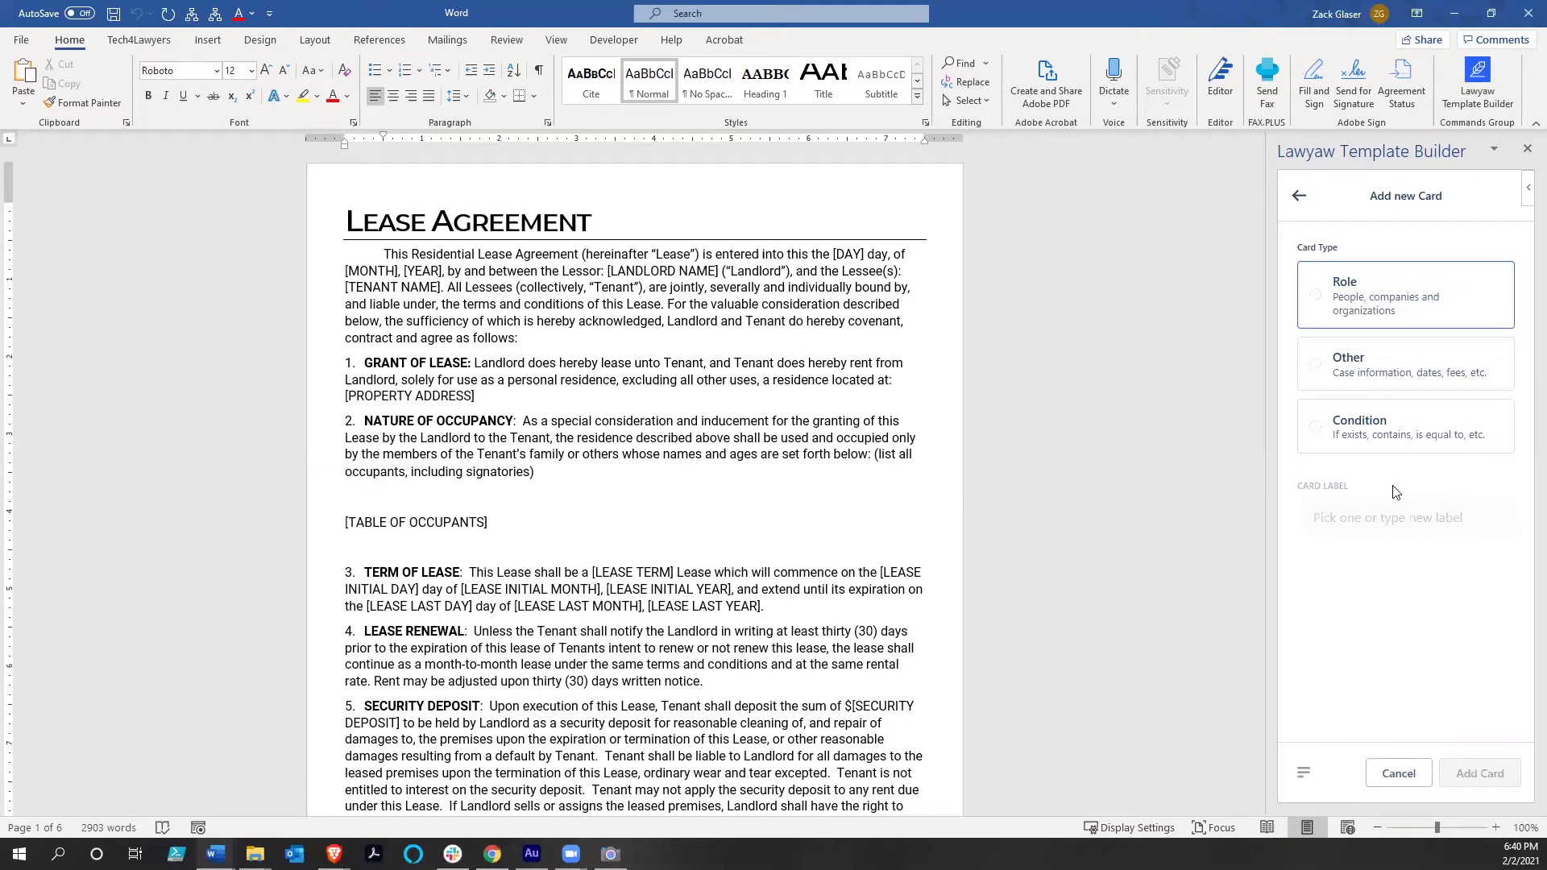
Create a role card labelled 'Landlord', then tick Collapse all cards
{"action": "left_click", "coordinate": [1390, 520]}
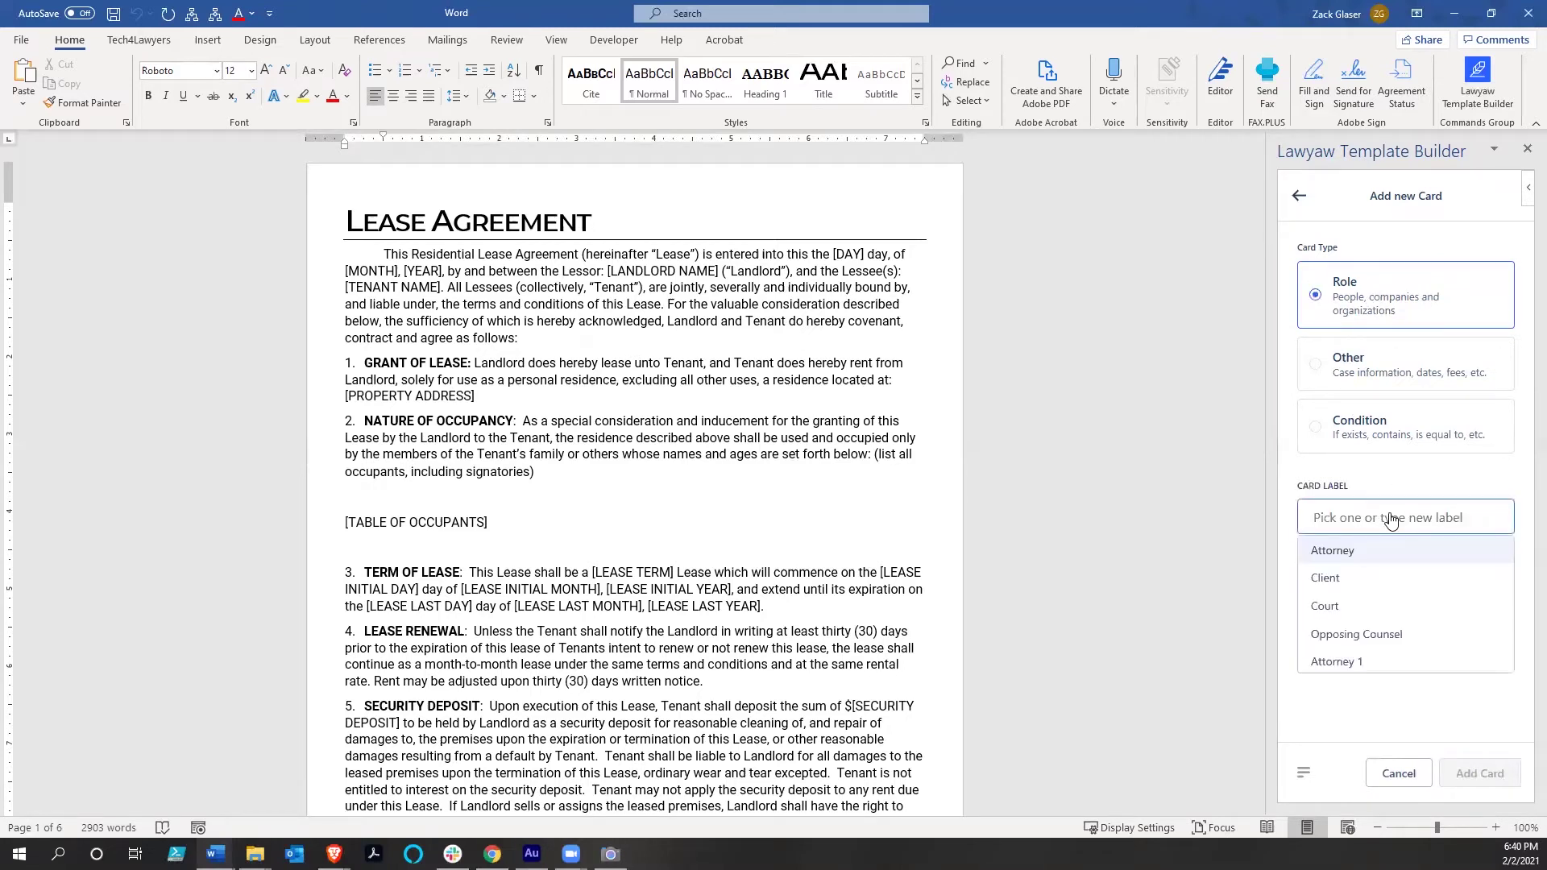
{"action": "type", "text": "Landlord"}
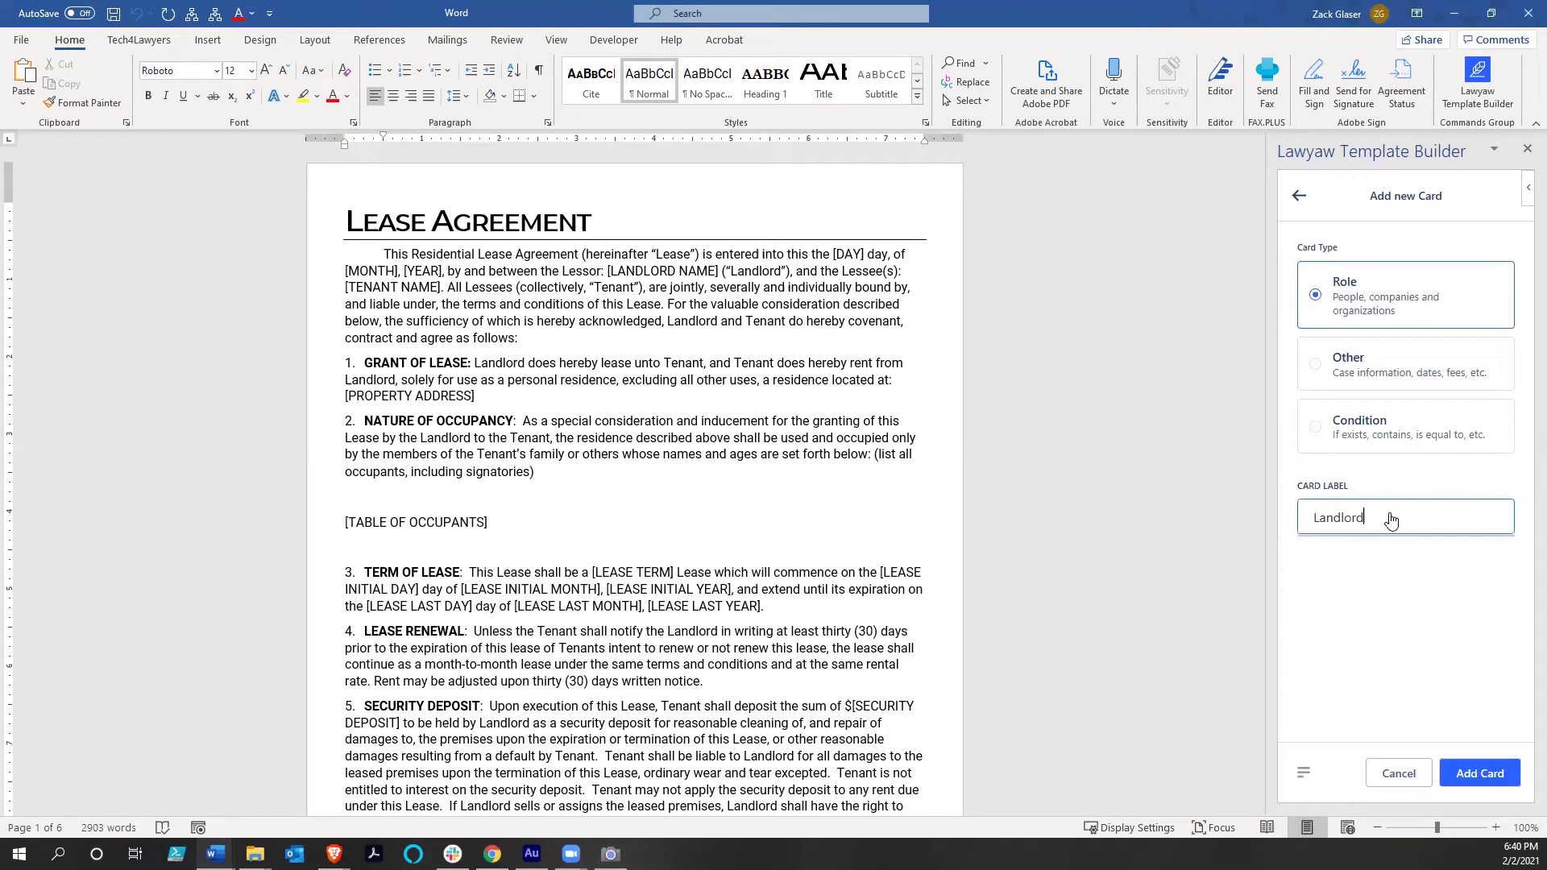
{"action": "left_click", "coordinate": [1466, 779]}
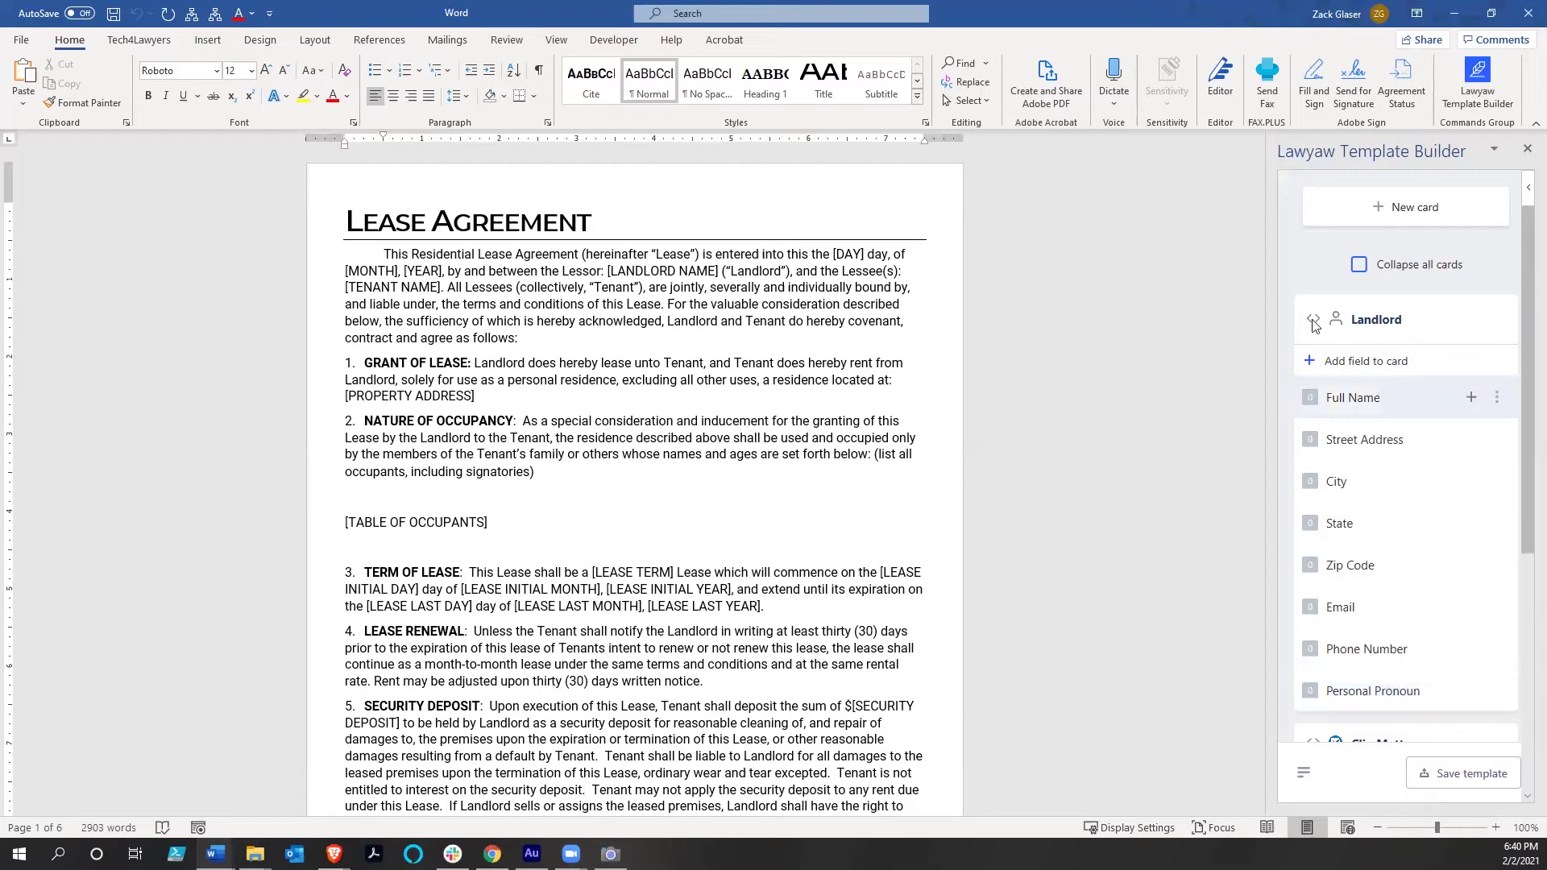
{"action": "left_click", "coordinate": [1360, 263]}
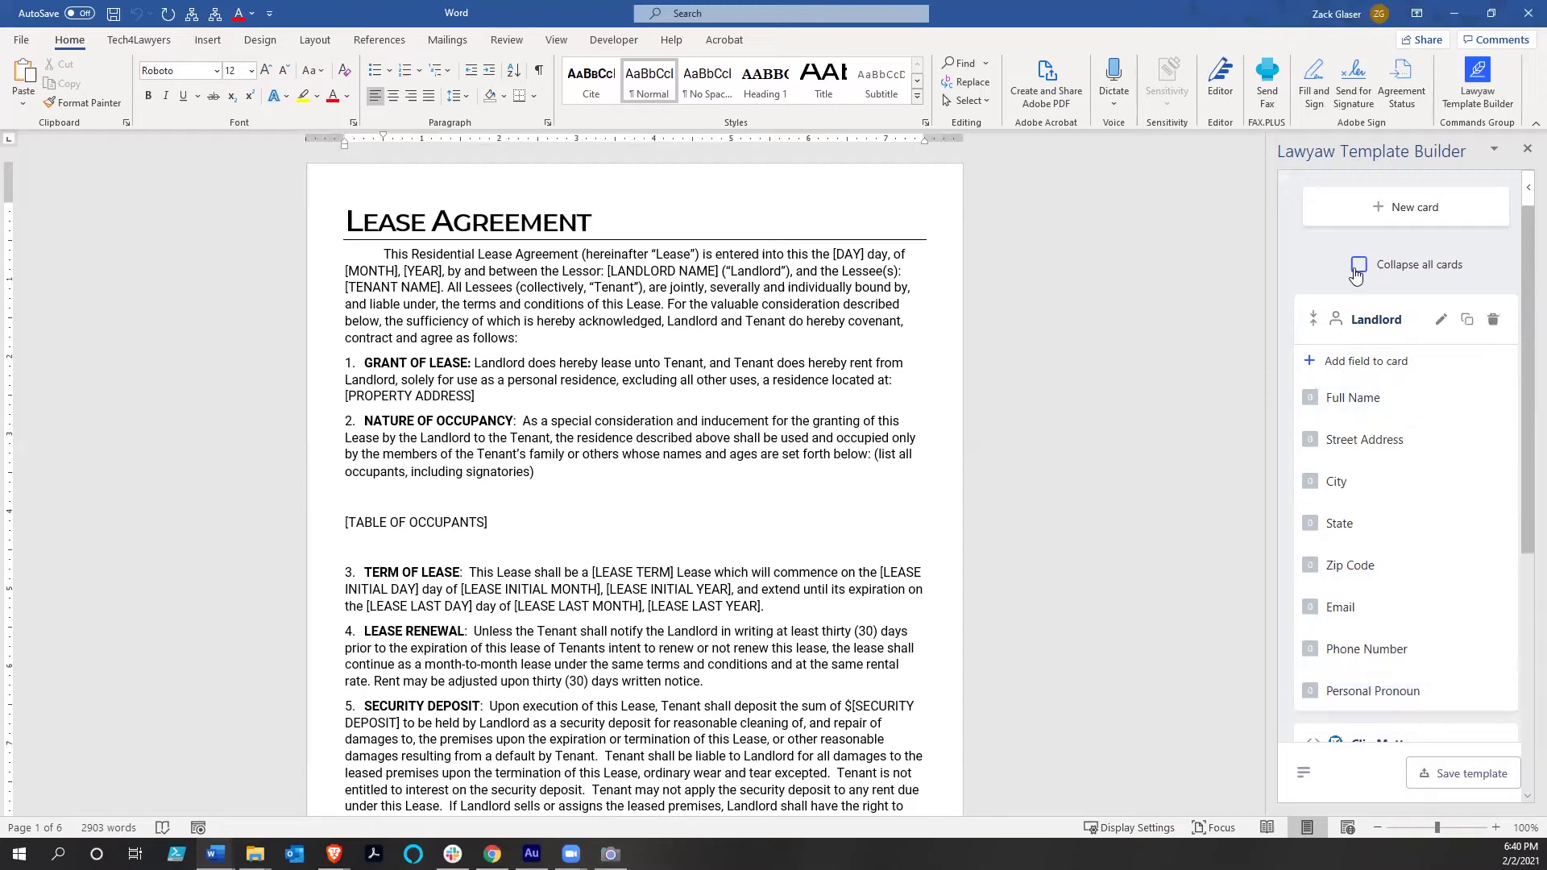
Create a new role card labelled 'Tenant 1'
{"action": "left_click", "coordinate": [1377, 203]}
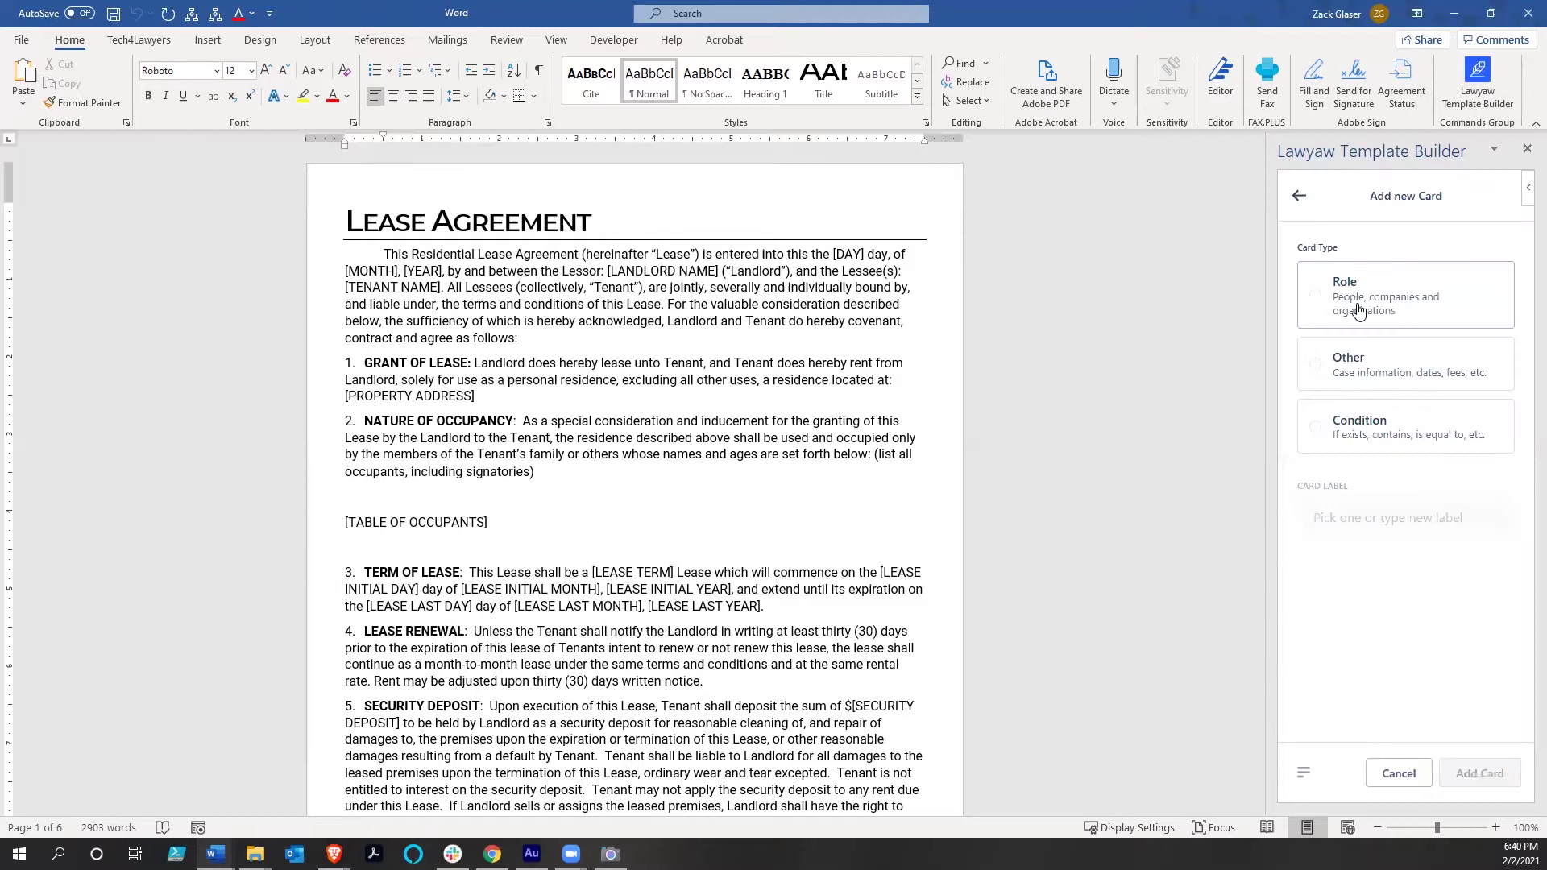
{"action": "left_click", "coordinate": [1359, 311]}
{"action": "left_click", "coordinate": [1371, 515]}
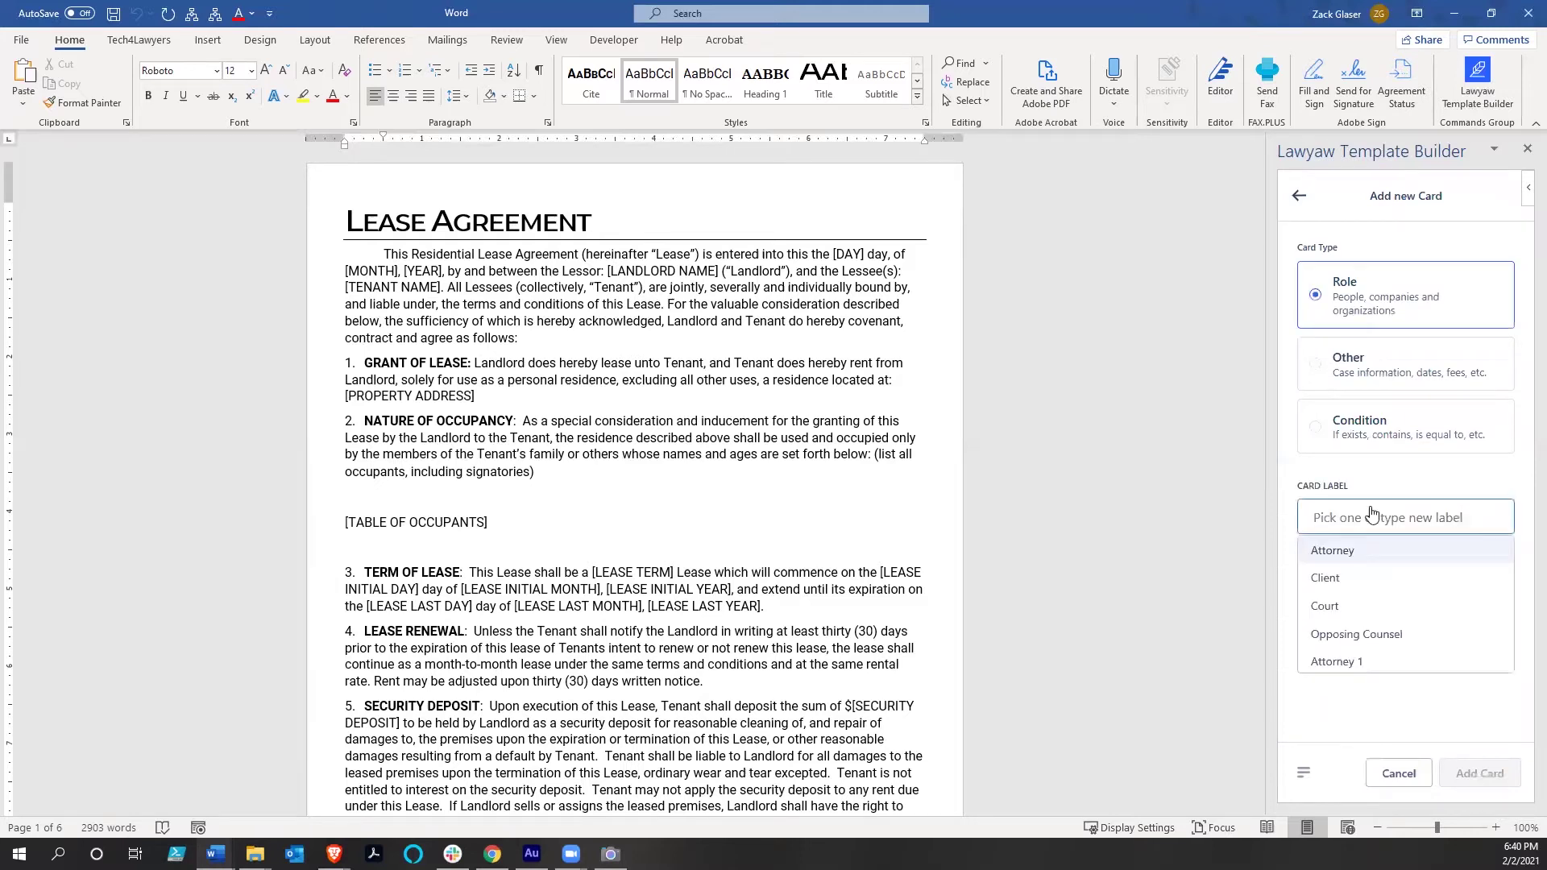
{"action": "type", "text": "Tenant 1"}
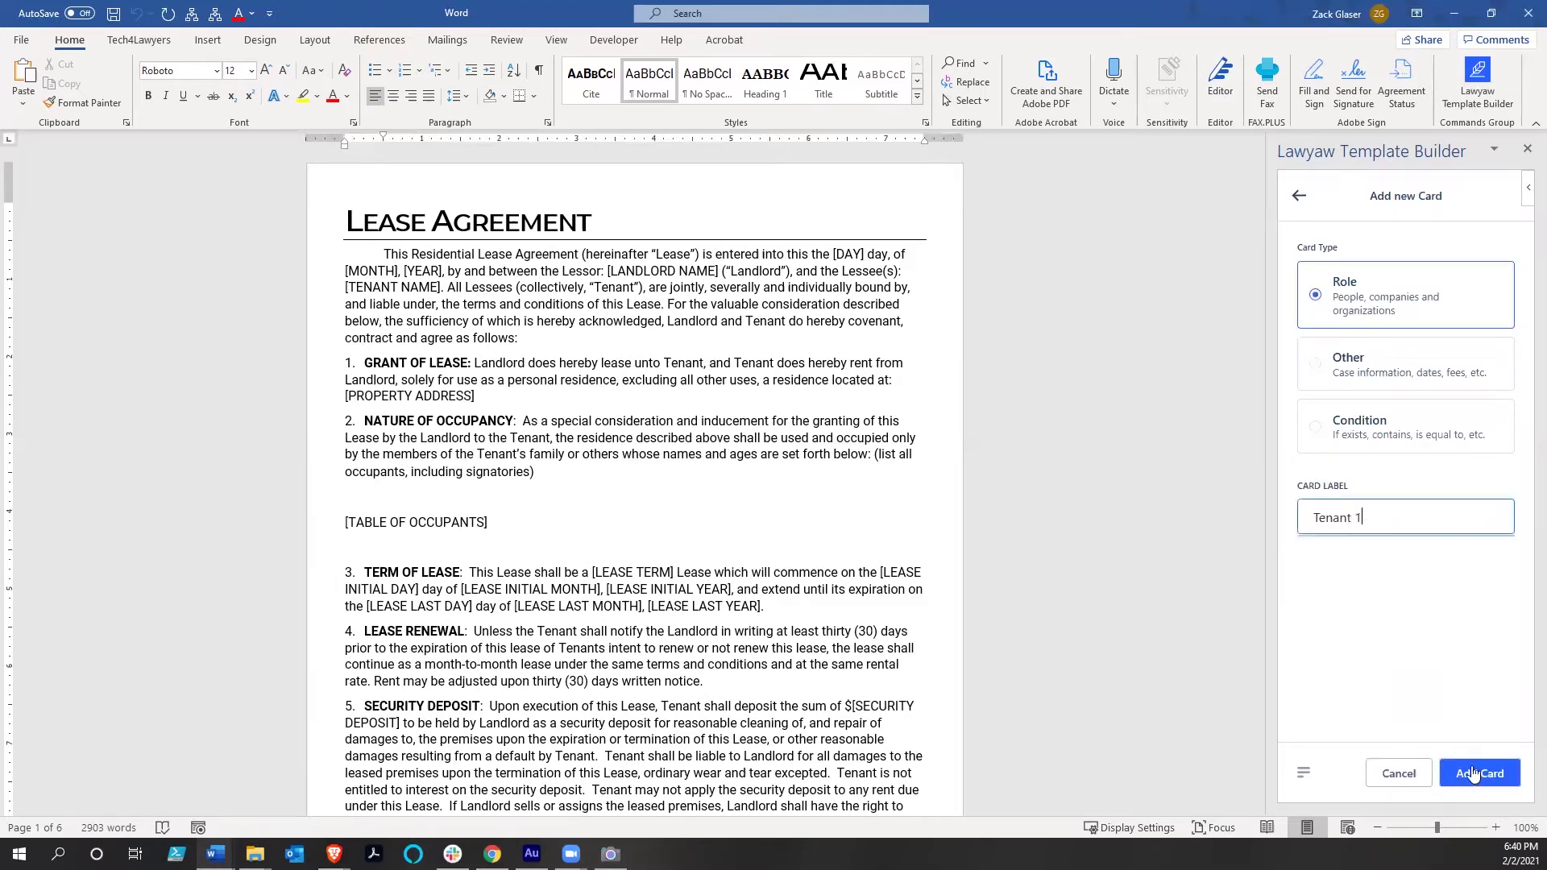
{"action": "left_click", "coordinate": [1478, 774]}
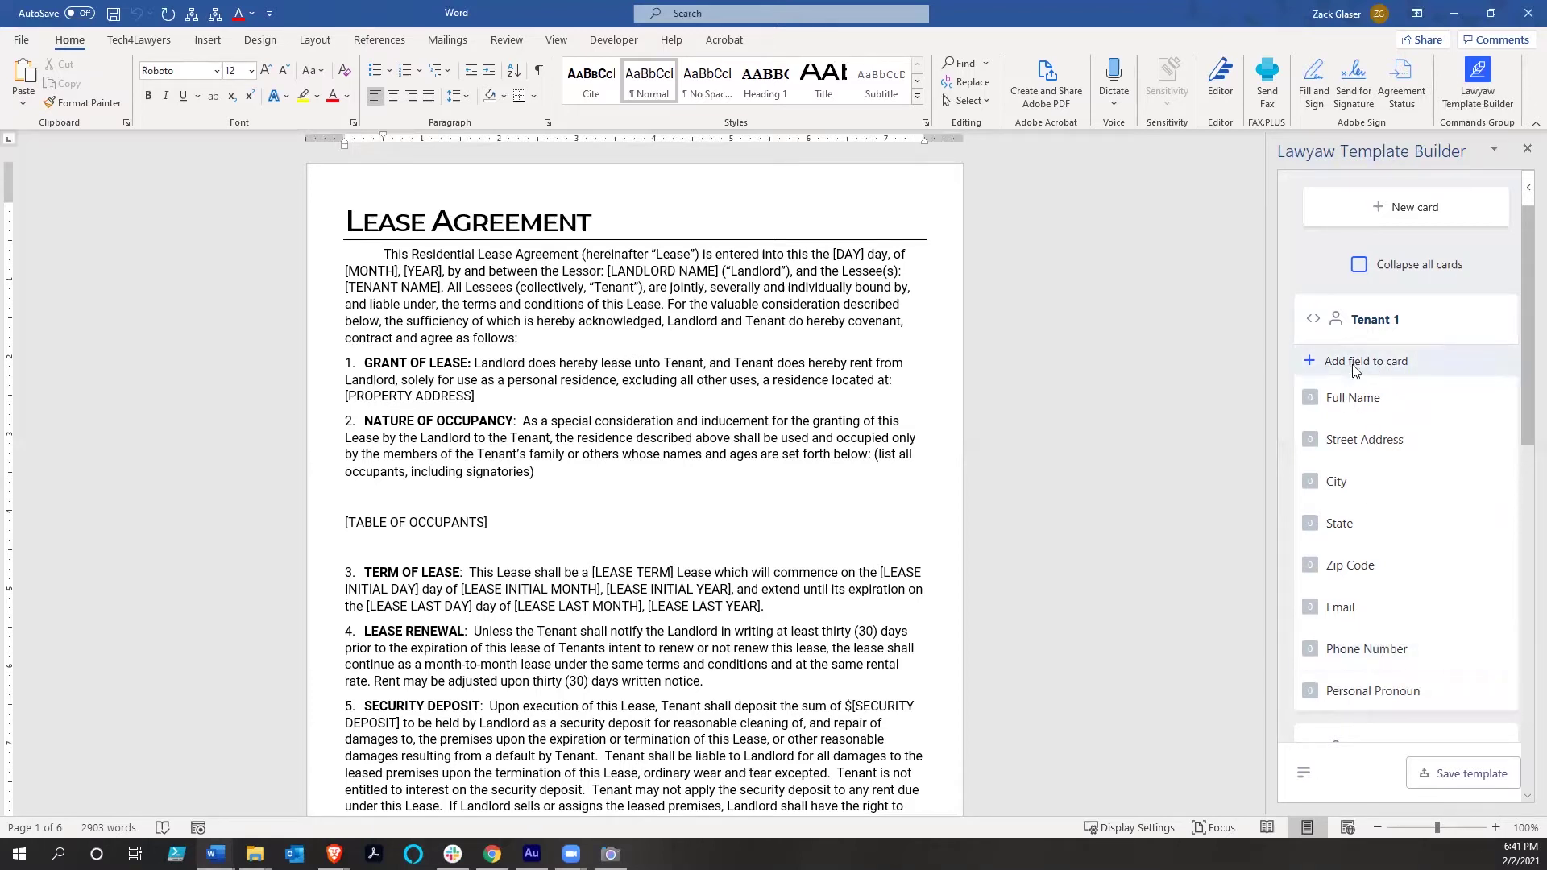
Add a Short text field named 'SSN' to the Tenant 1 card
{"action": "left_click", "coordinate": [1354, 369]}
{"action": "left_click", "coordinate": [1343, 340]}
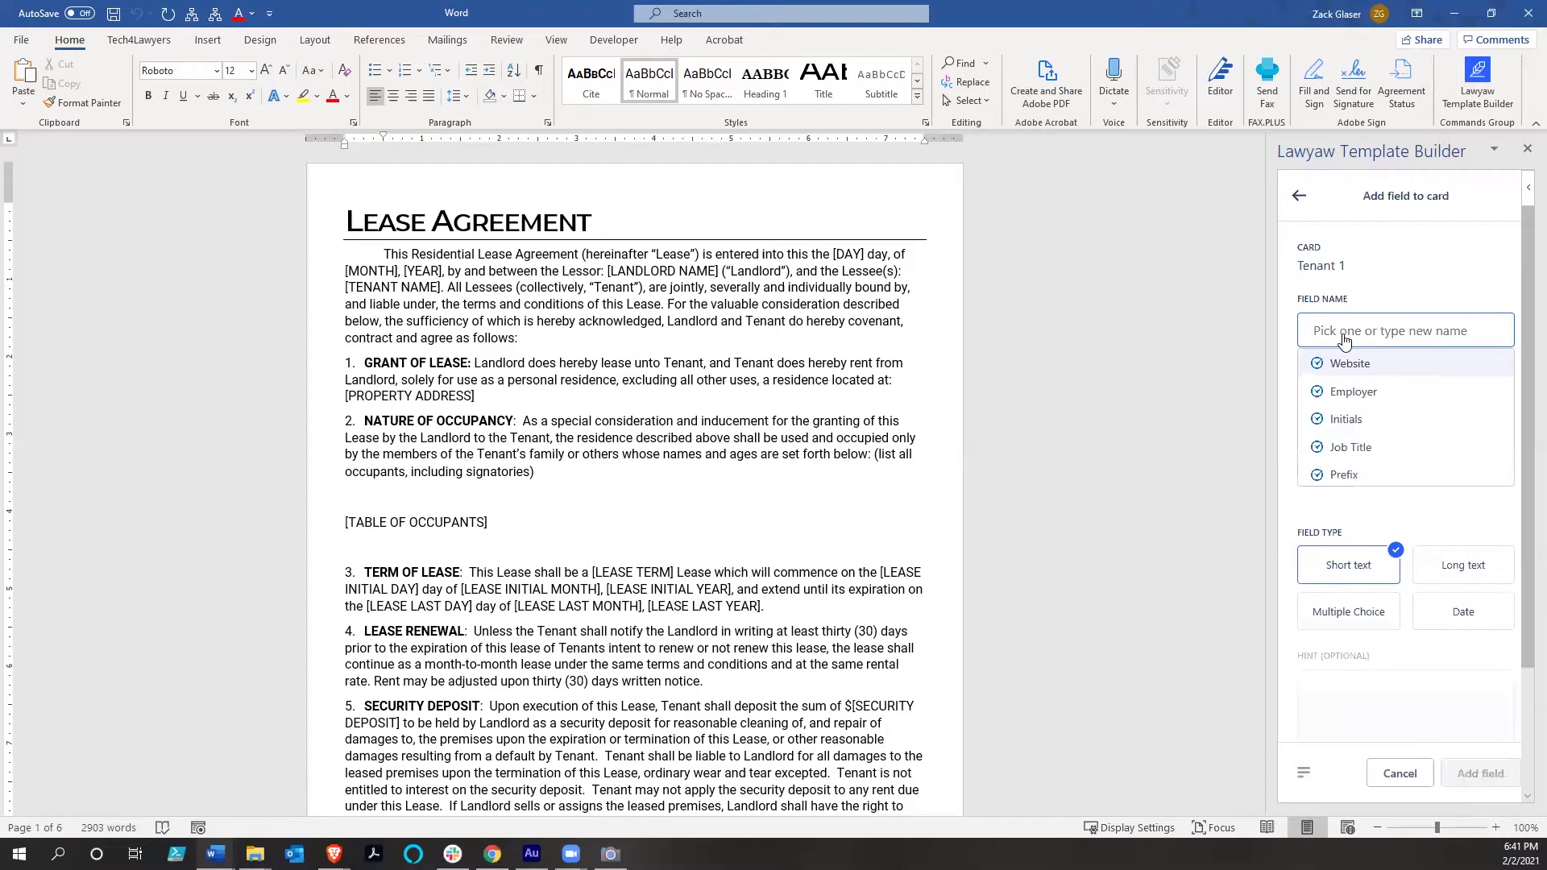
{"action": "type", "text": "SSN"}
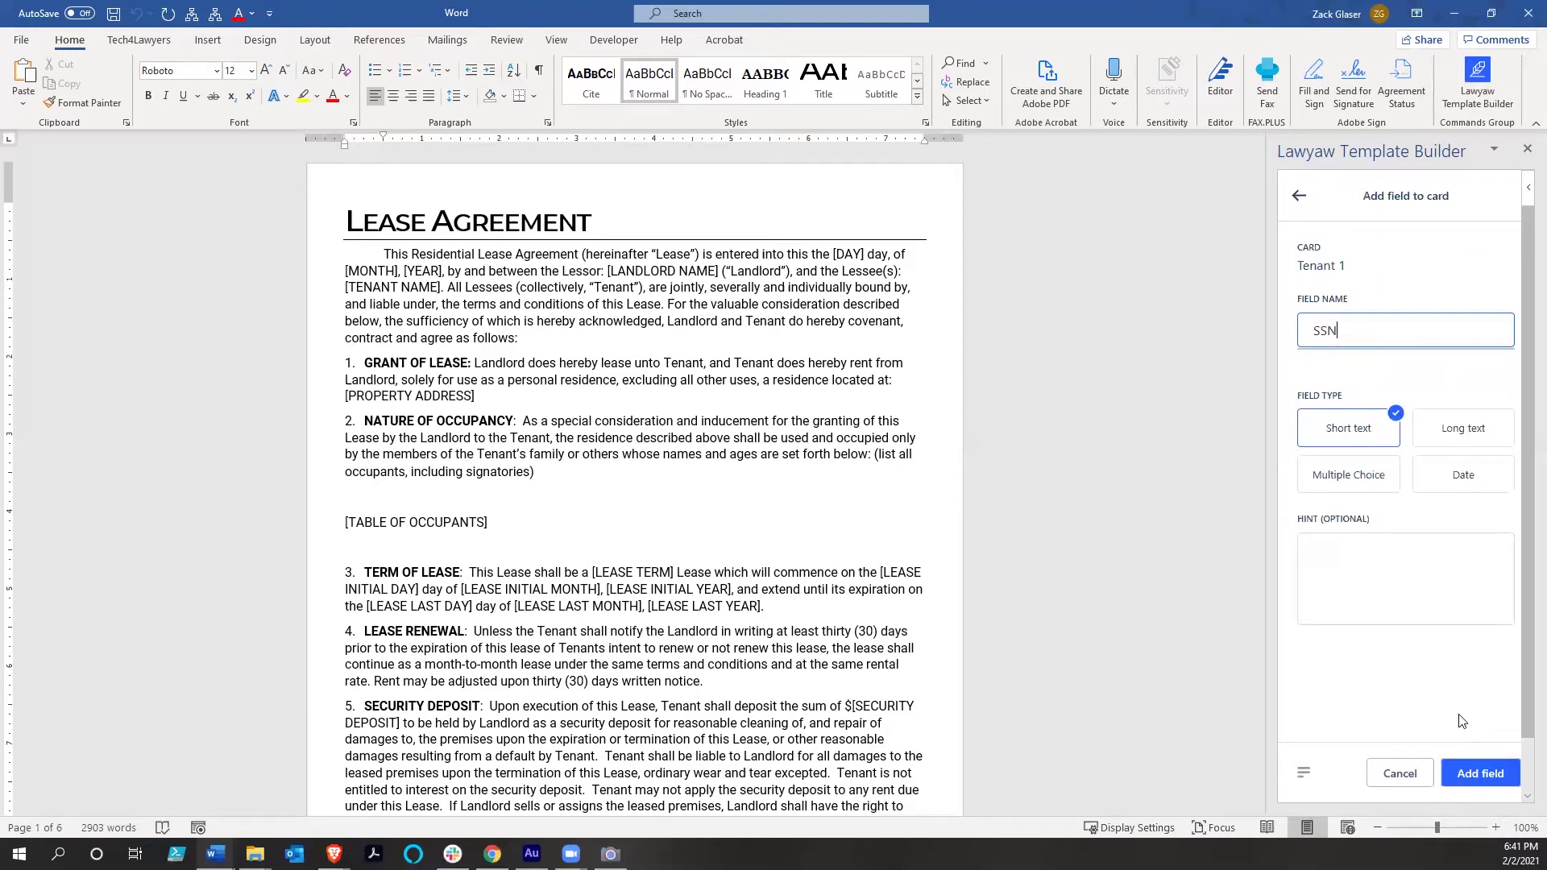
{"action": "left_click", "coordinate": [1479, 772]}
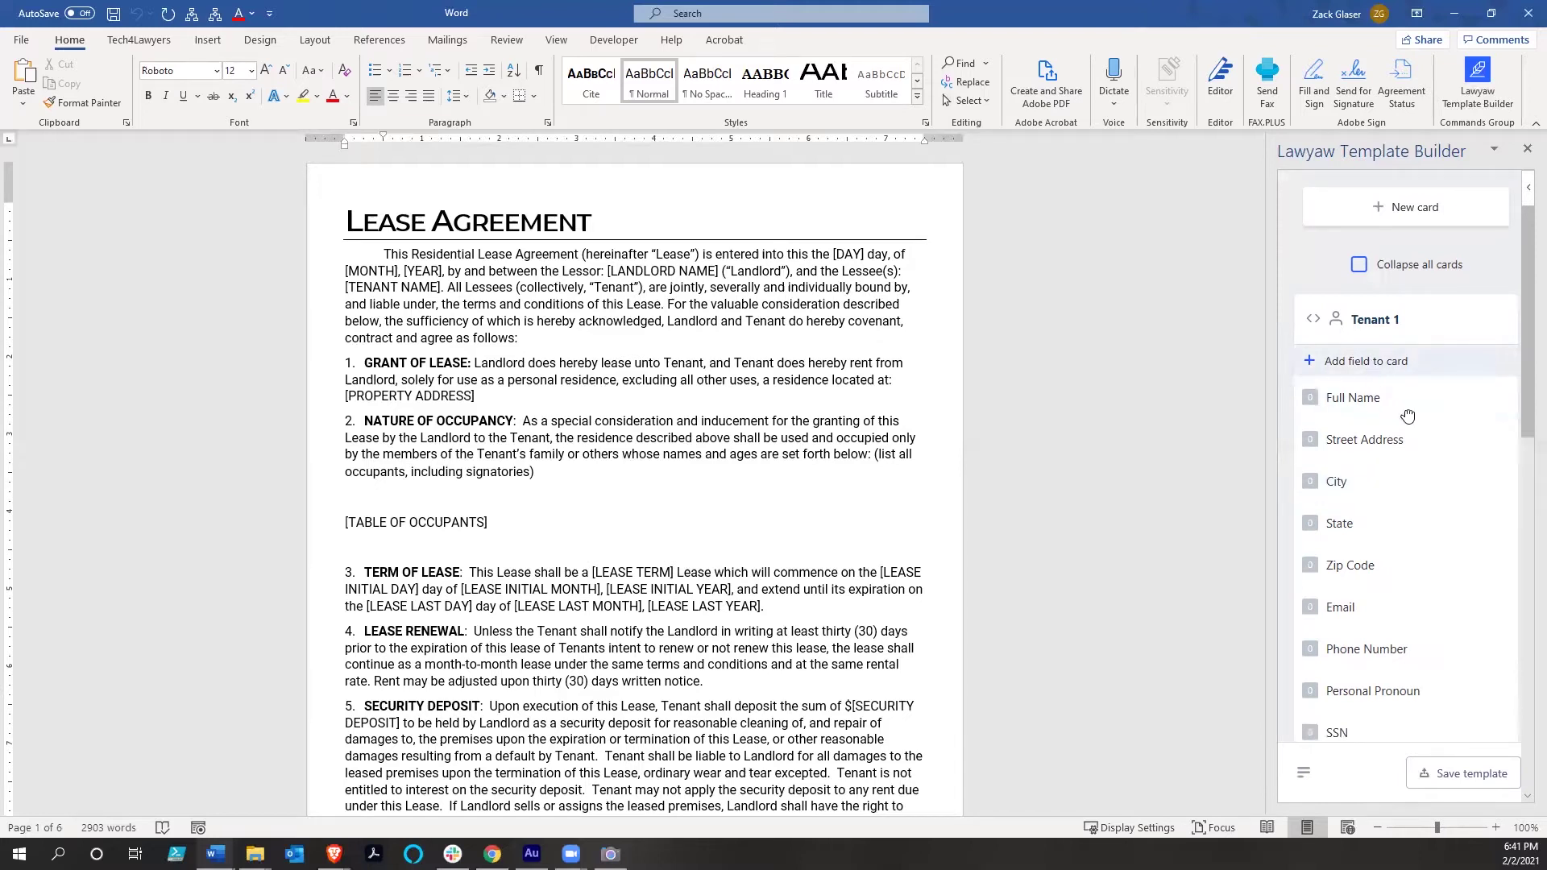
{"action": "scroll", "coordinate": [1380, 403], "scroll_direction": "down", "scroll_amount": 3}
{"action": "scroll", "coordinate": [1369, 339], "scroll_direction": "up", "scroll_amount": 2}
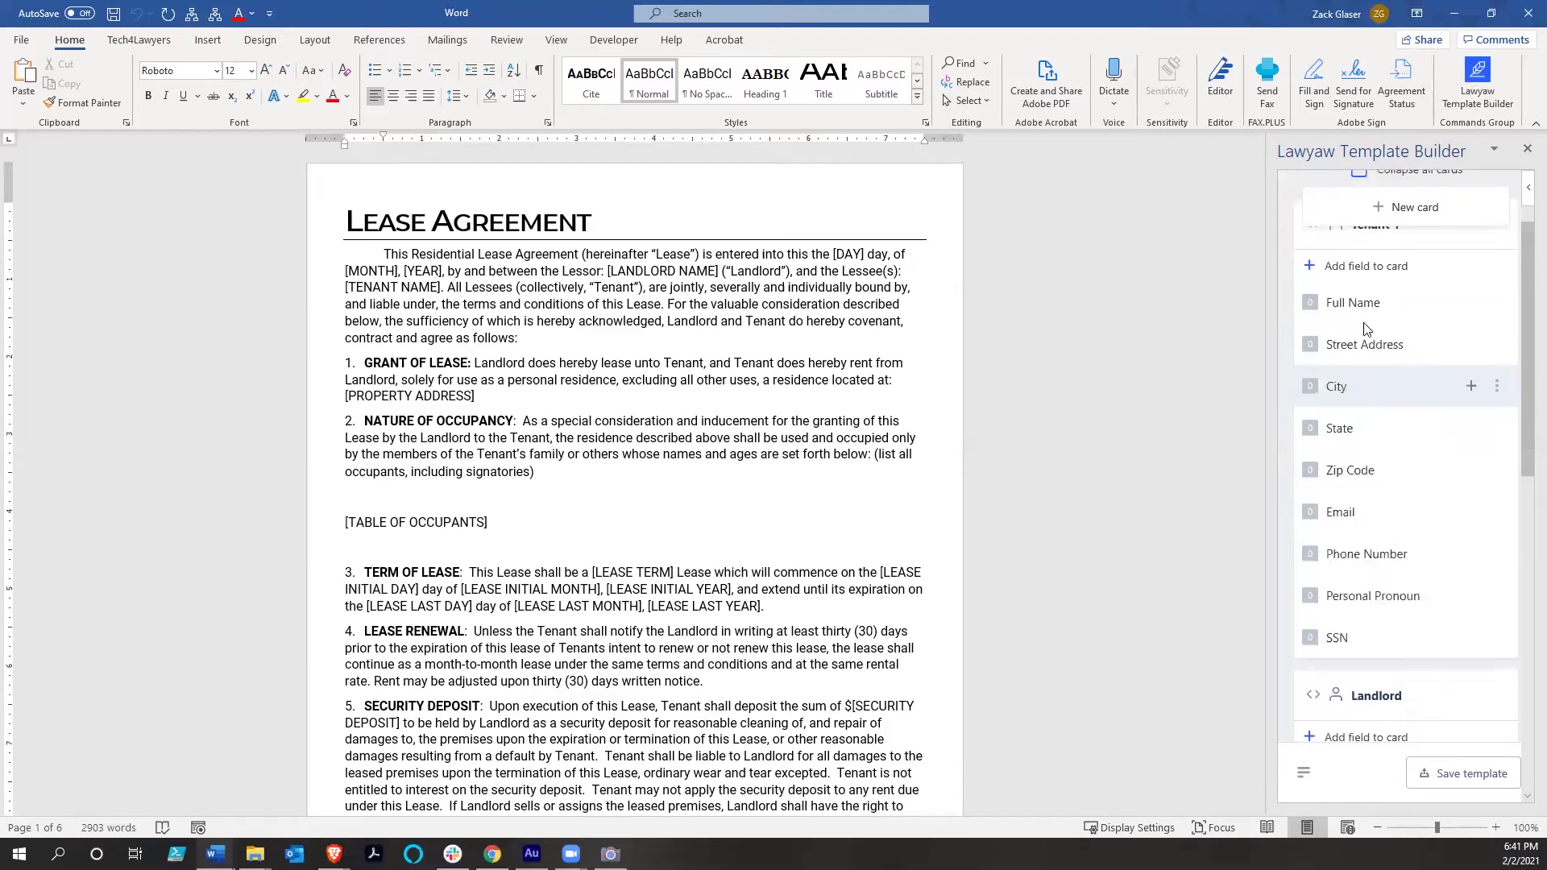
Start a new Multiple Choice field named 'HOH' on the Tenant 1 card
{"action": "left_click", "coordinate": [1348, 274]}
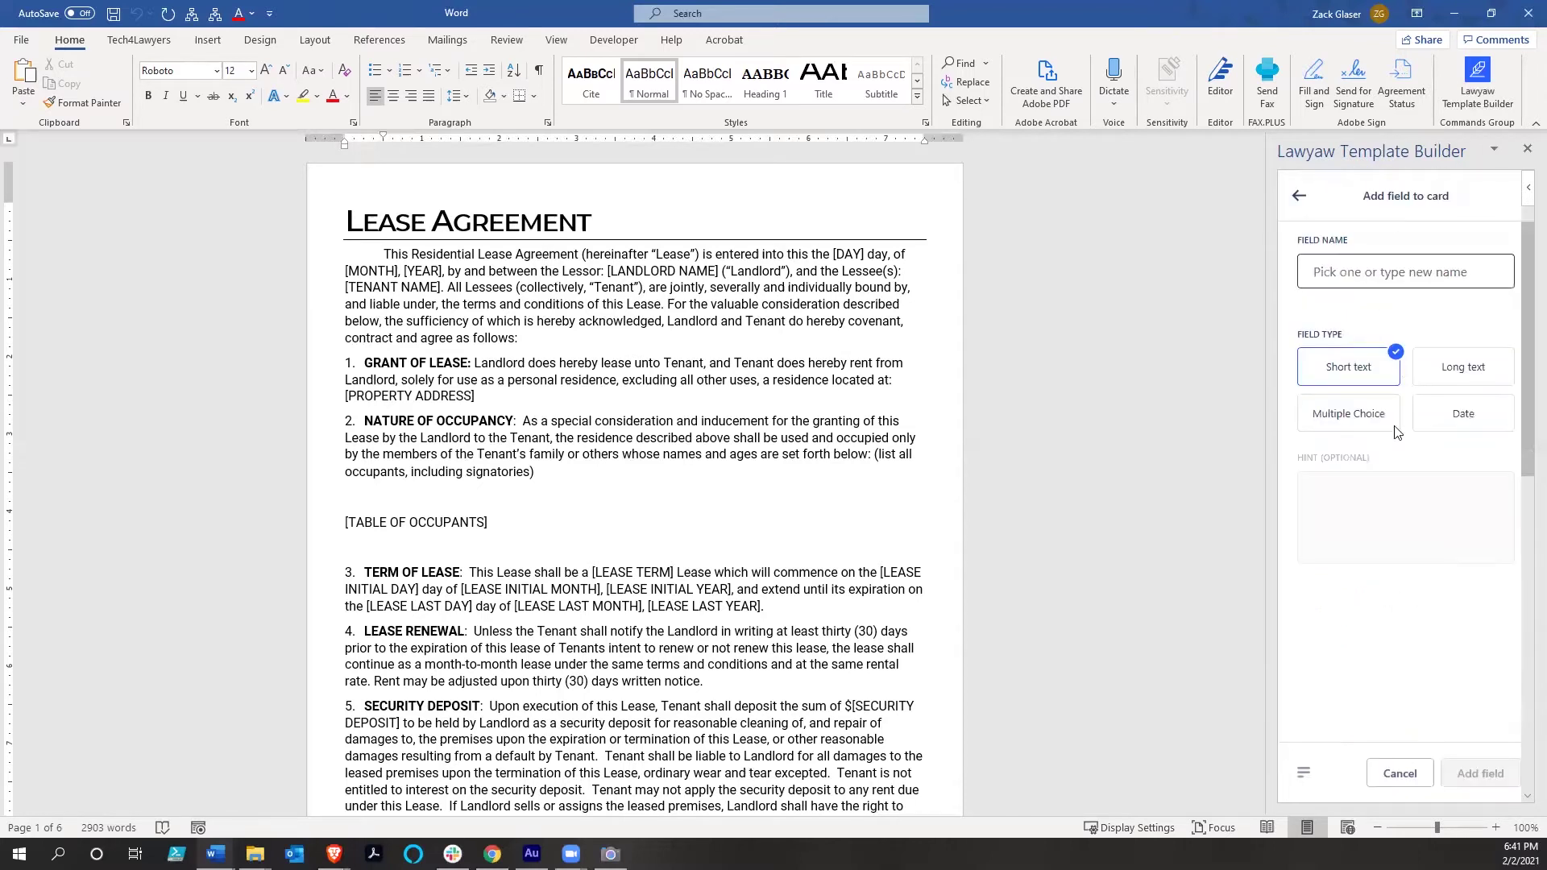
{"action": "left_click", "coordinate": [1361, 423]}
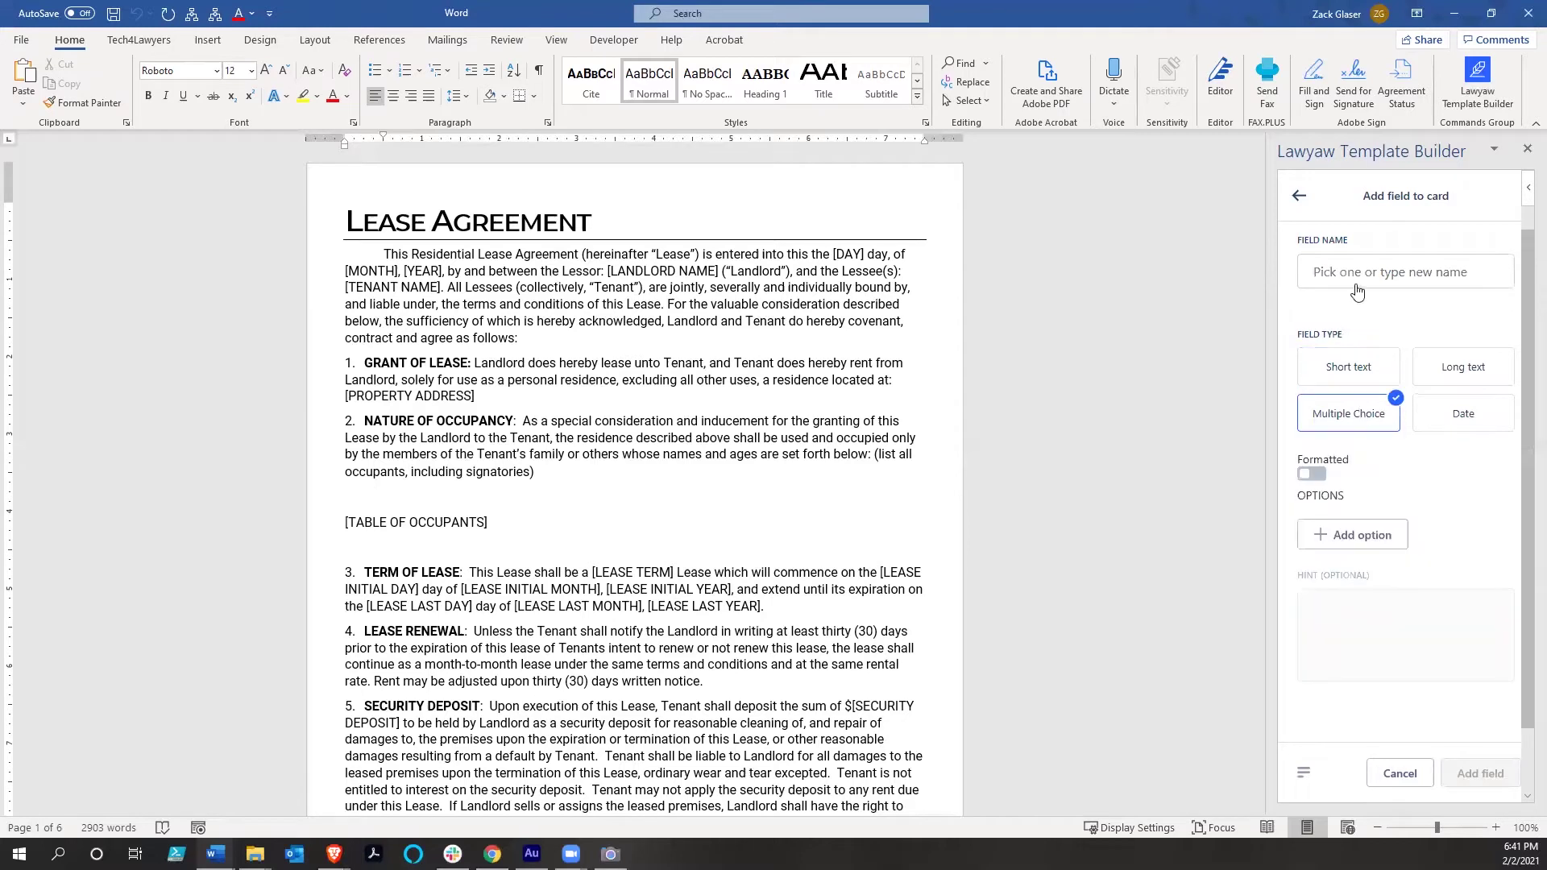
{"action": "left_click", "coordinate": [1358, 285]}
{"action": "type", "text": "HOH"}
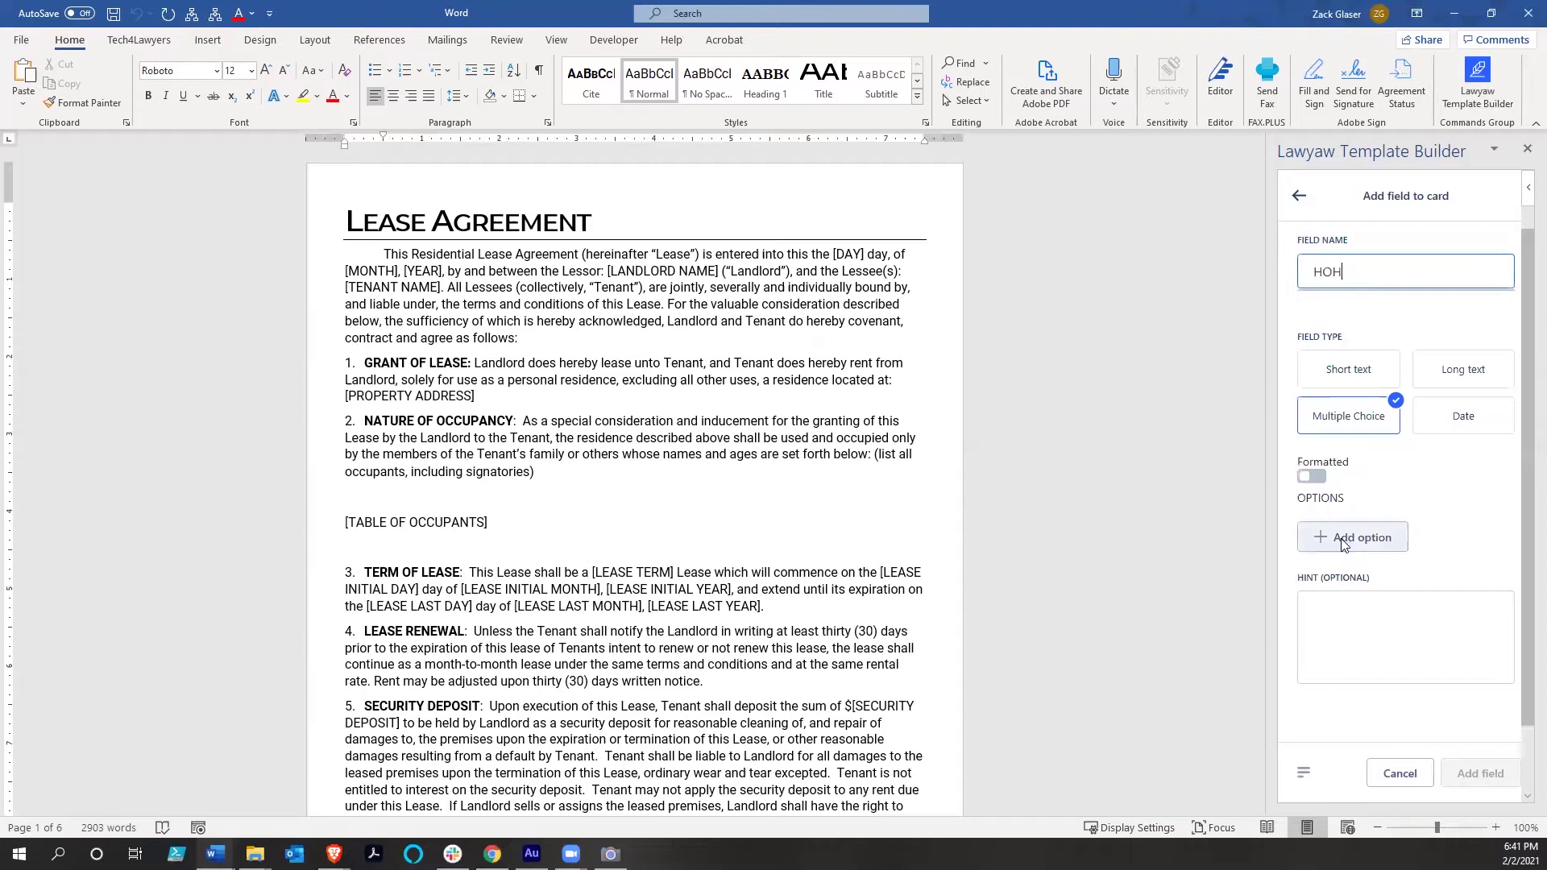
Give HOH a 'Yes' answer option and add the field to the card
{"action": "left_click", "coordinate": [1342, 539]}
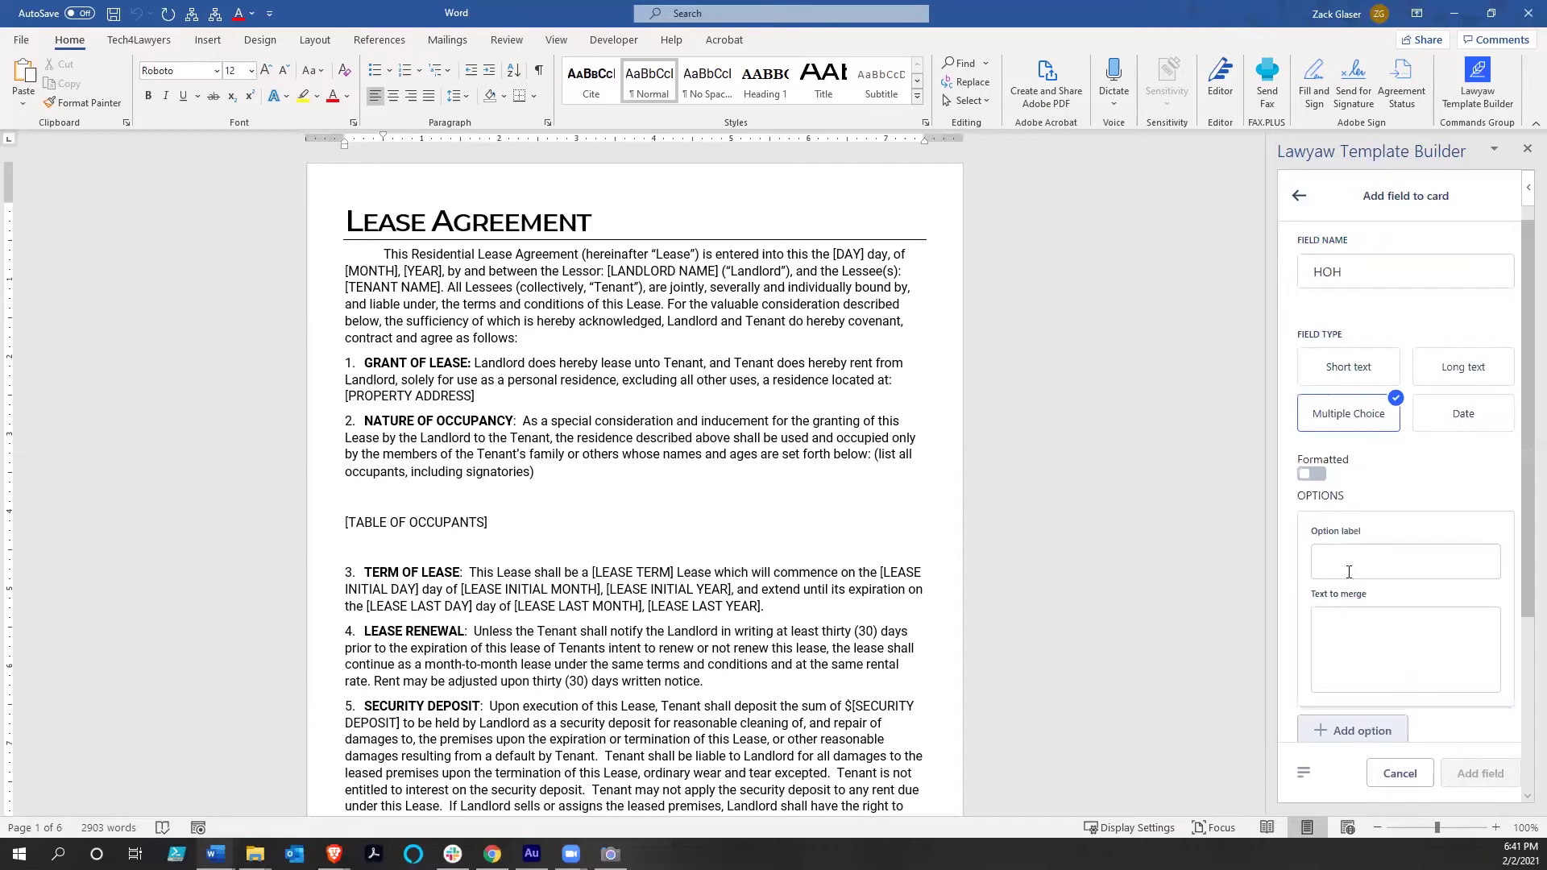
{"action": "left_click", "coordinate": [1348, 571]}
{"action": "type", "text": "Yes"}
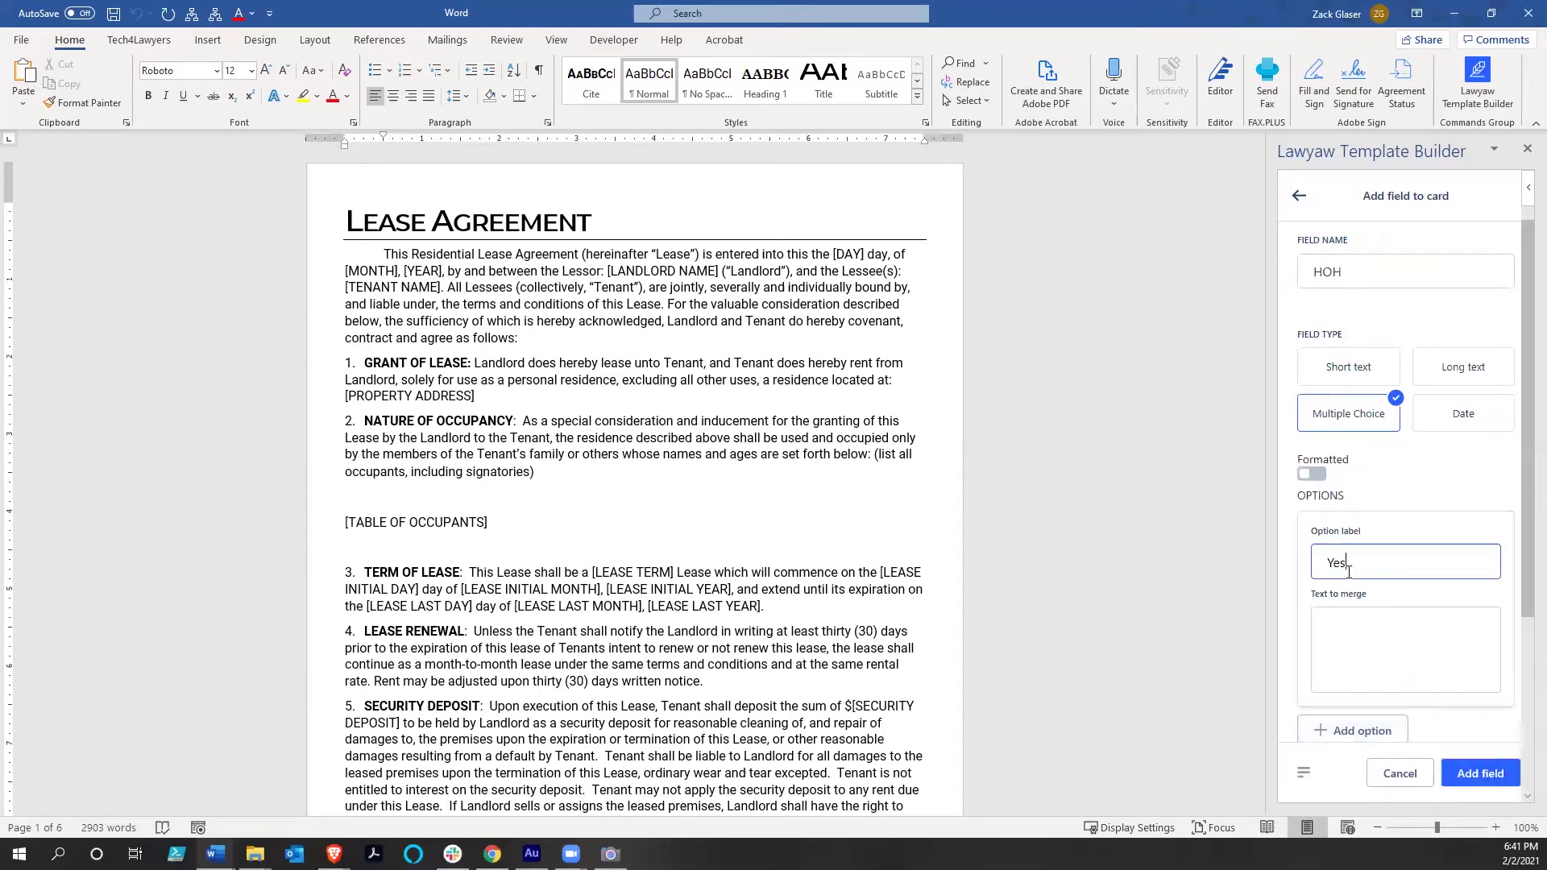
{"action": "left_click", "coordinate": [1409, 617]}
{"action": "left_click", "coordinate": [1347, 572]}
{"action": "left_click", "coordinate": [1388, 616]}
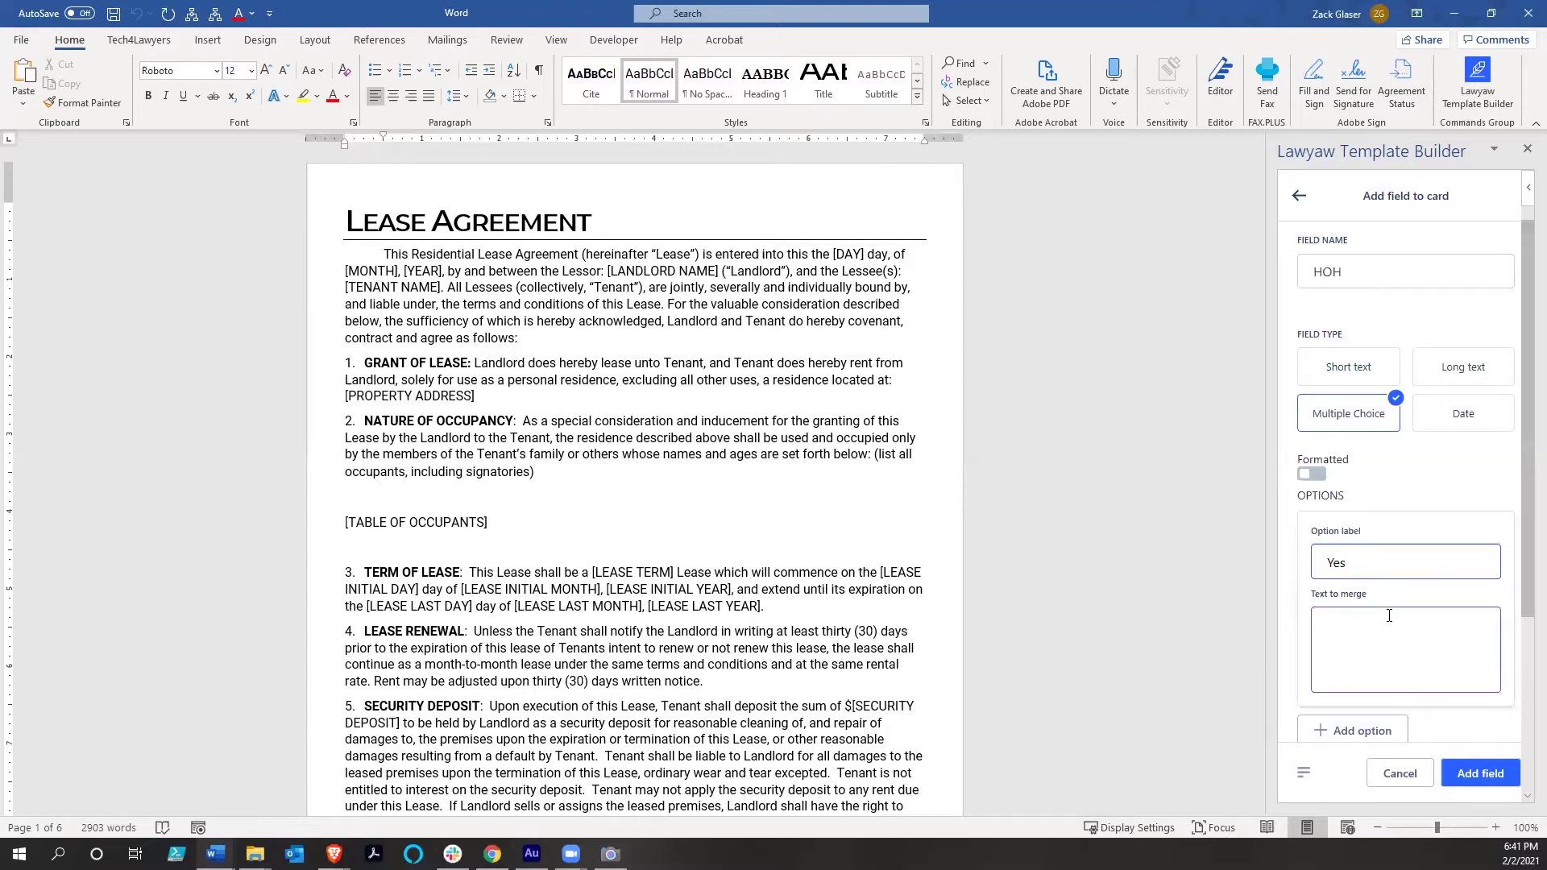
{"action": "left_click", "coordinate": [1467, 775]}
{"action": "left_click", "coordinate": [1444, 575]}
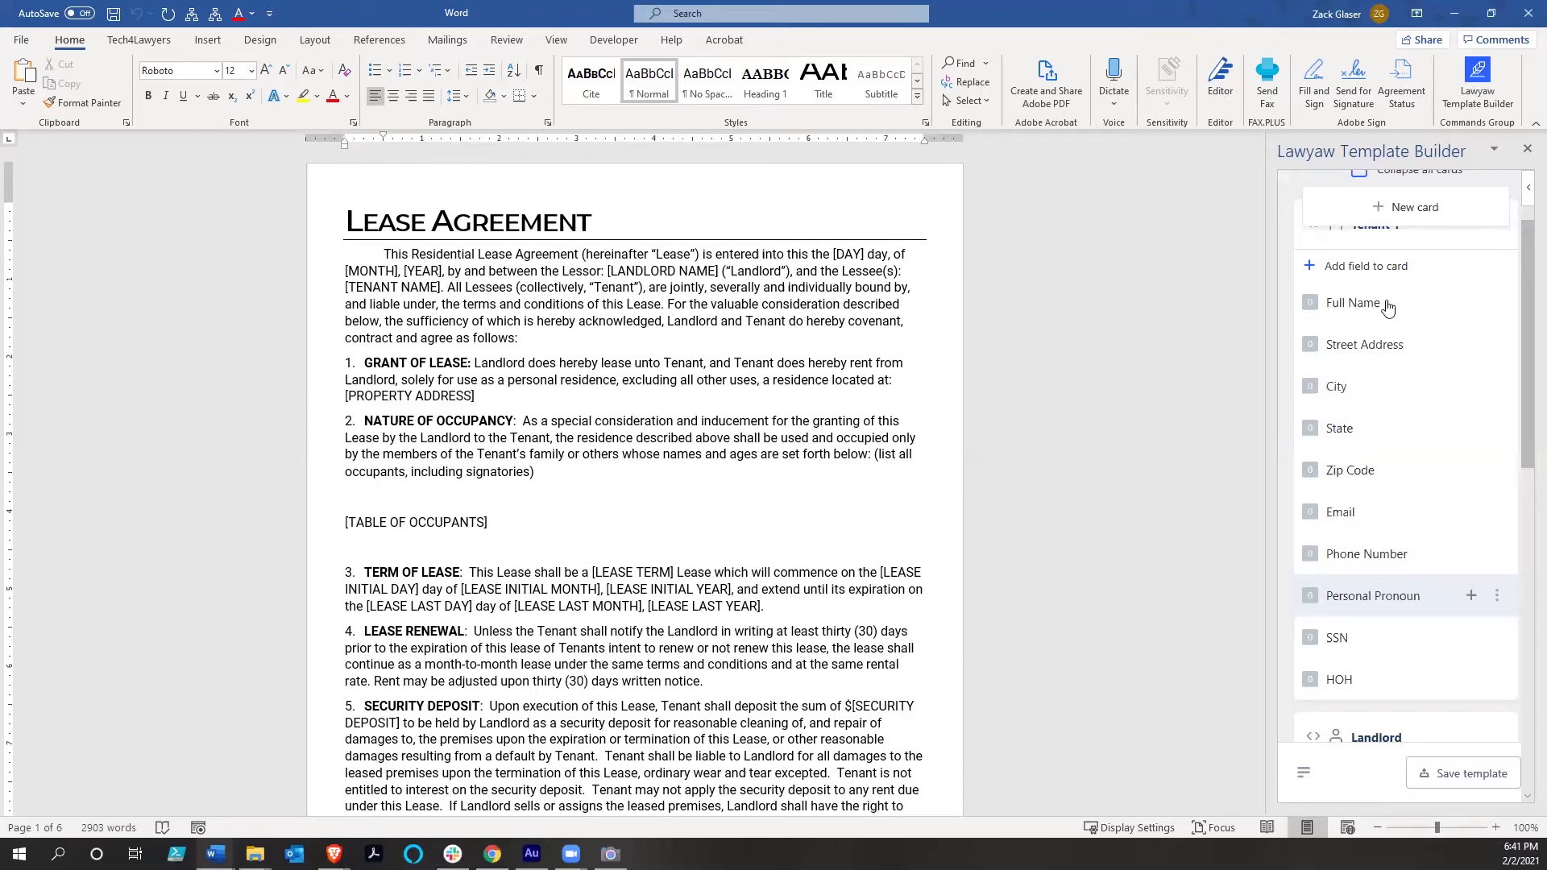
Collapse all cards and create an Other-type card labelled 'Lease Information'
{"action": "scroll", "coordinate": [1329, 231], "scroll_direction": "up", "scroll_amount": 2}
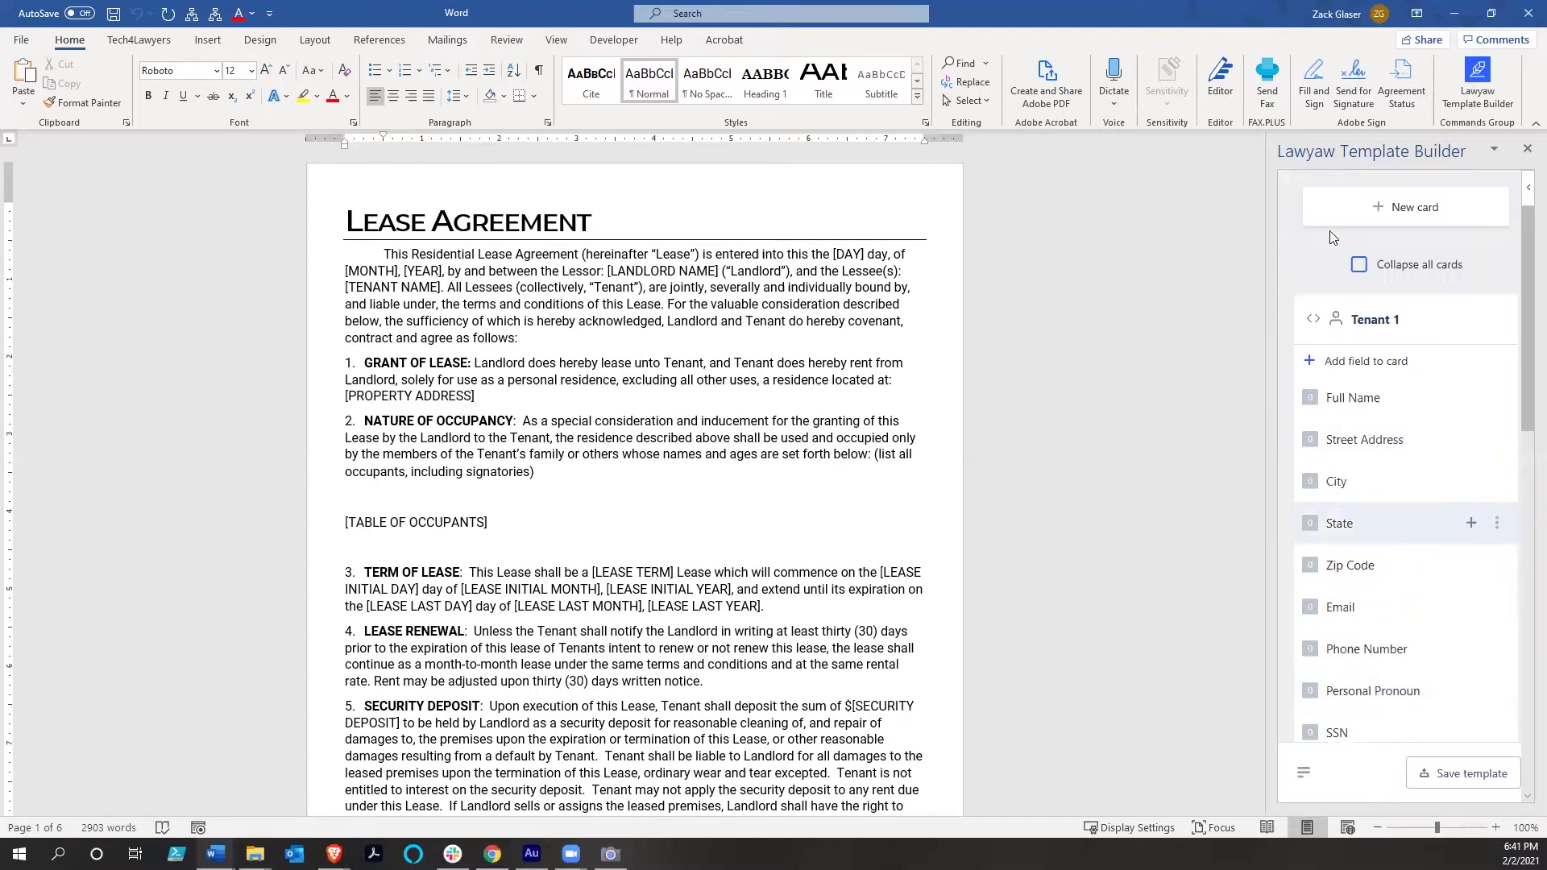
{"action": "left_click", "coordinate": [1360, 266]}
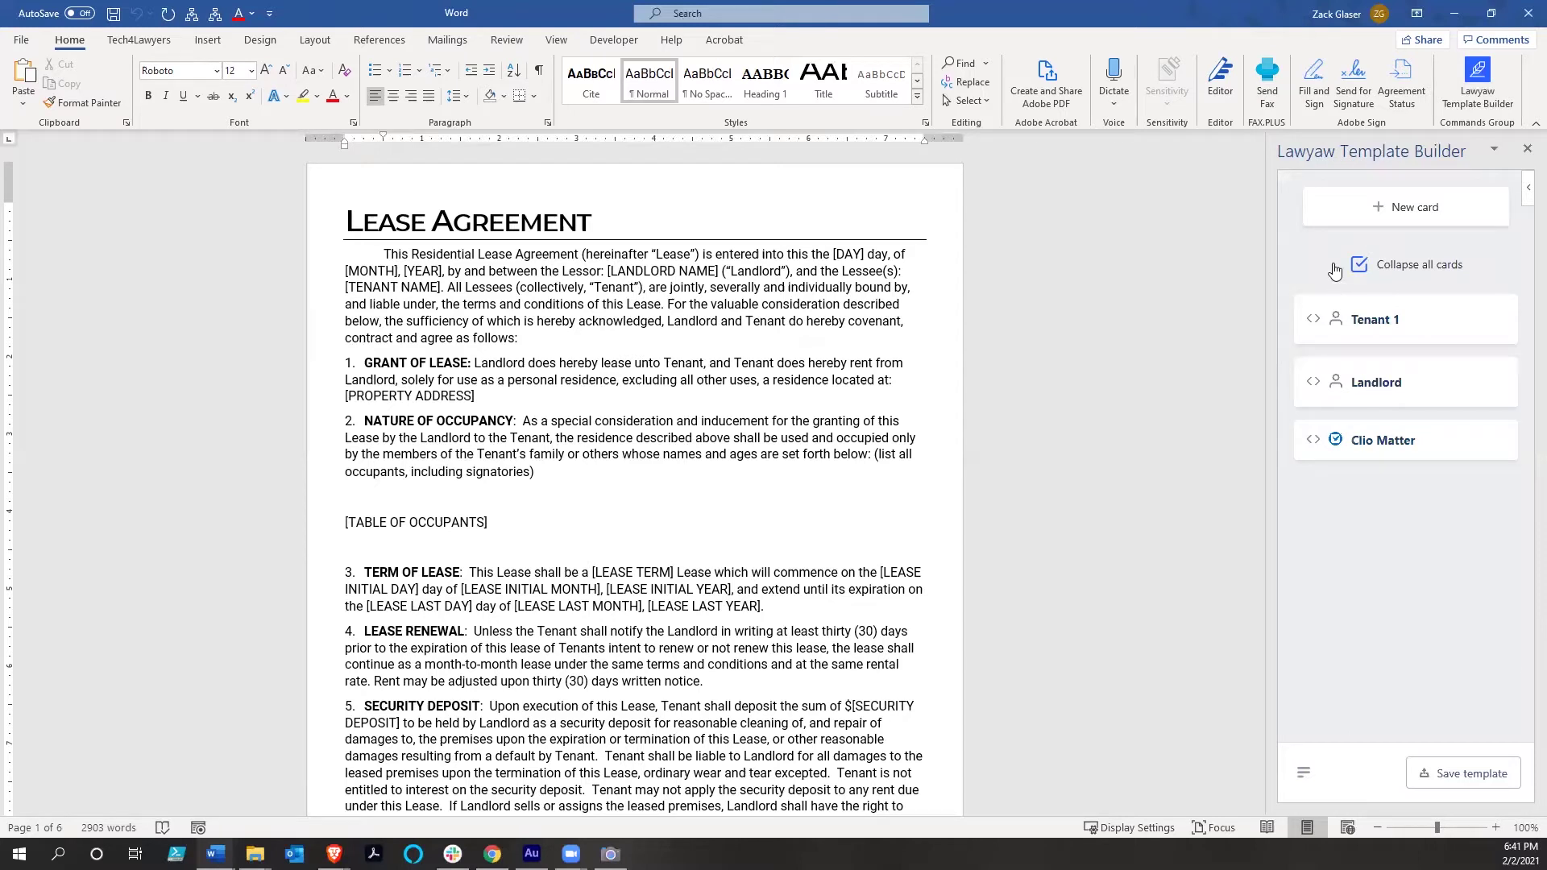
{"action": "left_click", "coordinate": [1380, 214]}
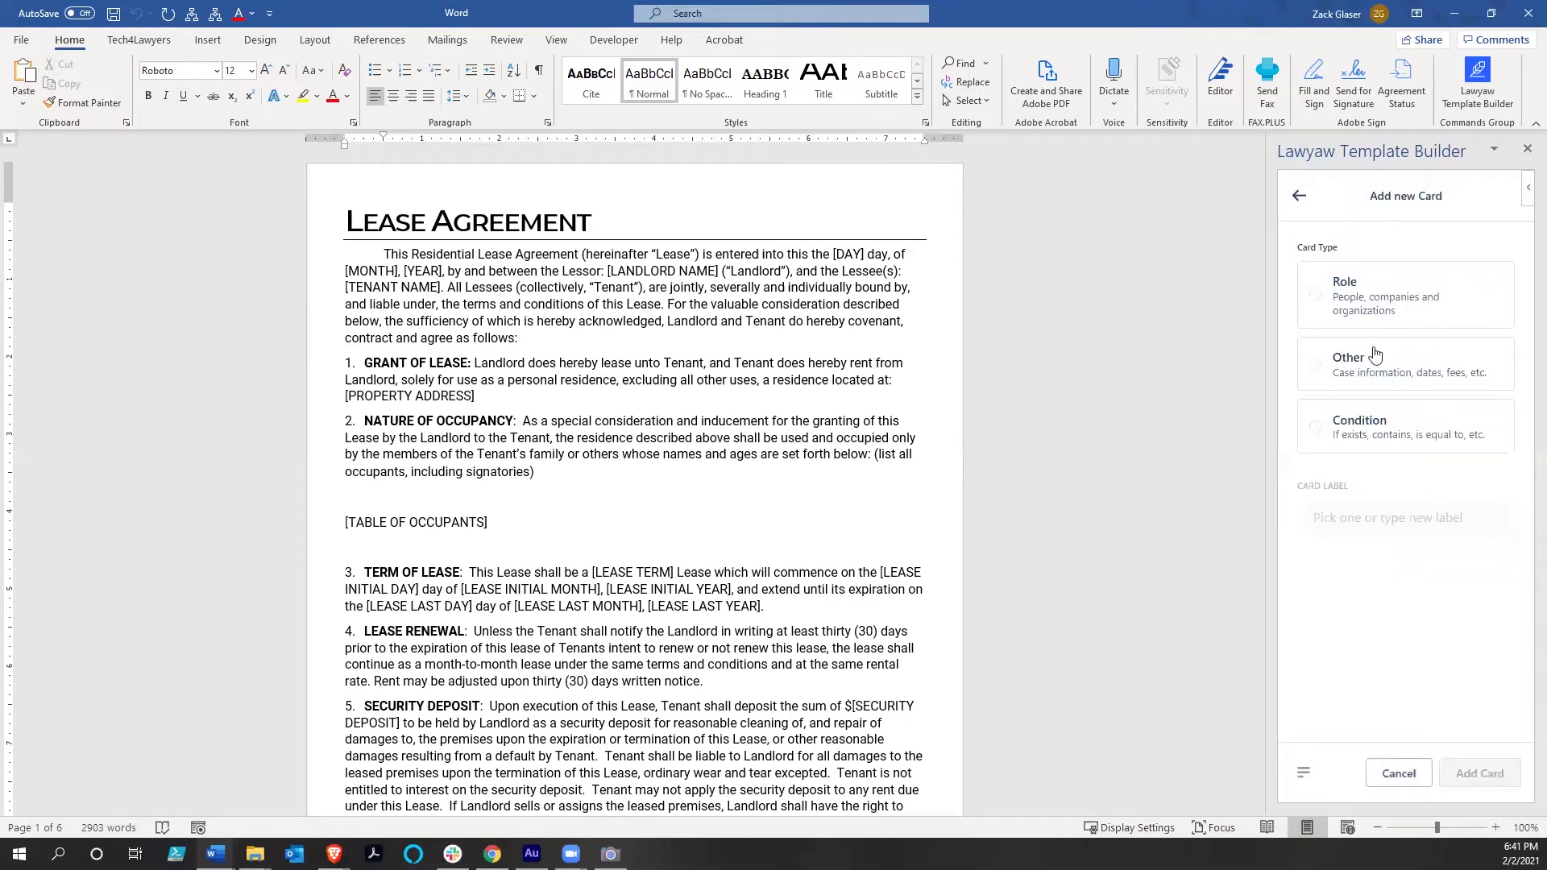
{"action": "left_click", "coordinate": [1368, 373]}
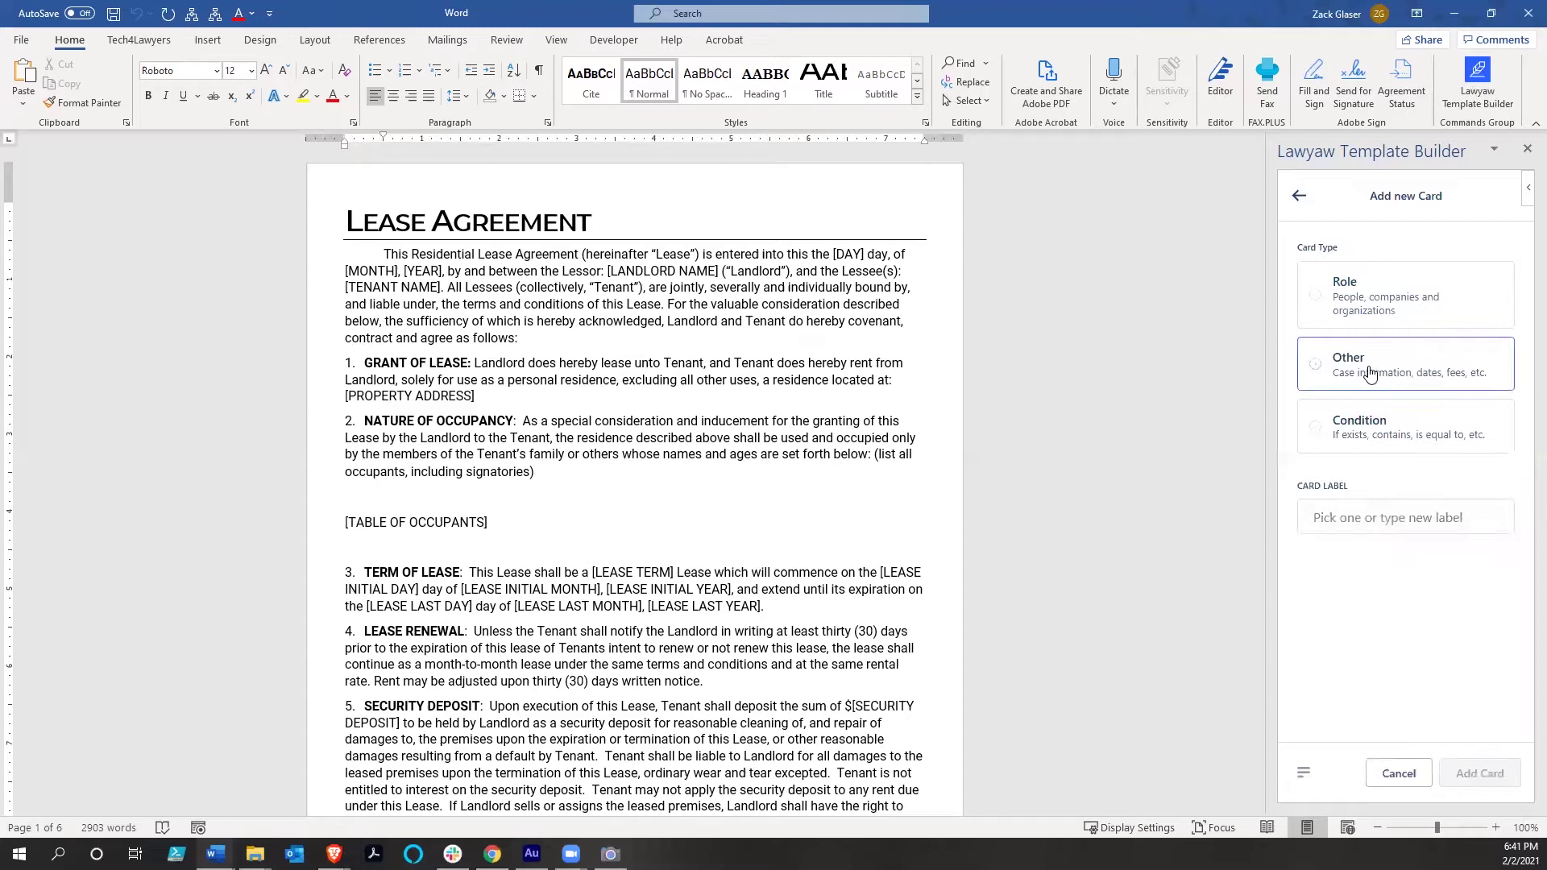
{"action": "left_click", "coordinate": [1396, 520]}
{"action": "type", "text": "Lease"}
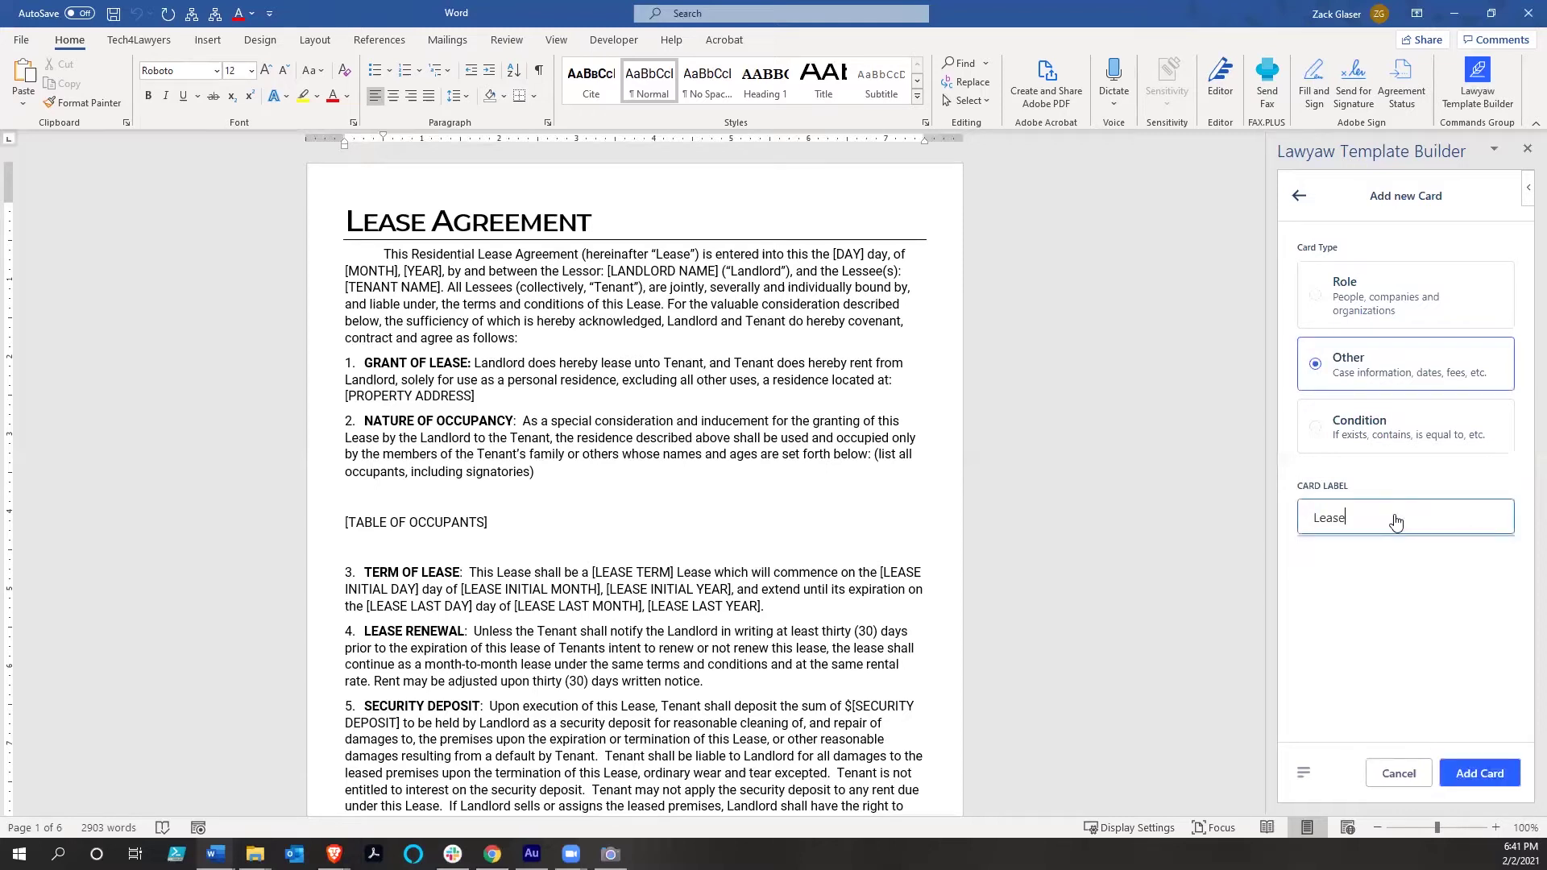
{"action": "type", "text": " Information"}
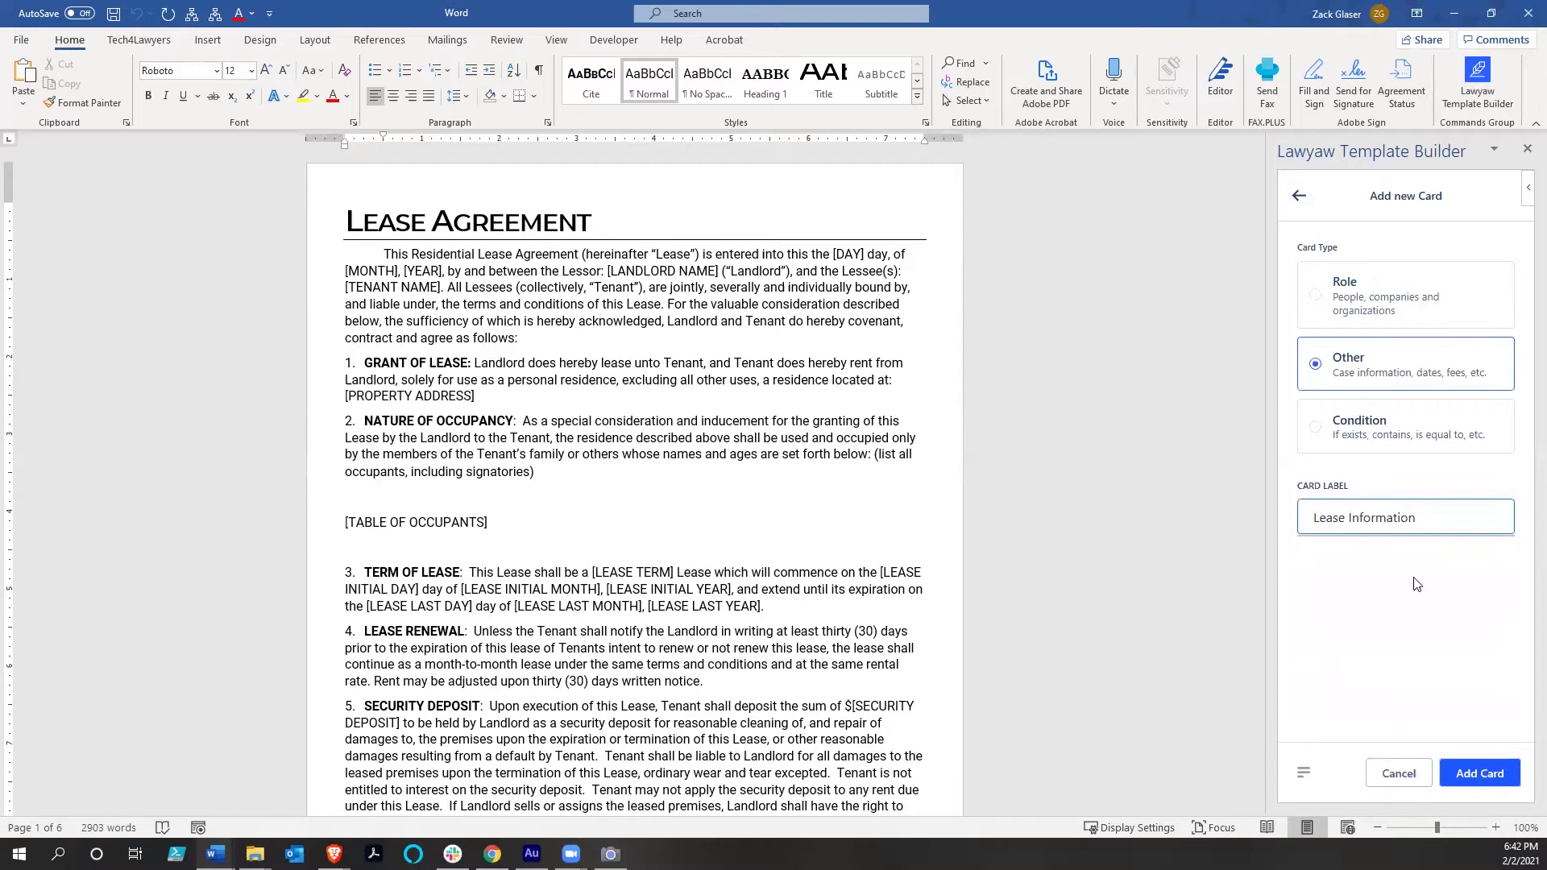
{"action": "key", "text": "Return"}
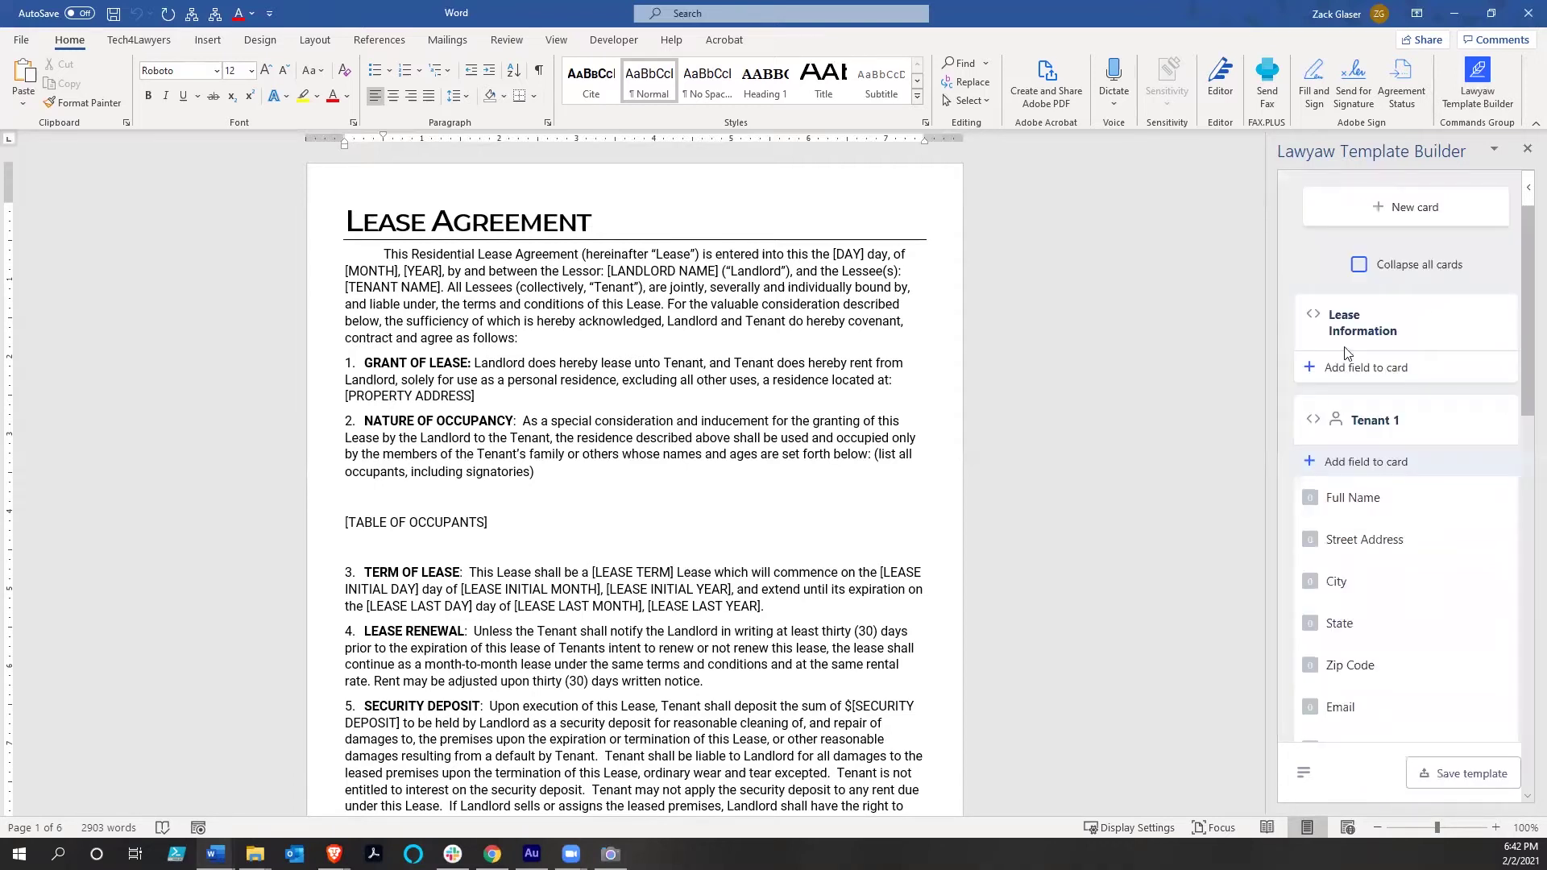
{"action": "left_click", "coordinate": [1313, 419]}
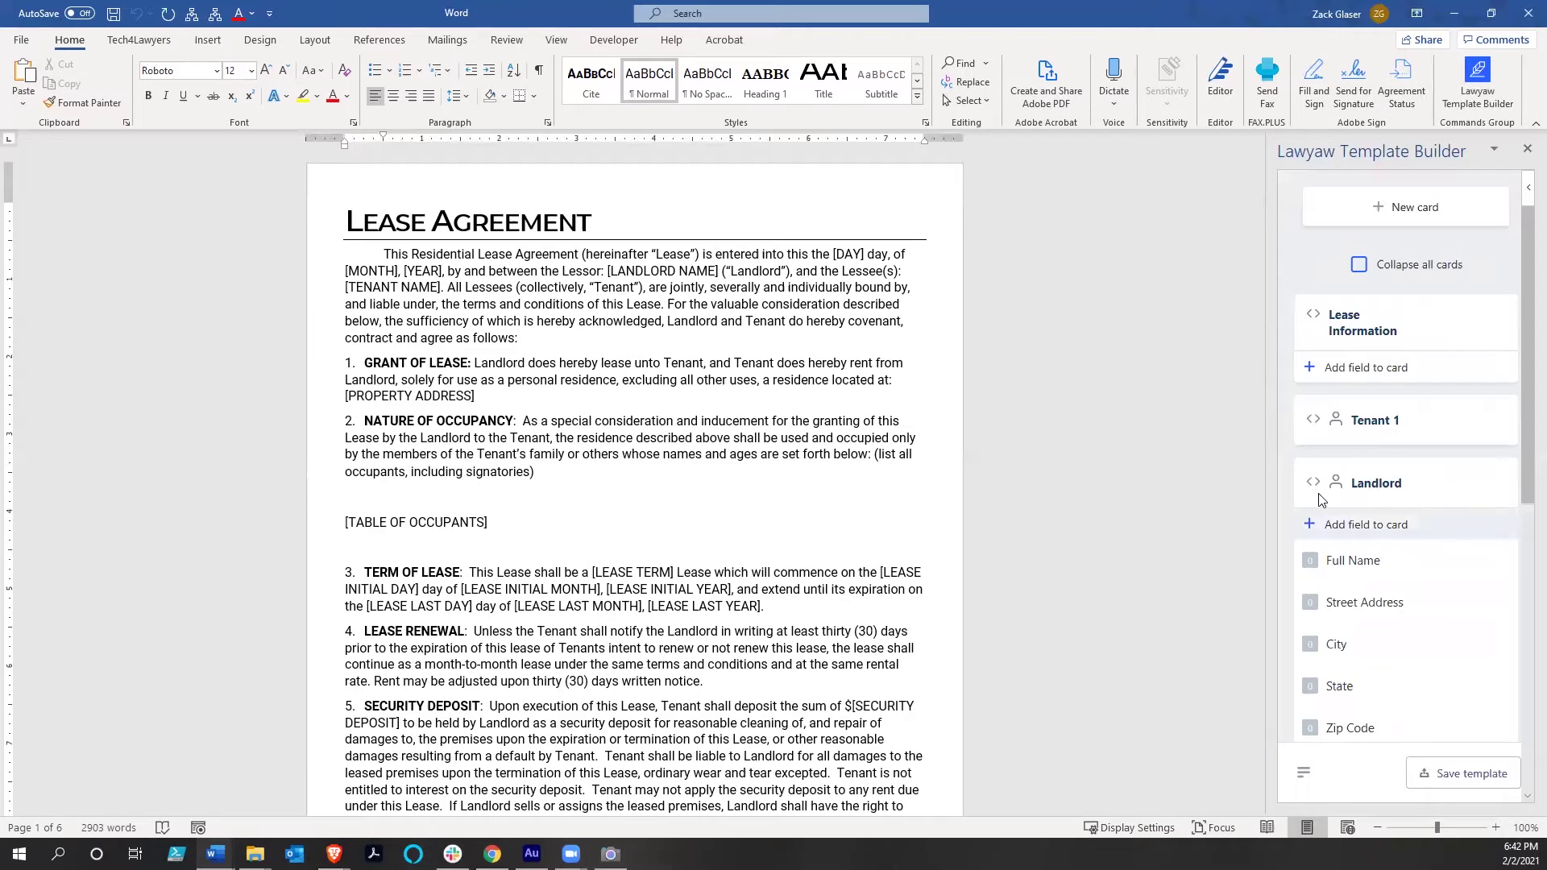
Collapse the Landlord and Clio Matter cards to their headers
{"action": "left_click", "coordinate": [1313, 482]}
{"action": "left_click", "coordinate": [1313, 538]}
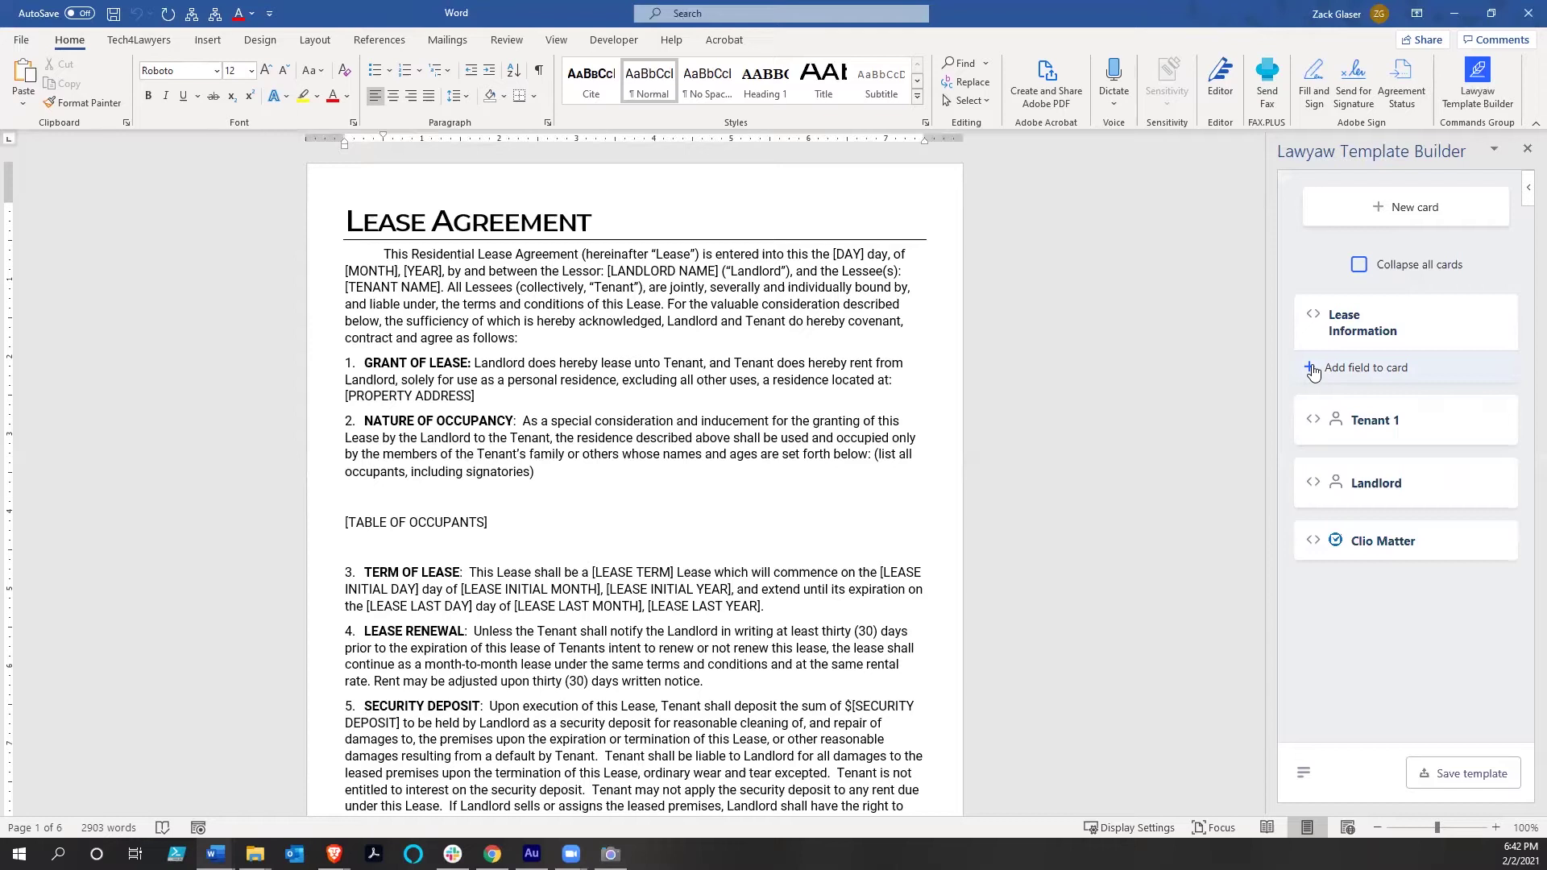
Start a Lease Information field named 'Entered Date' with the Date type
{"action": "left_click", "coordinate": [1311, 368]}
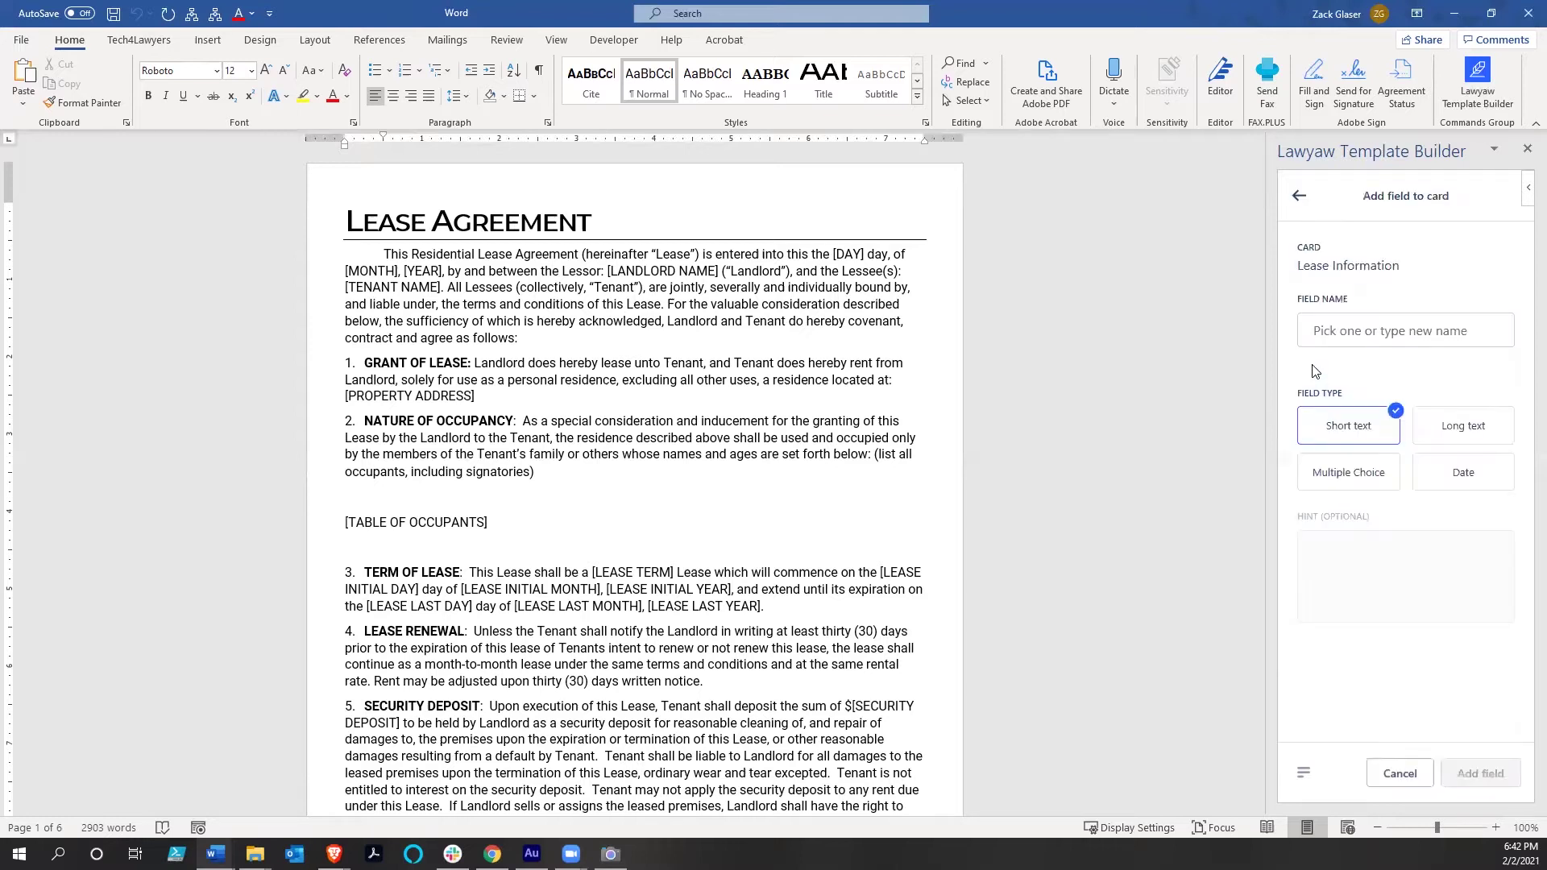
{"action": "left_click", "coordinate": [1337, 329]}
{"action": "type", "text": "E"}
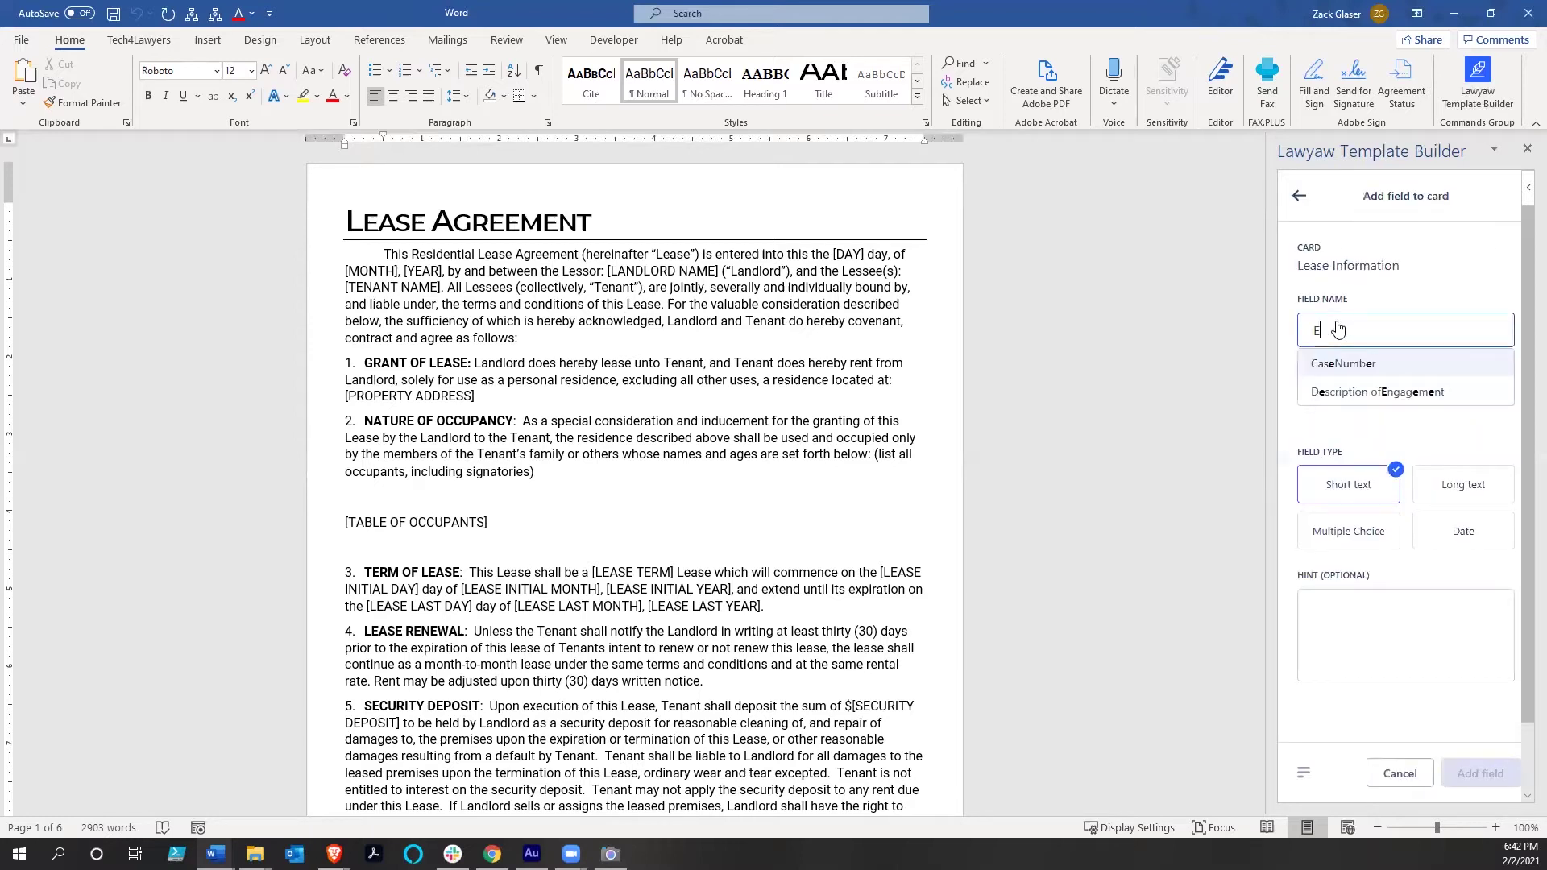
{"action": "type", "text": "ntered Date"}
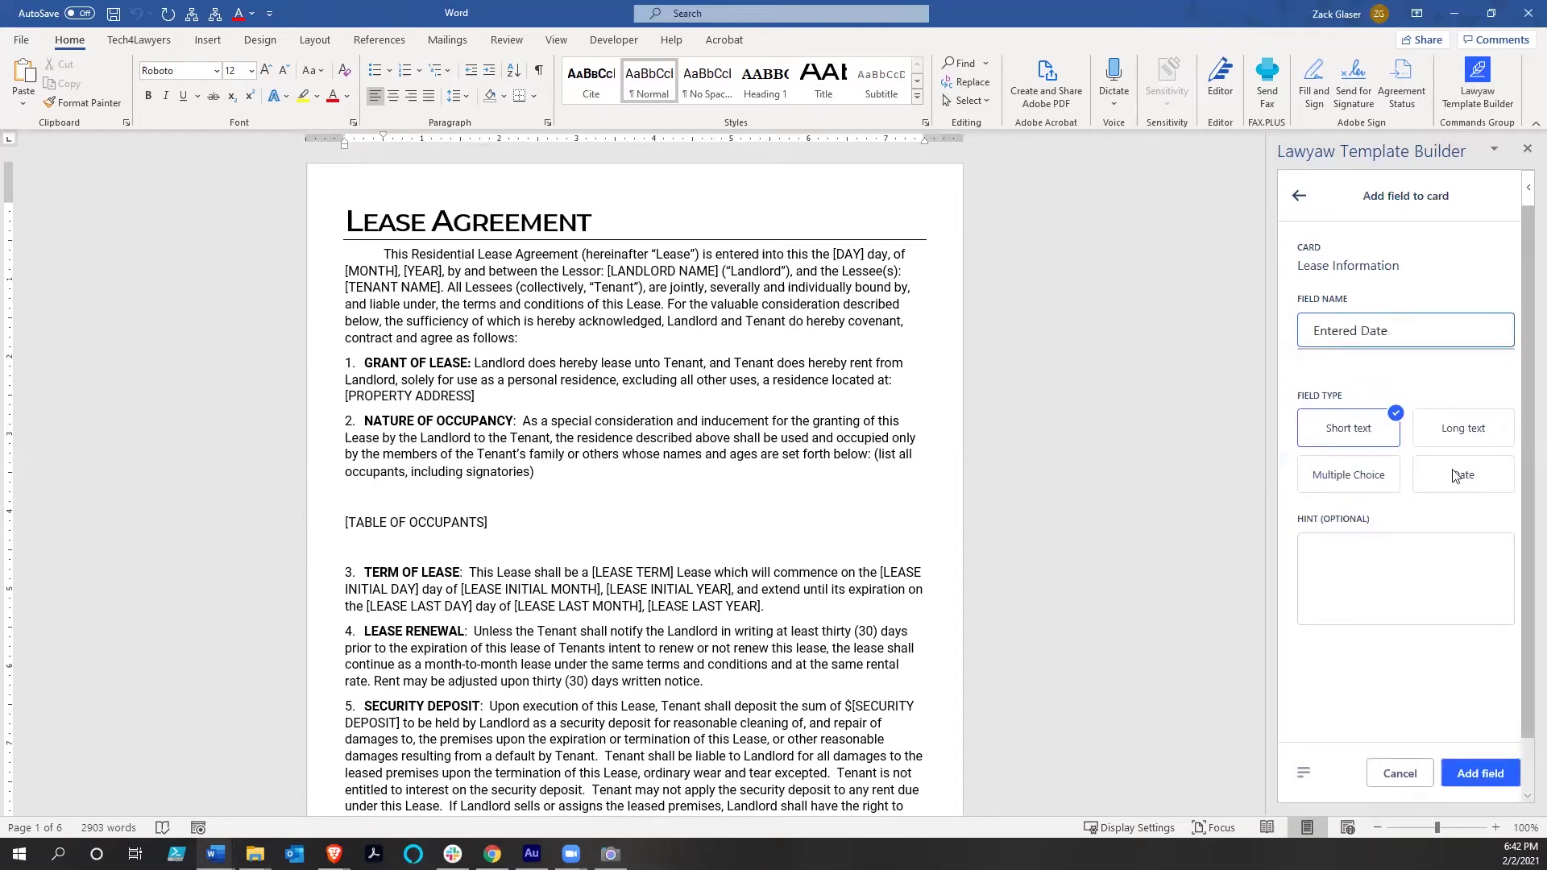
{"action": "left_click", "coordinate": [1455, 476]}
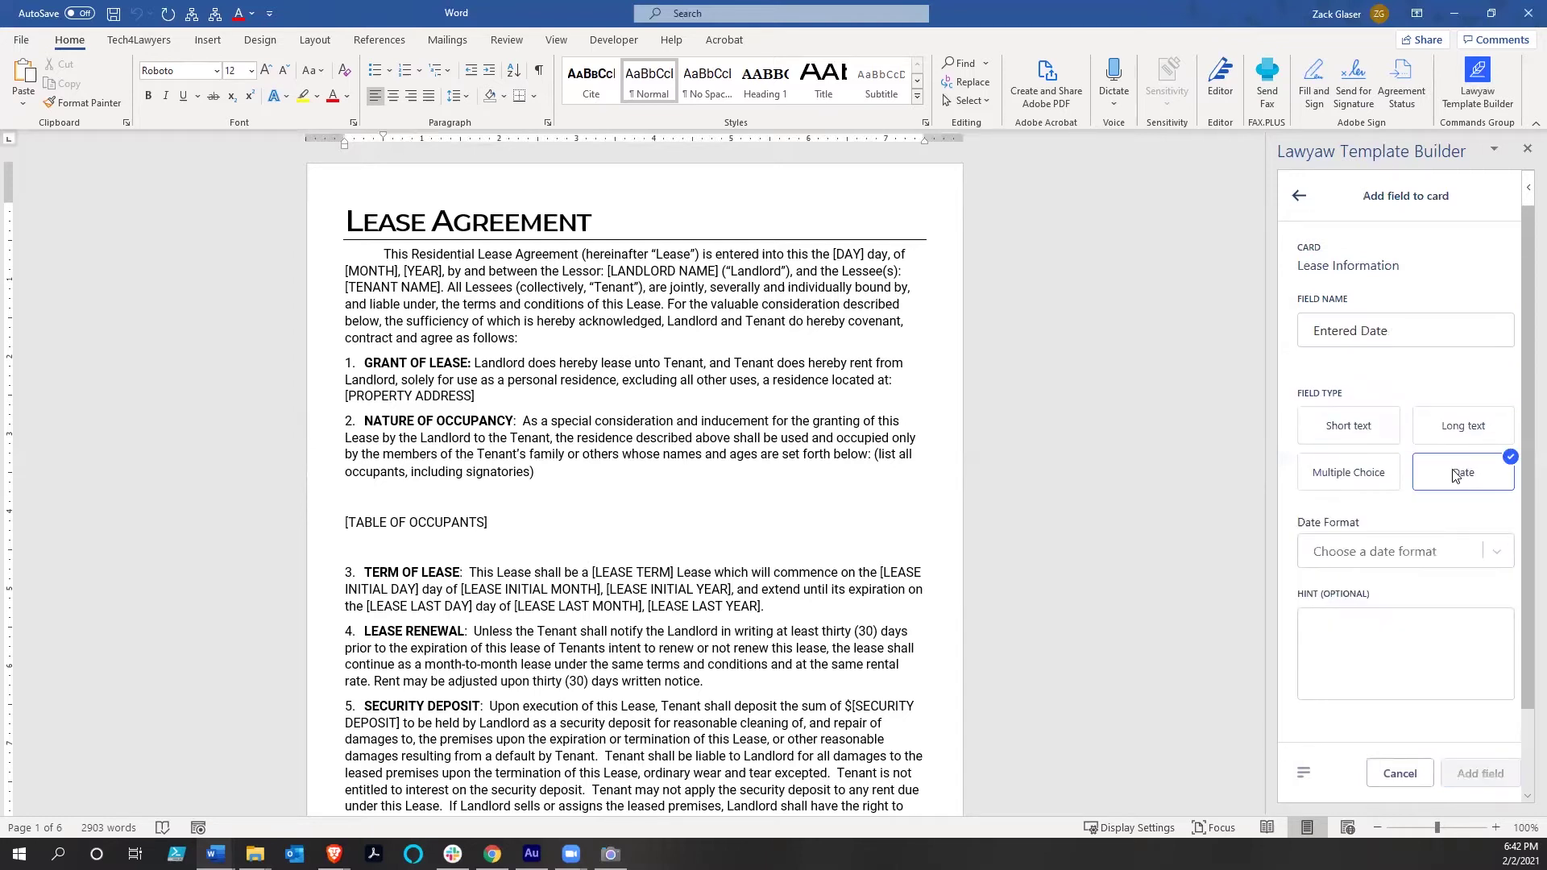
{"action": "left_click", "coordinate": [1494, 557]}
Choose the '2nd day of February, 2021' date format and add the field
{"action": "left_click", "coordinate": [1494, 556]}
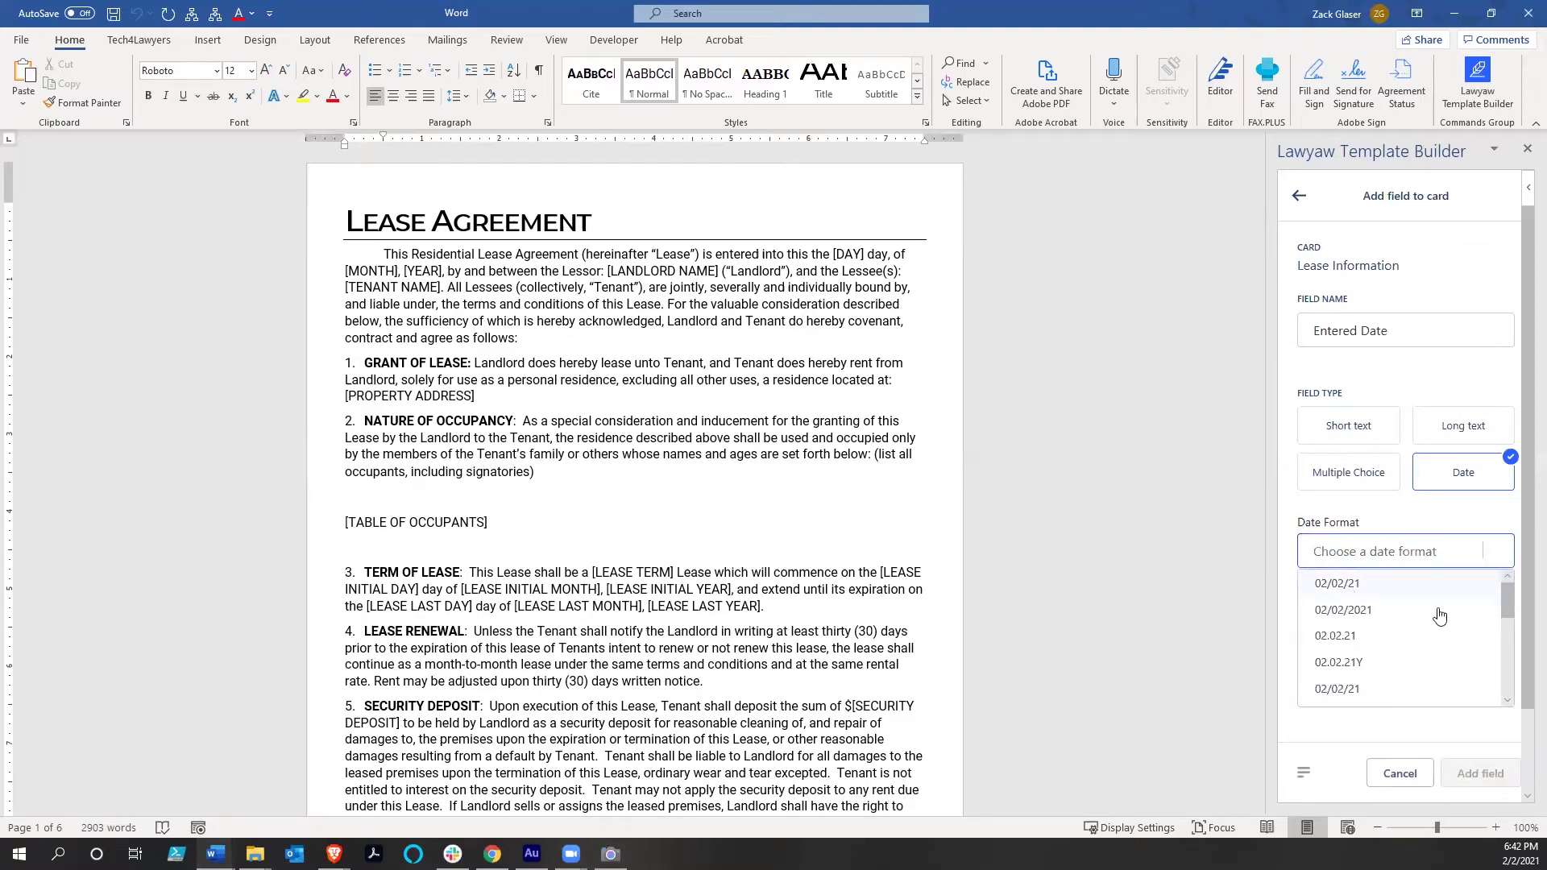
{"action": "scroll", "coordinate": [1439, 616], "scroll_direction": "down", "scroll_amount": 1}
{"action": "scroll", "coordinate": [1439, 616], "scroll_direction": "down", "scroll_amount": 2}
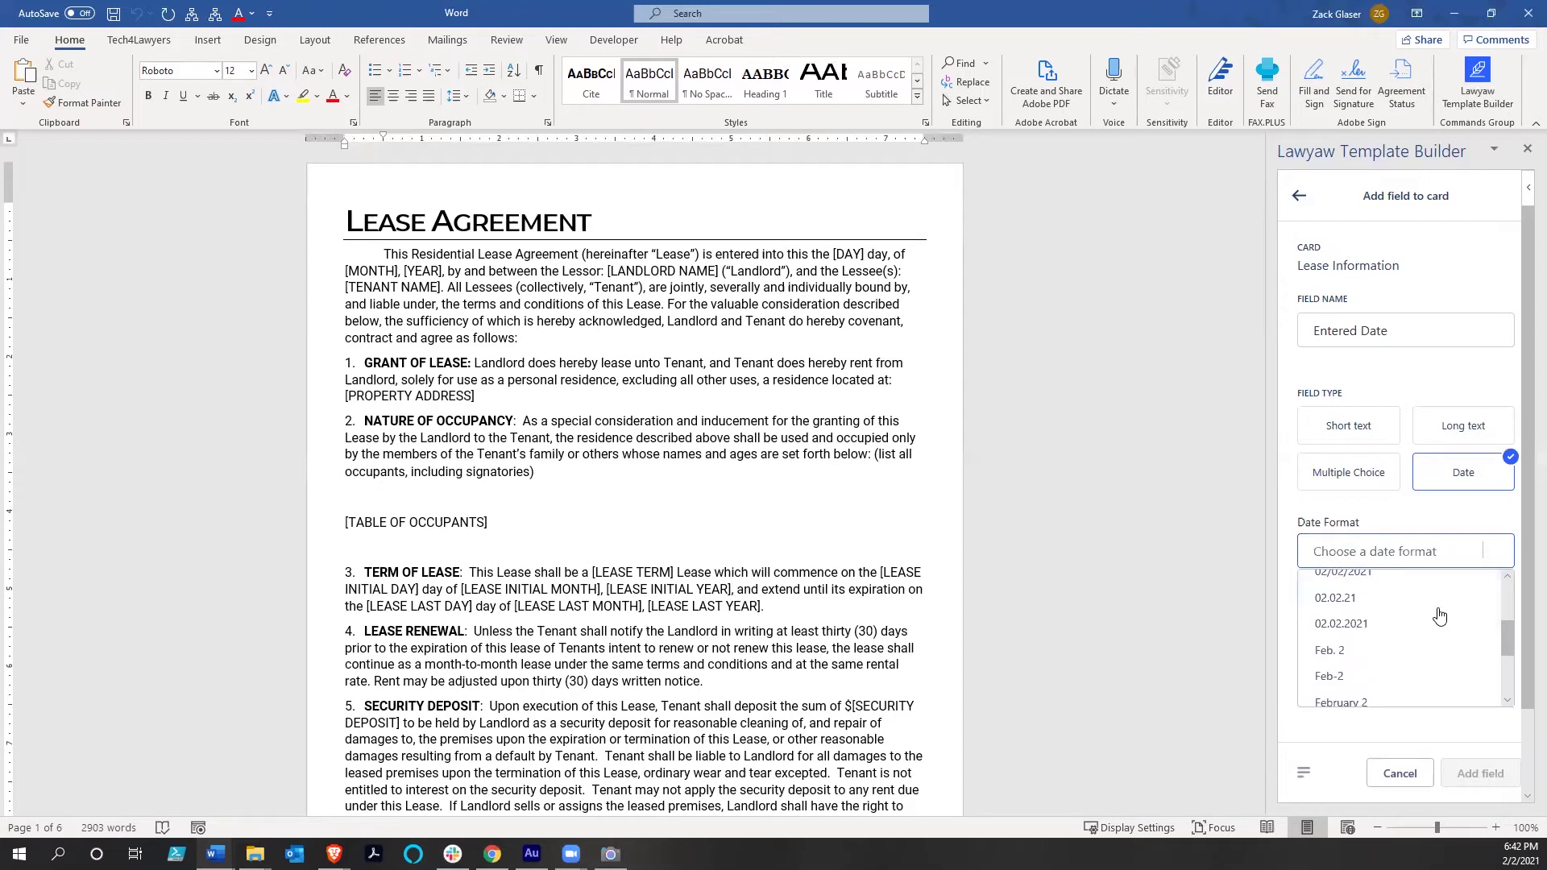
{"action": "scroll", "coordinate": [1440, 616], "scroll_direction": "down", "scroll_amount": 3}
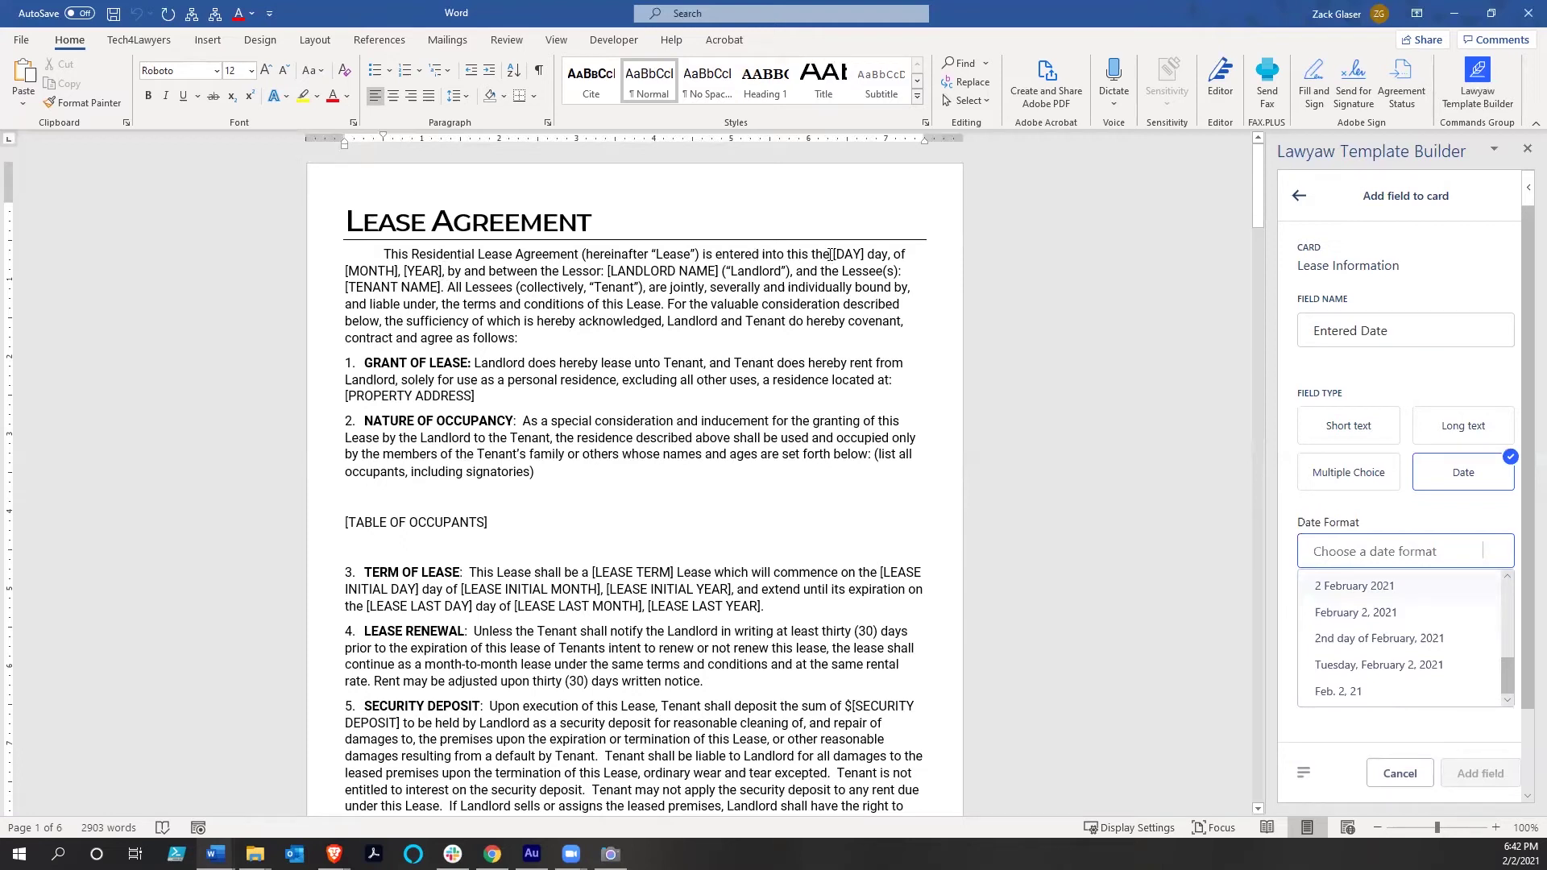
{"action": "left_click_drag", "start_coordinate": [830, 254], "coordinate": [441, 272]}
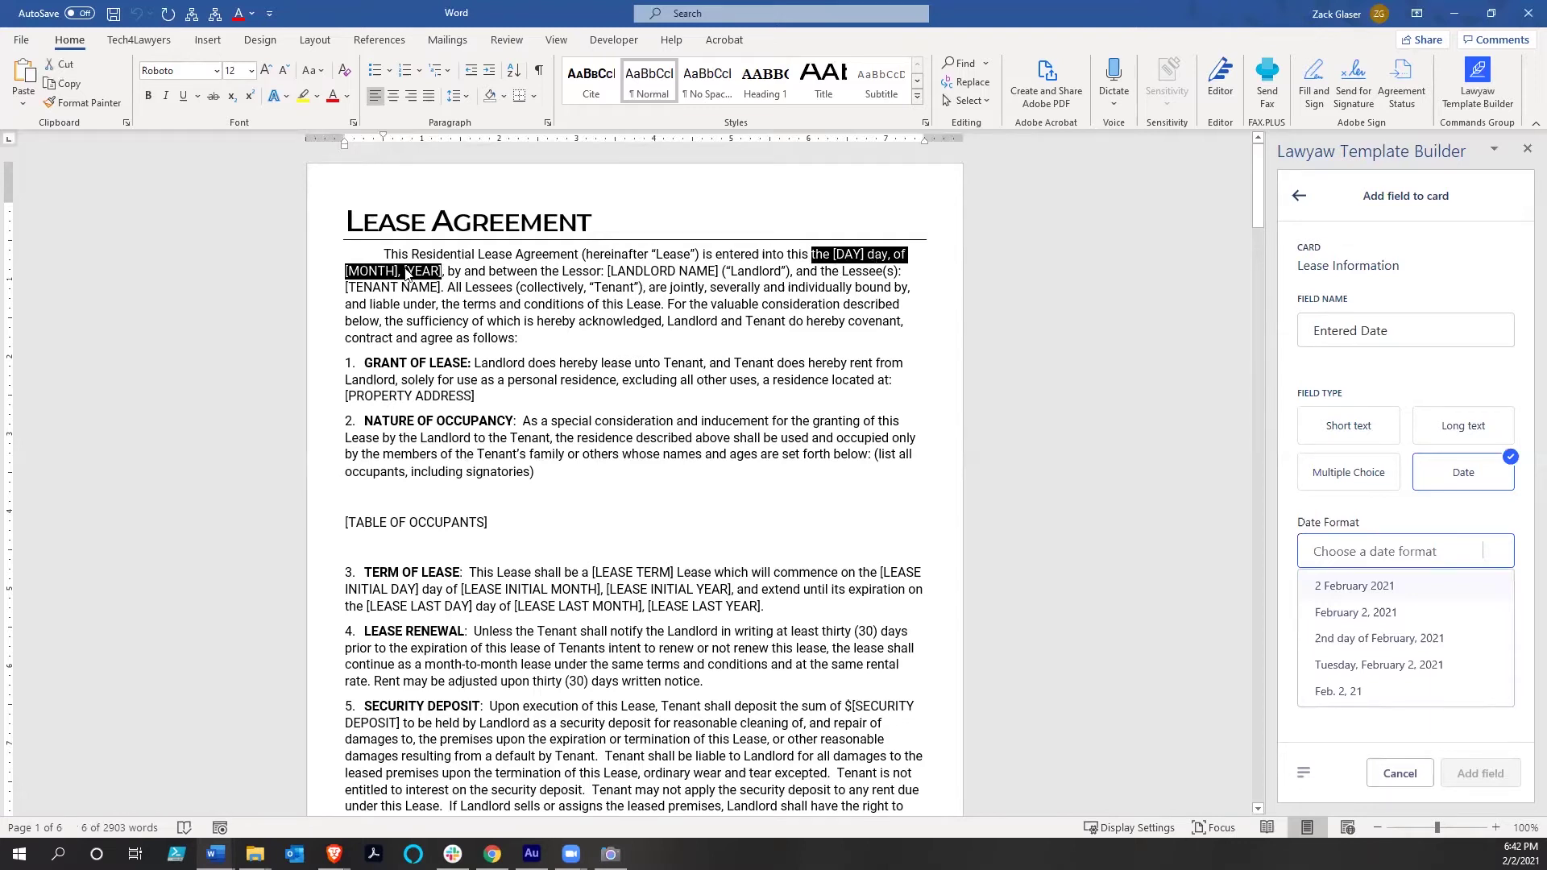
{"action": "scroll", "coordinate": [1372, 658], "scroll_direction": "up", "scroll_amount": 1}
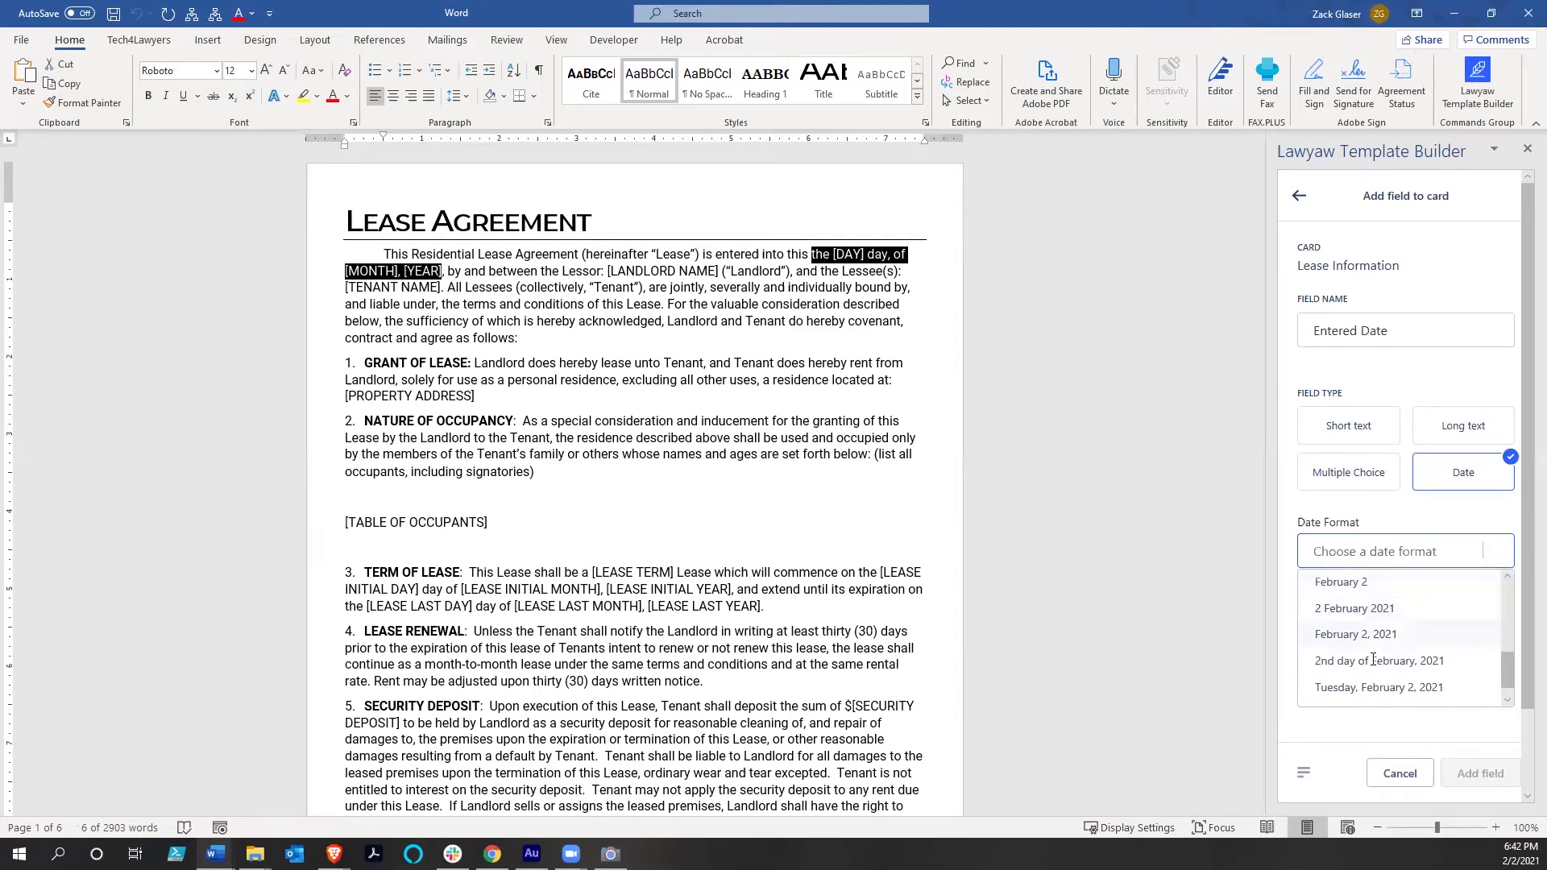
{"action": "left_click", "coordinate": [1373, 660]}
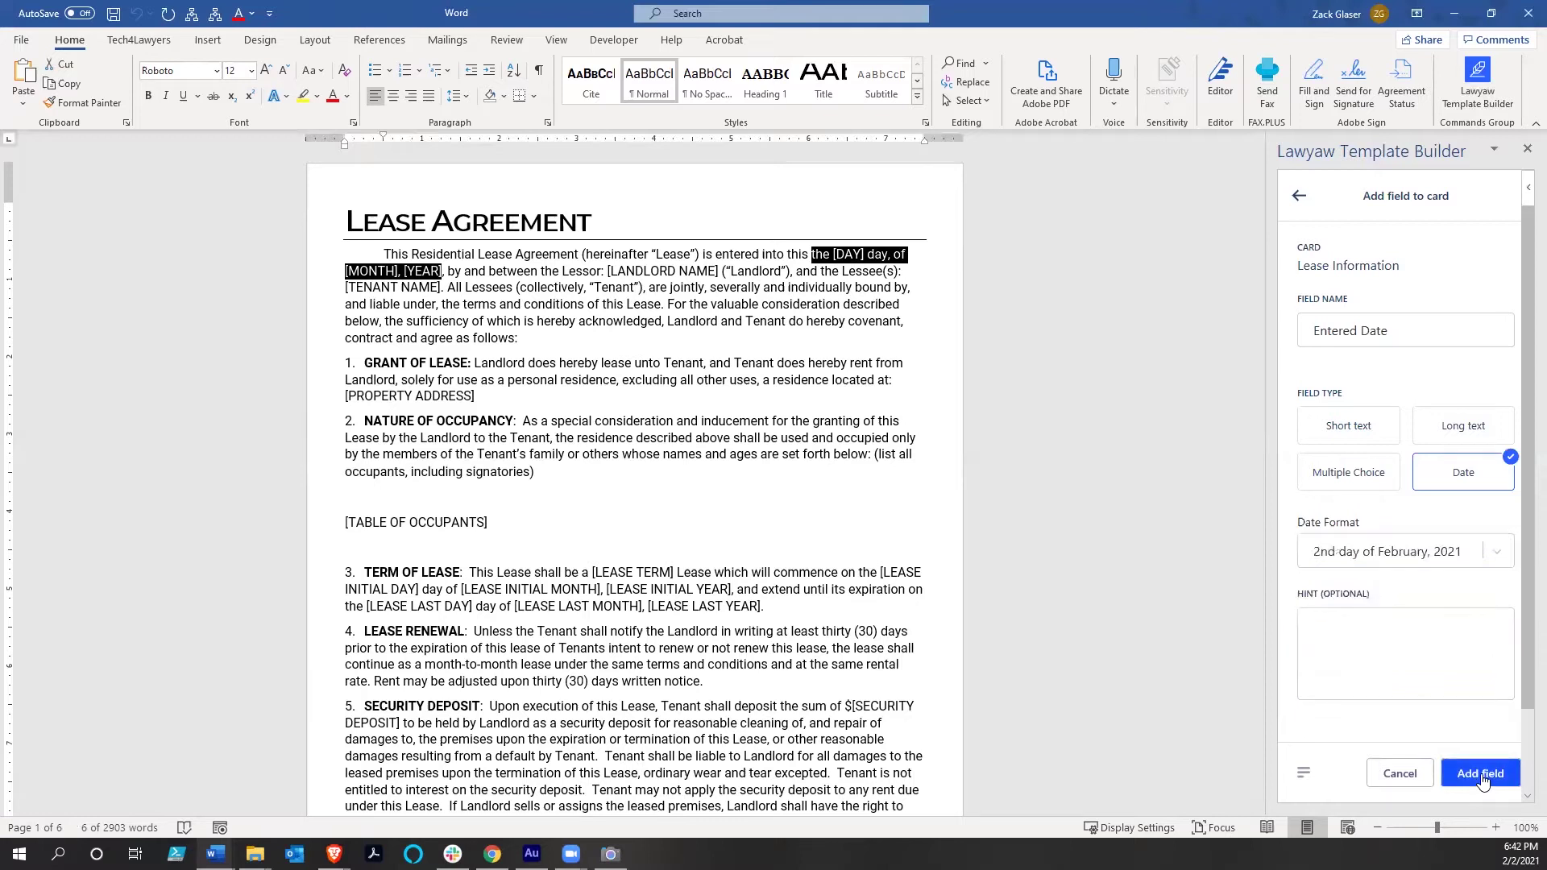
{"action": "left_click", "coordinate": [1481, 775]}
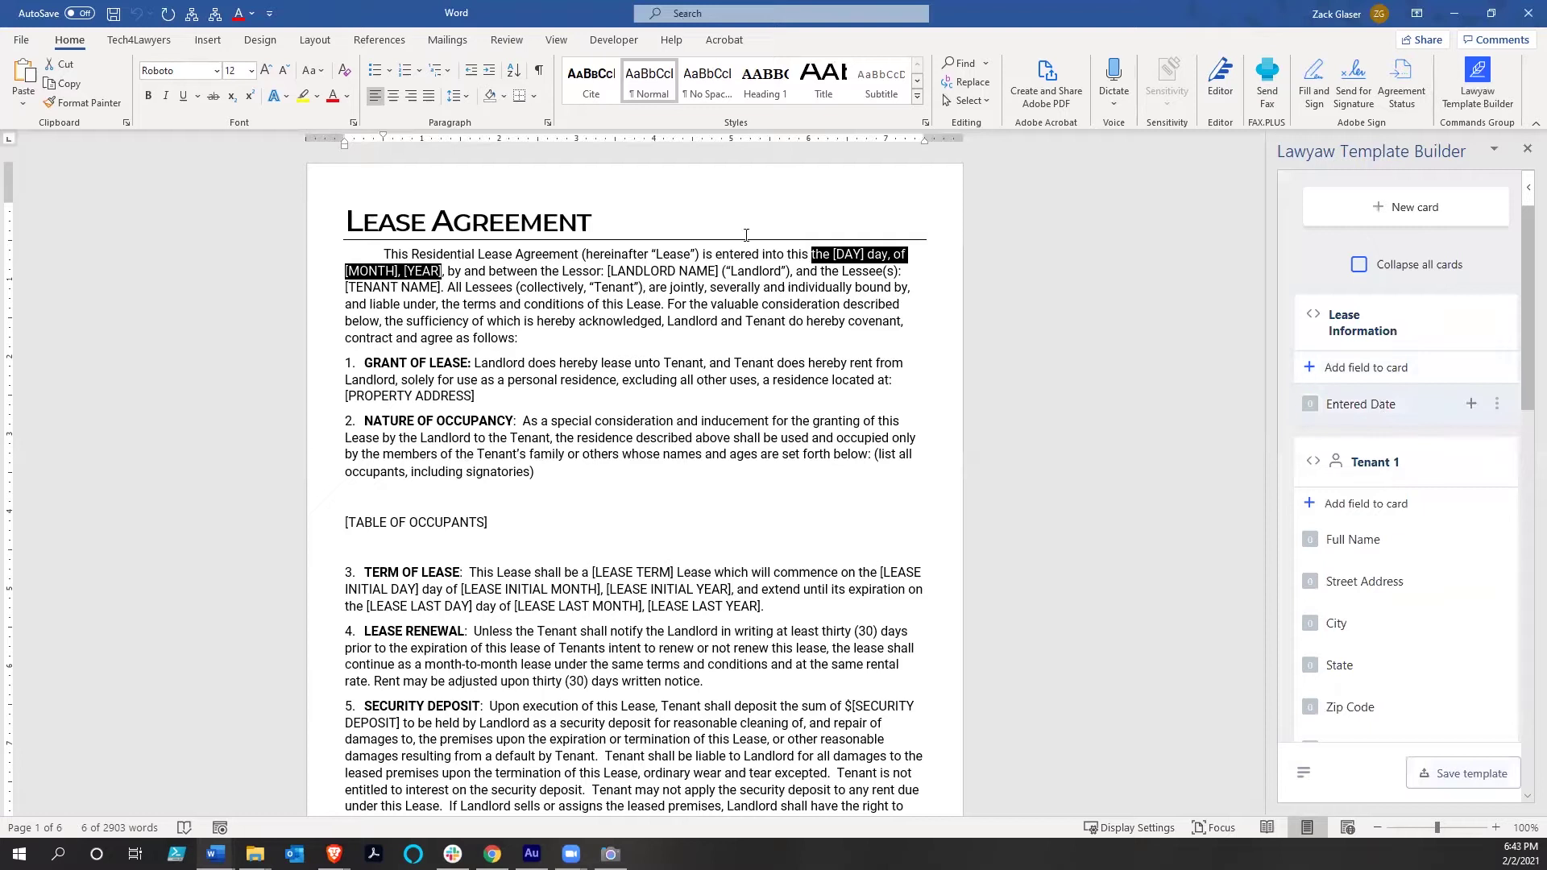
Add a Short text field named 'Full Property Address' to Lease Information
{"action": "left_click", "coordinate": [877, 254]}
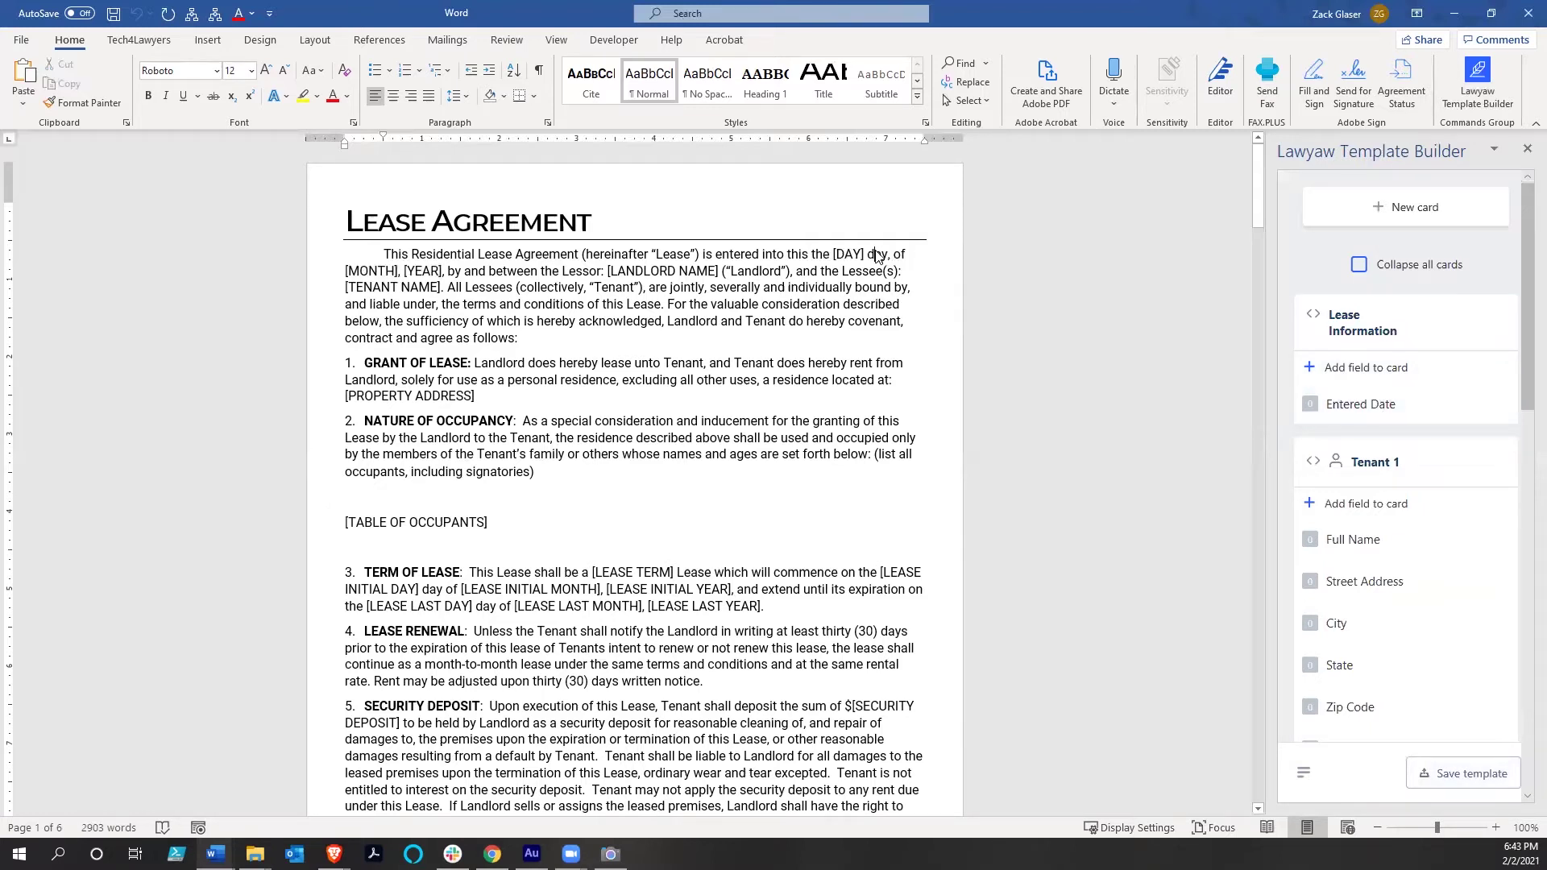
{"action": "left_click", "coordinate": [1375, 378]}
{"action": "left_click", "coordinate": [1372, 330]}
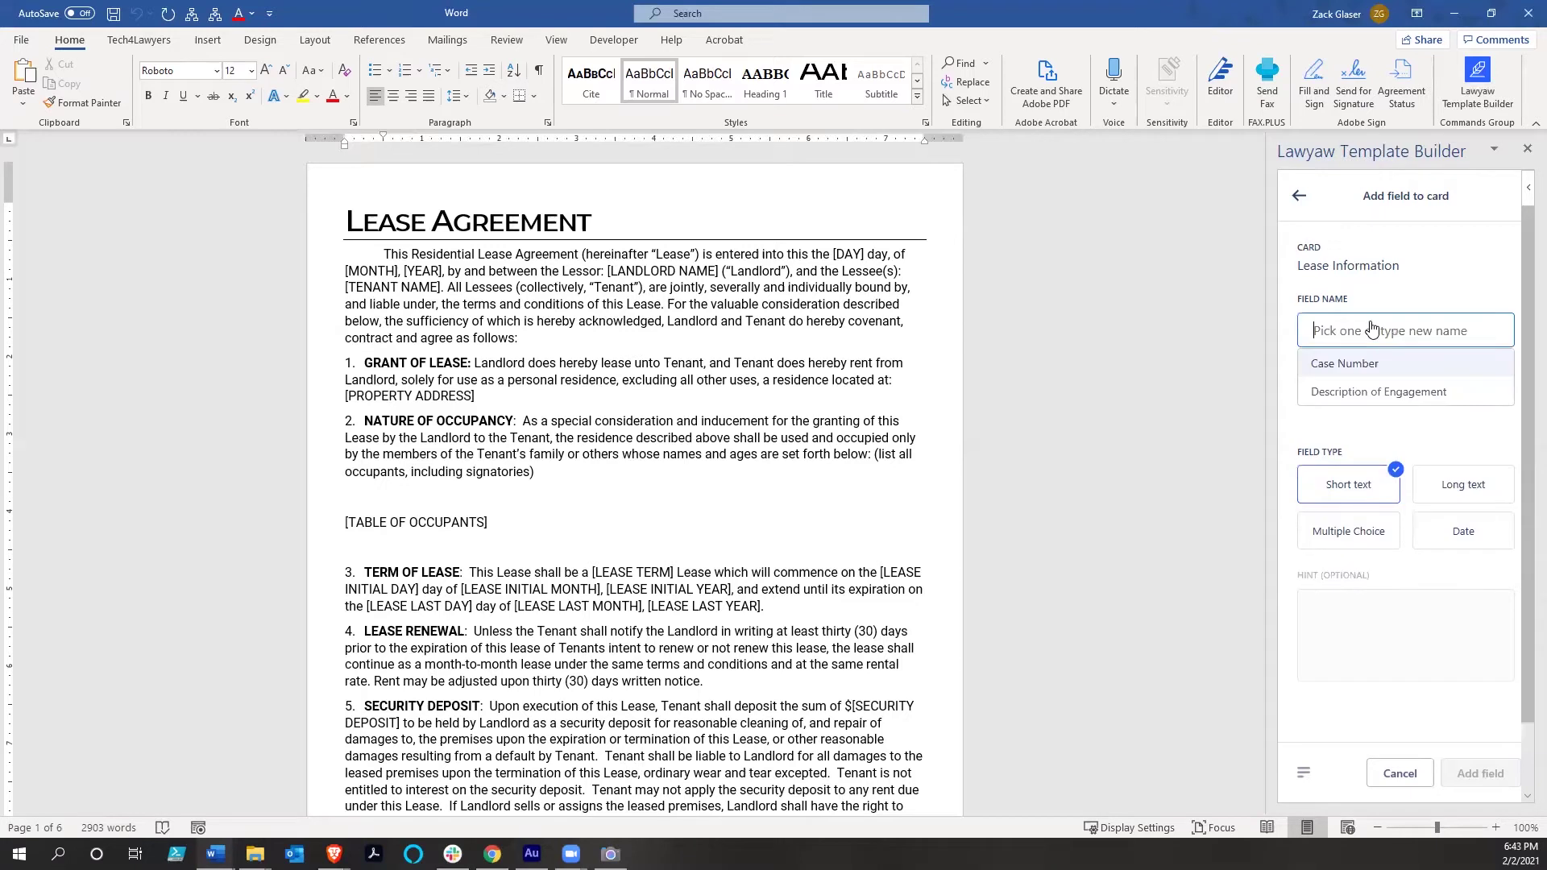
{"action": "type", "text": "Property"}
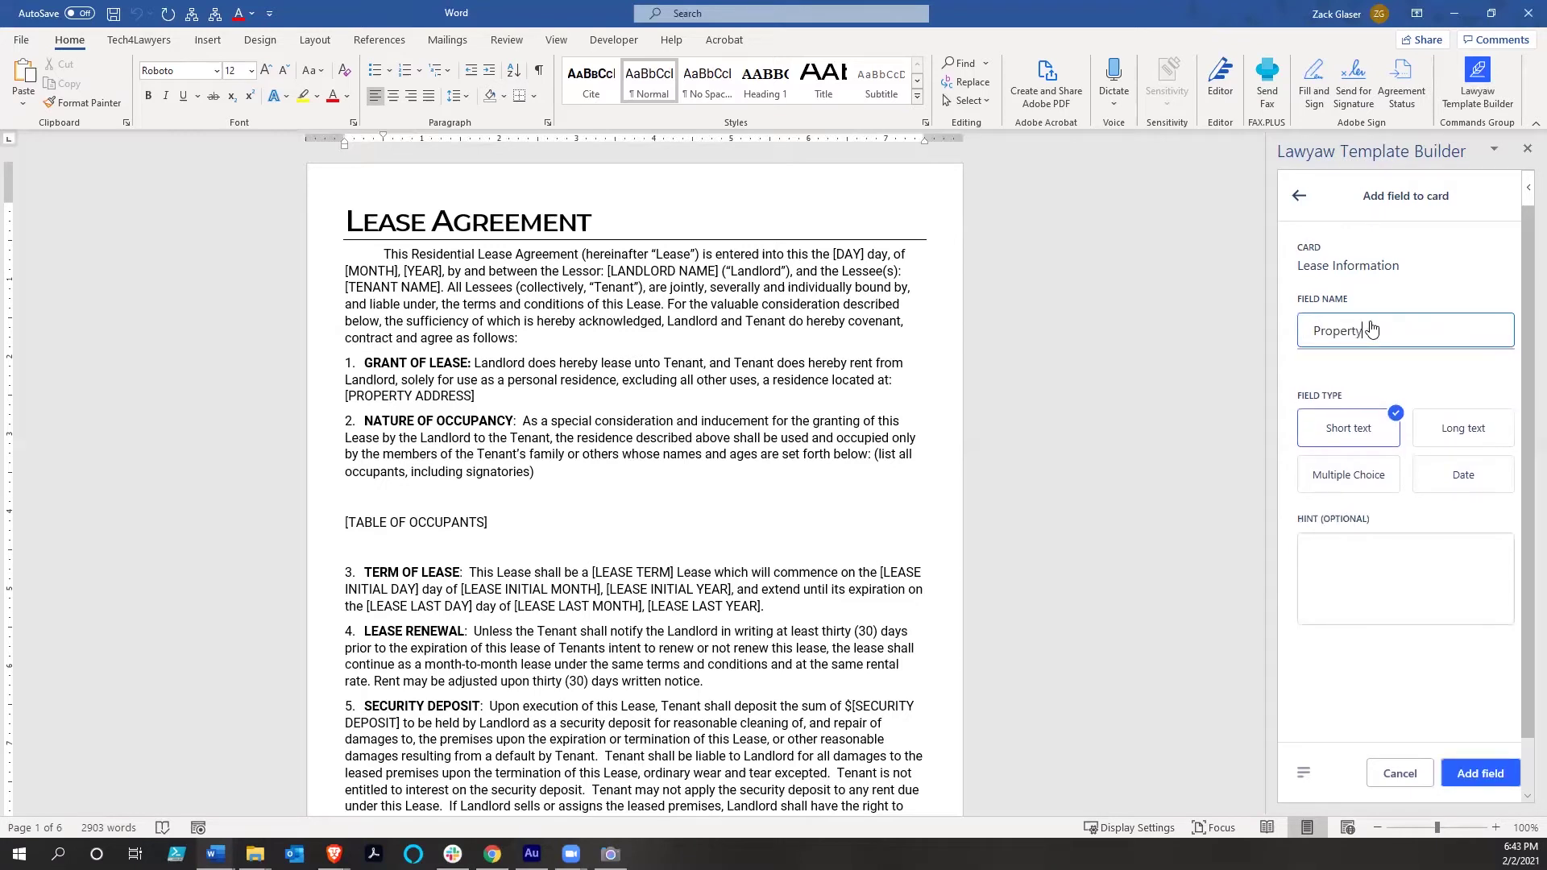
{"action": "type", "text": " Address"}
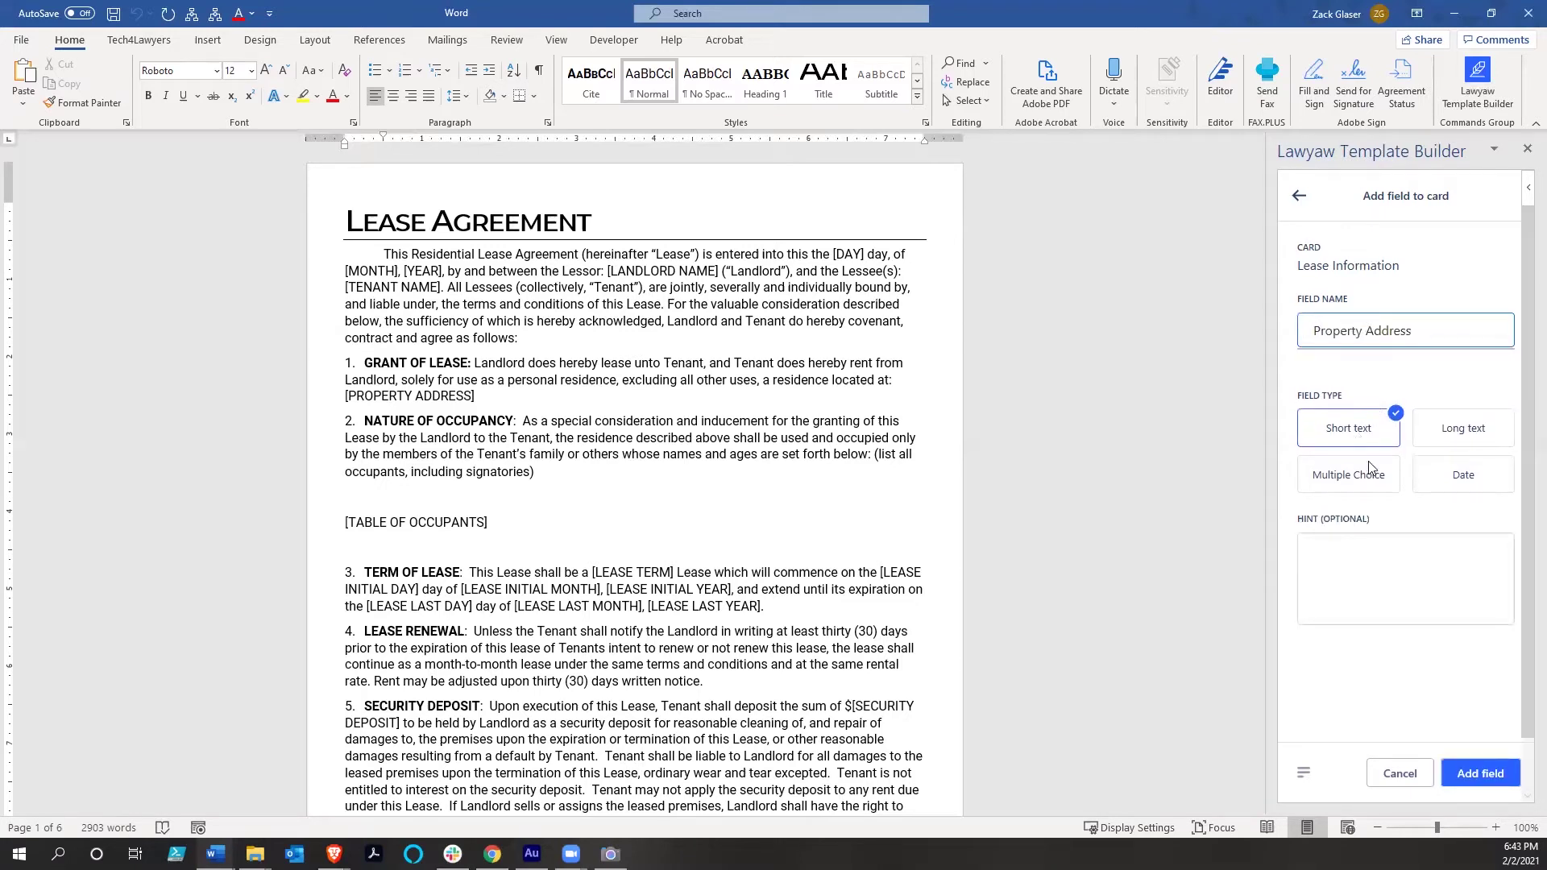
{"action": "left_click", "coordinate": [1374, 381]}
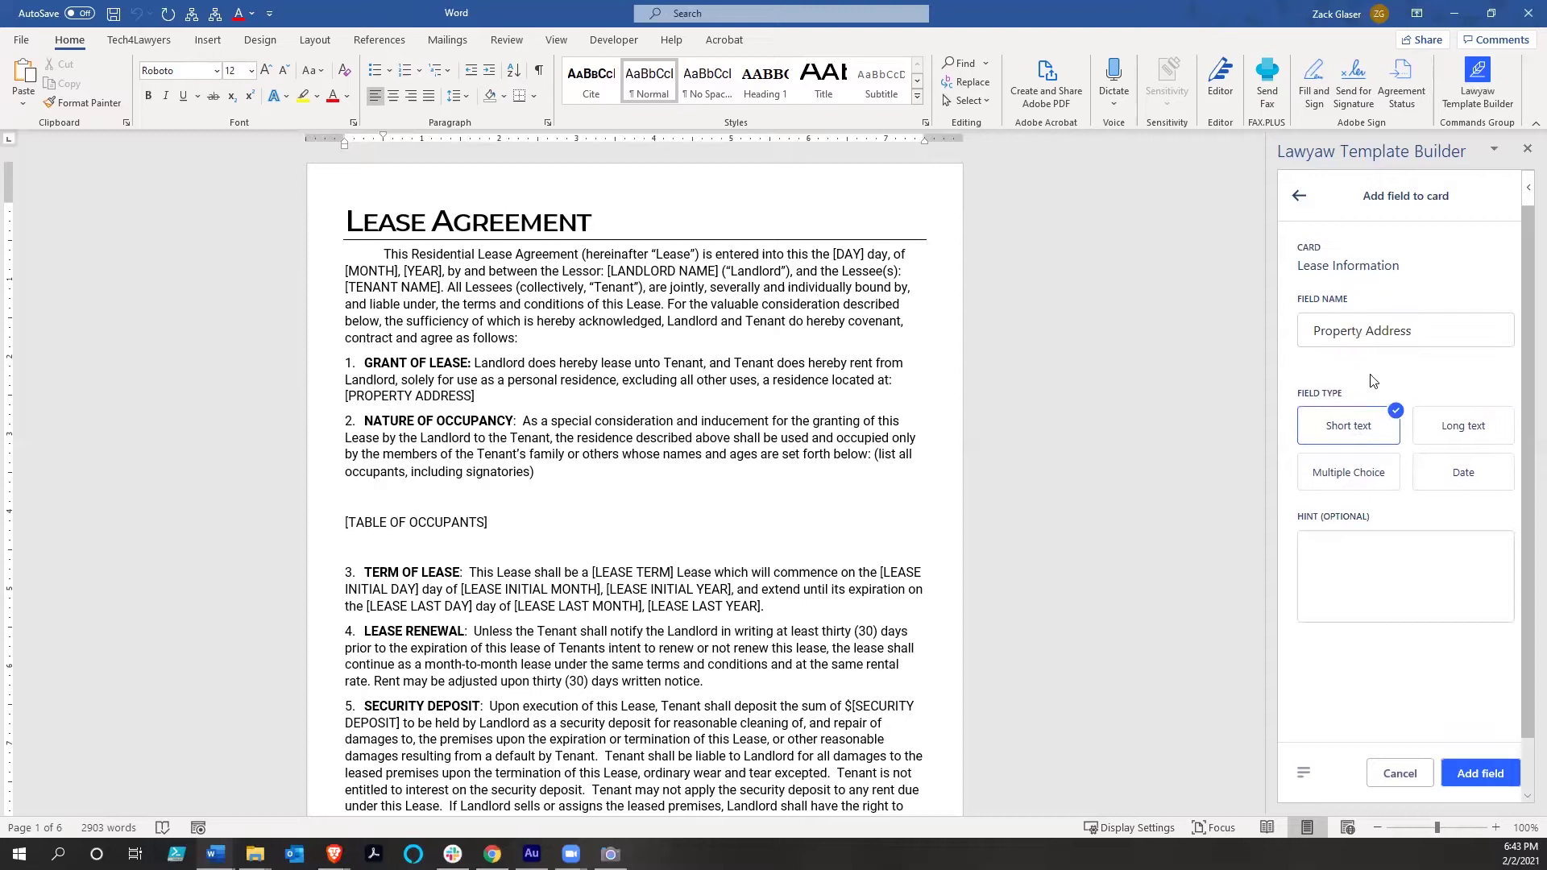
{"action": "left_click", "coordinate": [1316, 339]}
{"action": "type", "text": "Ful"}
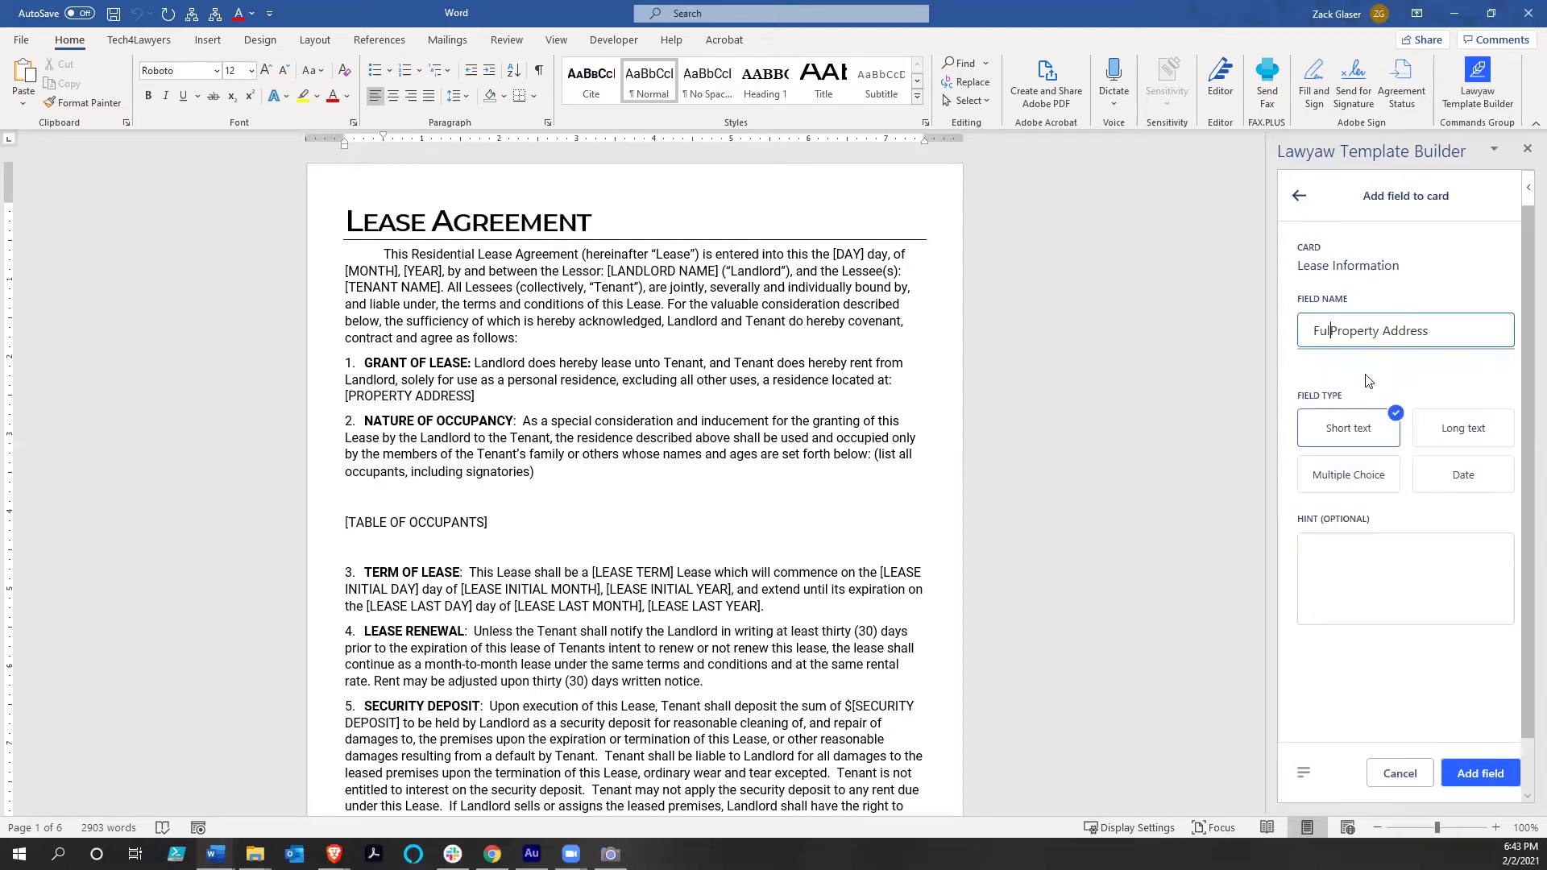
{"action": "type", "text": "l"}
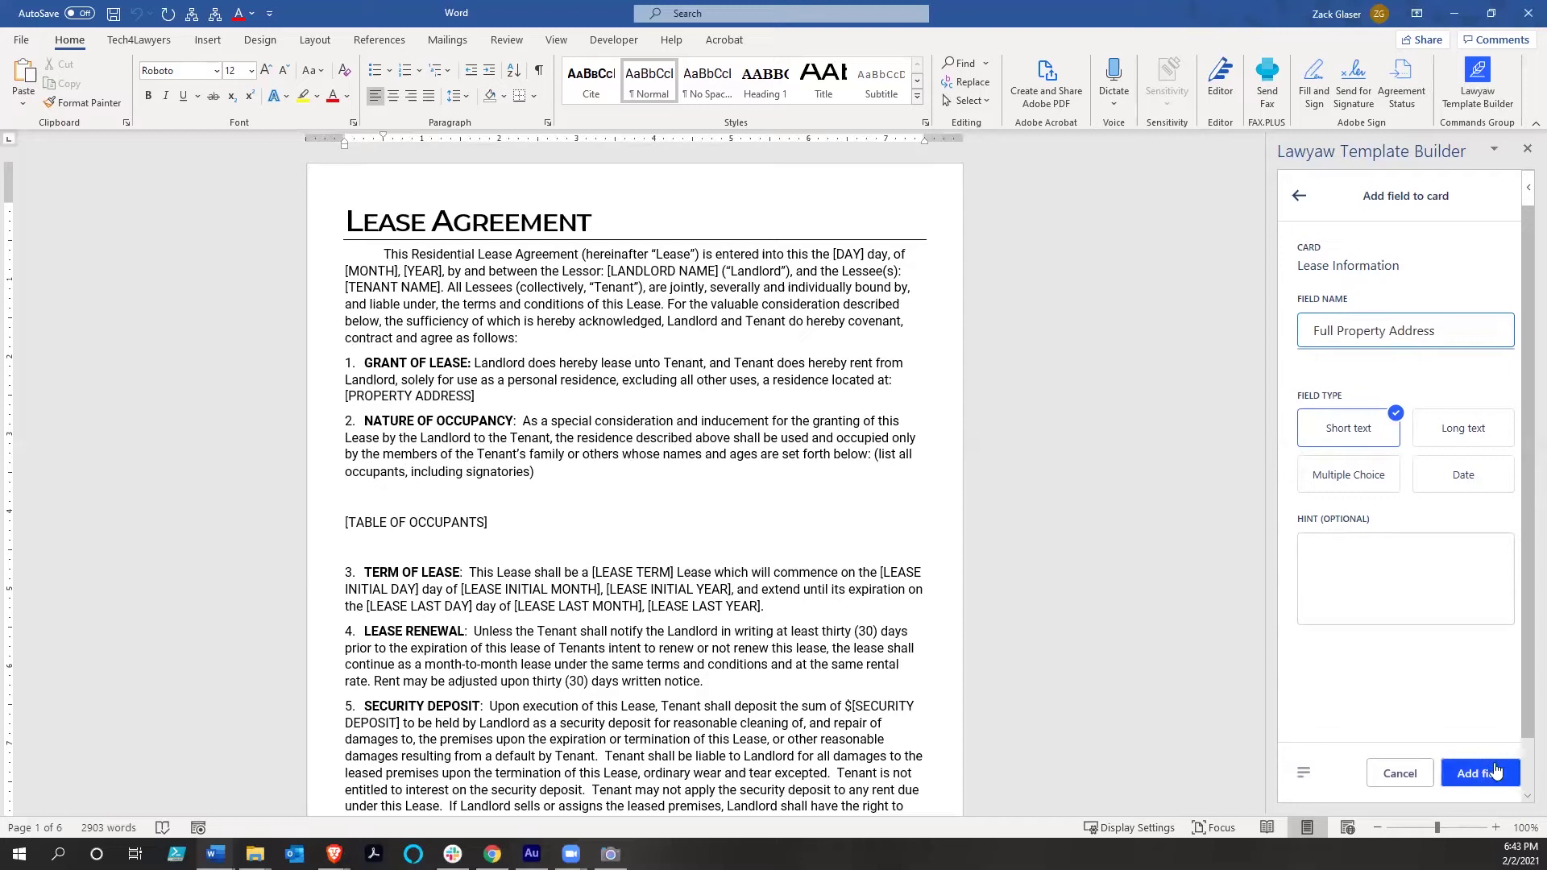
{"action": "left_click", "coordinate": [1494, 771]}
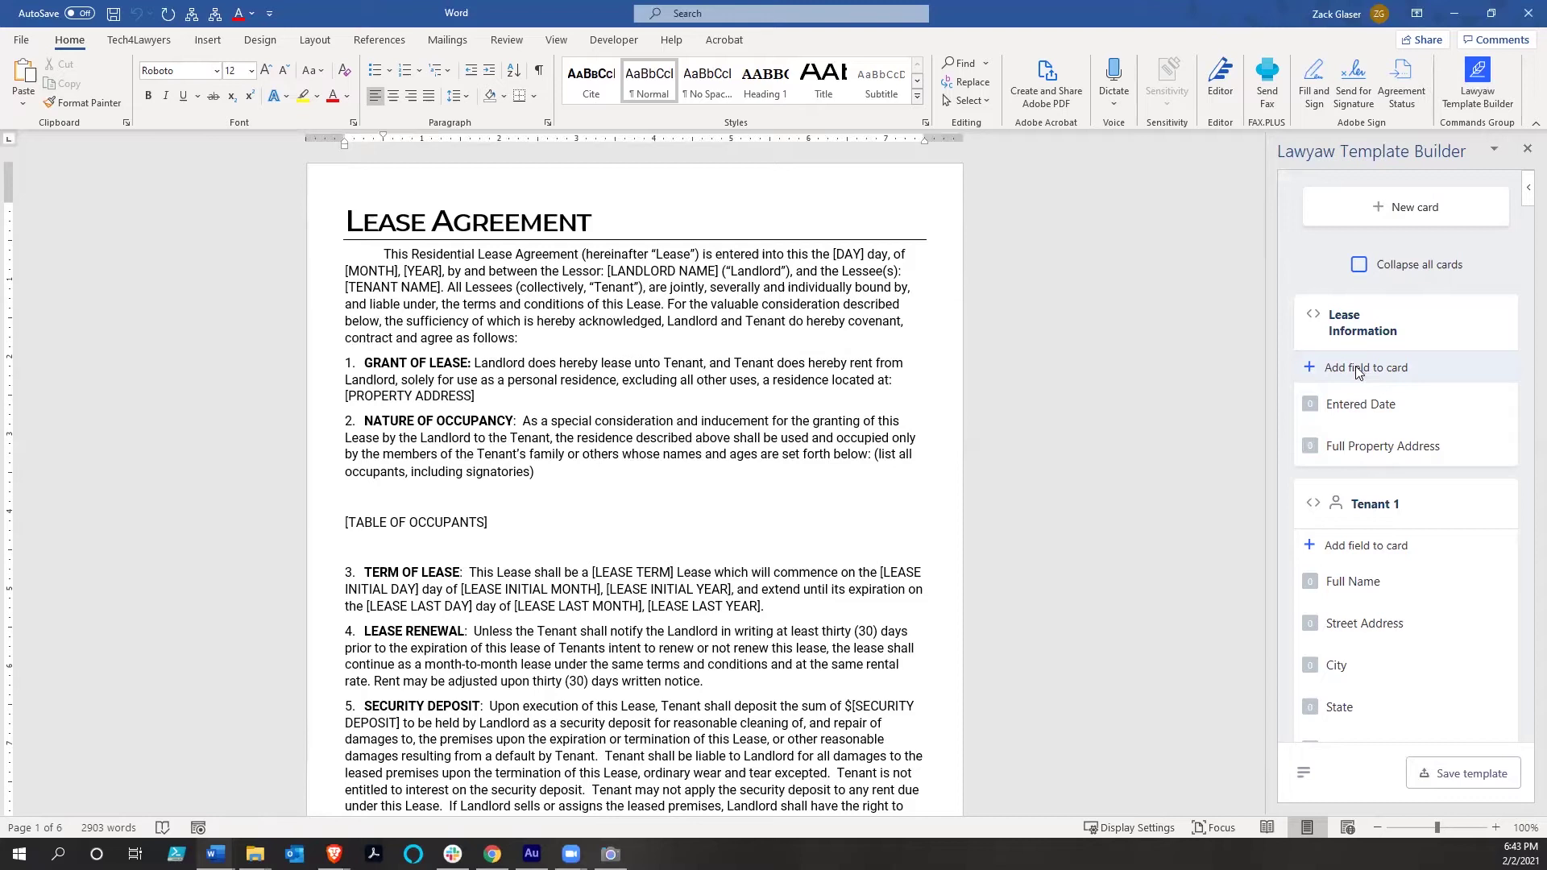
Set up a Lease Information field 'Age of Property' as Date type with 02/02/21 format
{"action": "left_click", "coordinate": [1356, 371]}
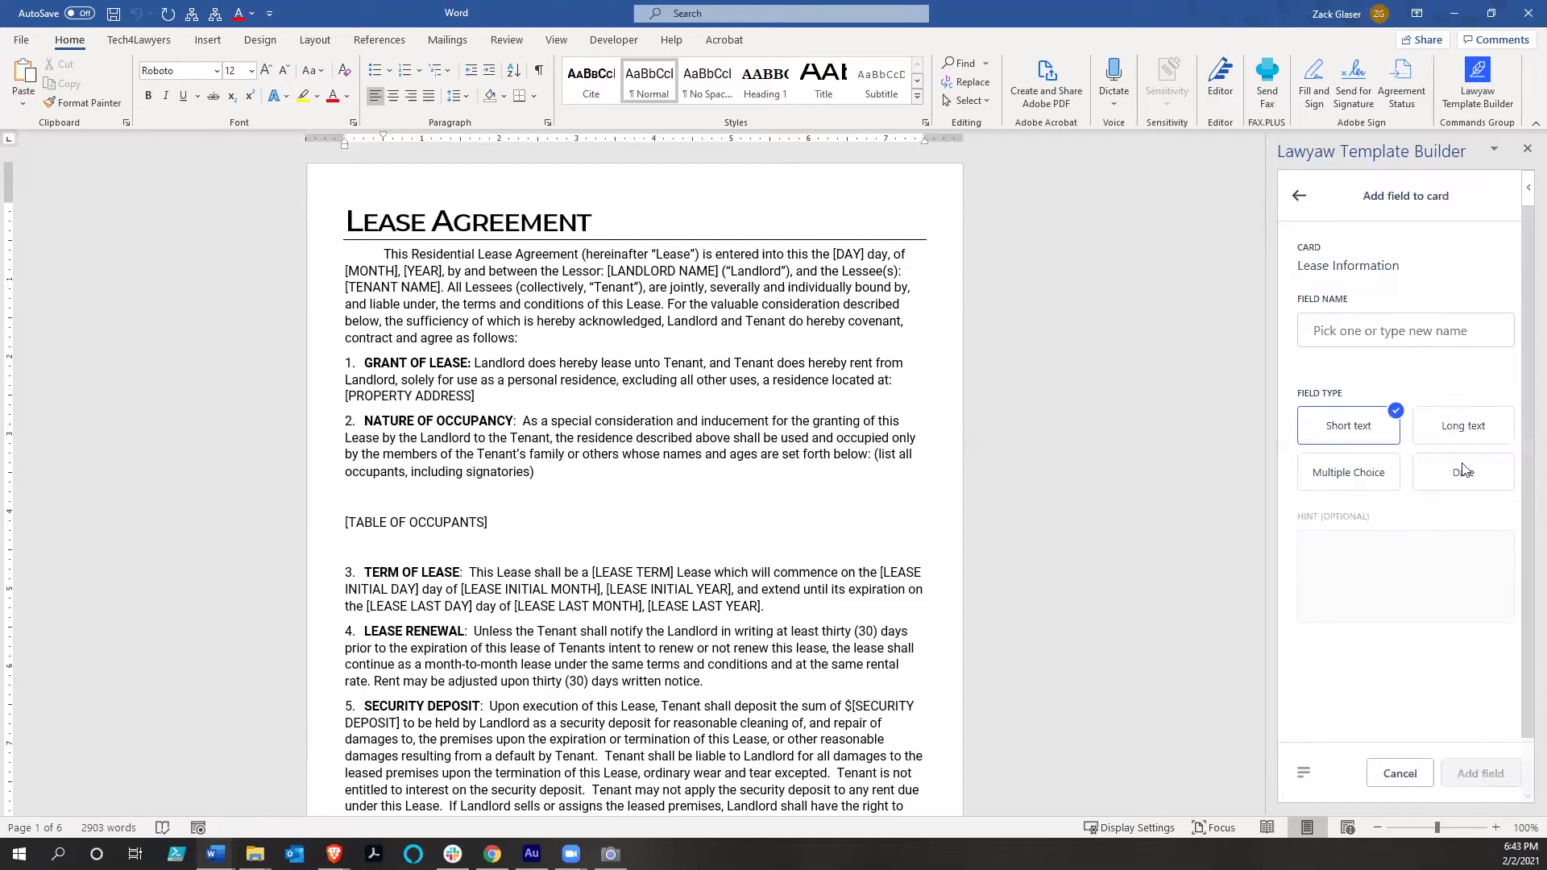
{"action": "left_click", "coordinate": [1383, 340]}
{"action": "type", "text": "Dat"}
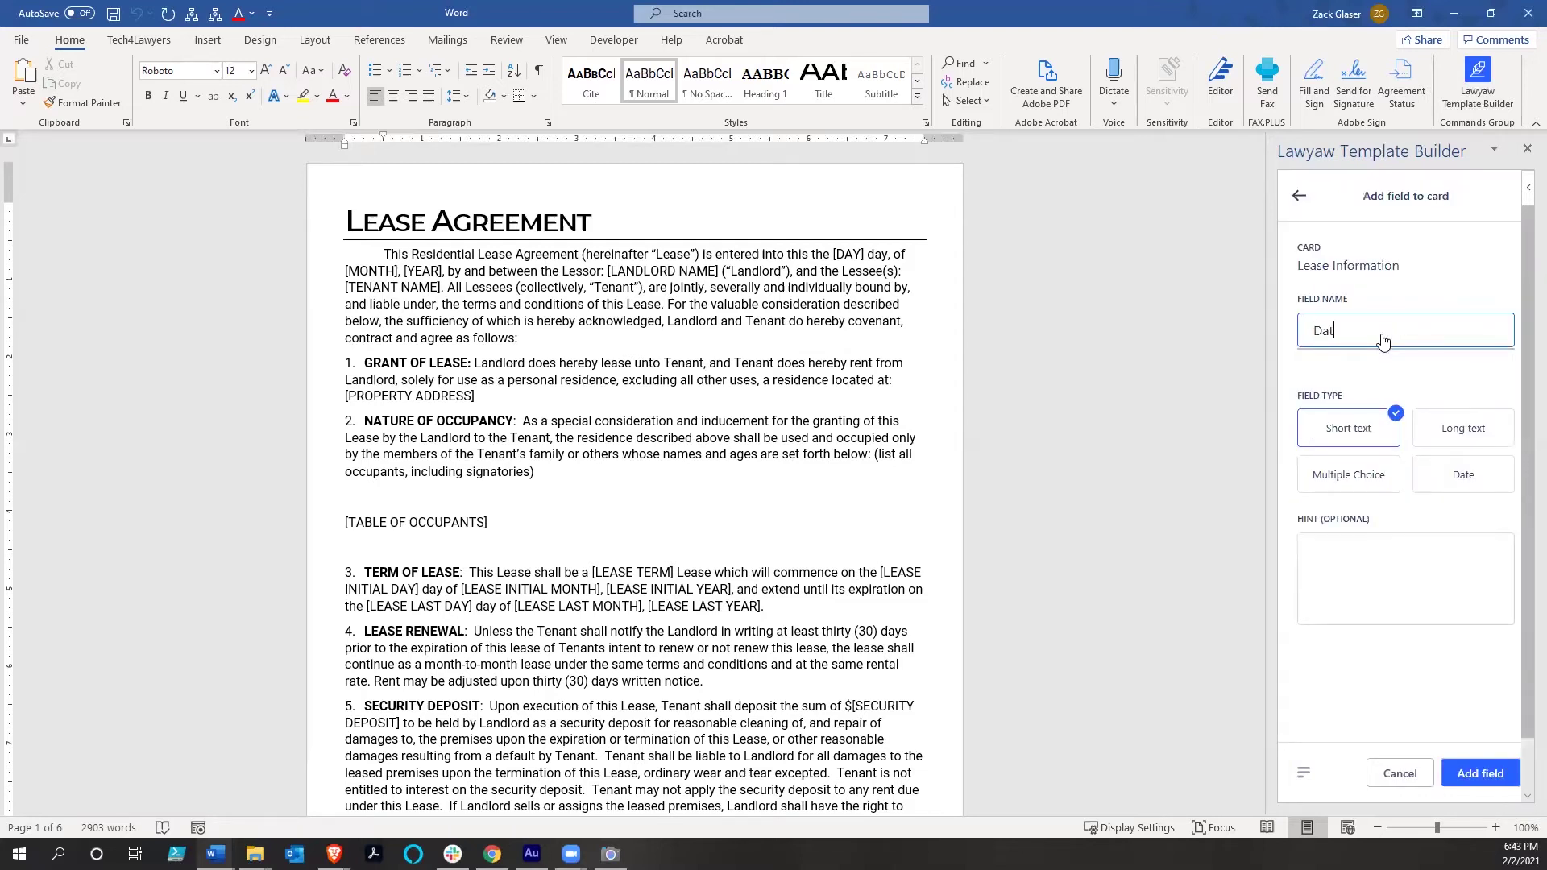
{"action": "key", "text": "BackSpace"}
{"action": "key", "text": "BackSpace"}
{"action": "key", "text": "BackSpace"}
{"action": "type", "text": "Age of P"}
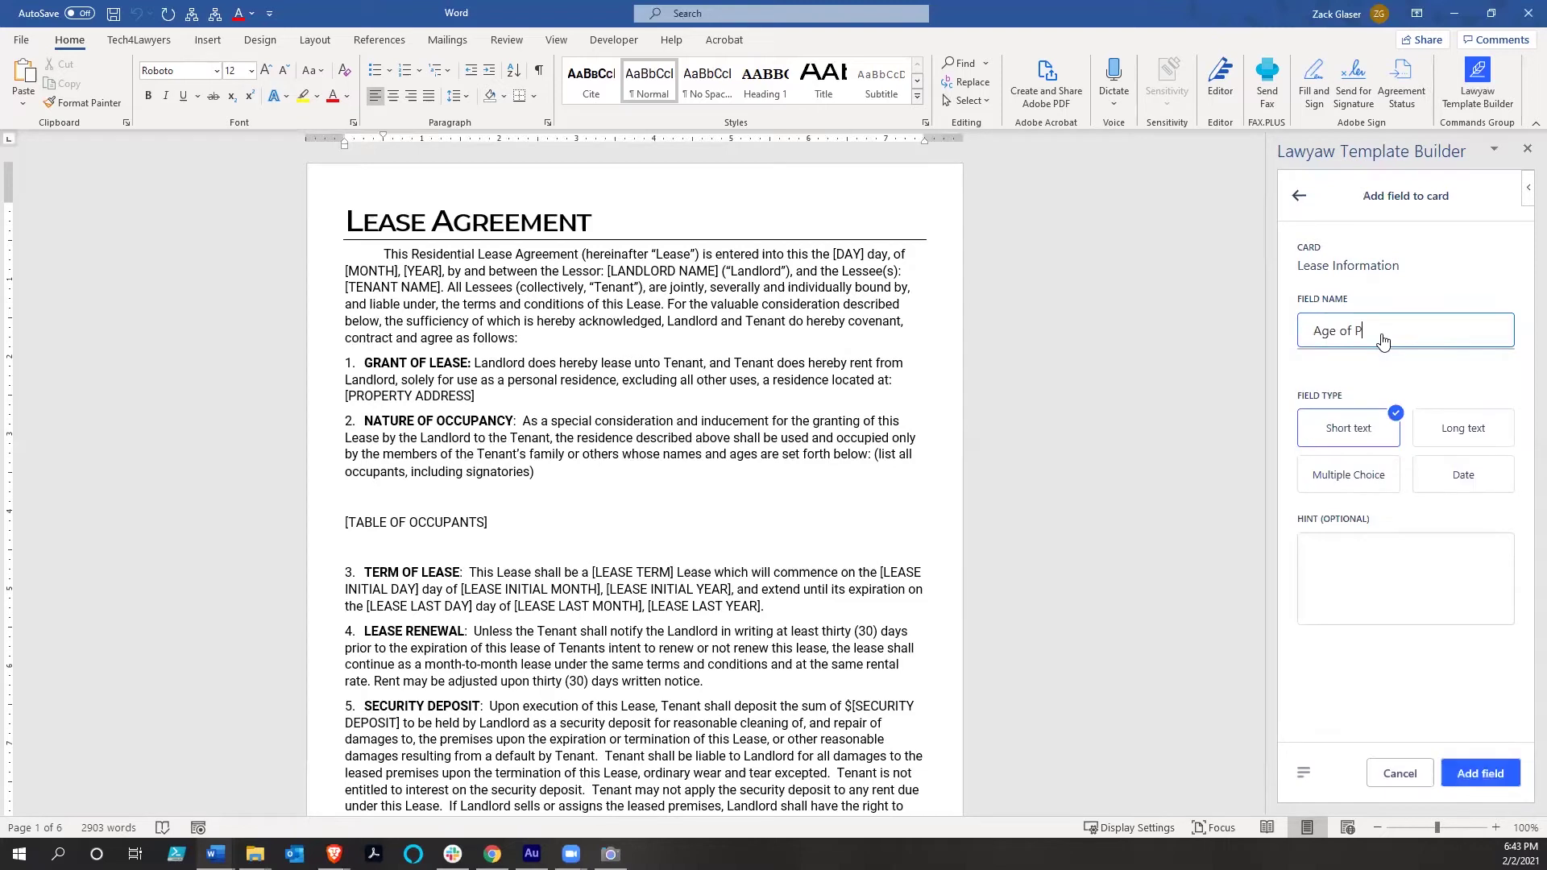
{"action": "type", "text": "roperty"}
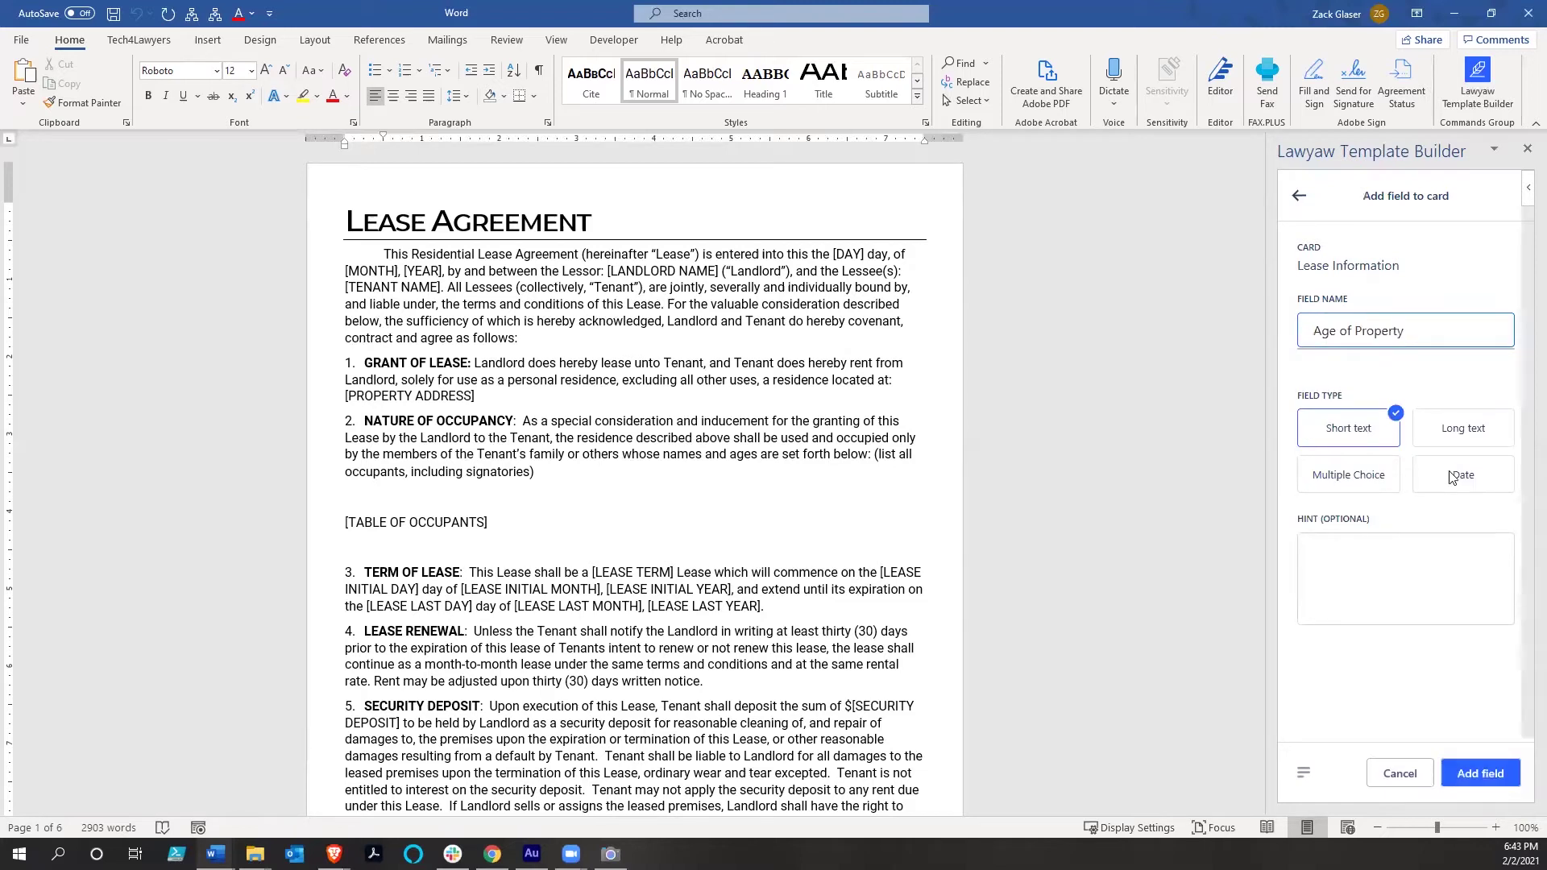
{"action": "left_click", "coordinate": [1452, 475]}
{"action": "left_click", "coordinate": [1494, 552]}
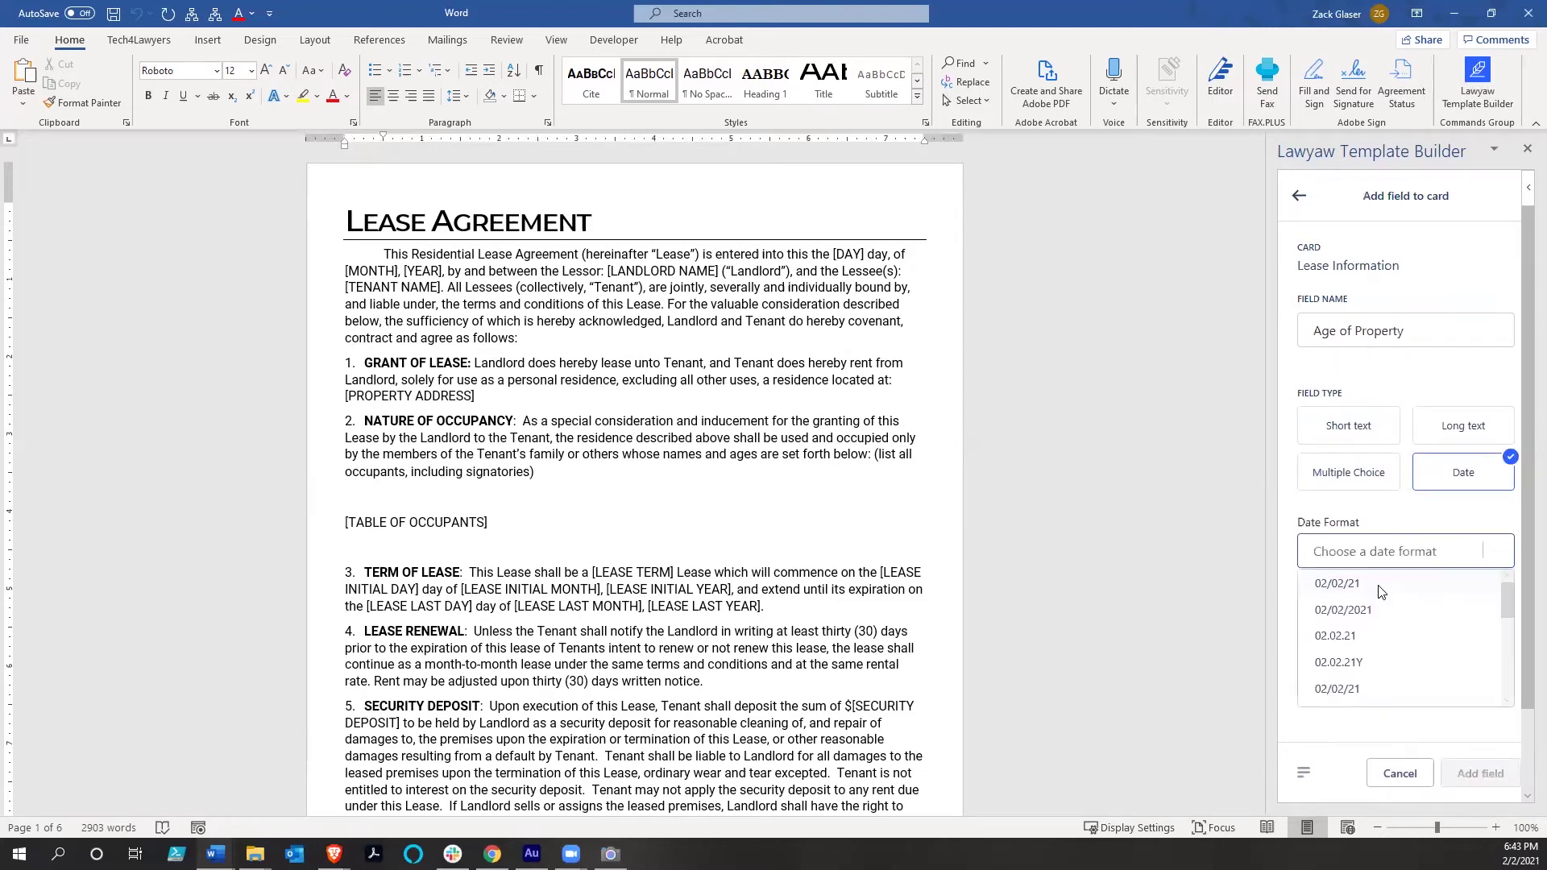
{"action": "left_click", "coordinate": [1354, 586]}
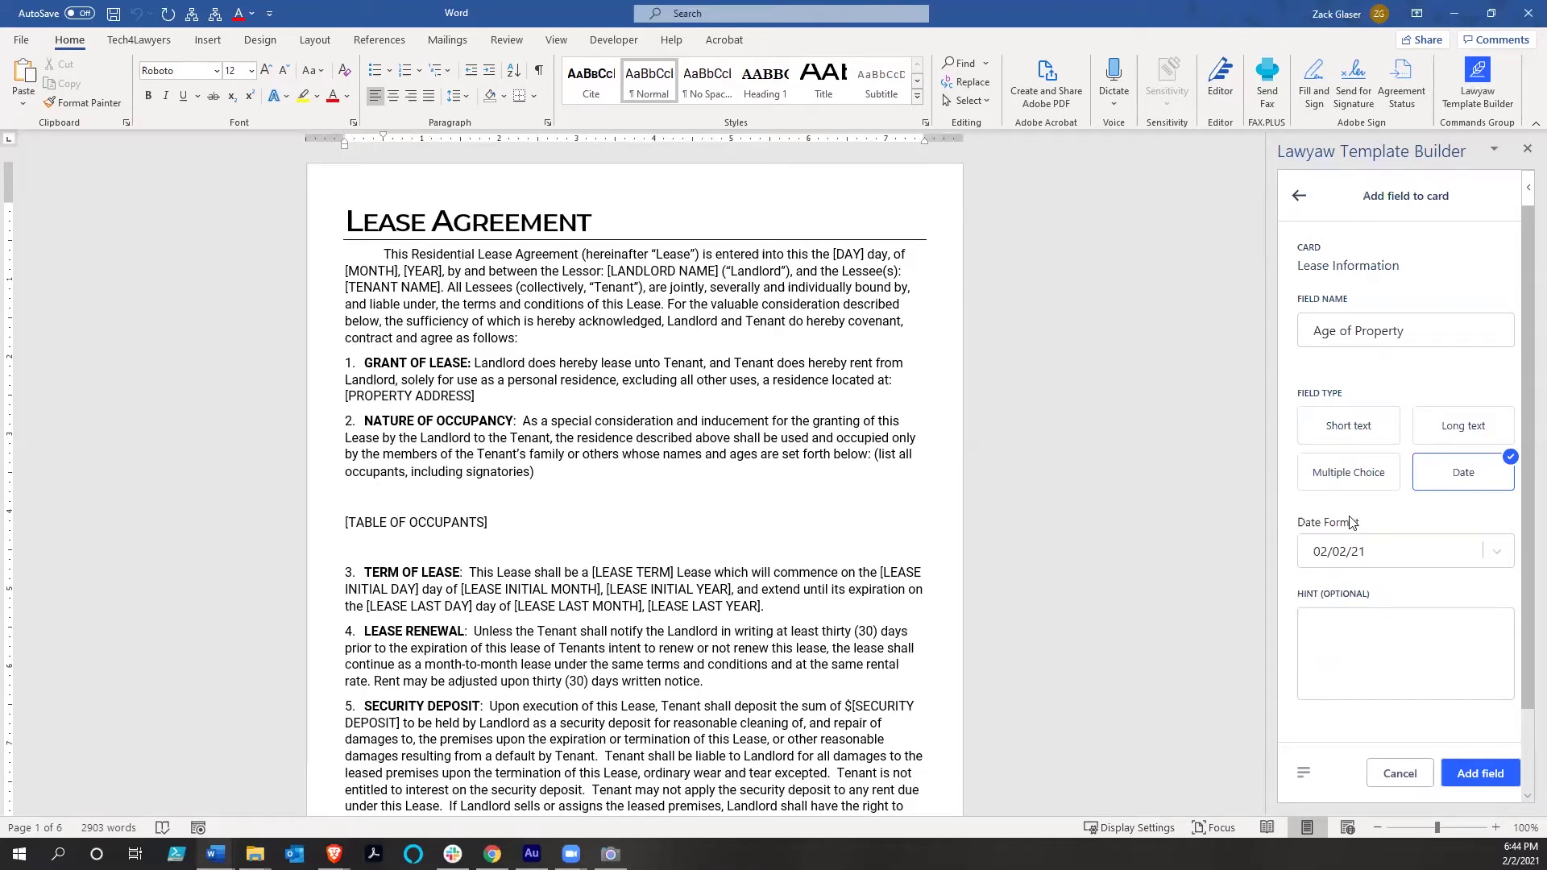
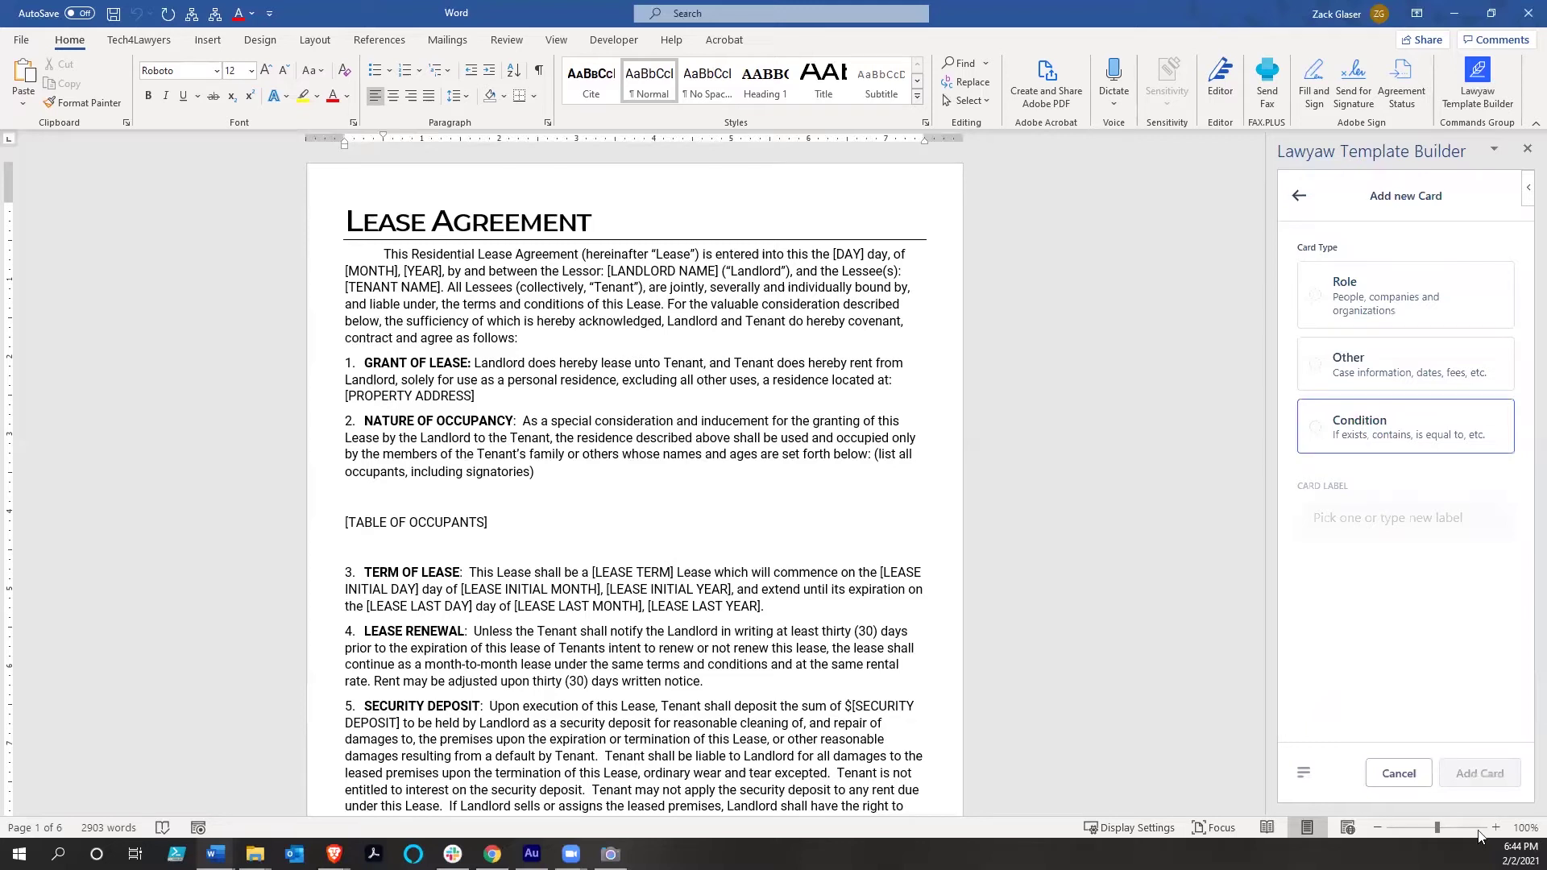
Add a condition card named Lead Based Paint that checks Lease Information's Age of Property
{"action": "left_click", "coordinate": [1477, 773]}
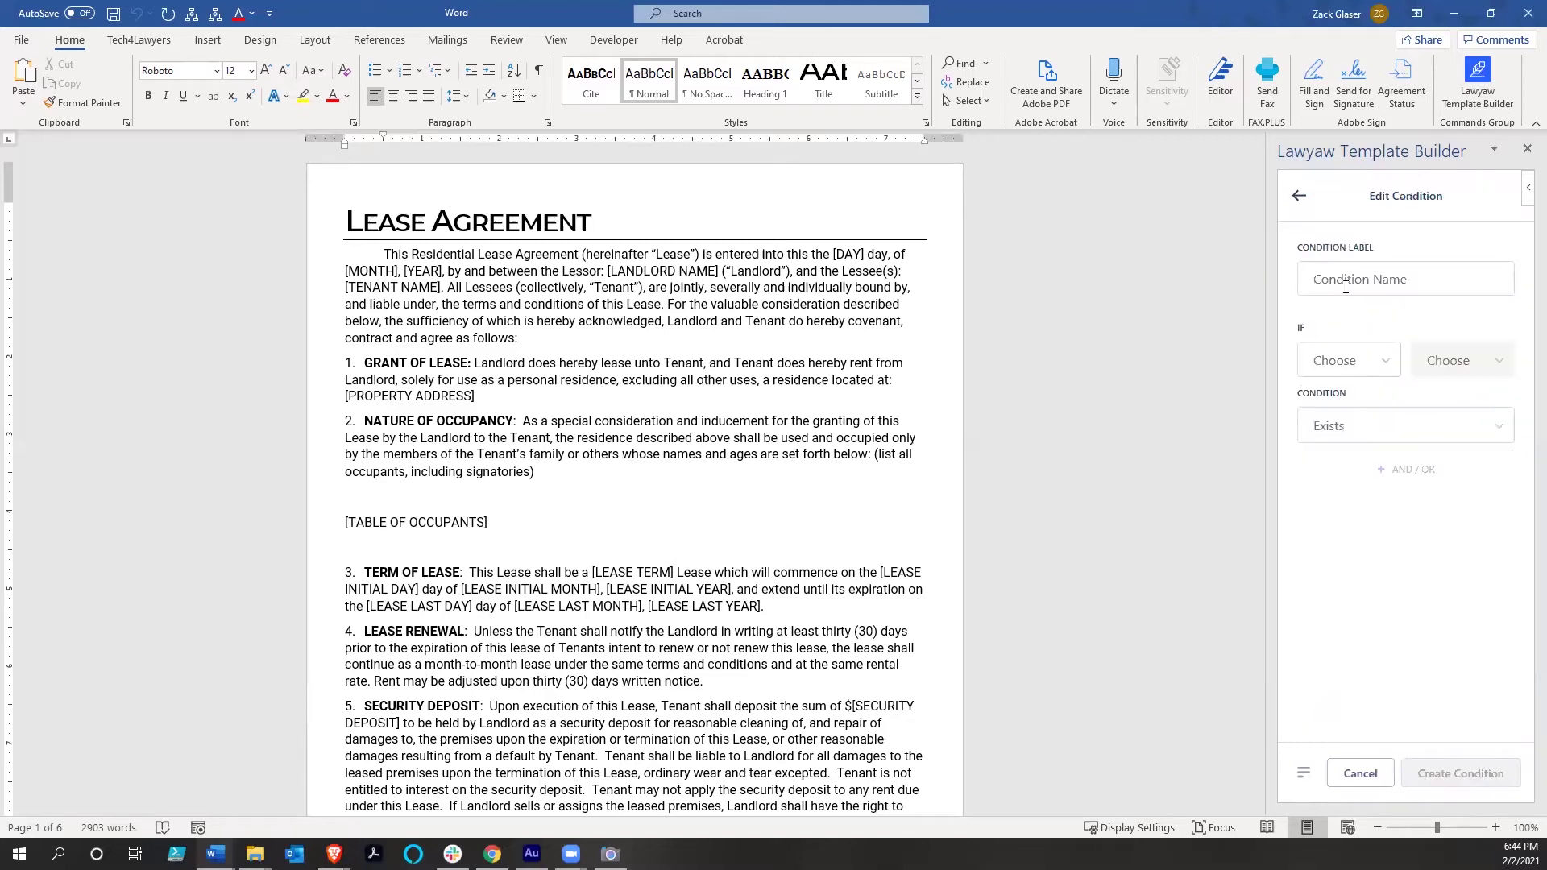
{"action": "left_click", "coordinate": [1361, 290]}
{"action": "type", "text": "Lead Based Paint"}
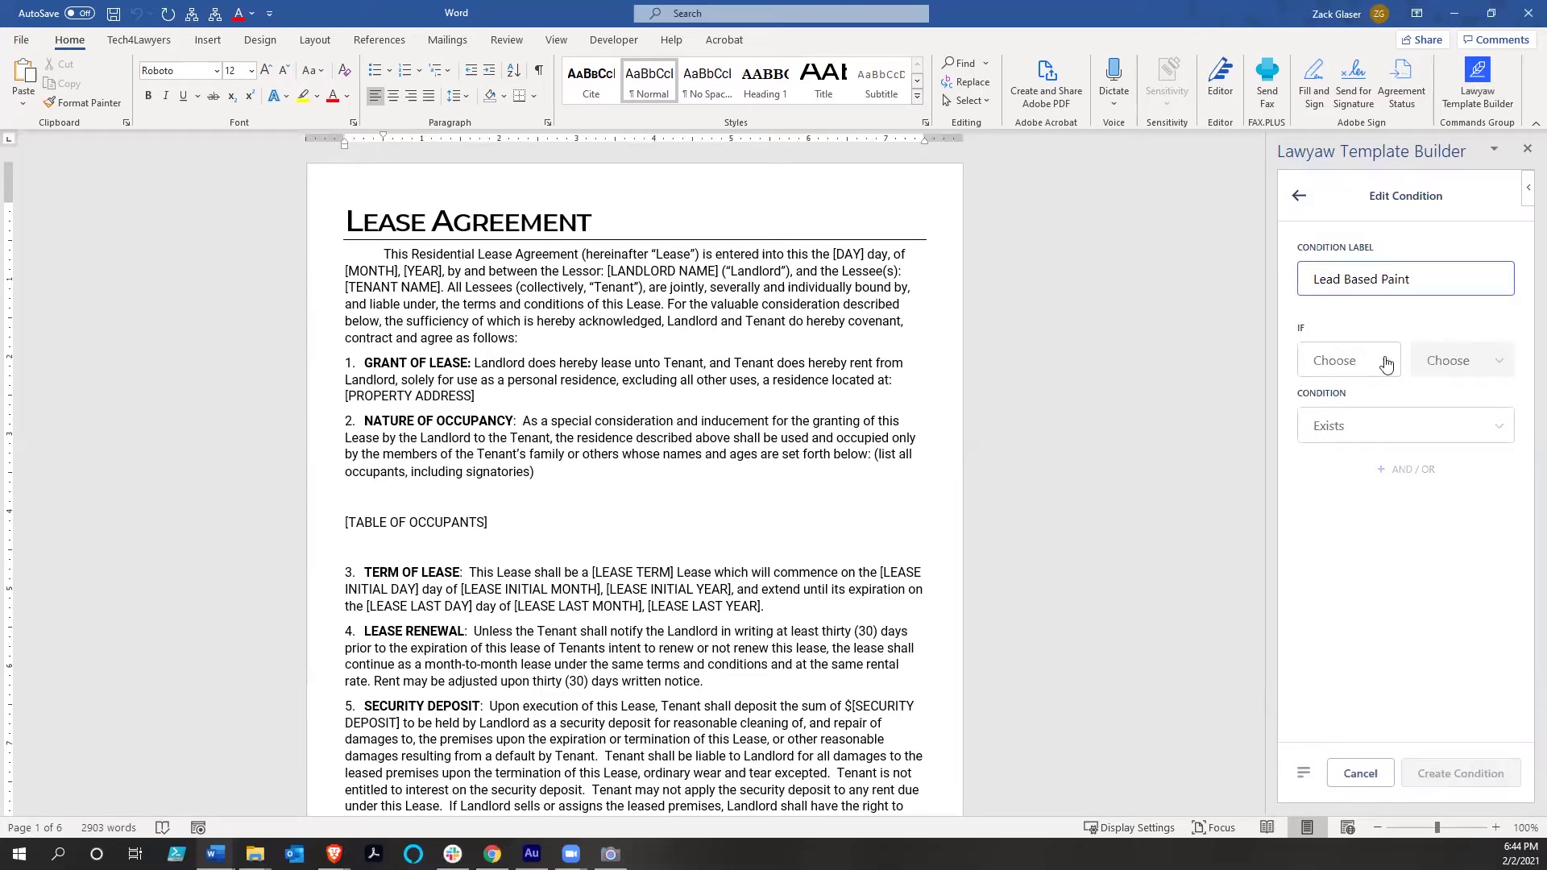
{"action": "left_click", "coordinate": [1361, 365]}
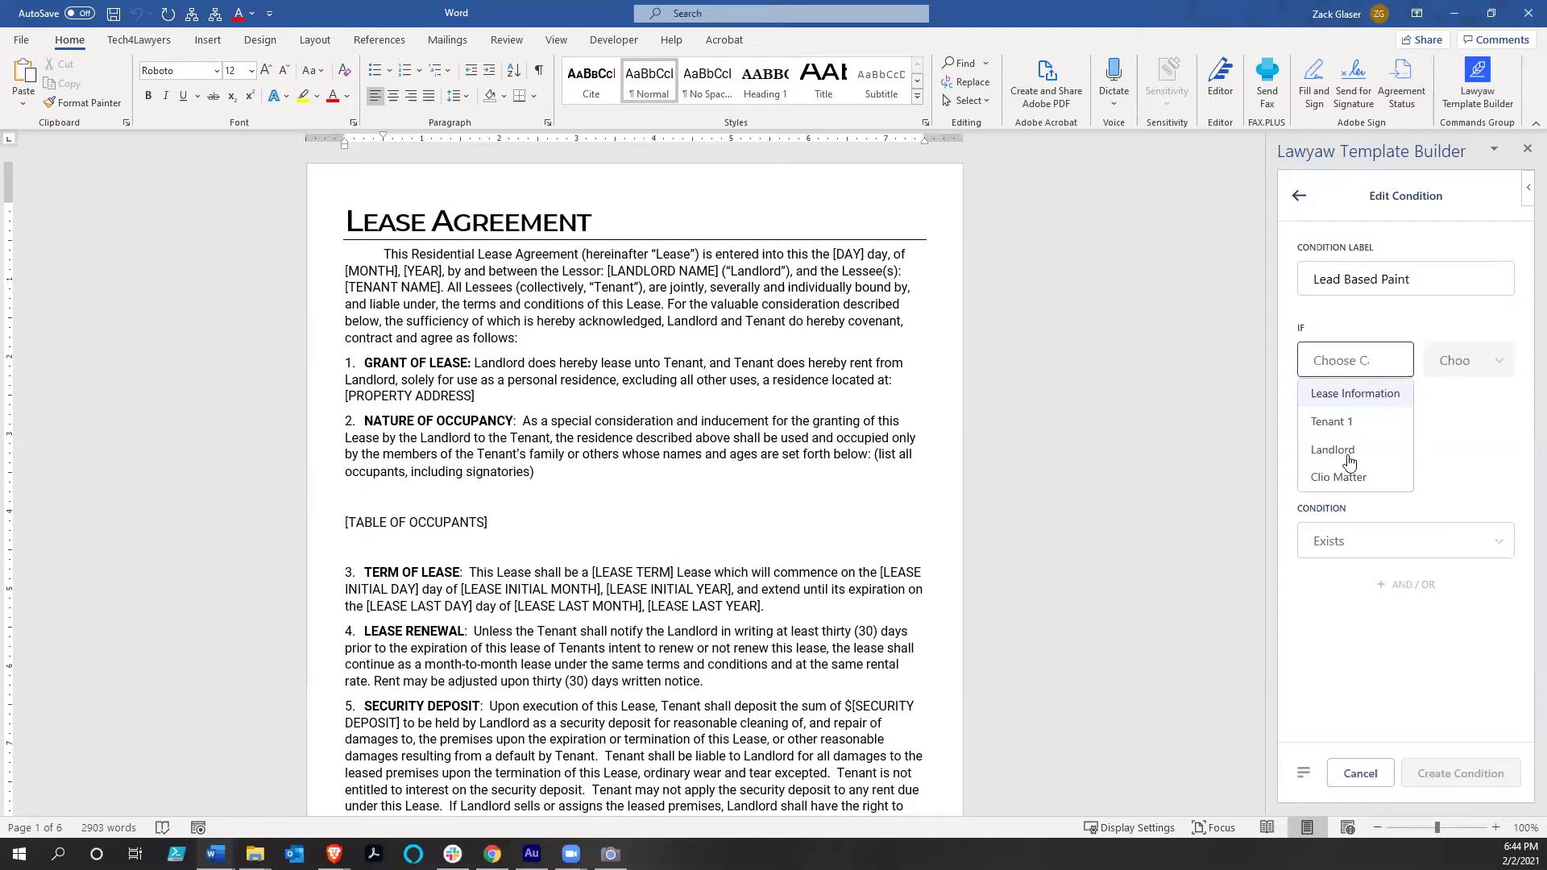
{"action": "left_click", "coordinate": [1494, 366]}
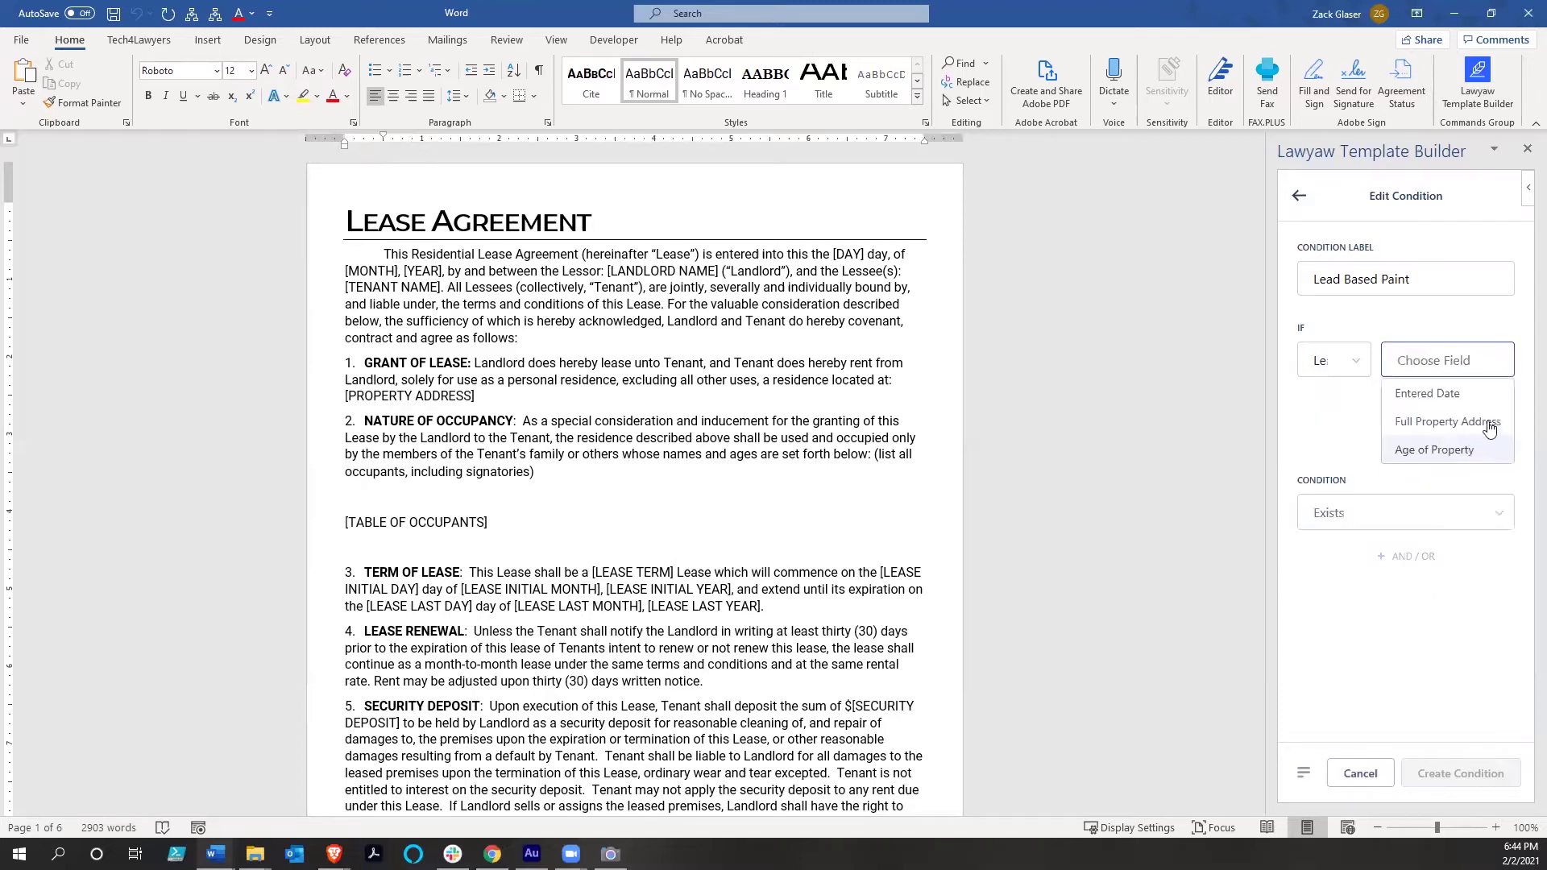
{"action": "left_click", "coordinate": [1483, 444]}
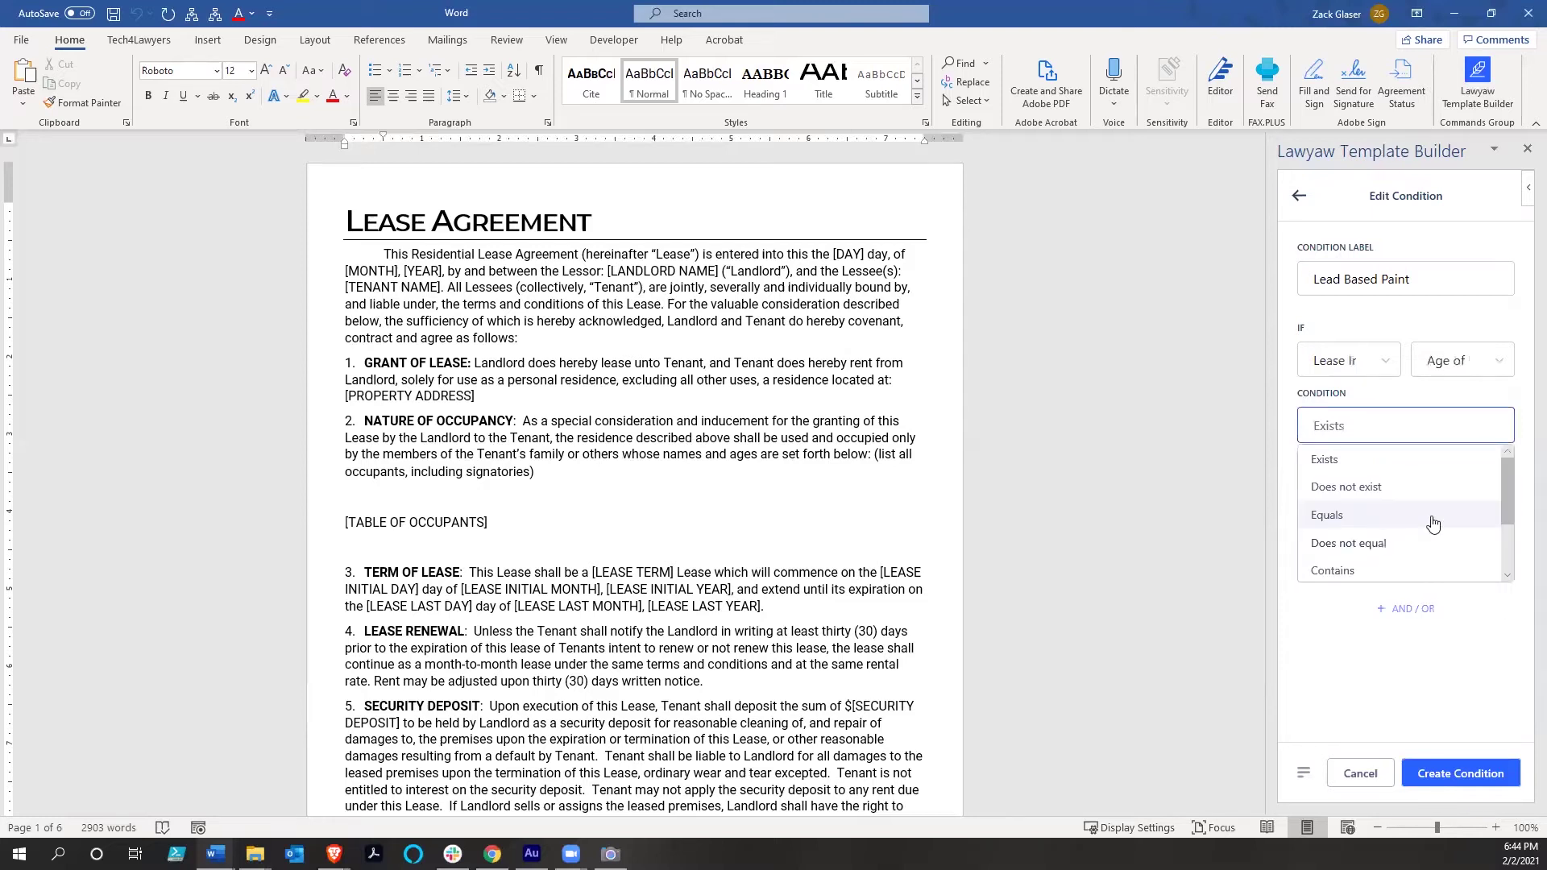
Set the comparison to Is Greater Than 1978 and create the condition
{"action": "scroll", "coordinate": [1337, 520], "scroll_direction": "down", "scroll_amount": 1}
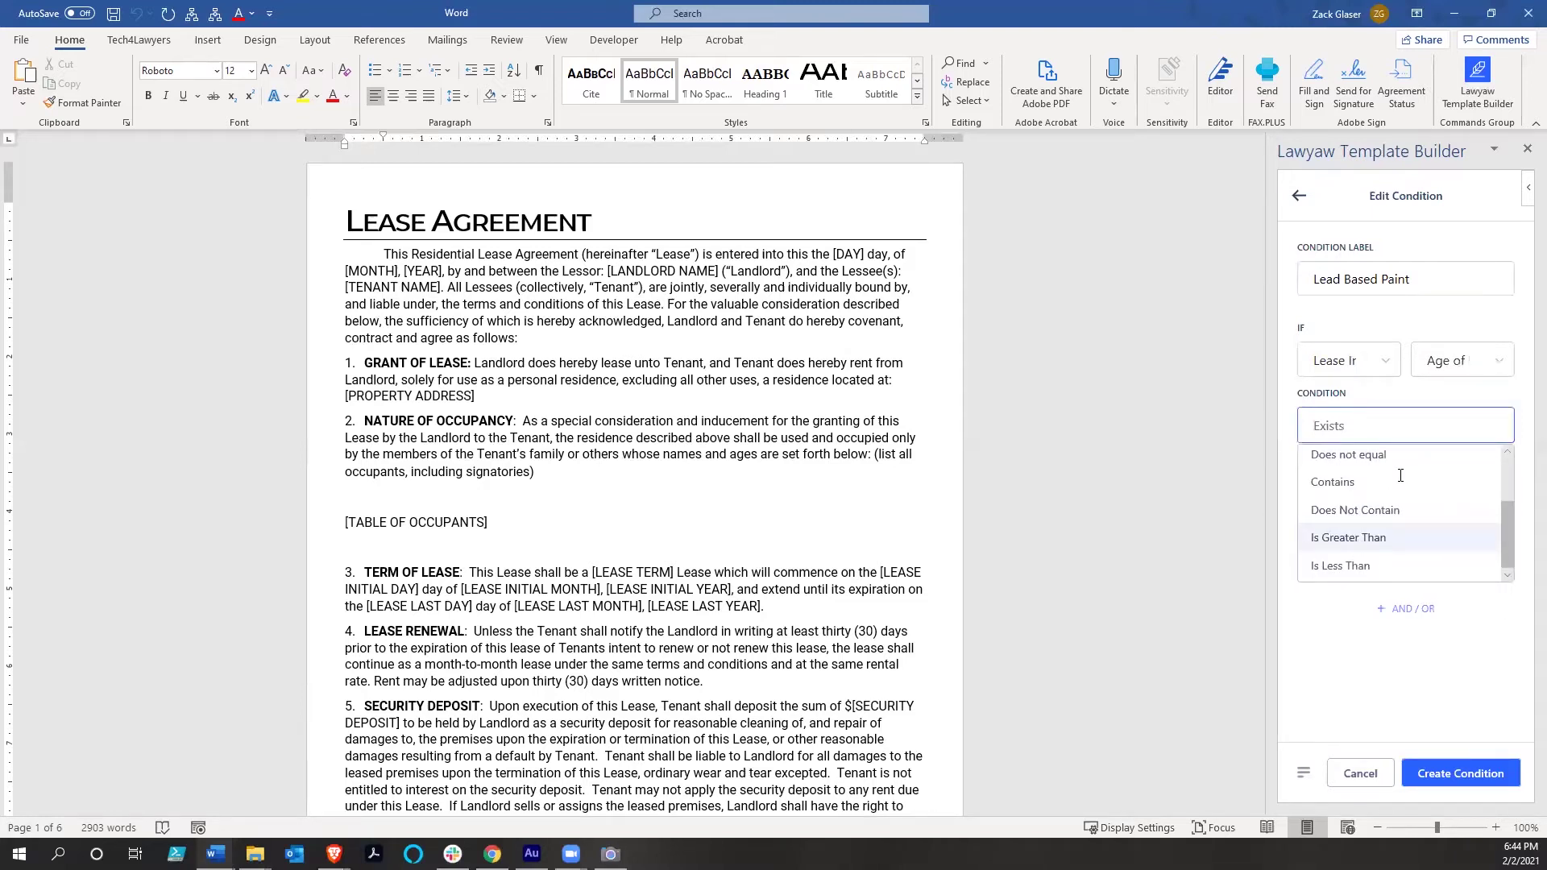
{"action": "key", "text": "Return"}
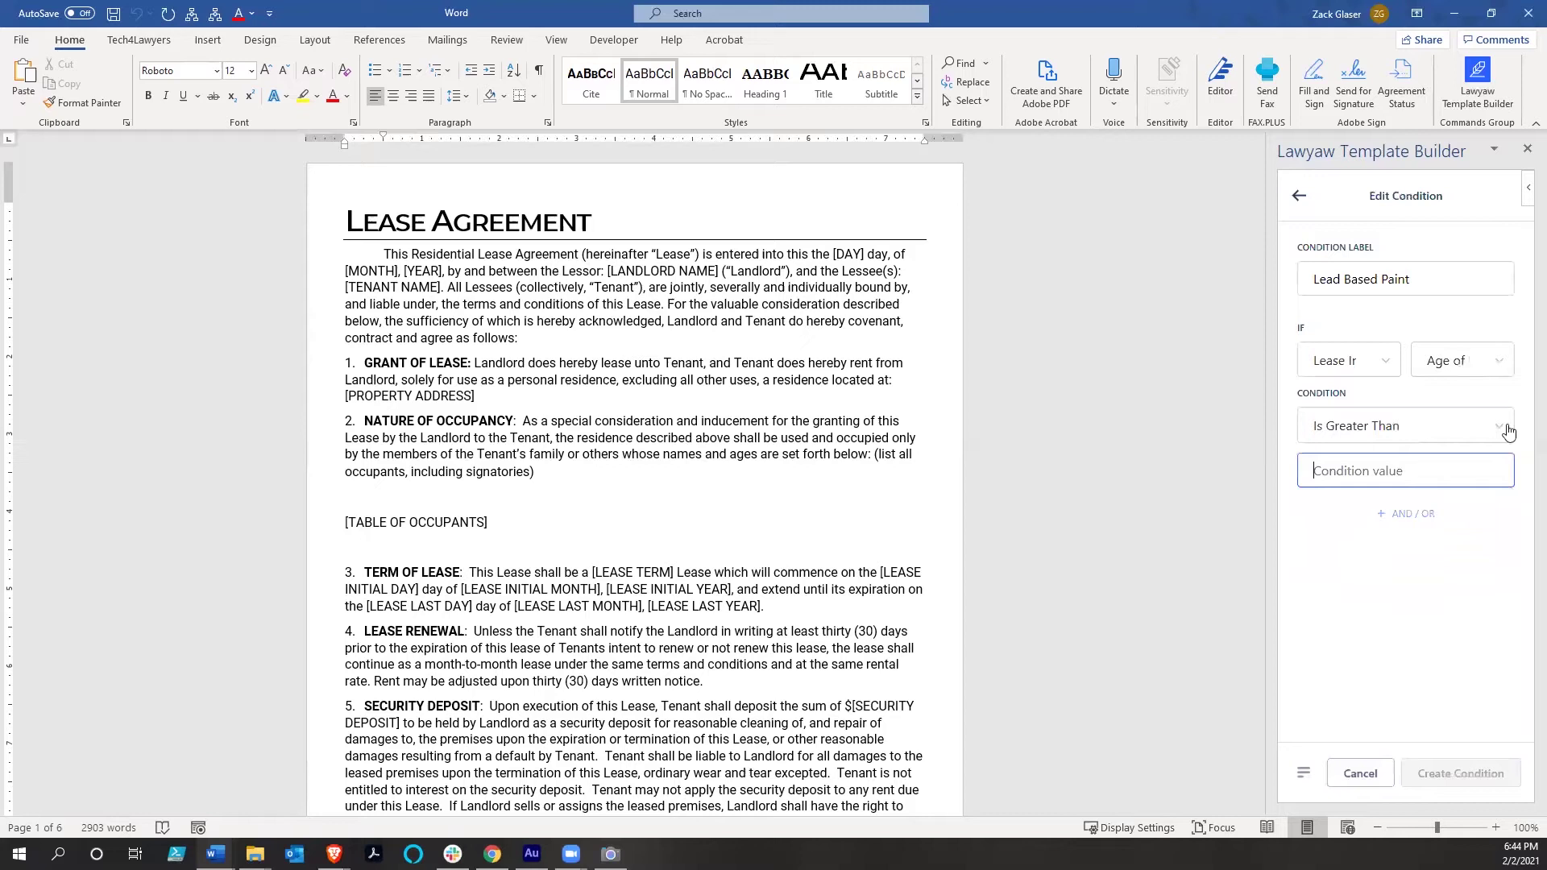
{"action": "left_click", "coordinate": [1500, 430]}
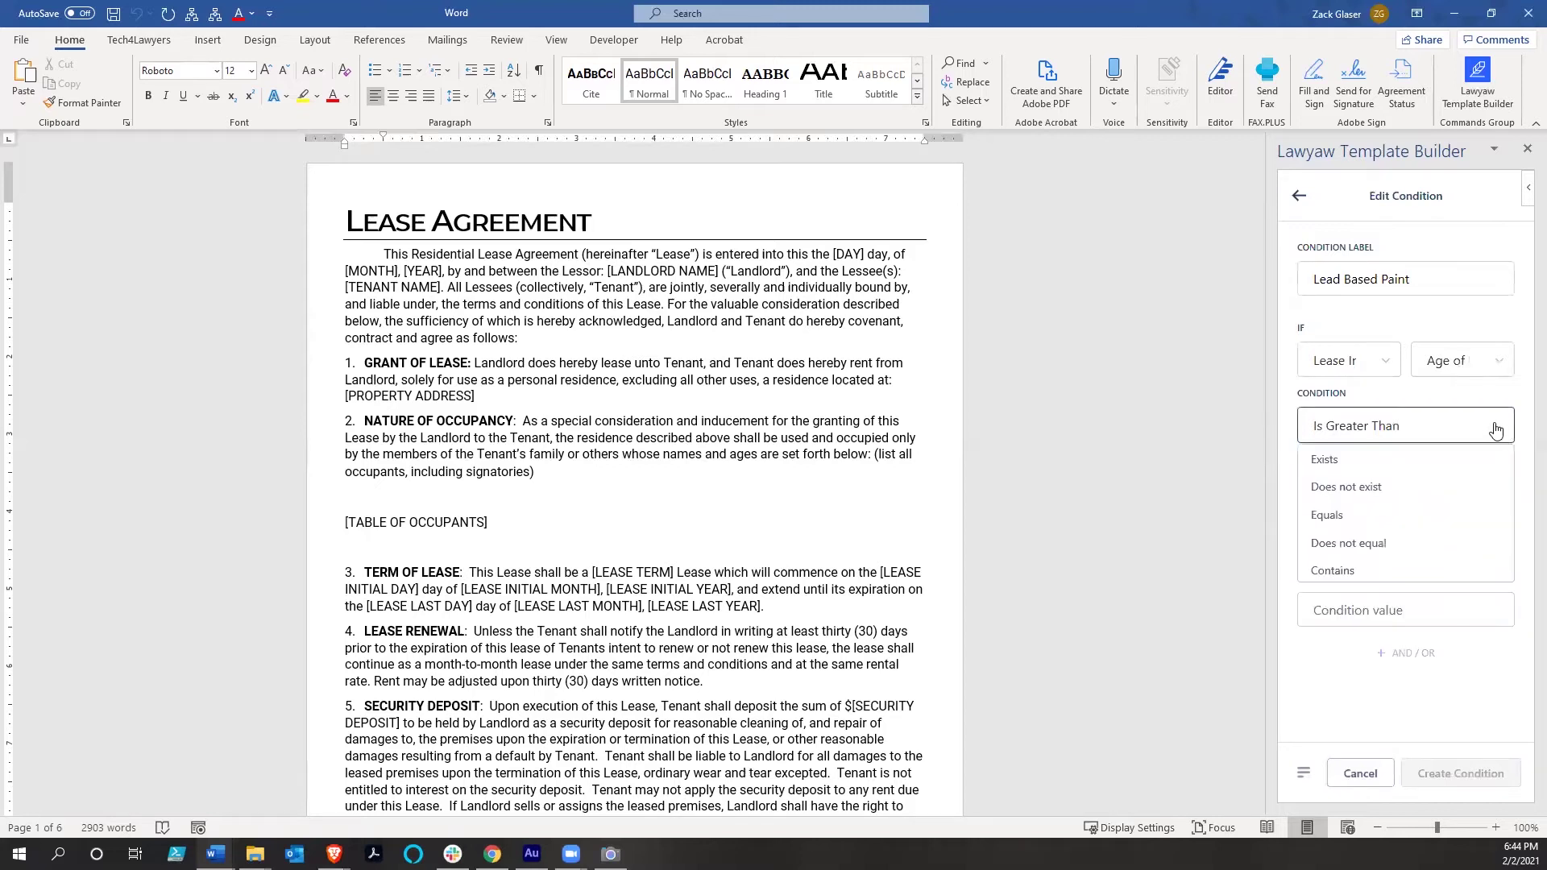
{"action": "left_click", "coordinate": [1490, 433]}
{"action": "left_click", "coordinate": [1408, 479]}
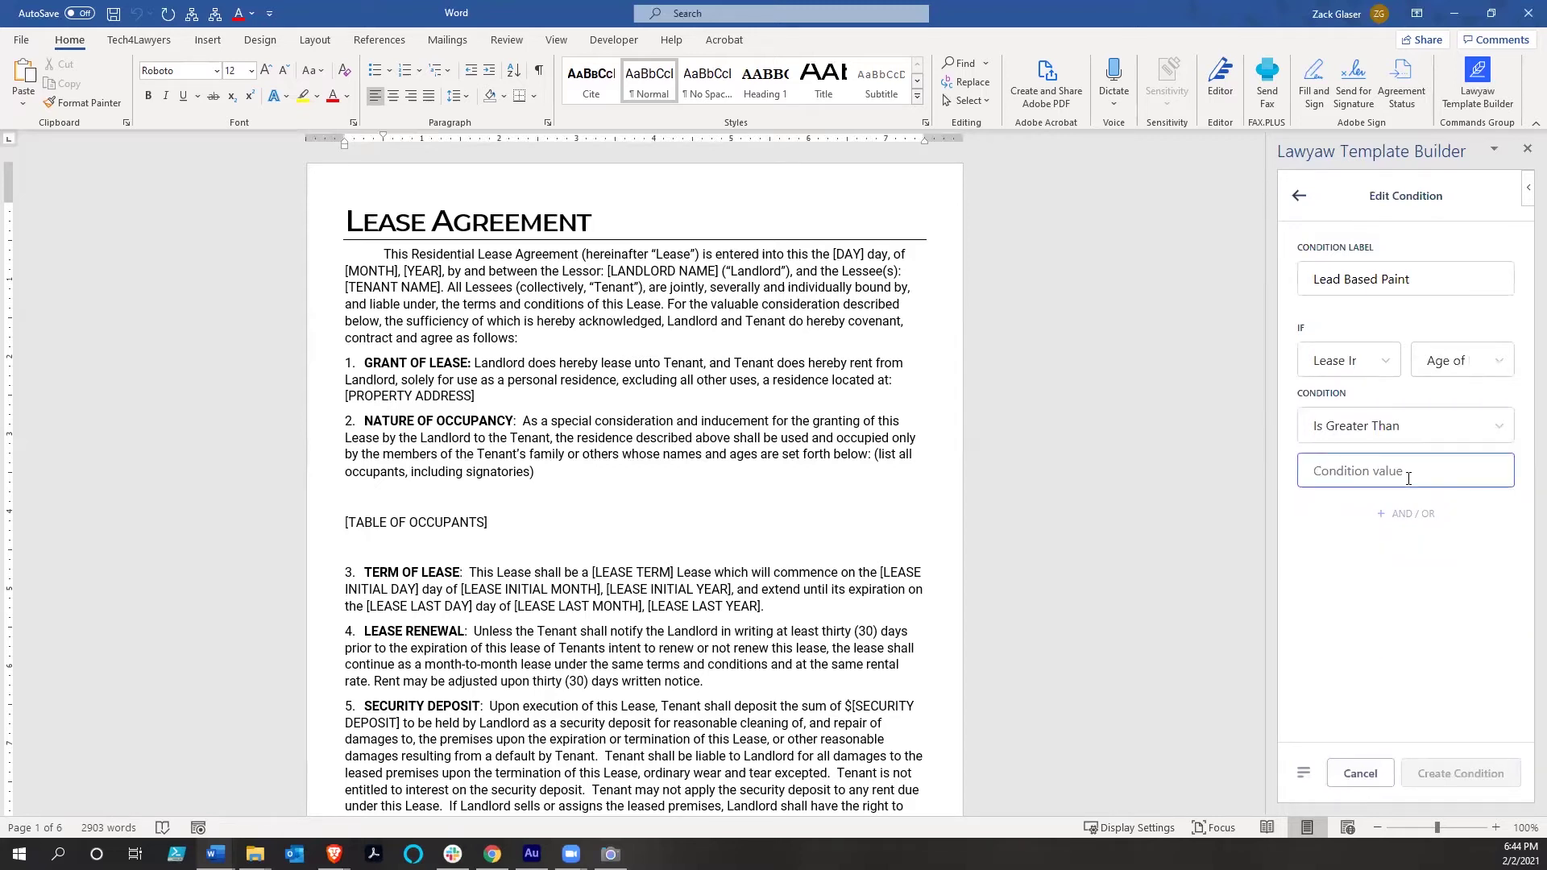
{"action": "type", "text": "1978"}
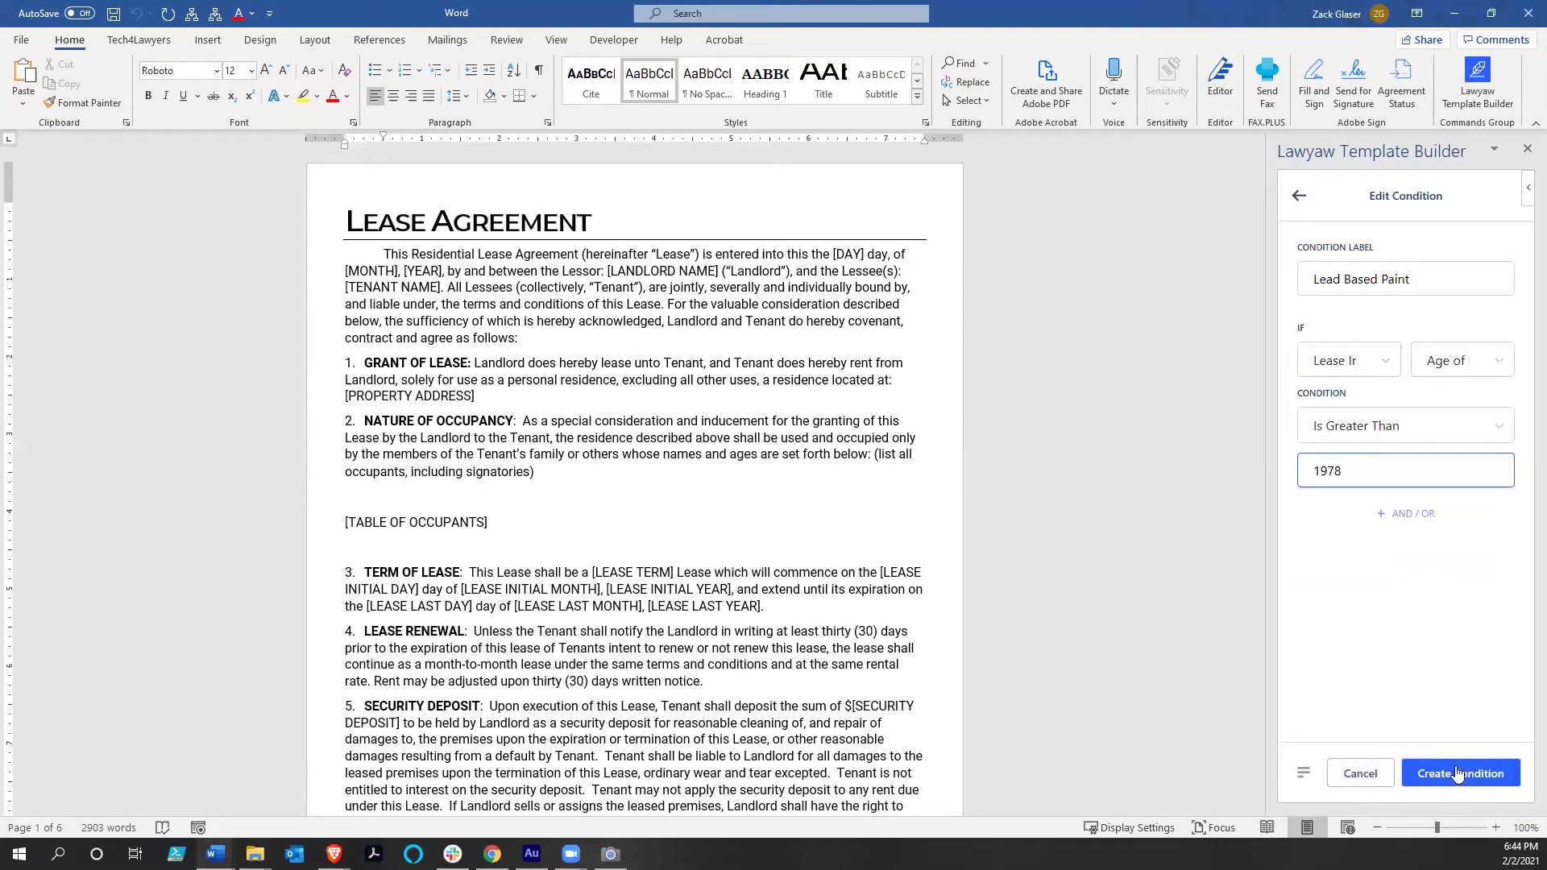
{"action": "left_click", "coordinate": [1457, 773]}
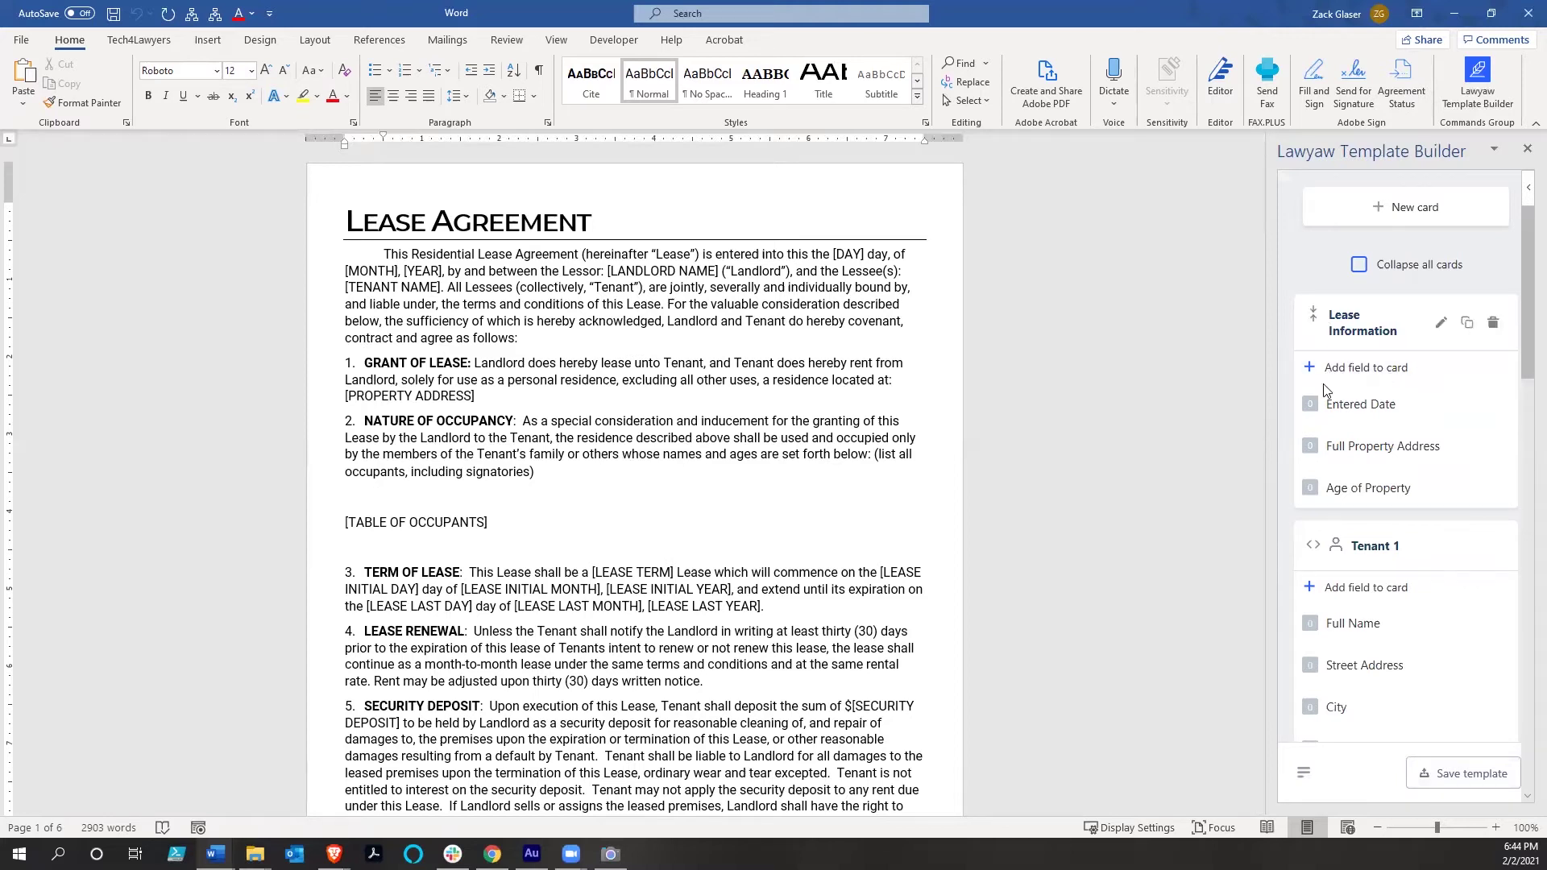
Collapse all cards and order them Landlord, Tenant 1, Lease Information, with Lead Based Paint last
{"action": "left_click", "coordinate": [1358, 264]}
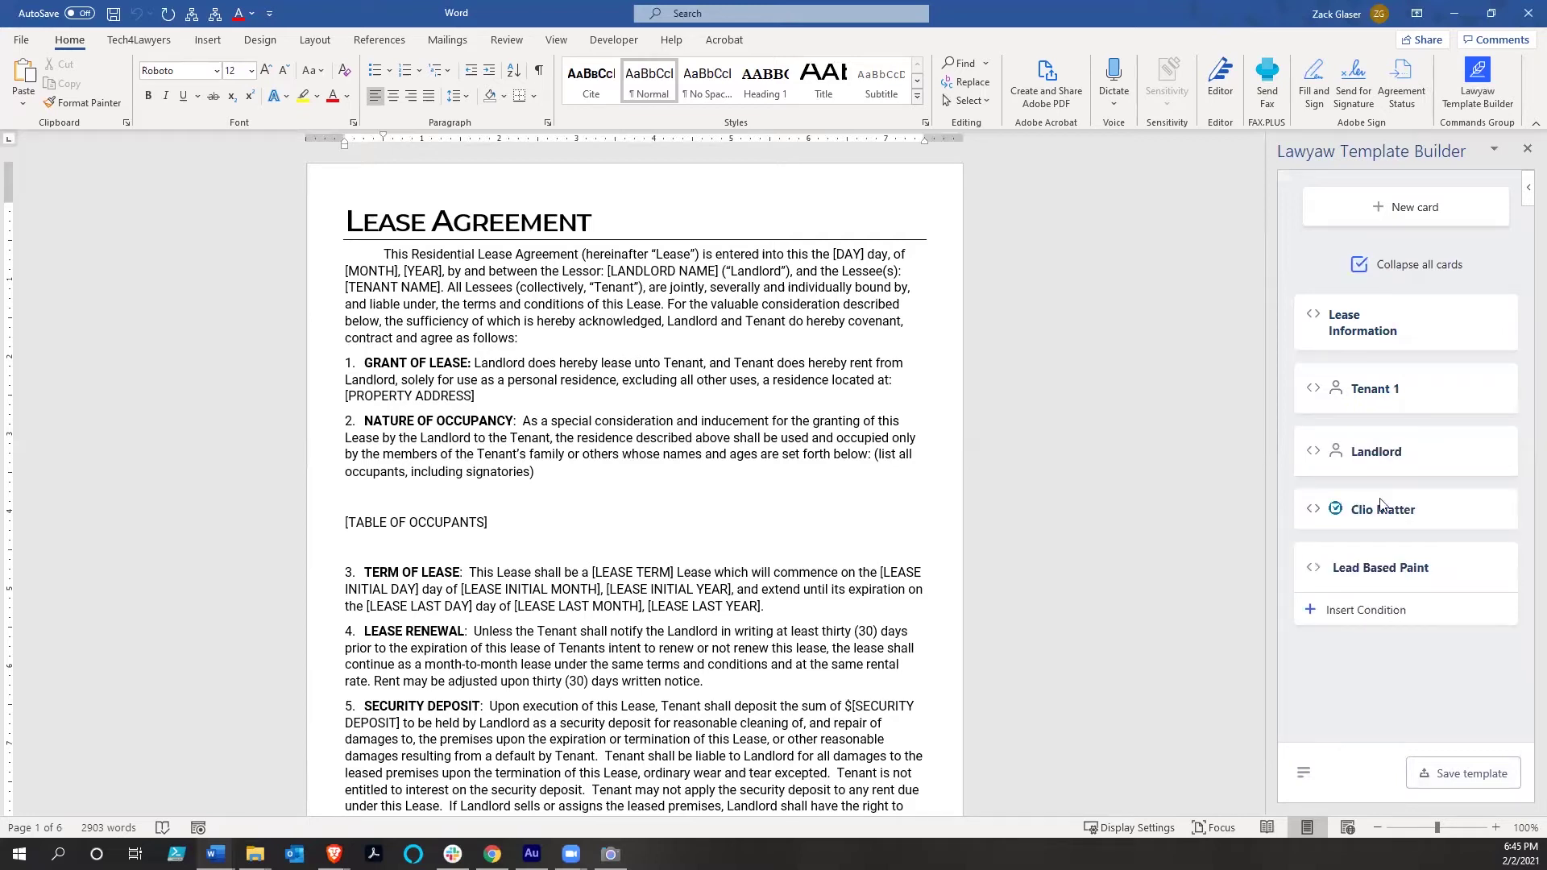
{"action": "mouse_move", "coordinate": [1379, 443]}
{"action": "left_click_drag", "start_coordinate": [1379, 439], "coordinate": [1346, 321]}
{"action": "left_click_drag", "start_coordinate": [1358, 446], "coordinate": [1359, 381]}
{"action": "left_click_drag", "start_coordinate": [1387, 493], "coordinate": [1396, 619]}
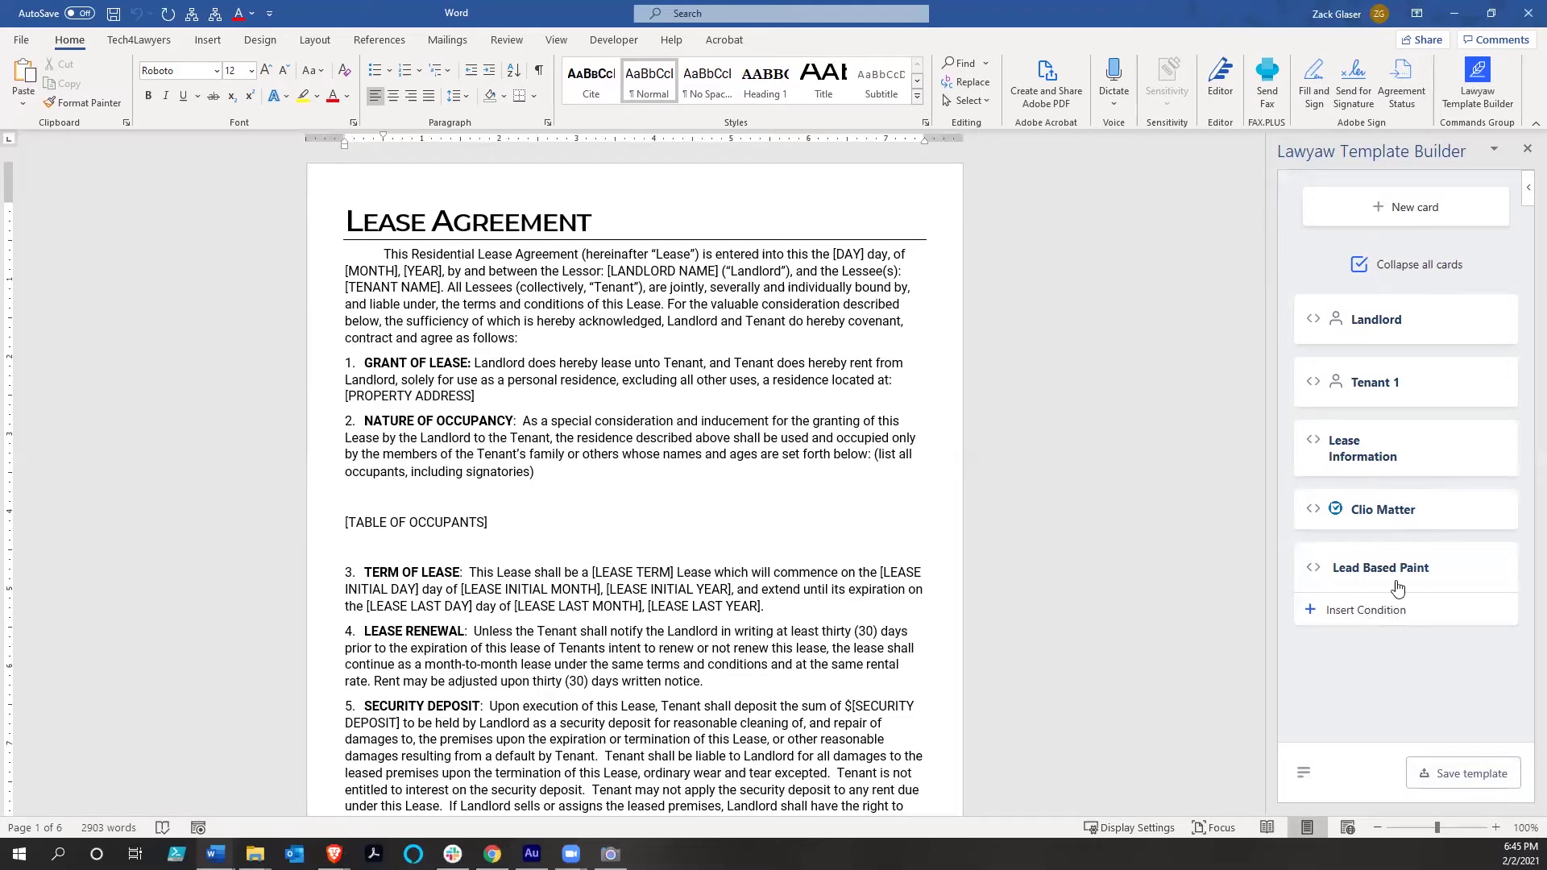
{"action": "left_click", "coordinate": [1314, 568]}
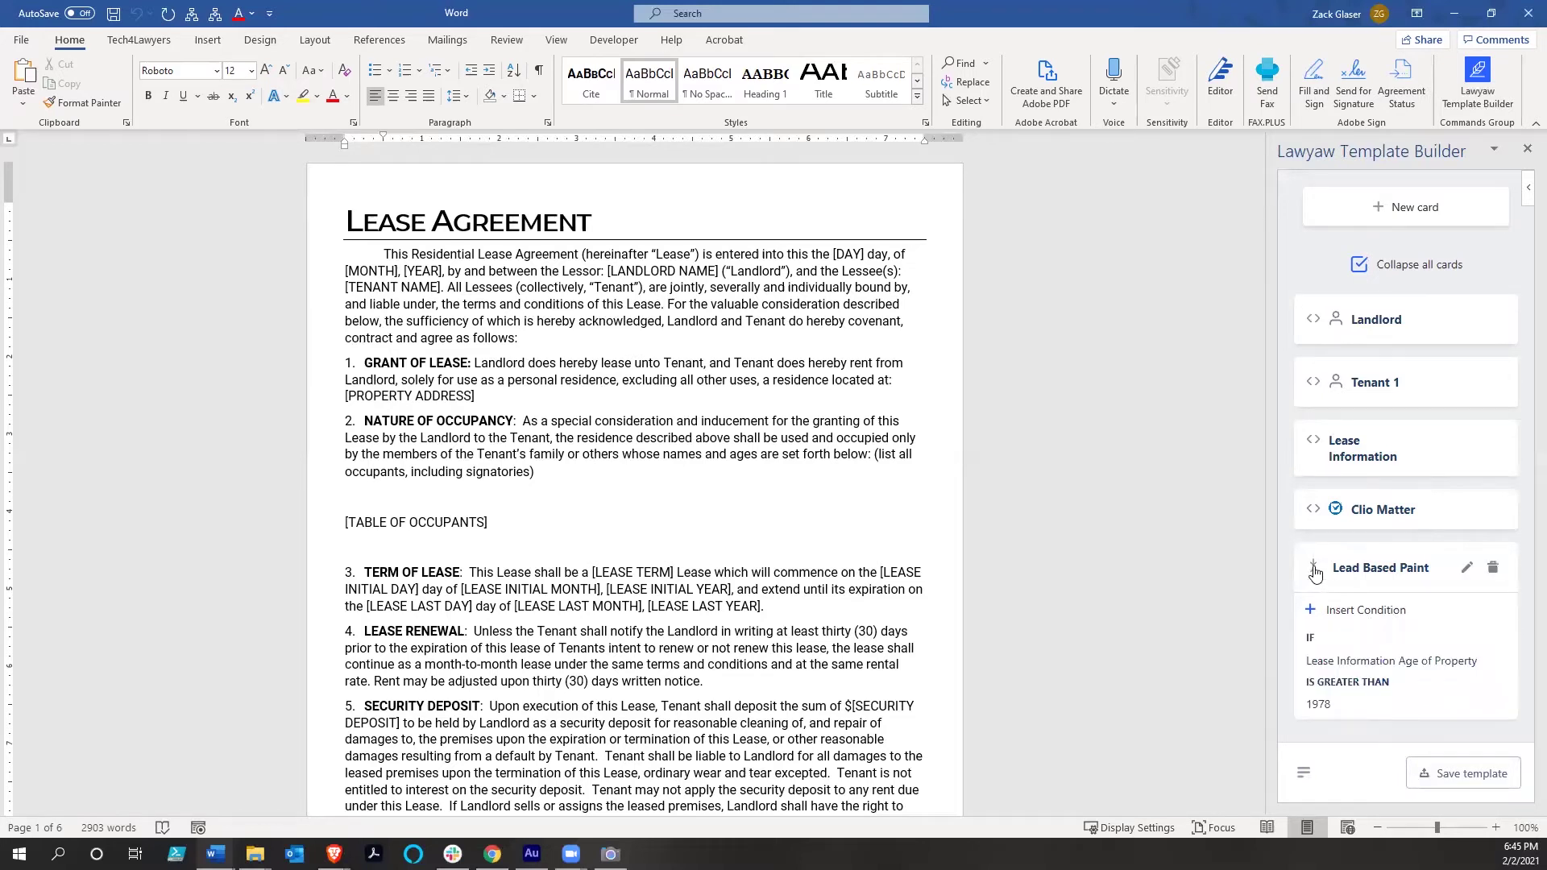
{"action": "left_click", "coordinate": [1313, 570]}
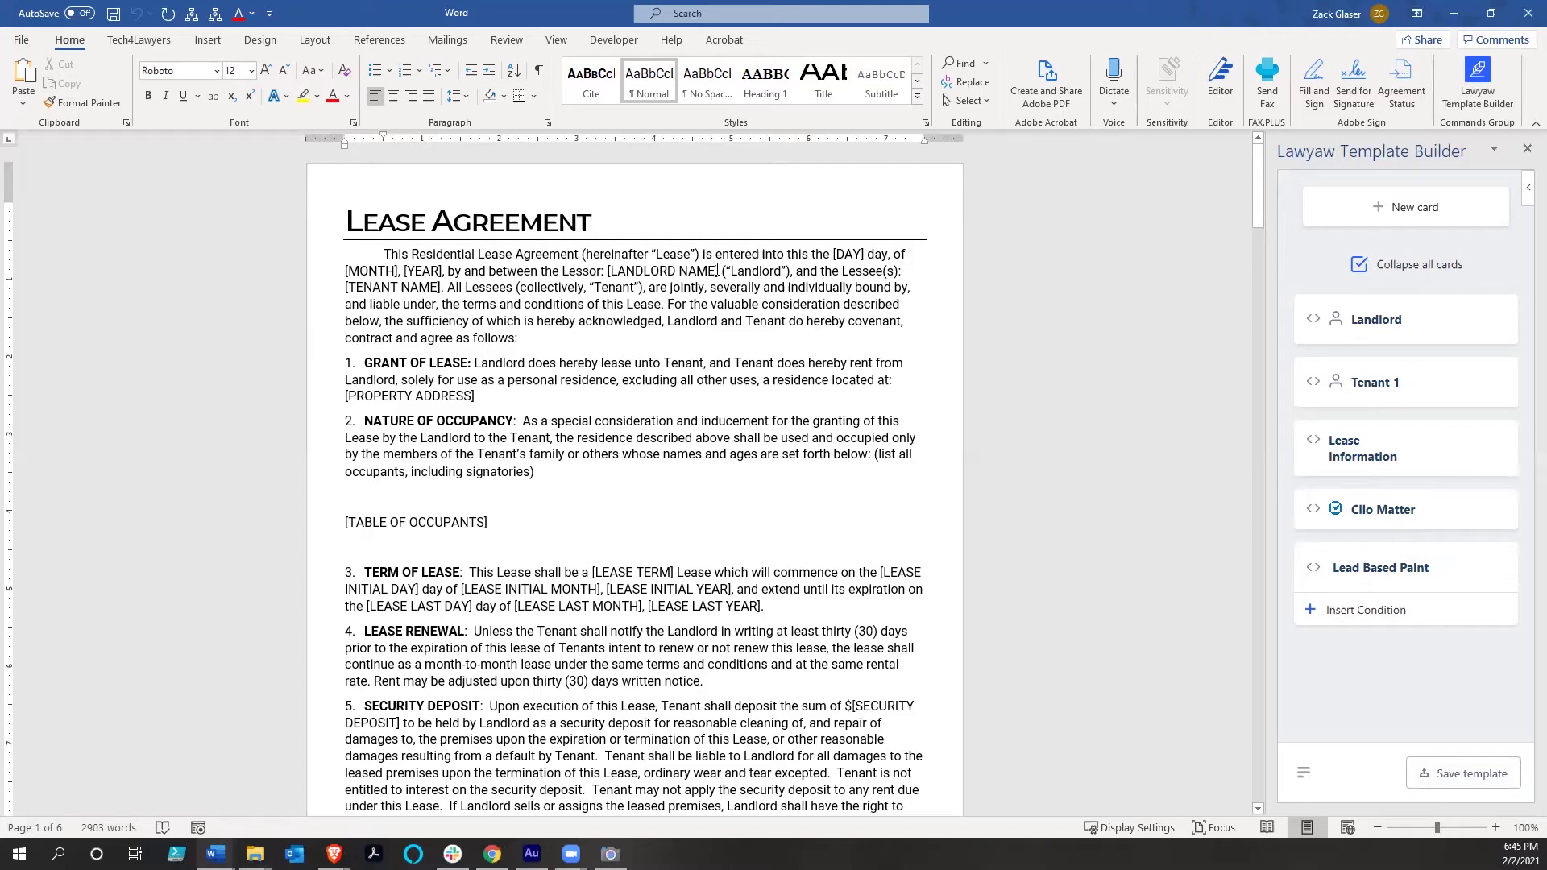
Replace the [LANDLORD NAME] placeholder with the Landlord Full Name field
{"action": "left_click_drag", "start_coordinate": [668, 270], "coordinate": [720, 270]}
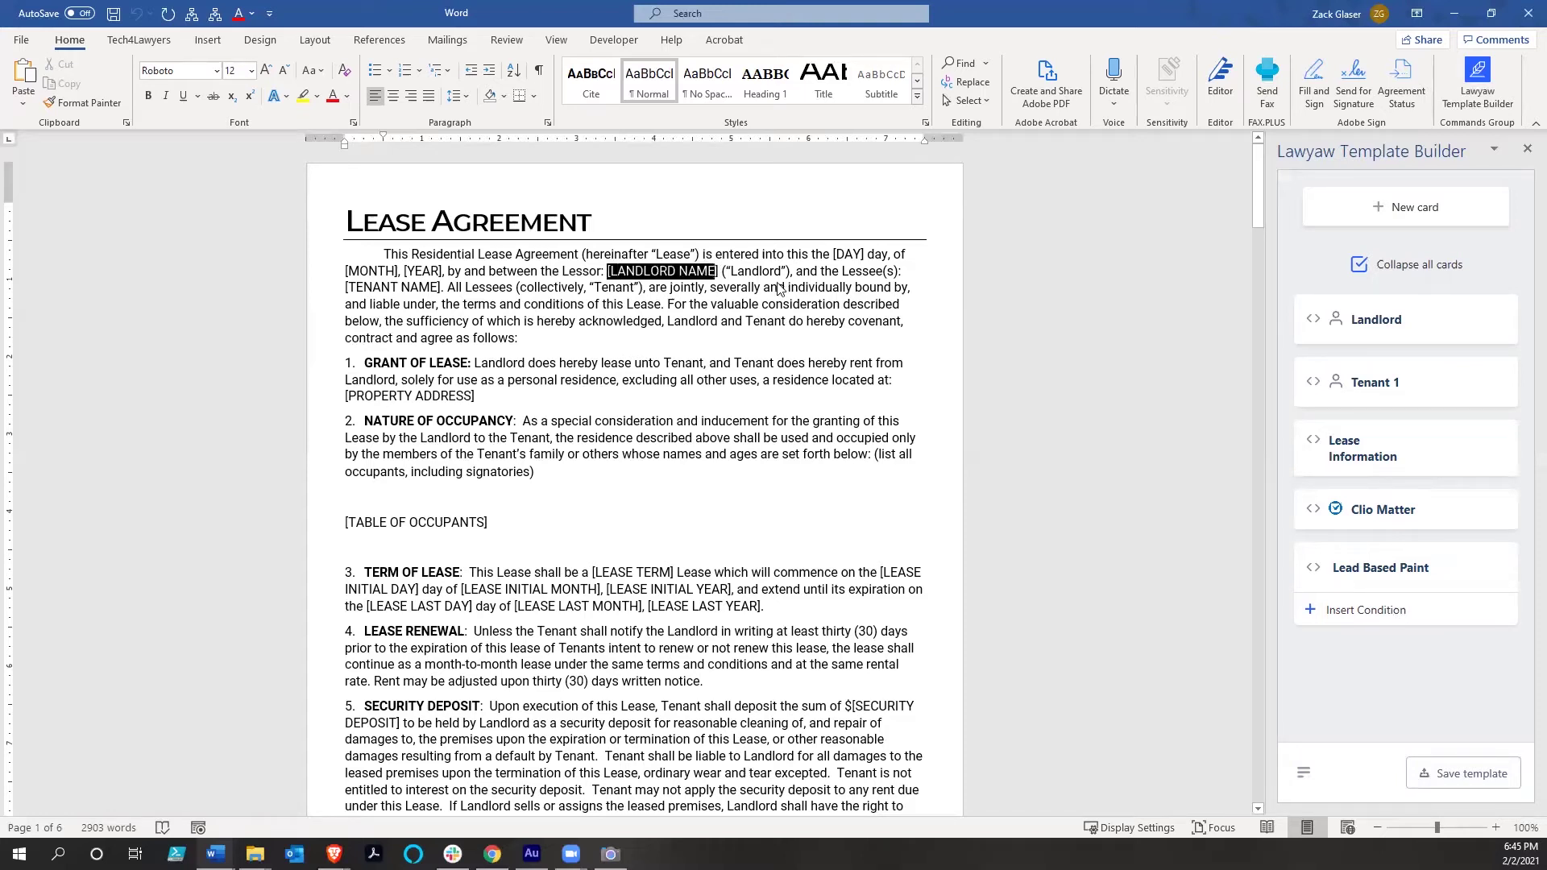
{"action": "left_click", "coordinate": [1321, 321]}
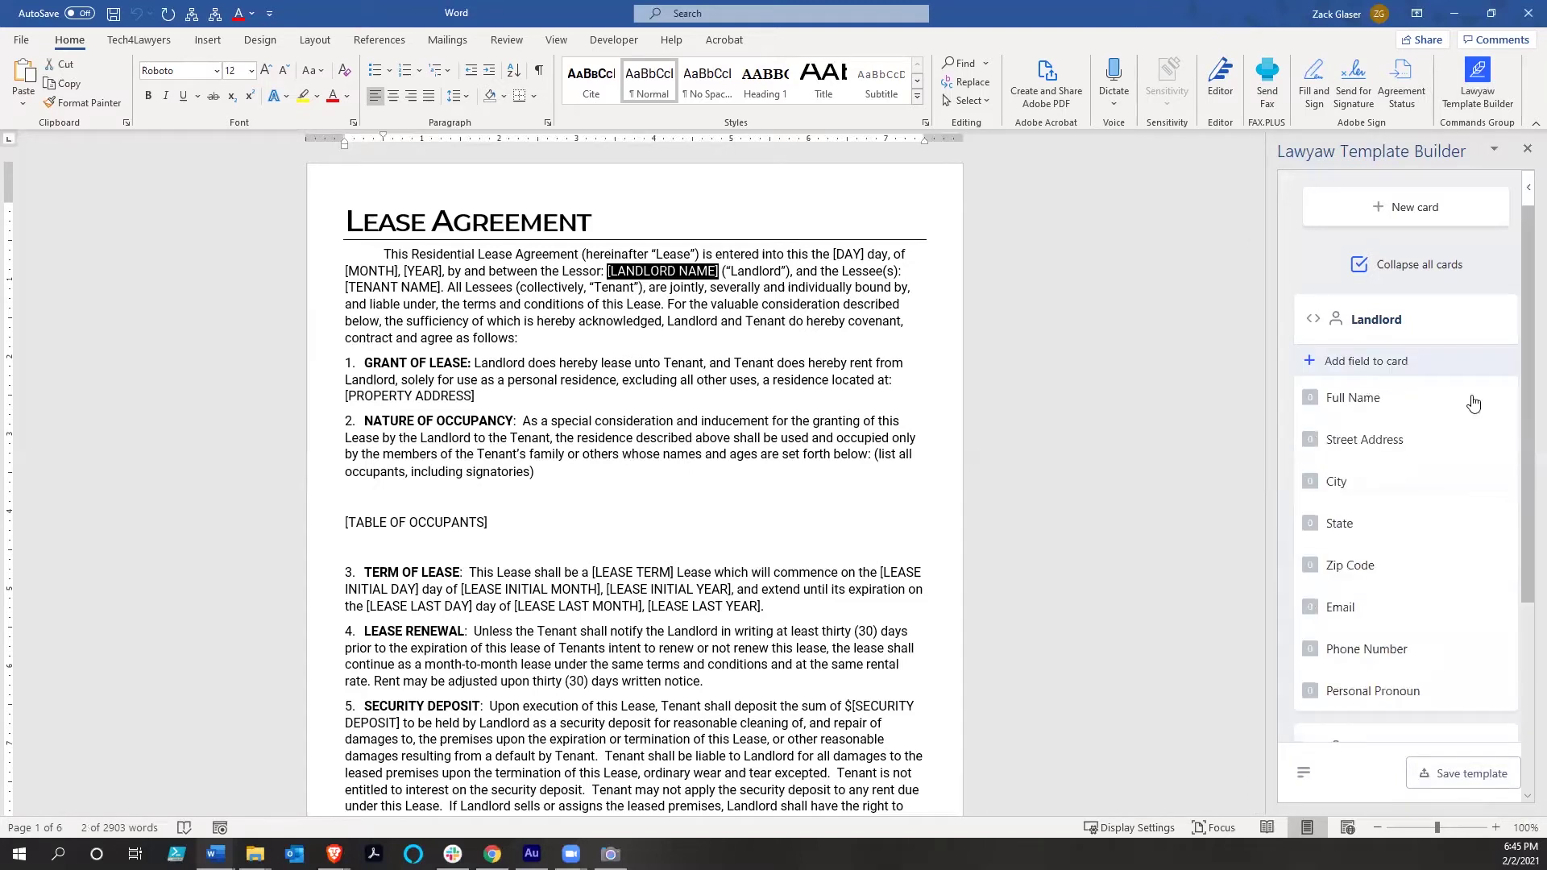
{"action": "mouse_move", "coordinate": [1471, 401]}
{"action": "left_click", "coordinate": [1470, 401]}
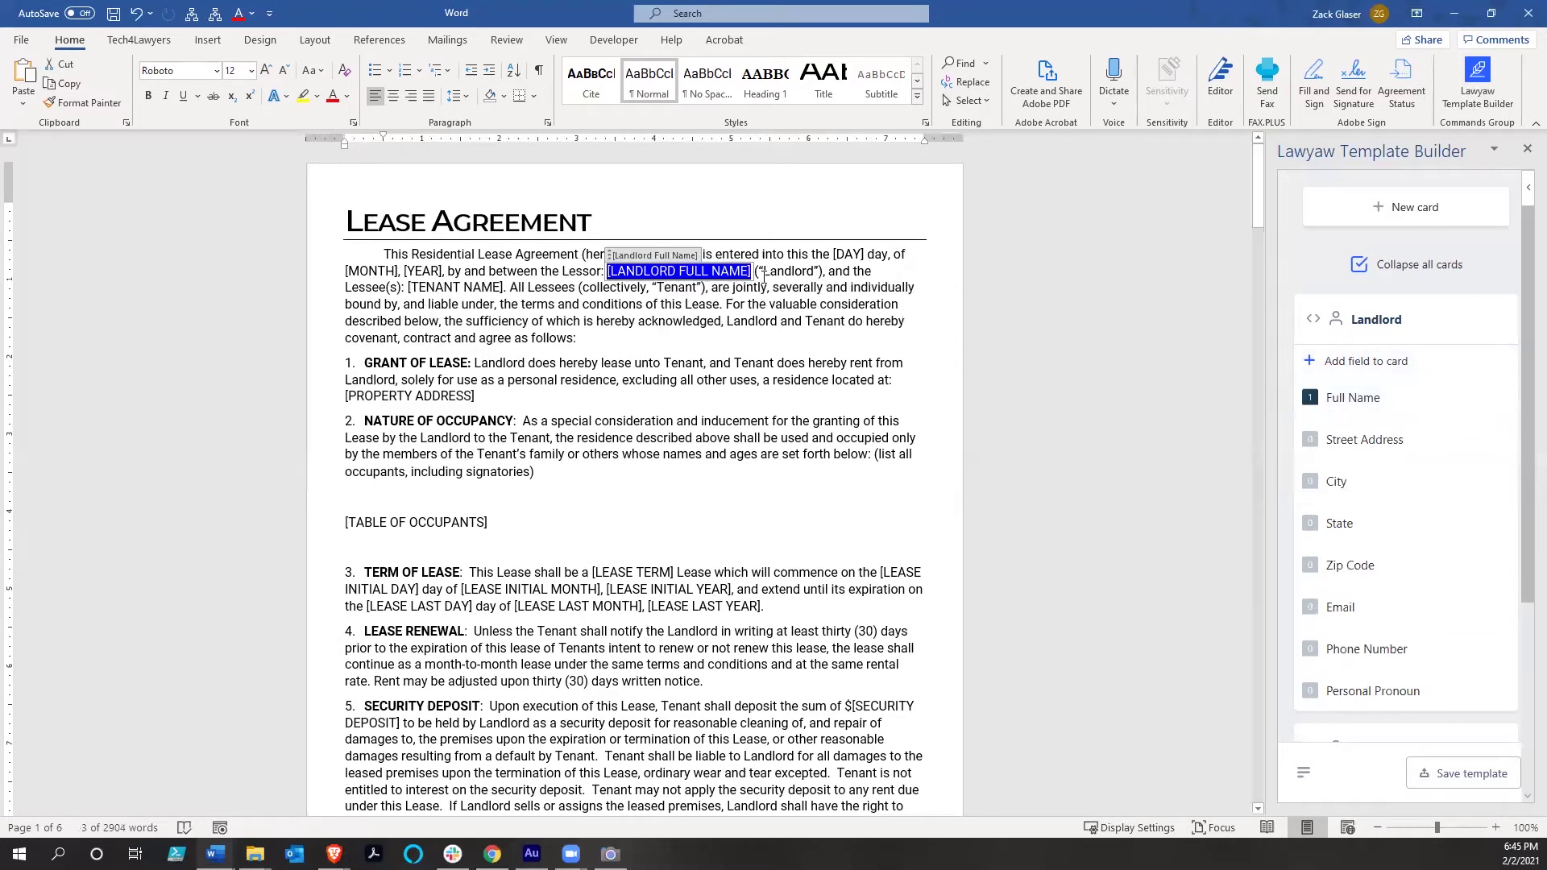
{"action": "left_click", "coordinate": [775, 349]}
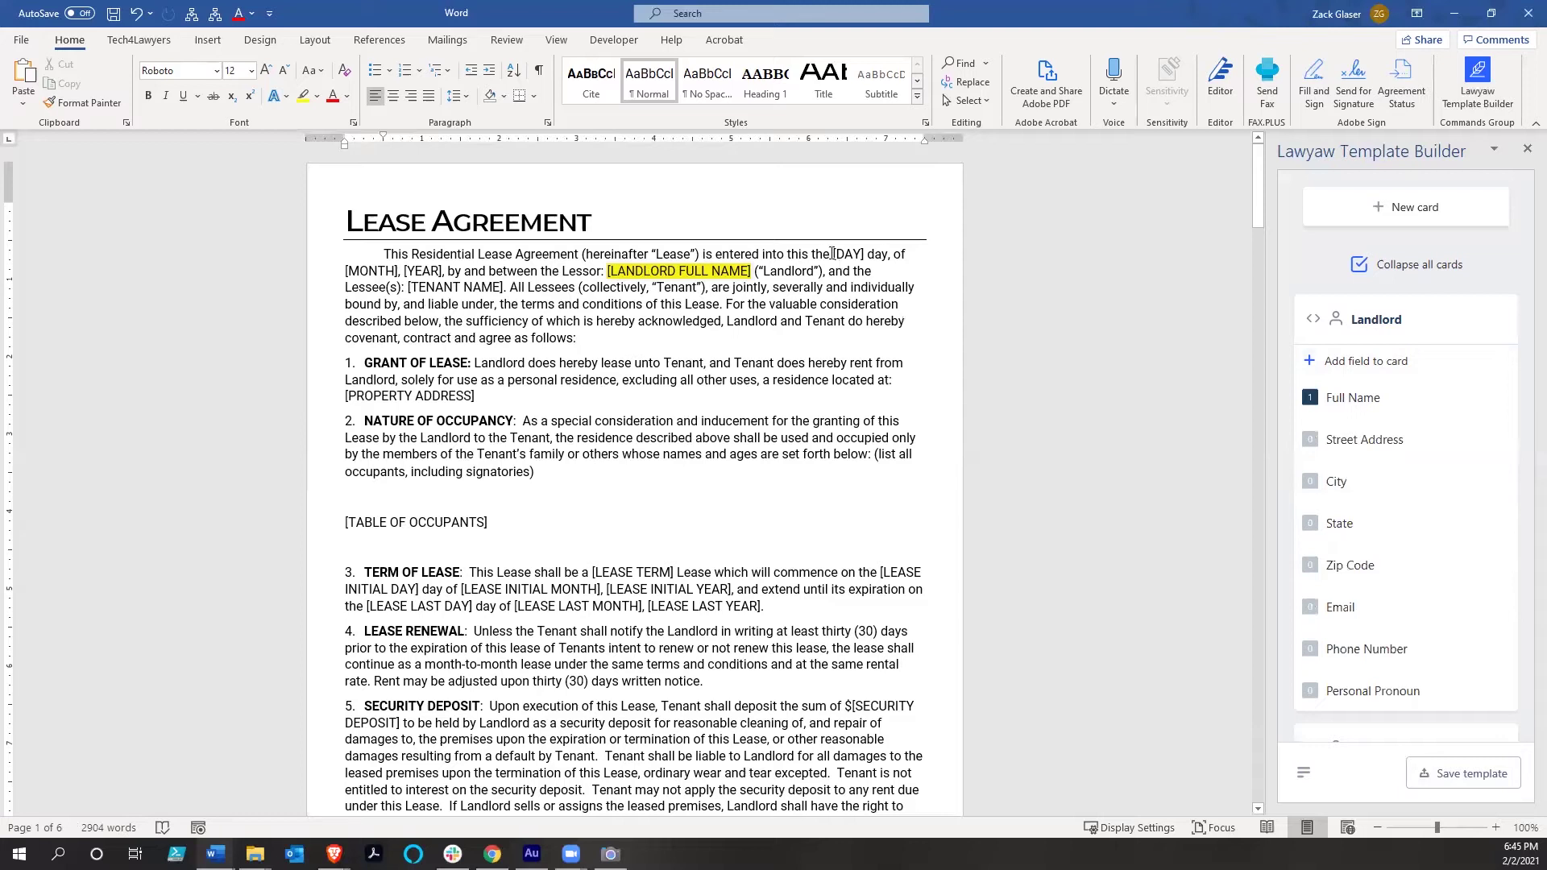
Select the date text from [DAY] to [YEAR] in the opening paragraph
{"action": "left_click", "coordinate": [875, 272]}
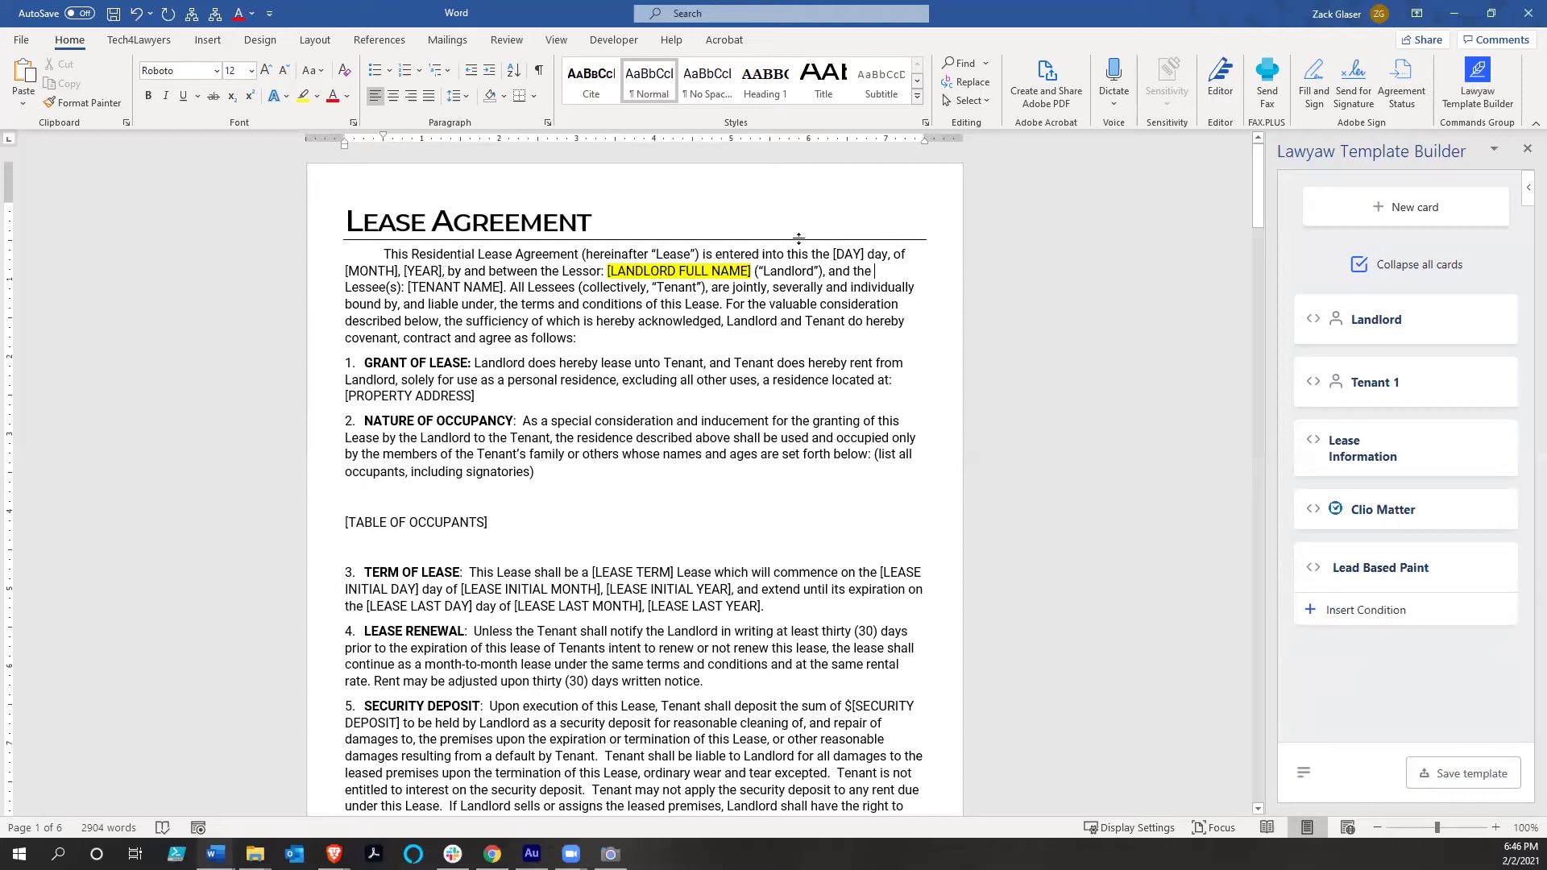
{"action": "left_click", "coordinate": [833, 253]}
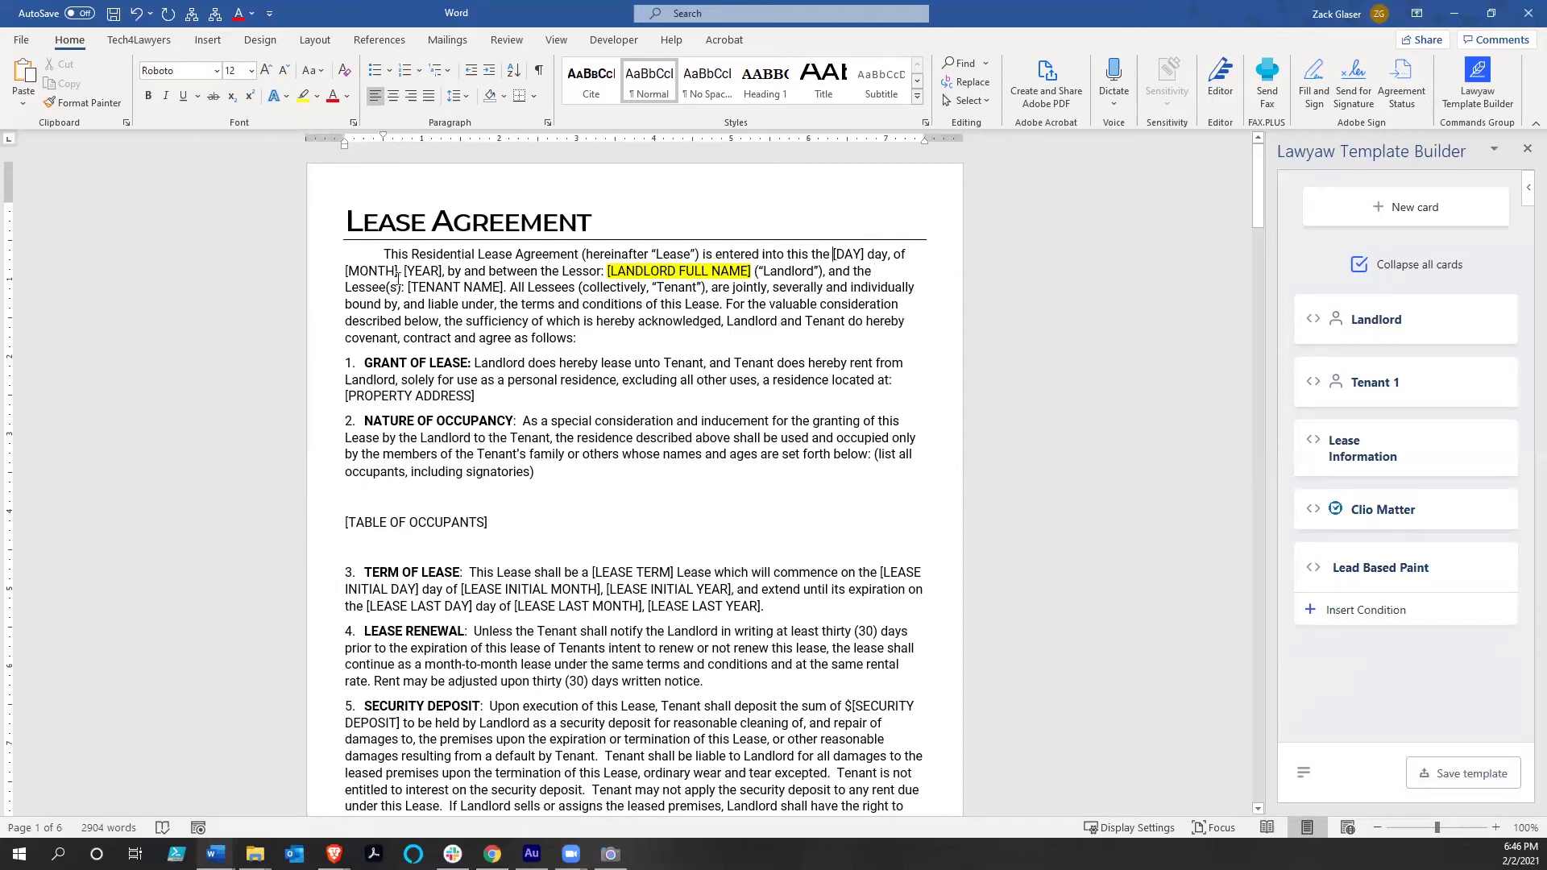
{"action": "left_click", "coordinate": [441, 270], "text": "shift"}
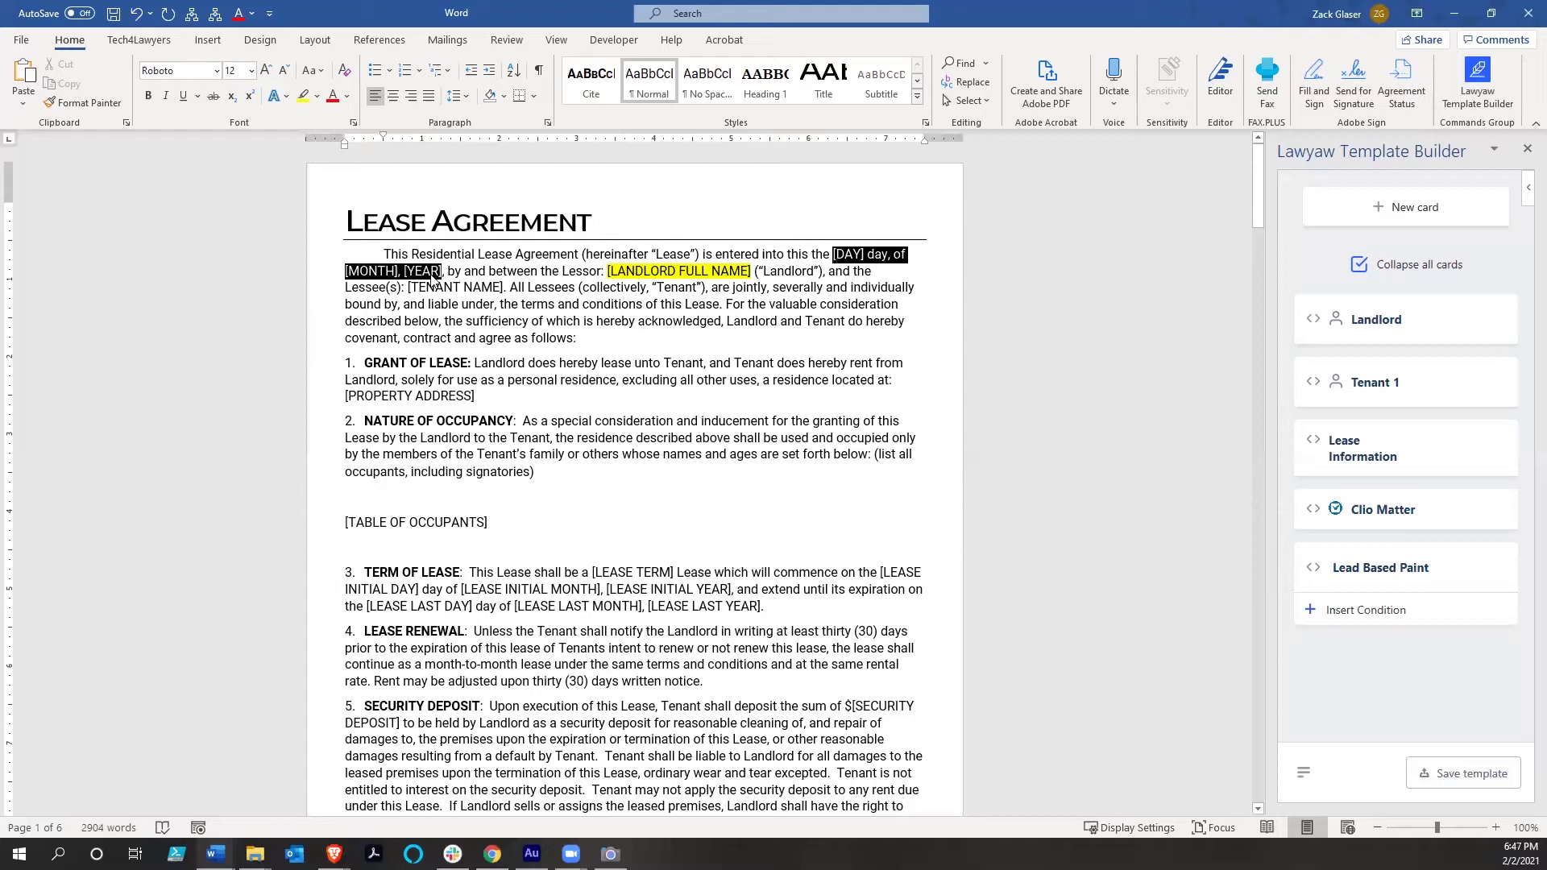
Insert Lease Information Entered Date for the date and Tenant 1 Full Name for [TENANT NAME]
{"action": "left_click", "coordinate": [1314, 443]}
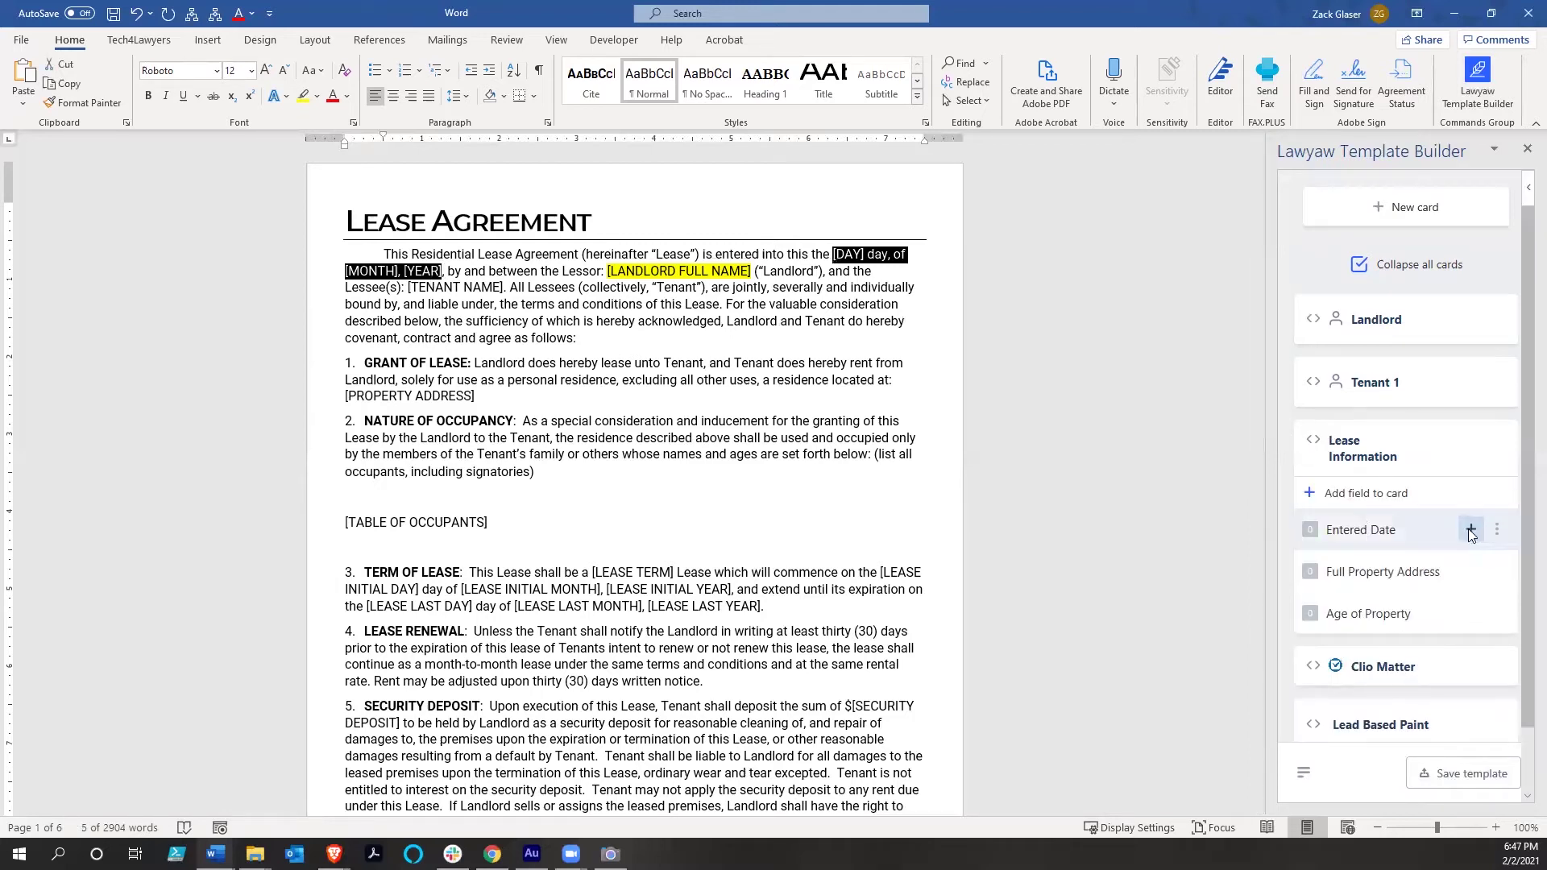
{"action": "left_click", "coordinate": [1470, 531]}
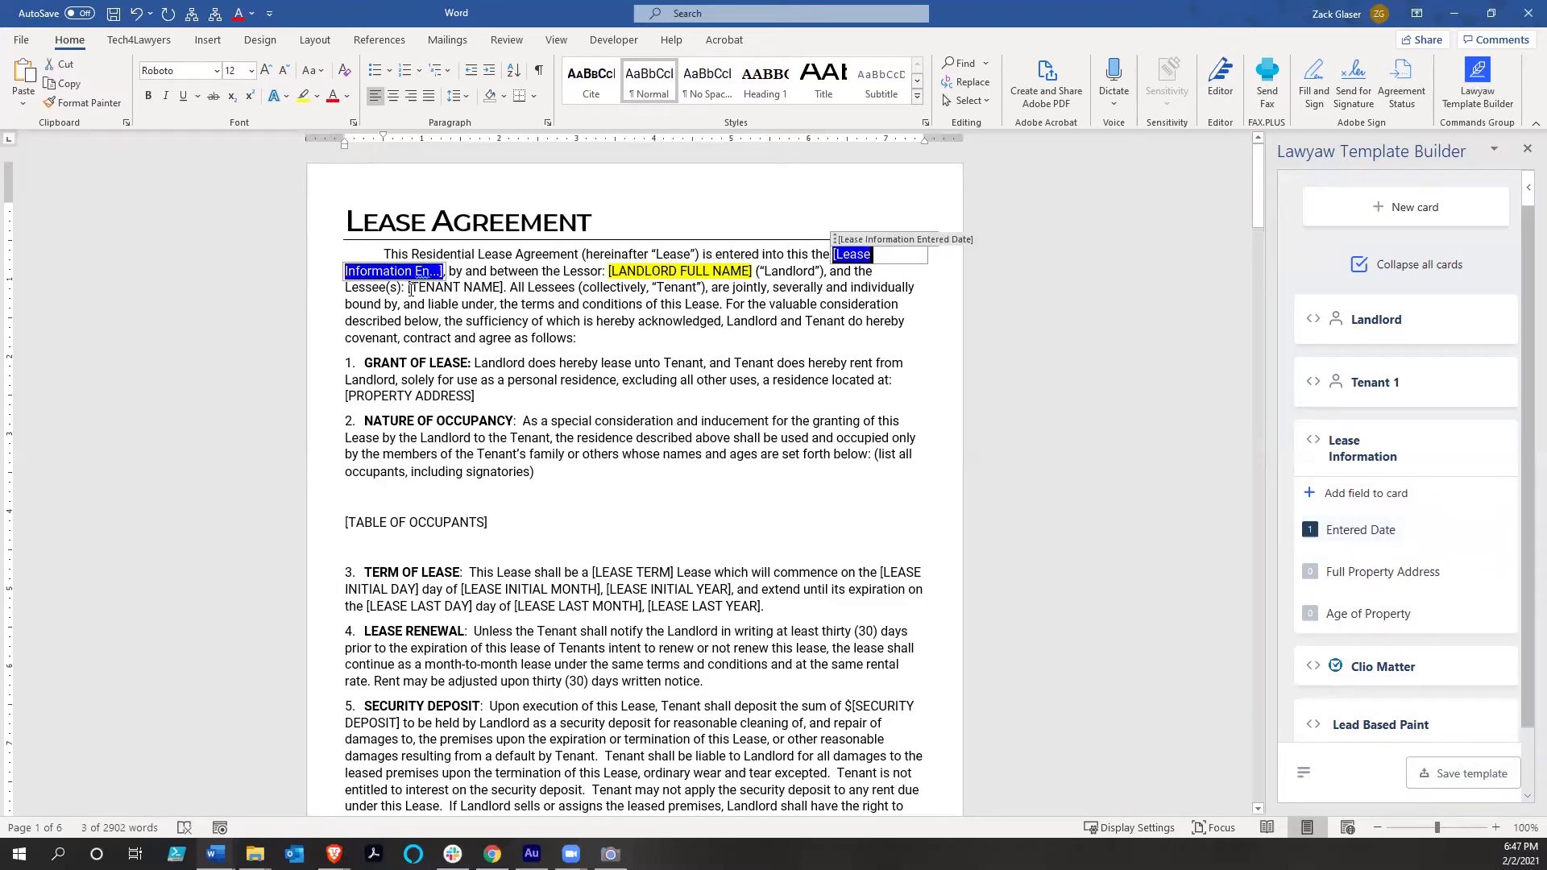
{"action": "left_click_drag", "start_coordinate": [408, 288], "coordinate": [505, 287]}
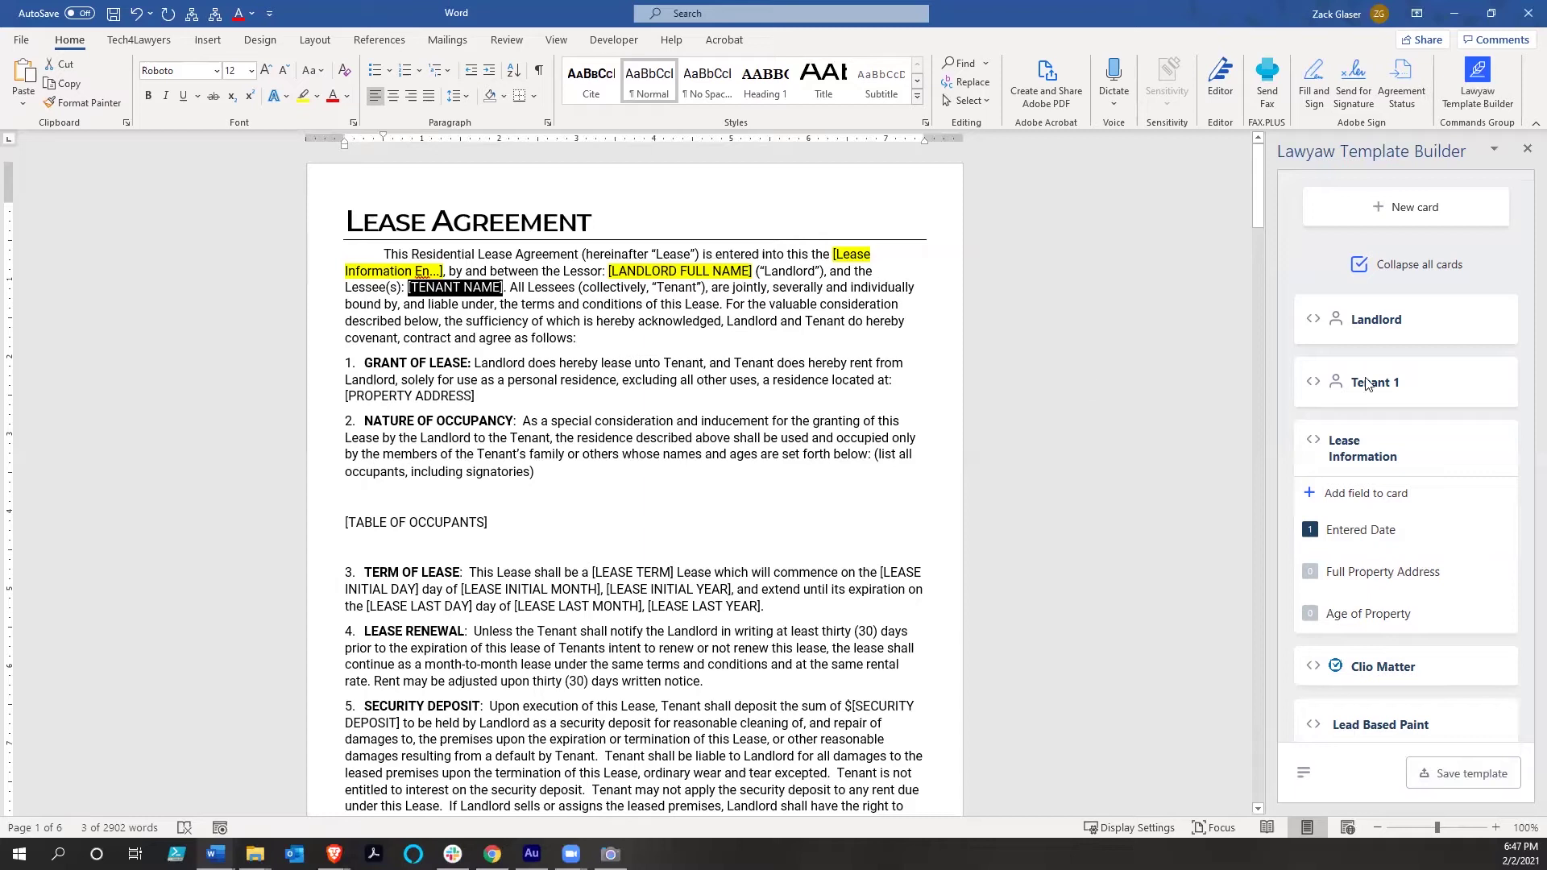
{"action": "mouse_move", "coordinate": [1307, 389]}
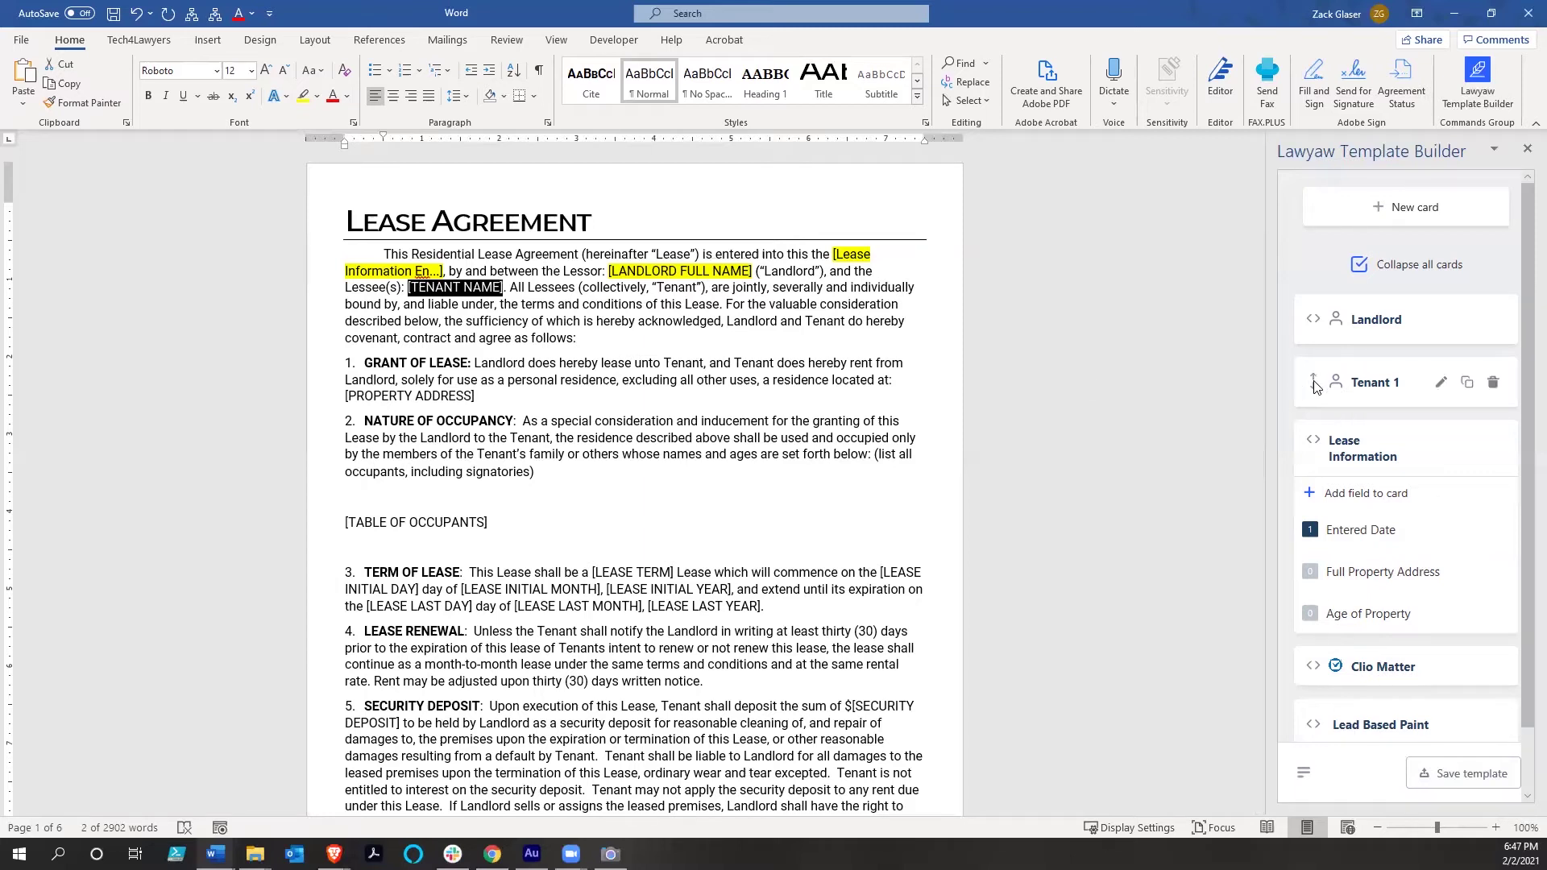
{"action": "left_click", "coordinate": [1315, 387]}
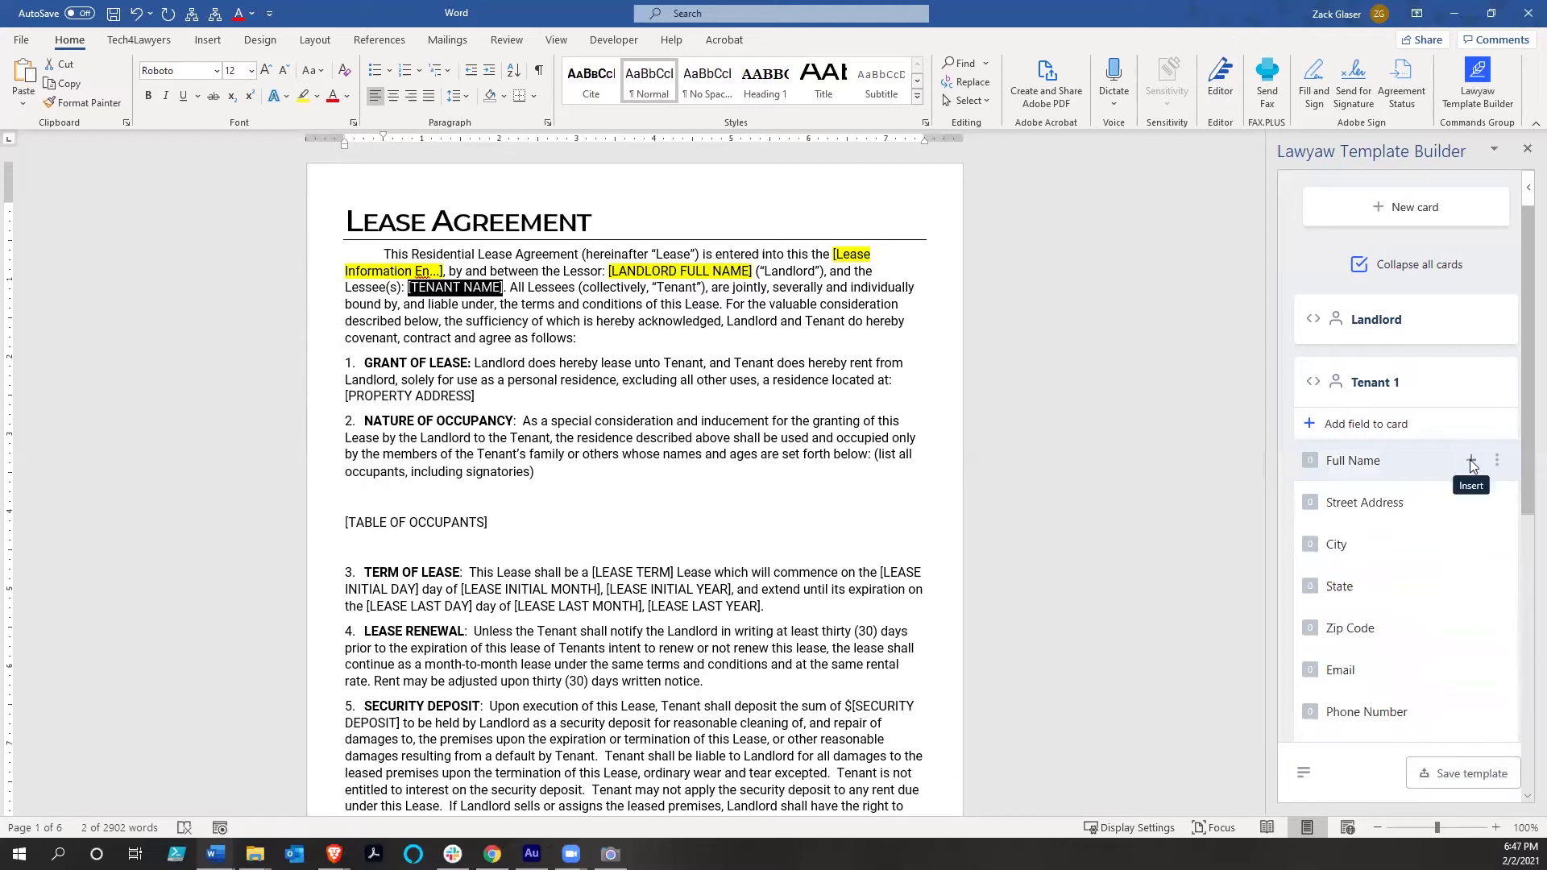
{"action": "left_click", "coordinate": [1471, 462]}
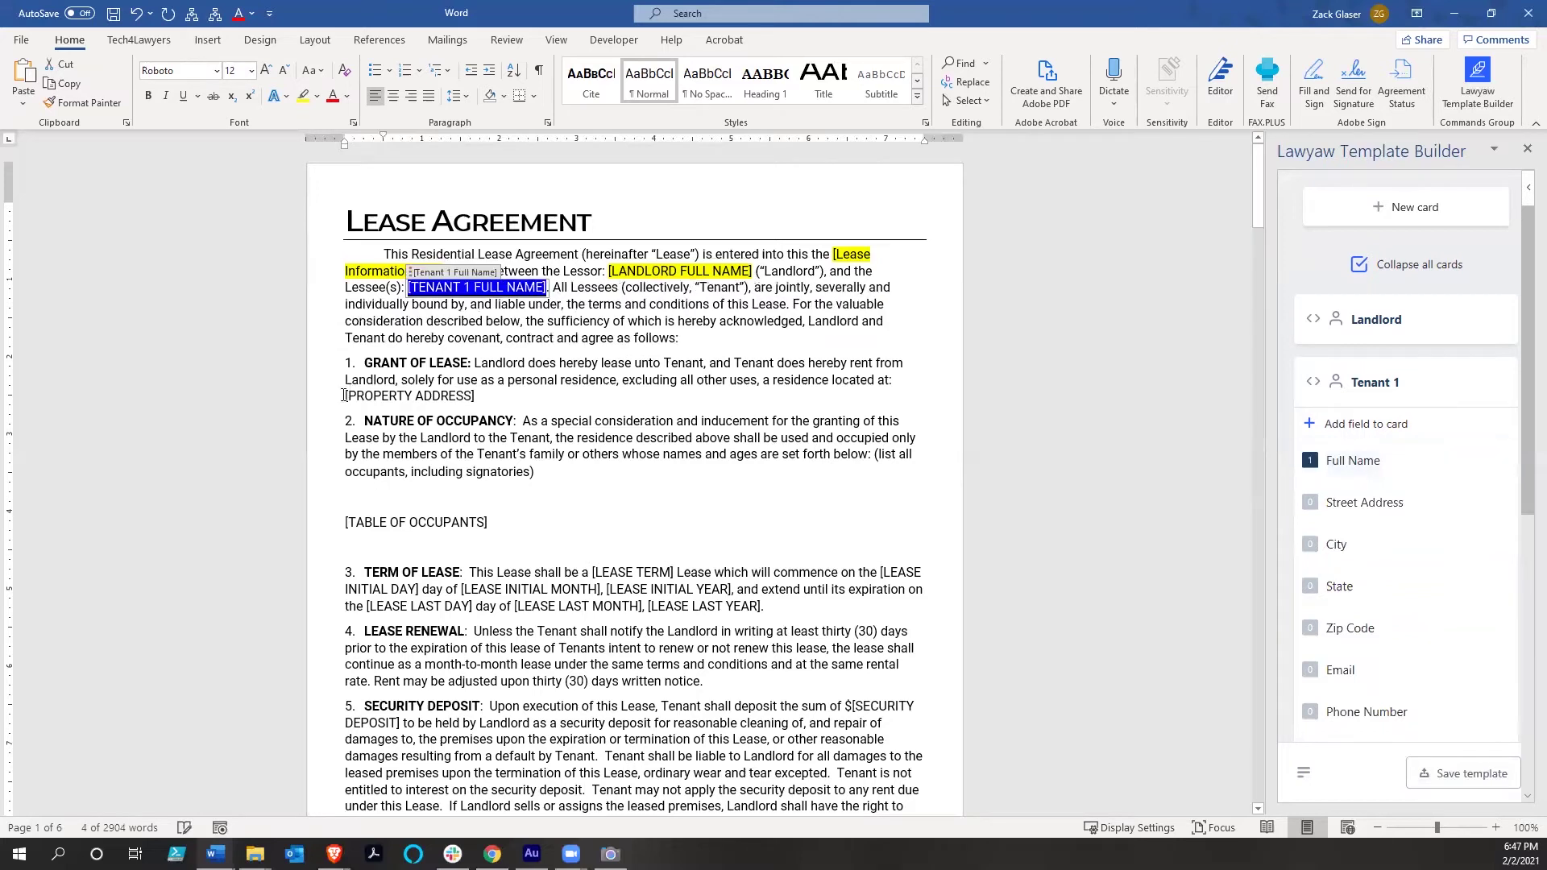
Replace [PROPERTY ADDRESS] in Grant of Lease with the Full Property Address field
{"action": "left_click_drag", "start_coordinate": [380, 395], "coordinate": [477, 396]}
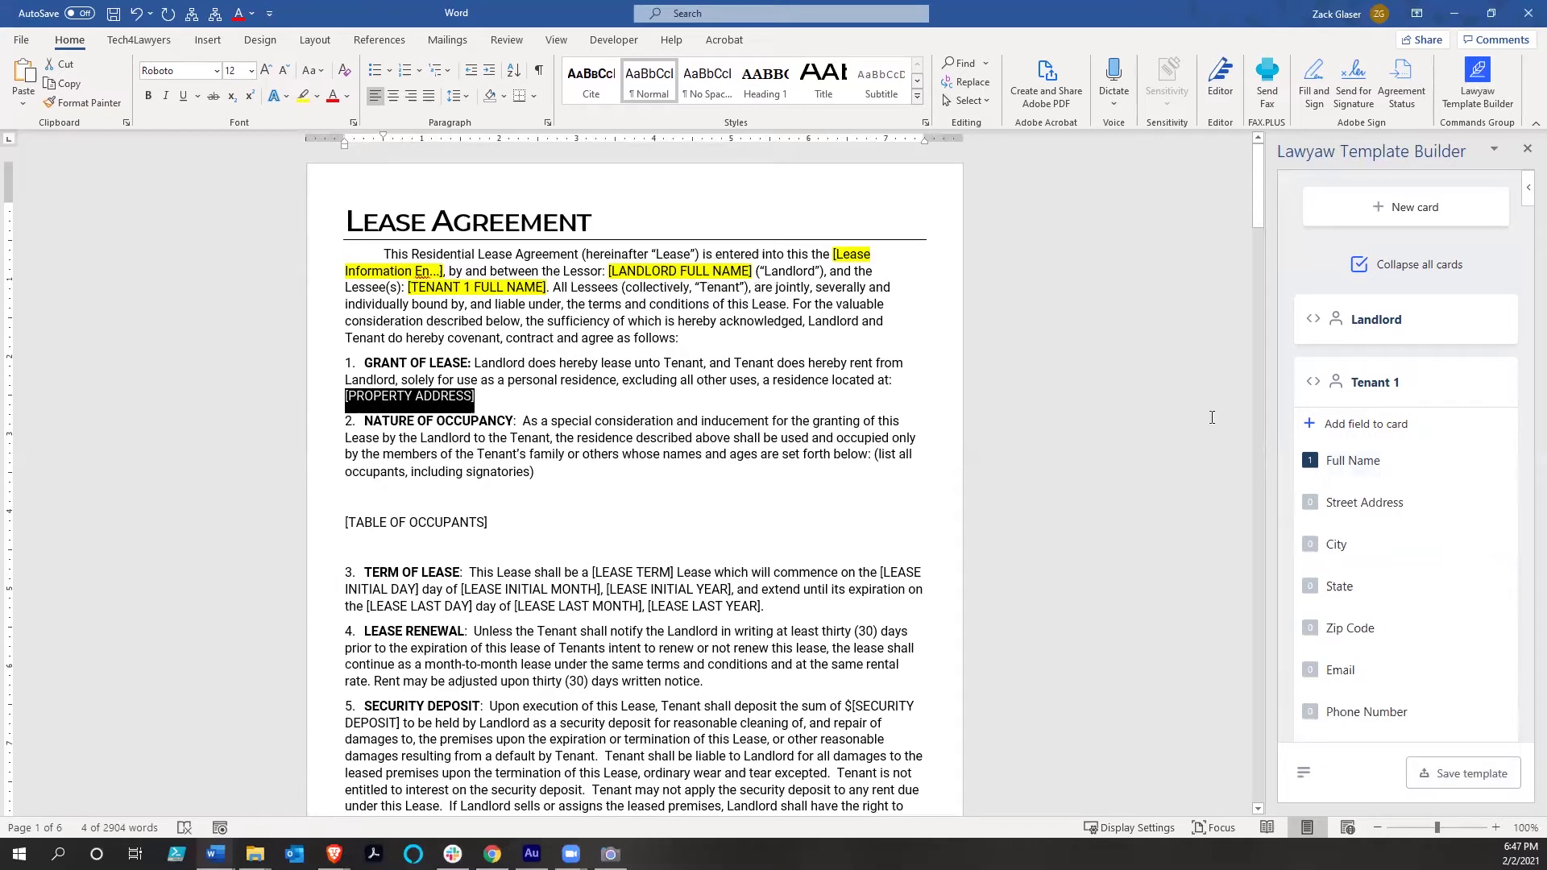
{"action": "left_click", "coordinate": [1312, 384]}
{"action": "mouse_move", "coordinate": [1470, 572]}
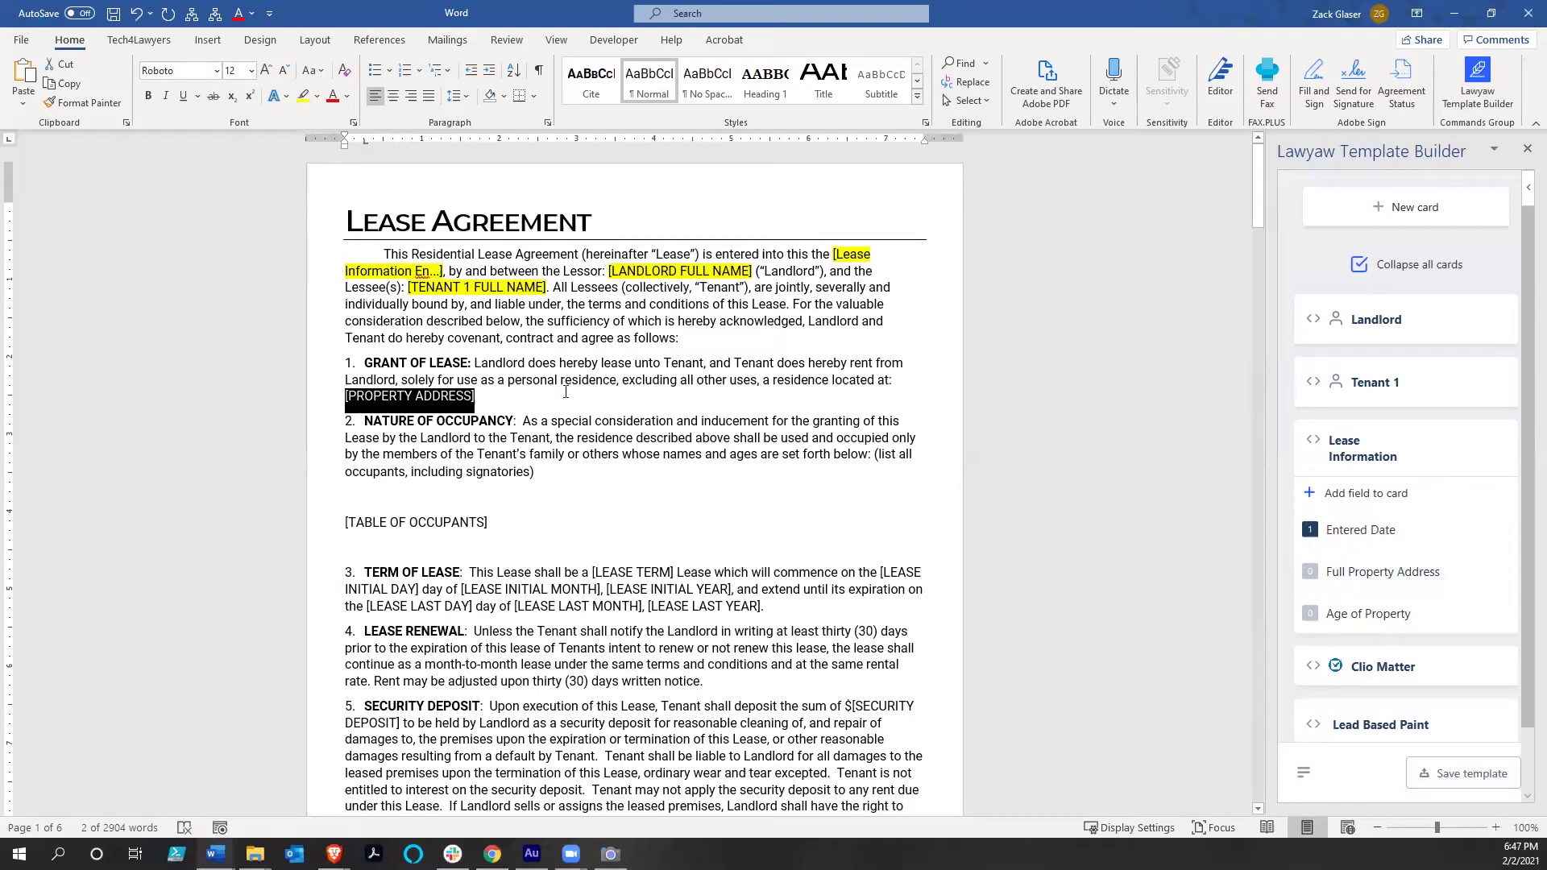
{"action": "scroll", "coordinate": [566, 393], "scroll_direction": "down", "scroll_amount": 1}
{"action": "scroll", "coordinate": [566, 393], "scroll_direction": "down", "scroll_amount": 1}
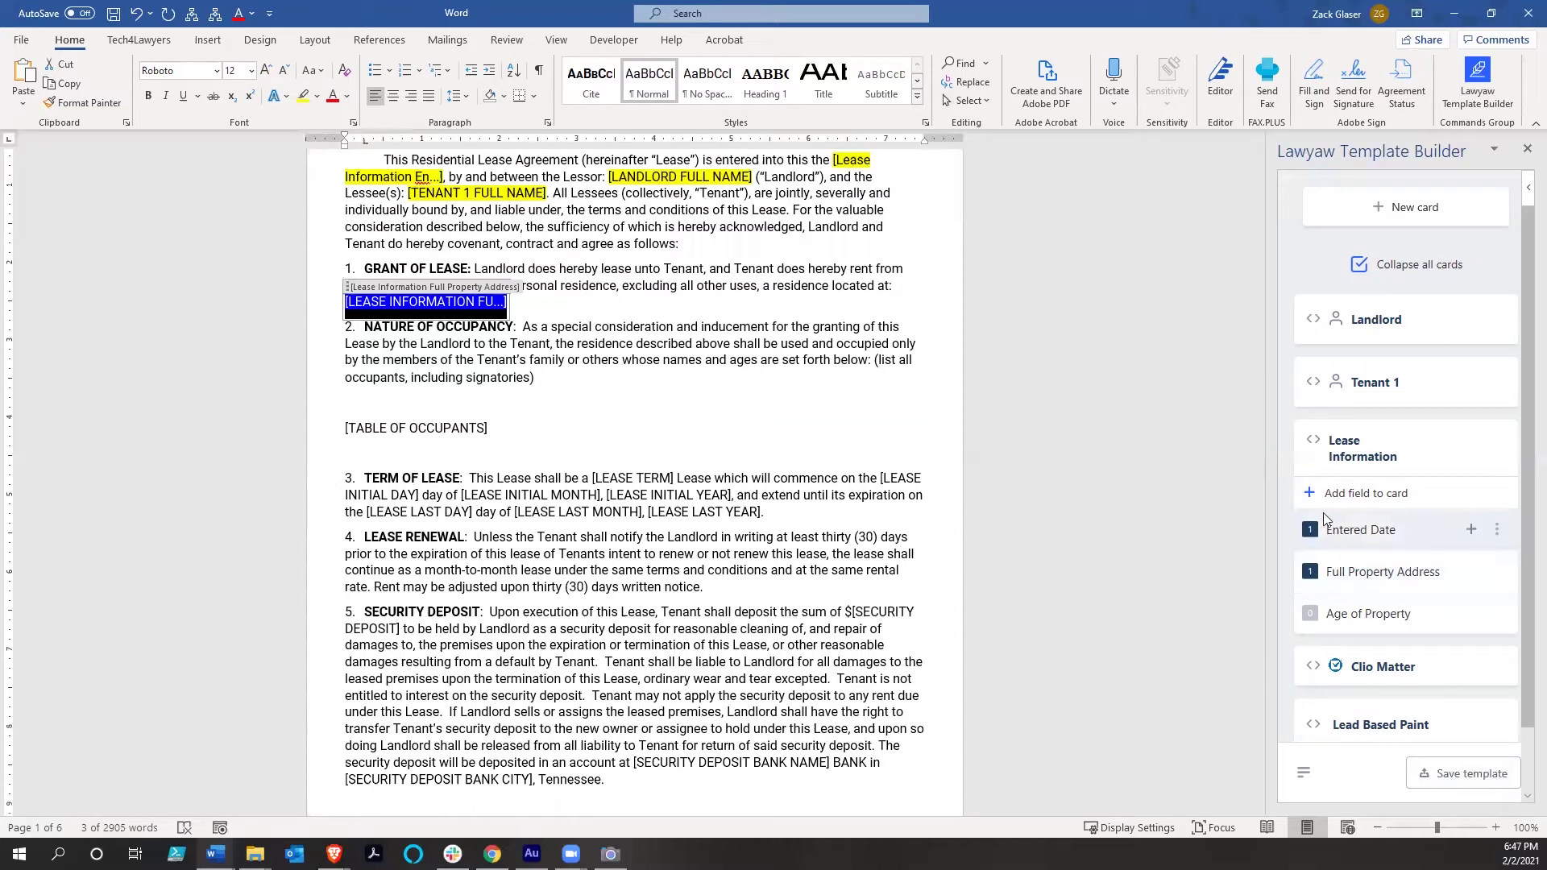
{"action": "left_click", "coordinate": [1312, 443]}
{"action": "left_click", "coordinate": [1314, 321]}
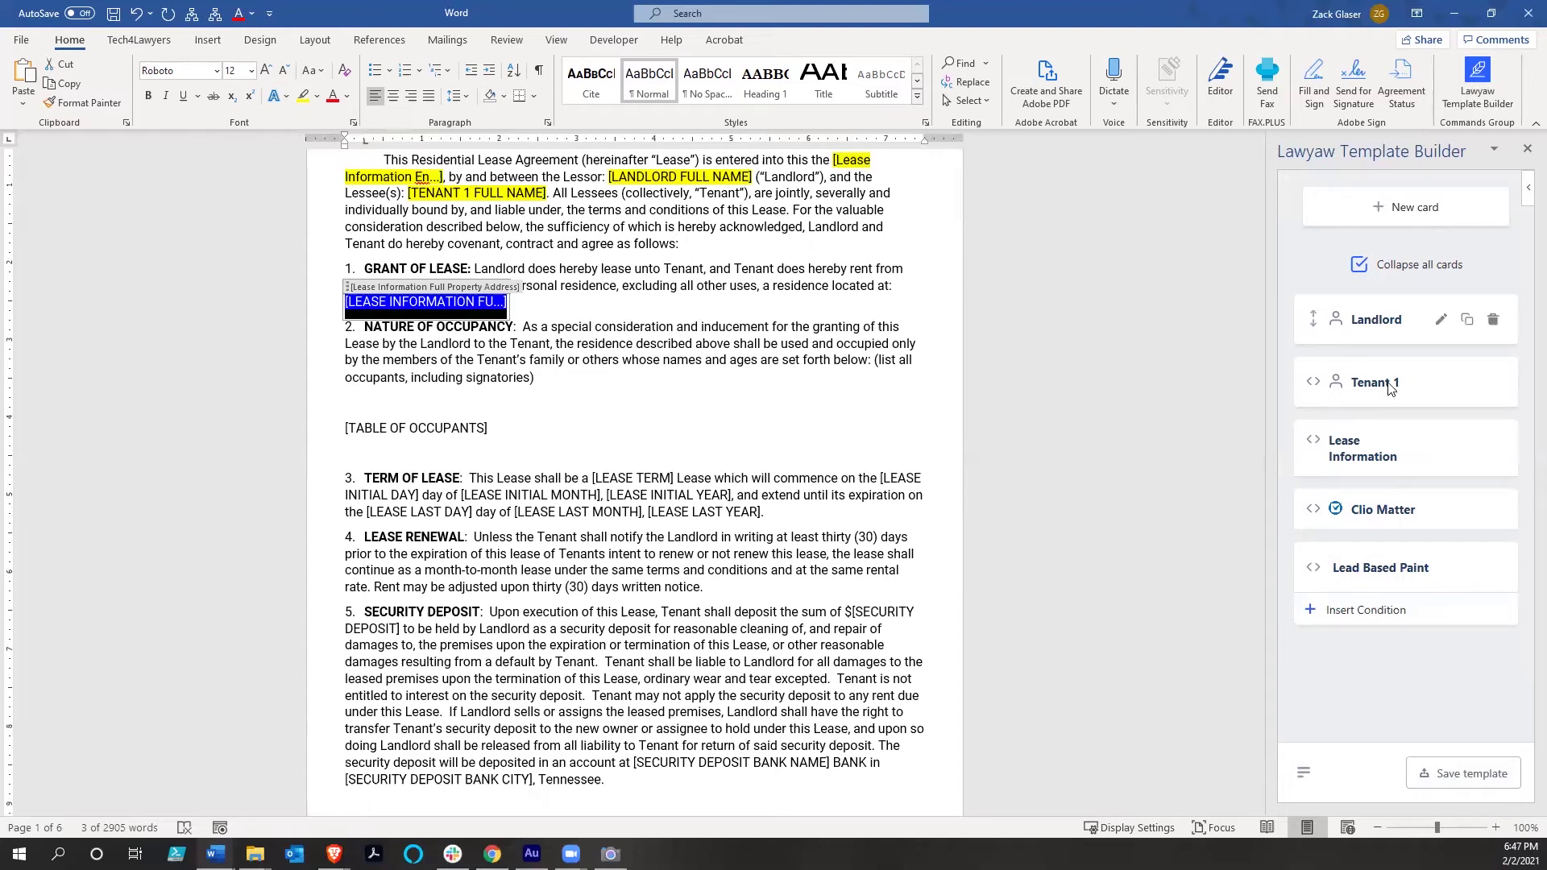
{"action": "left_click", "coordinate": [606, 425]}
{"action": "scroll", "coordinate": [606, 426], "scroll_direction": "down", "scroll_amount": 4}
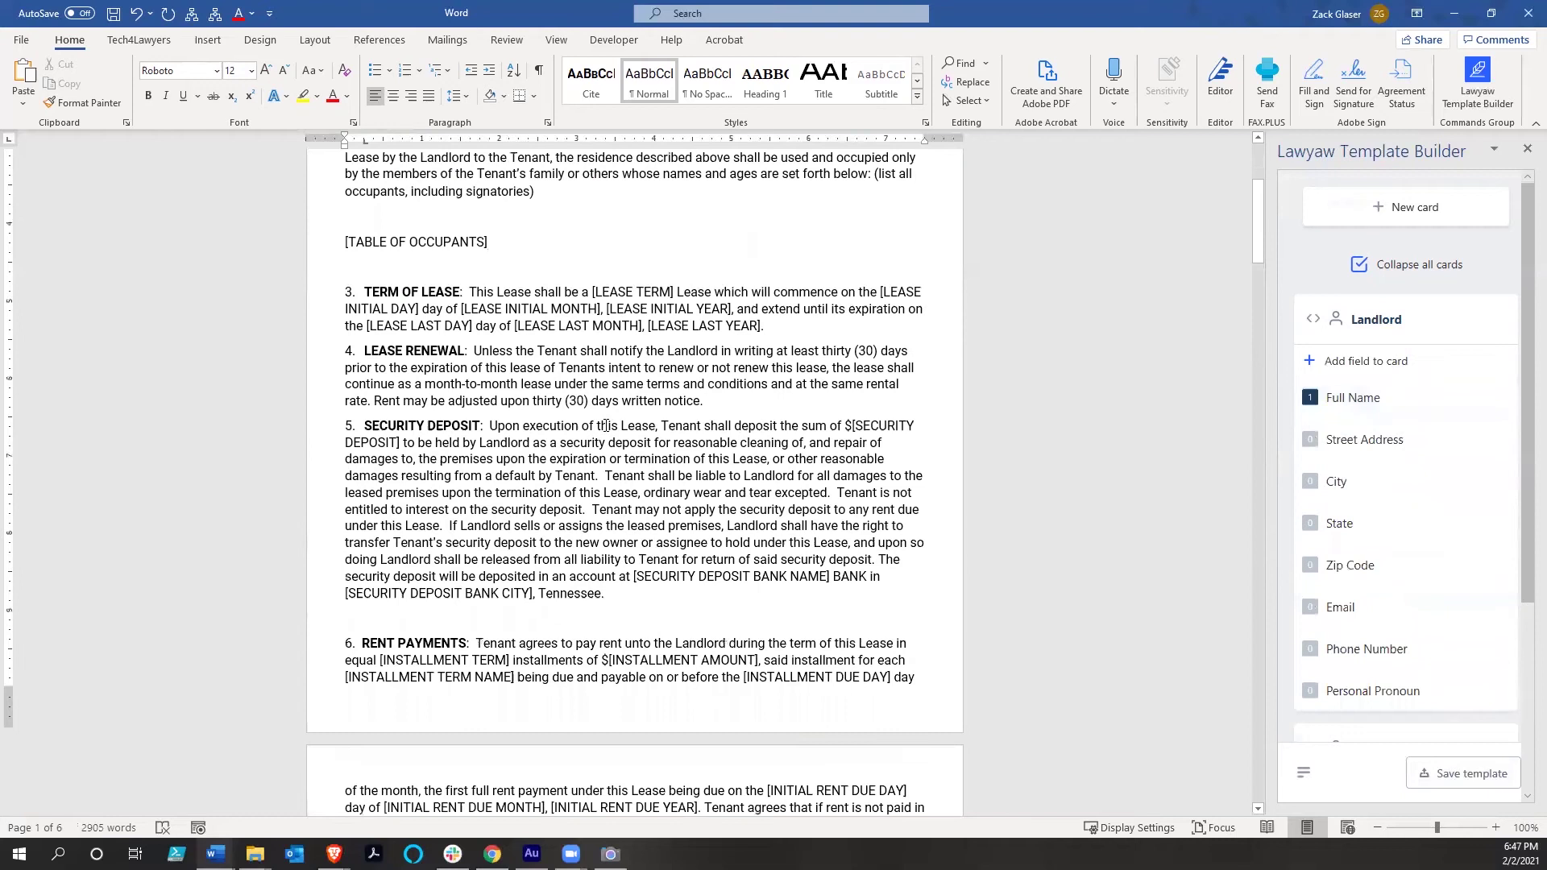
{"action": "scroll", "coordinate": [606, 425], "scroll_direction": "down", "scroll_amount": 2}
{"action": "scroll", "coordinate": [435, 539], "scroll_direction": "down", "scroll_amount": 5}
Replace the table's [LANDLORD NAME] placeholder with the Landlord Full Name field
{"action": "left_click", "coordinate": [461, 538]}
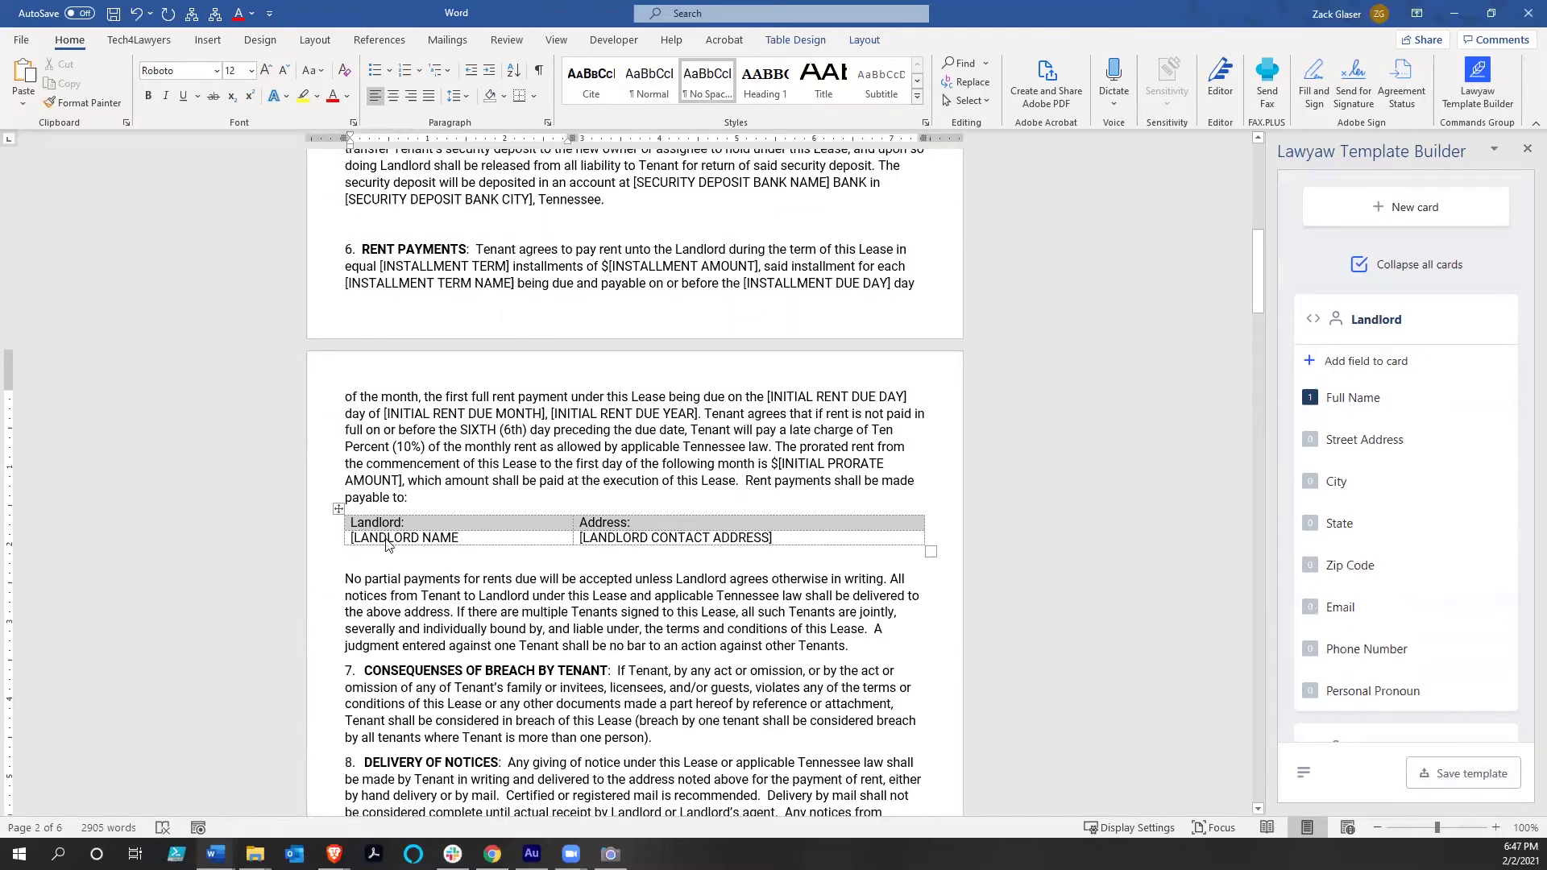
{"action": "right_click", "coordinate": [433, 540]}
{"action": "key", "text": "ctrl+shift+Left"}
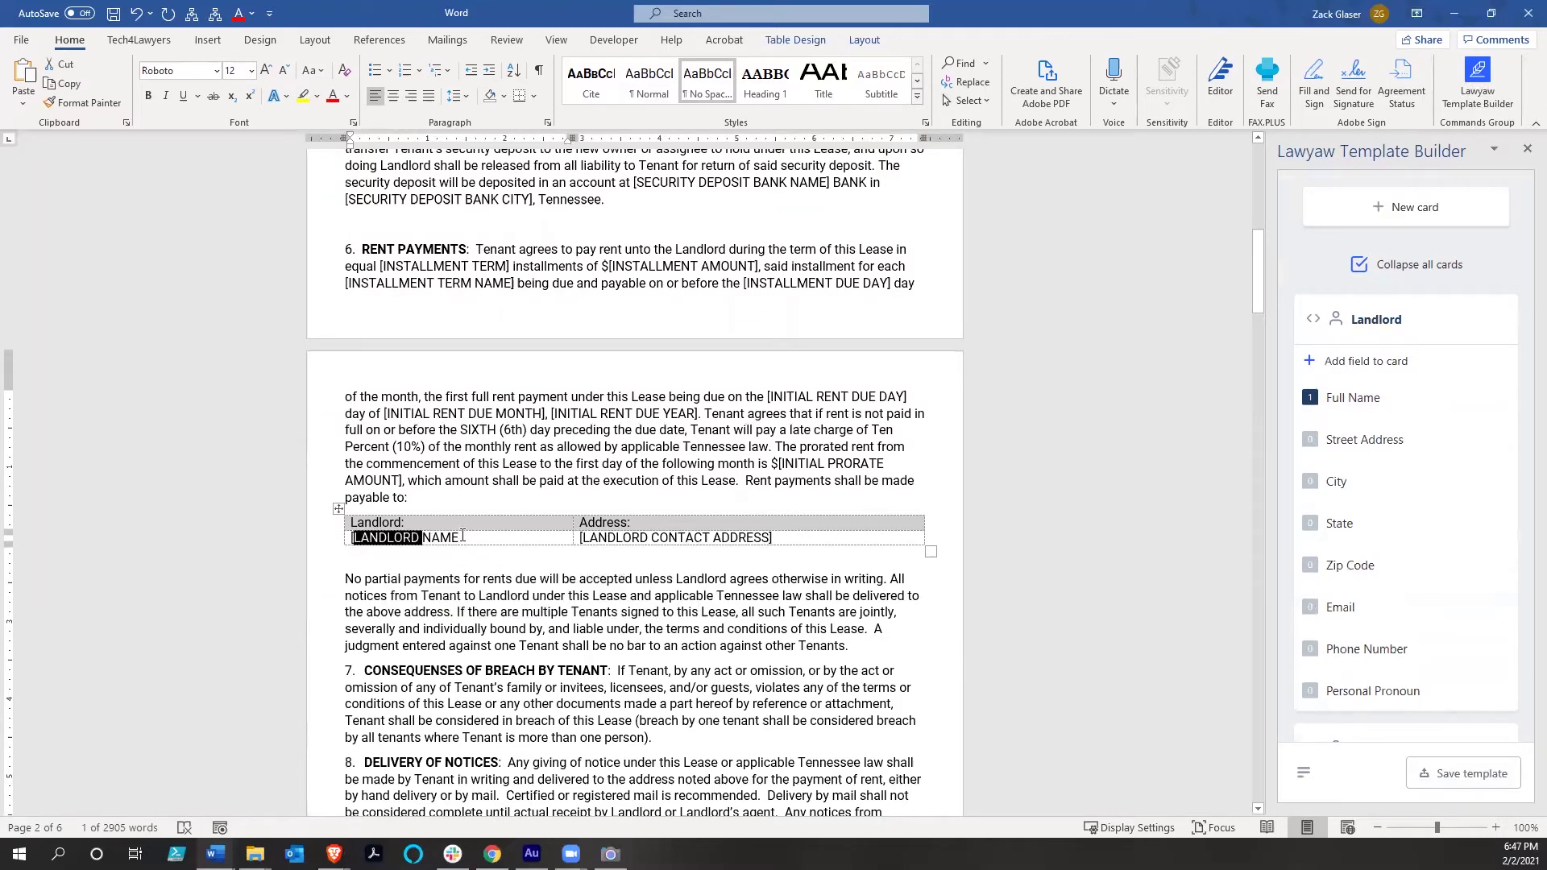
{"action": "key", "text": "Delete"}
{"action": "key", "text": "ctrl+Delete"}
{"action": "key", "text": "BackSpace"}
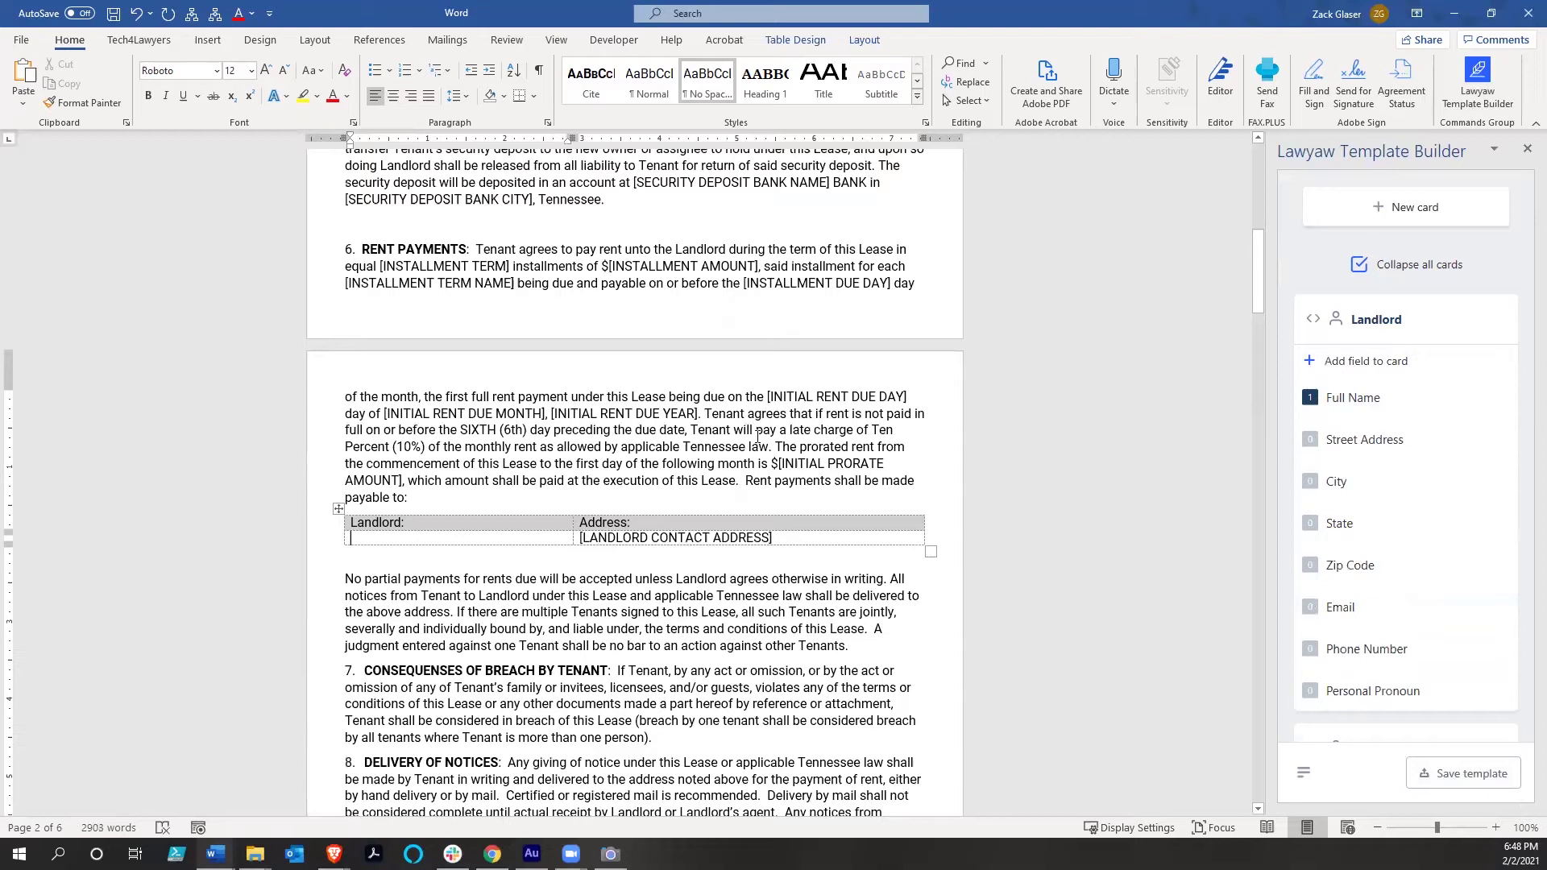
{"action": "mouse_move", "coordinate": [1473, 400]}
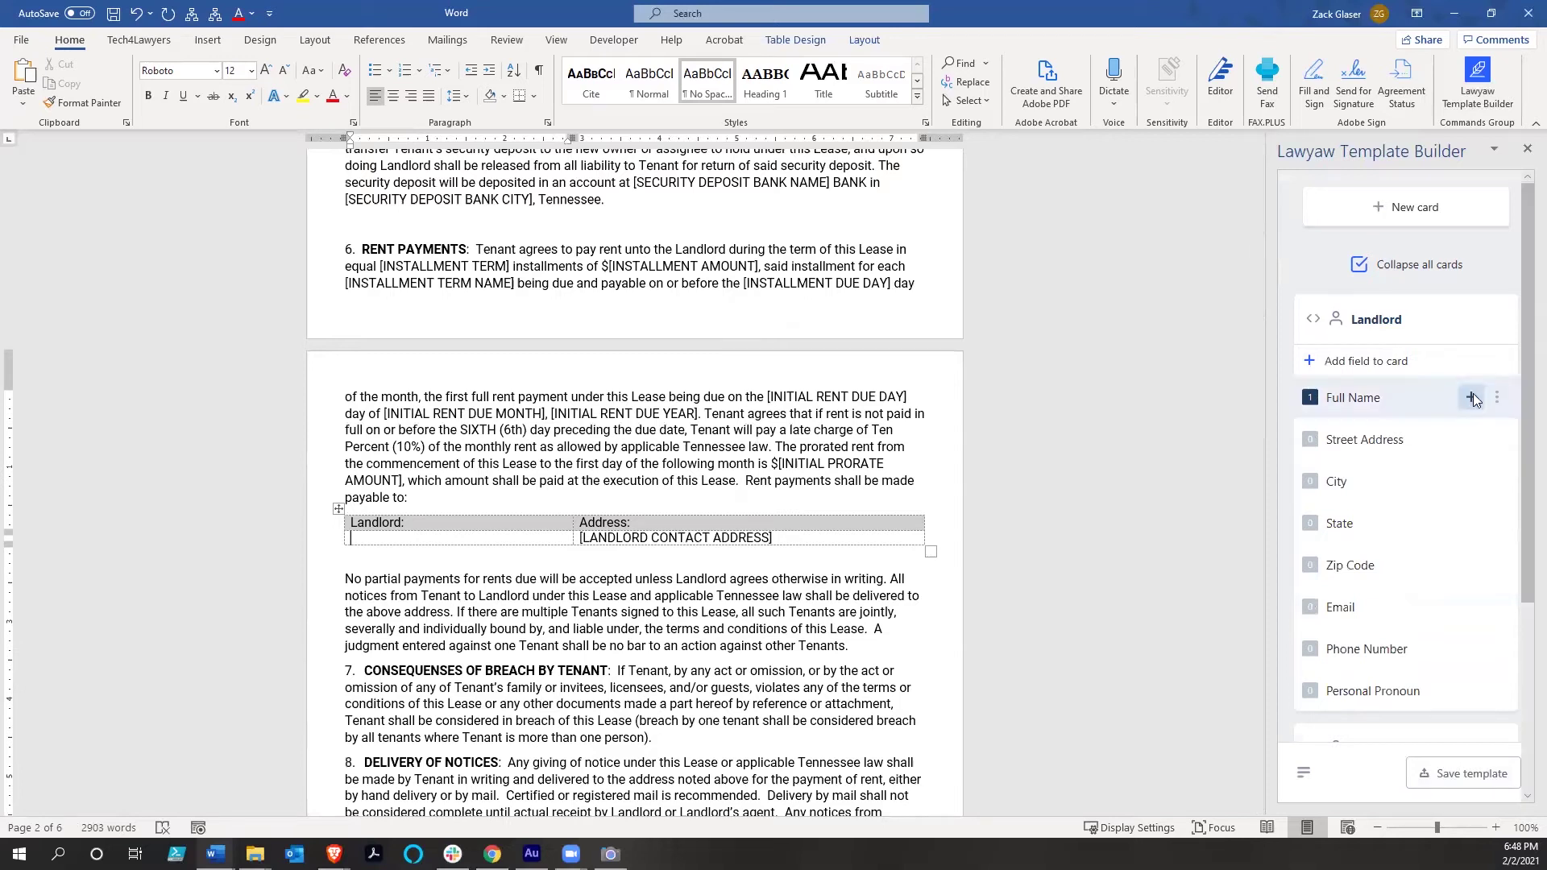
{"action": "left_click", "coordinate": [1472, 398]}
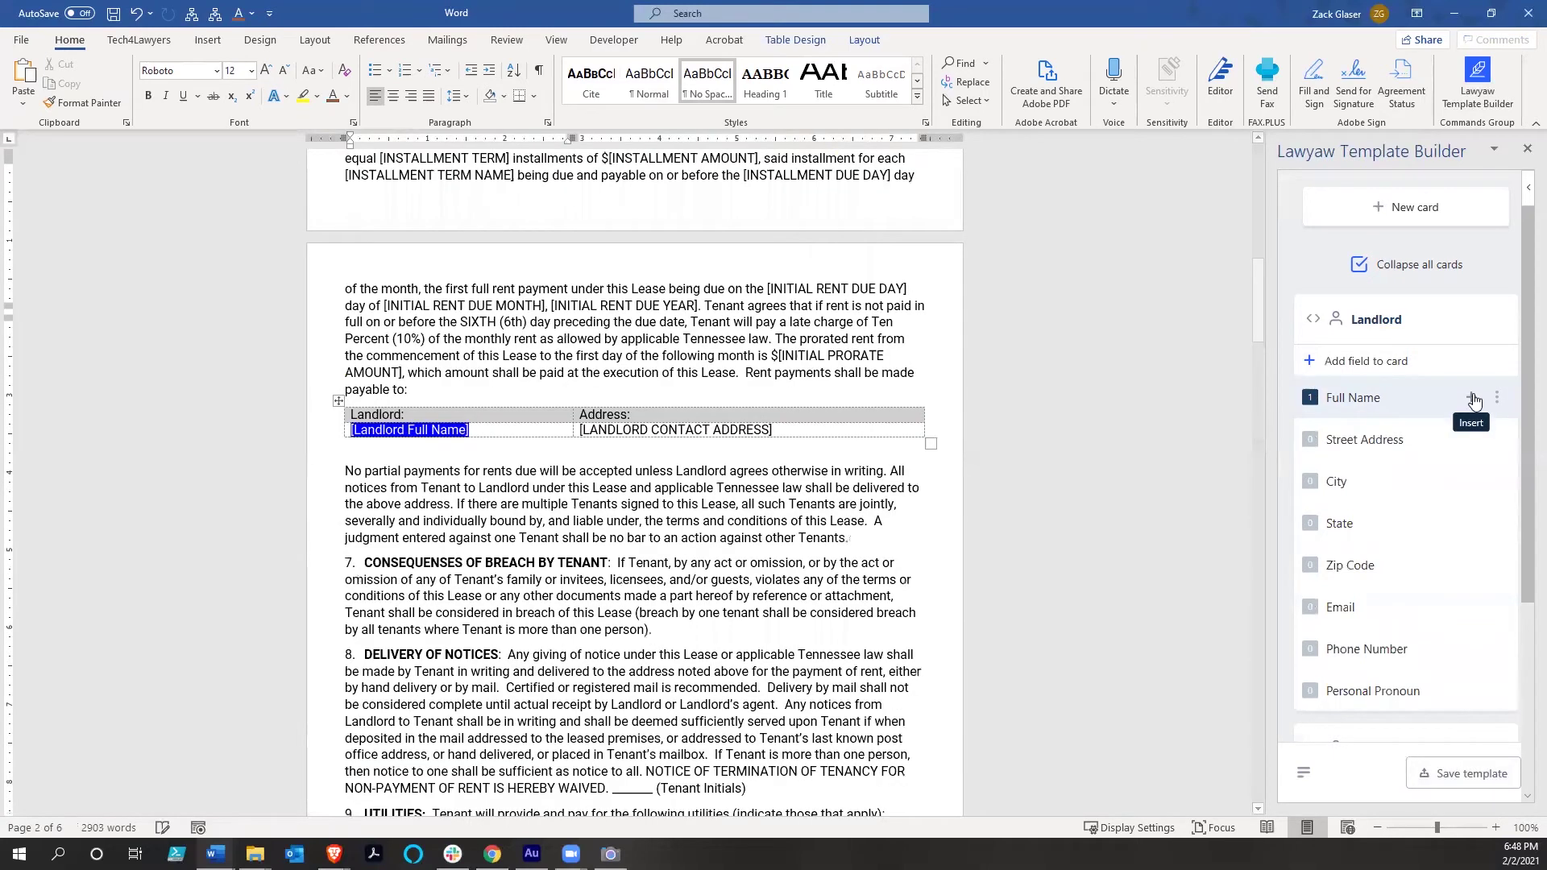
{"action": "scroll", "coordinate": [807, 320], "scroll_direction": "down", "scroll_amount": 2}
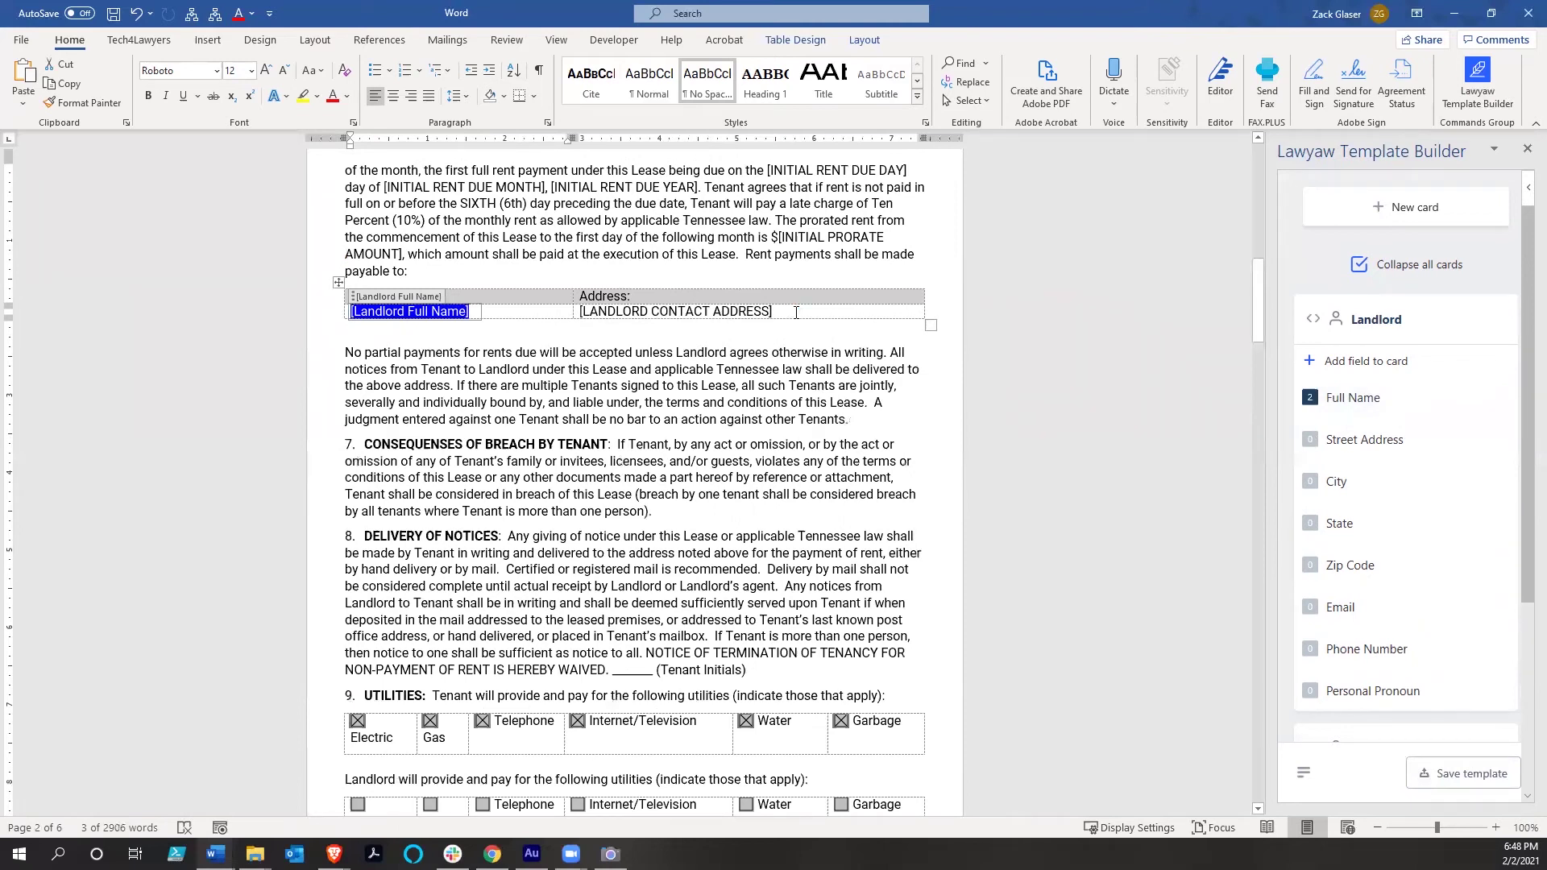
Fill the address cell with Landlord Street Address, a comma, then Landlord City
{"action": "left_click", "coordinate": [795, 312]}
{"action": "key", "text": "ctrl+z"}
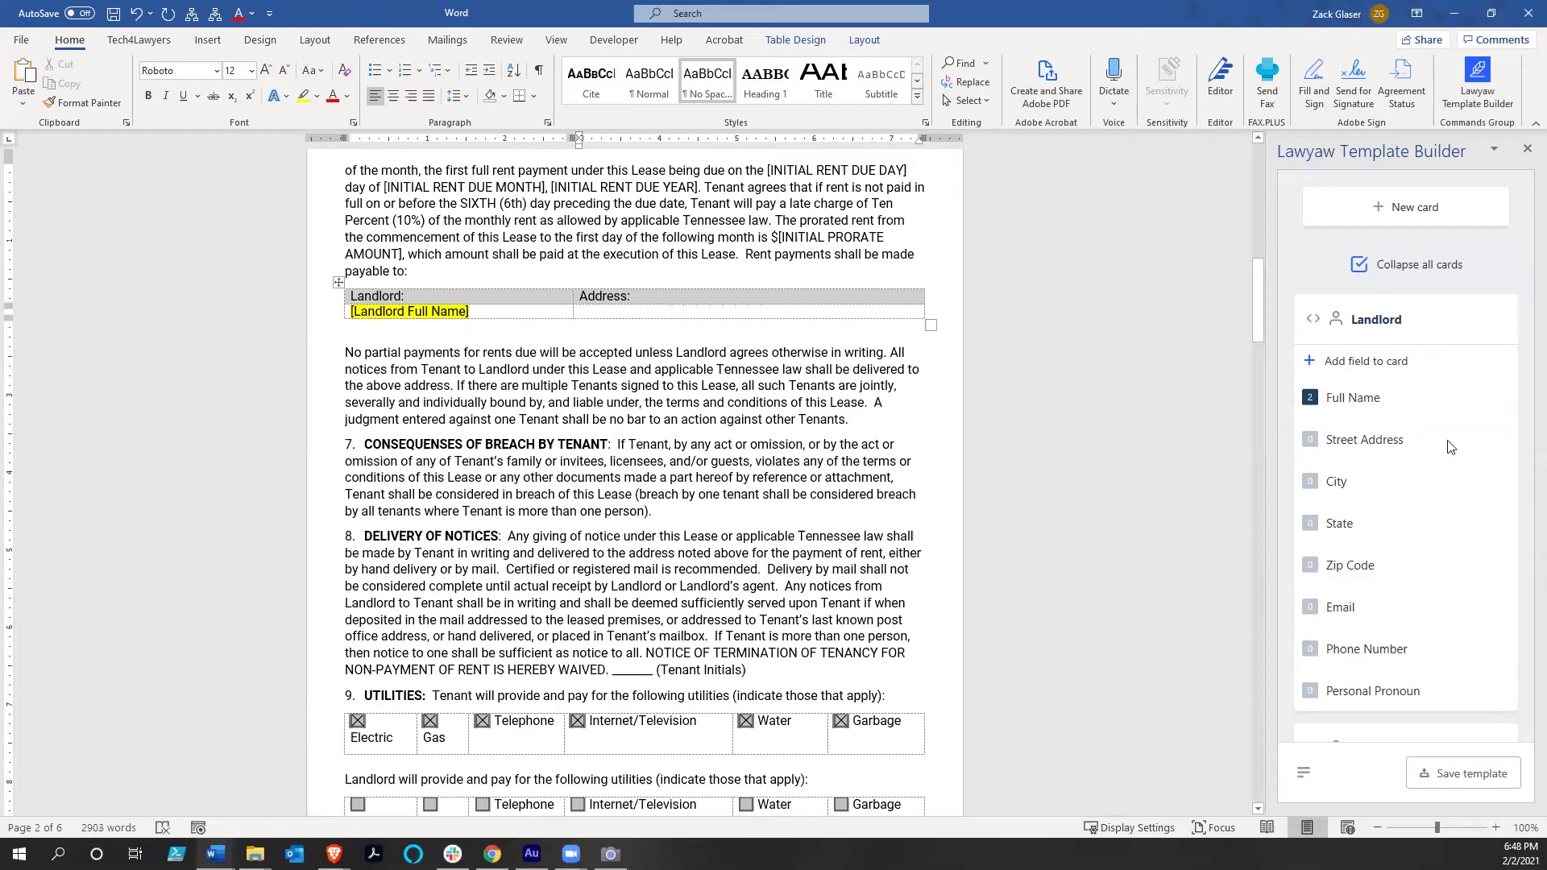
{"action": "mouse_move", "coordinate": [1467, 440]}
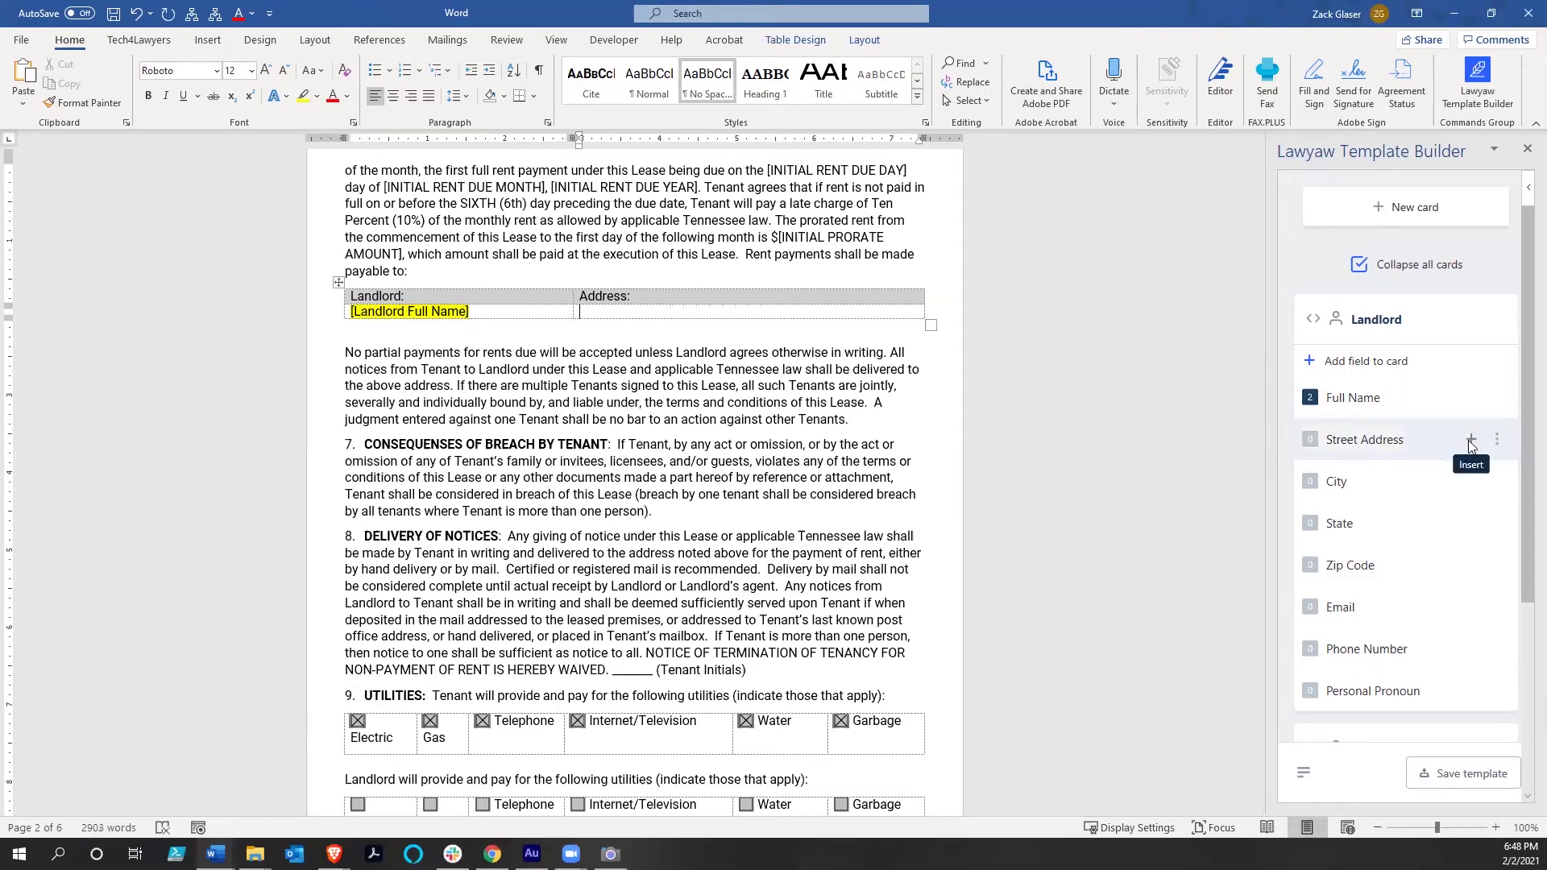
{"action": "left_click", "coordinate": [1467, 440]}
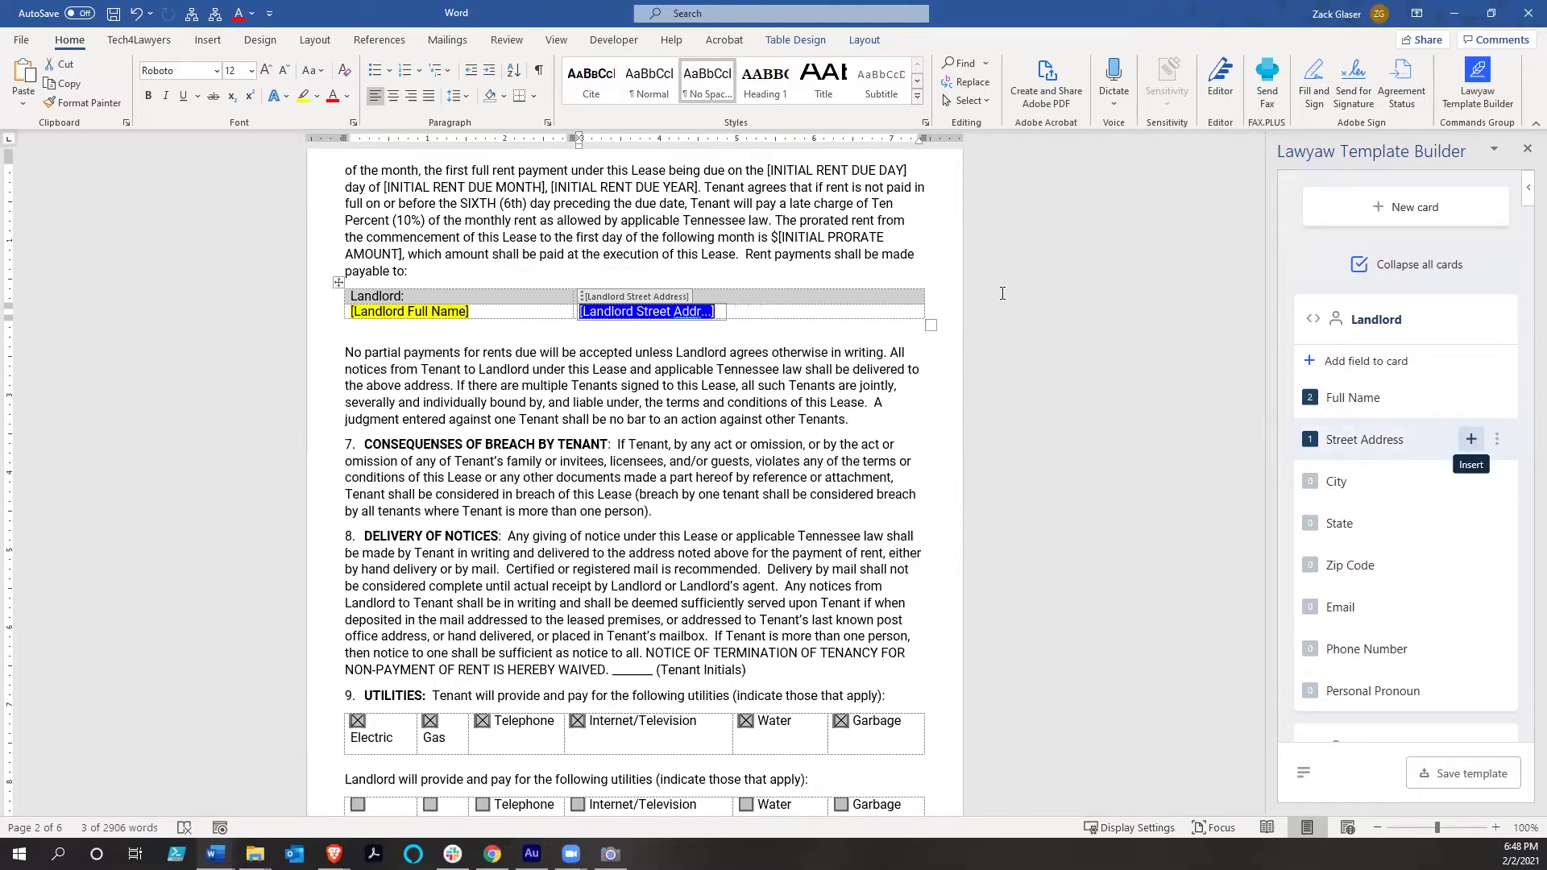
{"action": "left_click", "coordinate": [741, 308]}
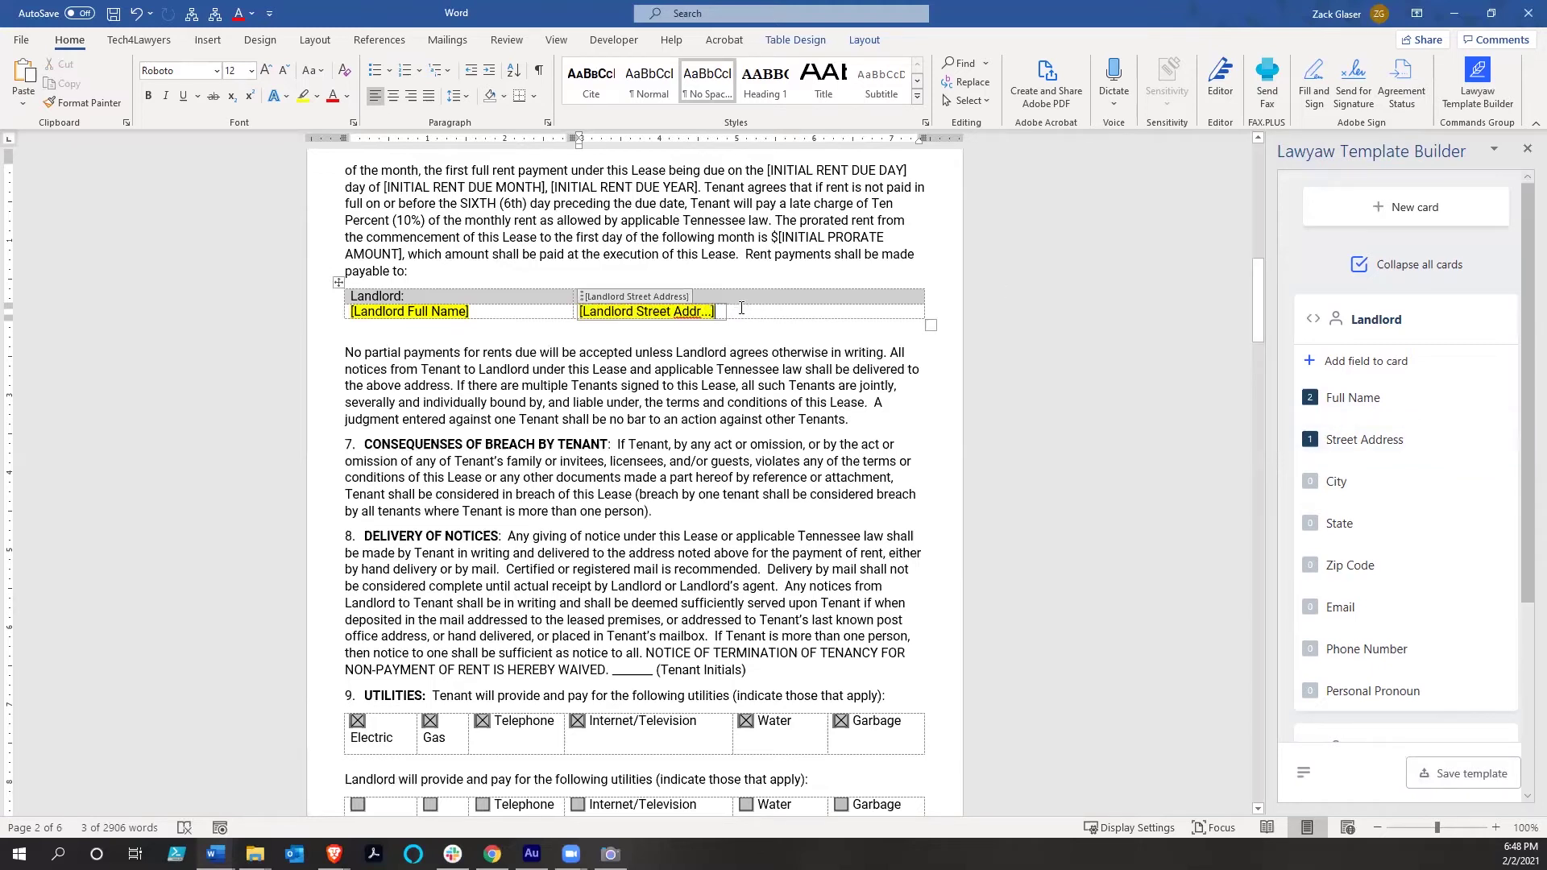
{"action": "type", "text": ","}
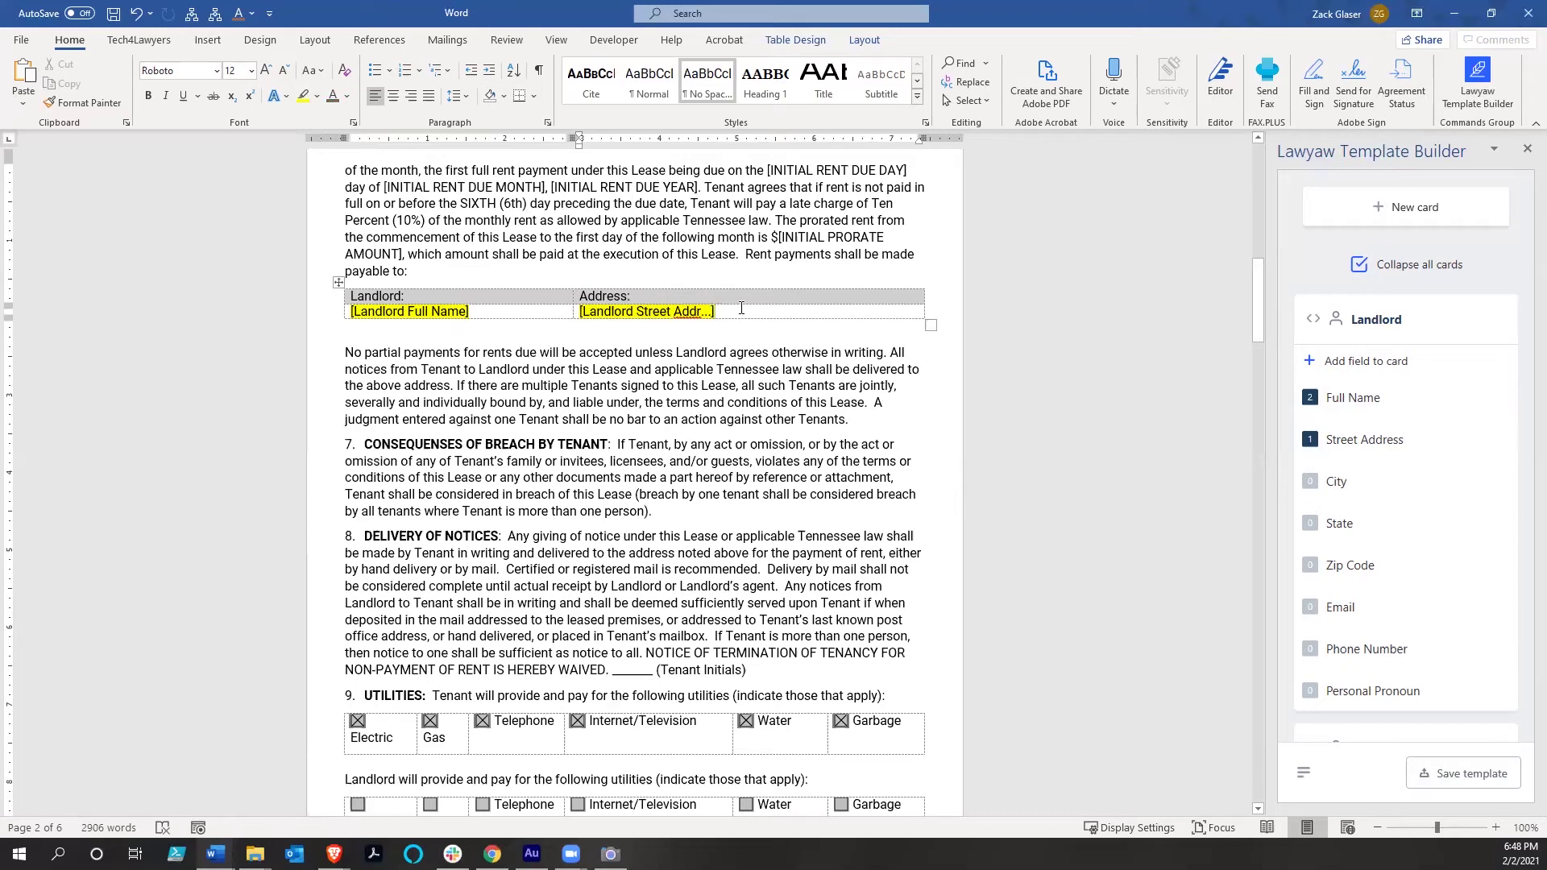
{"action": "mouse_move", "coordinate": [1409, 476]}
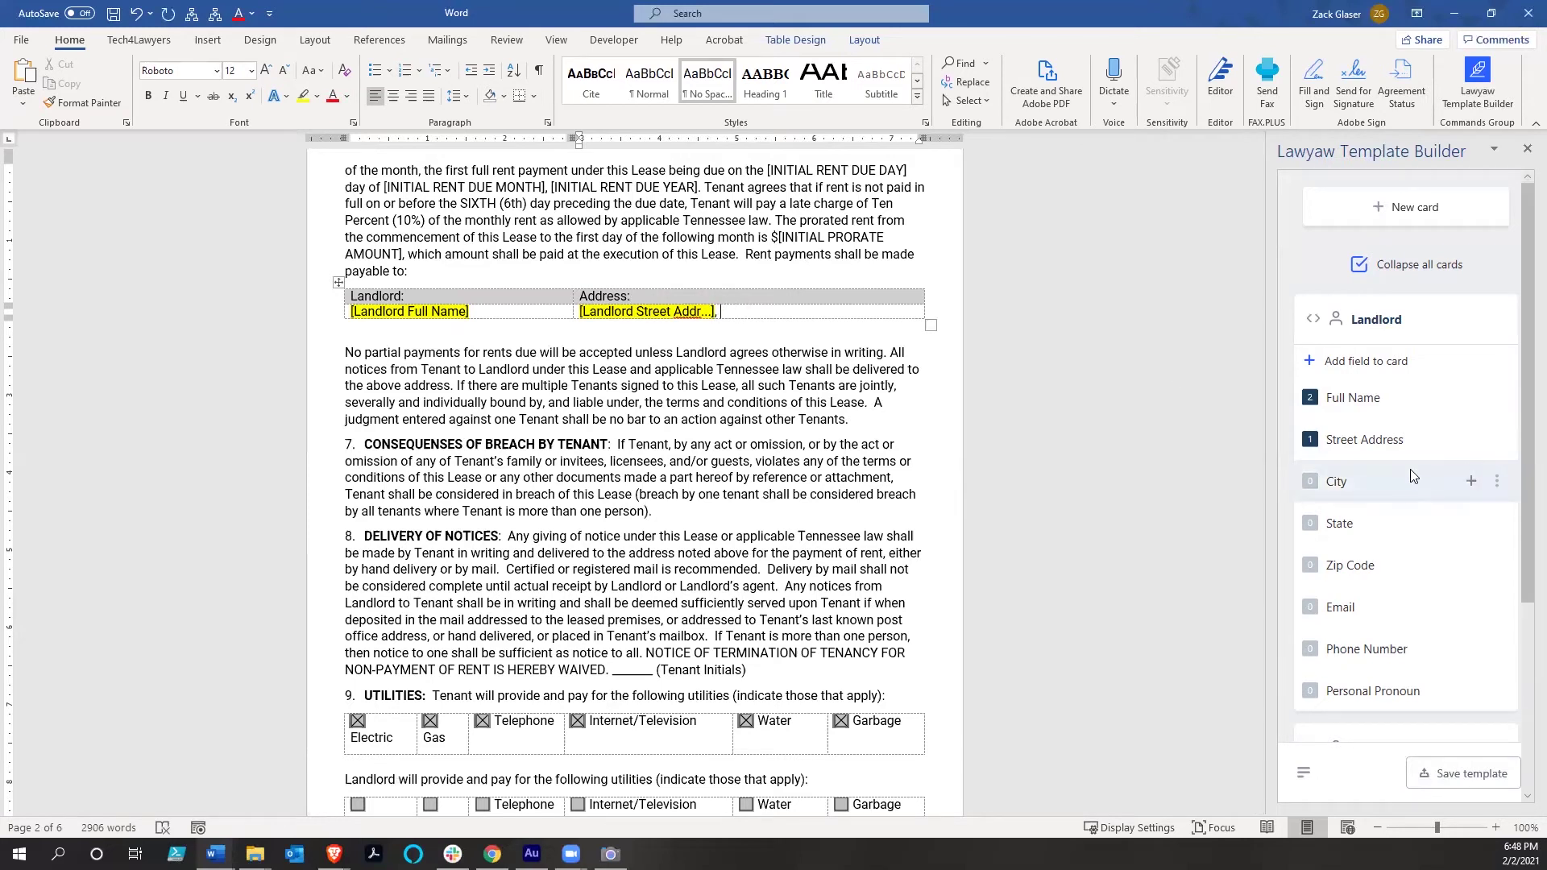
{"action": "left_click", "coordinate": [1472, 483]}
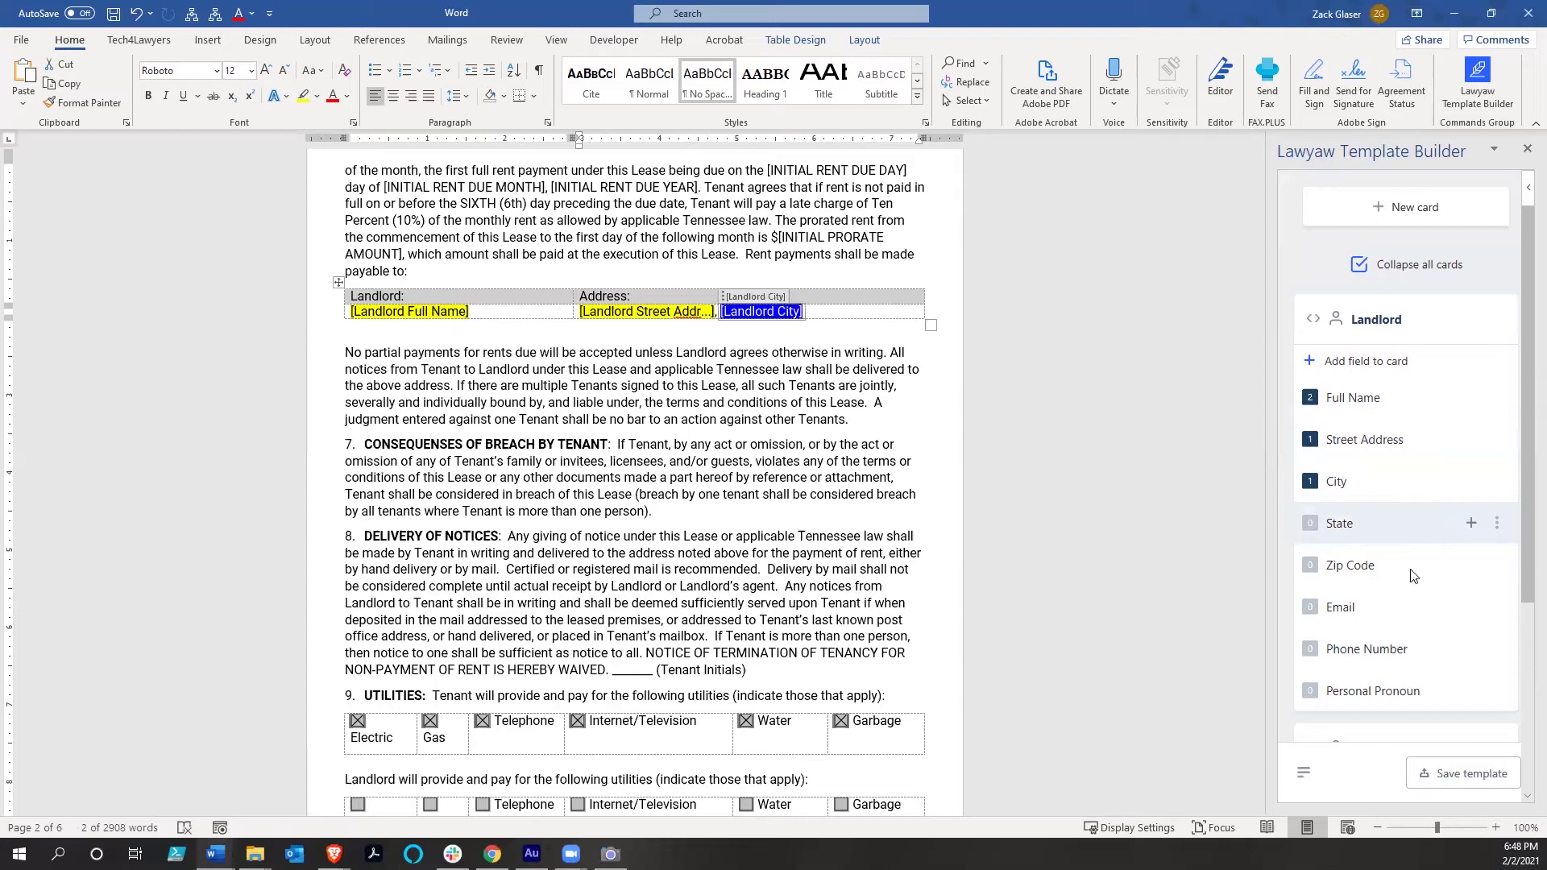
{"action": "left_click", "coordinate": [827, 310]}
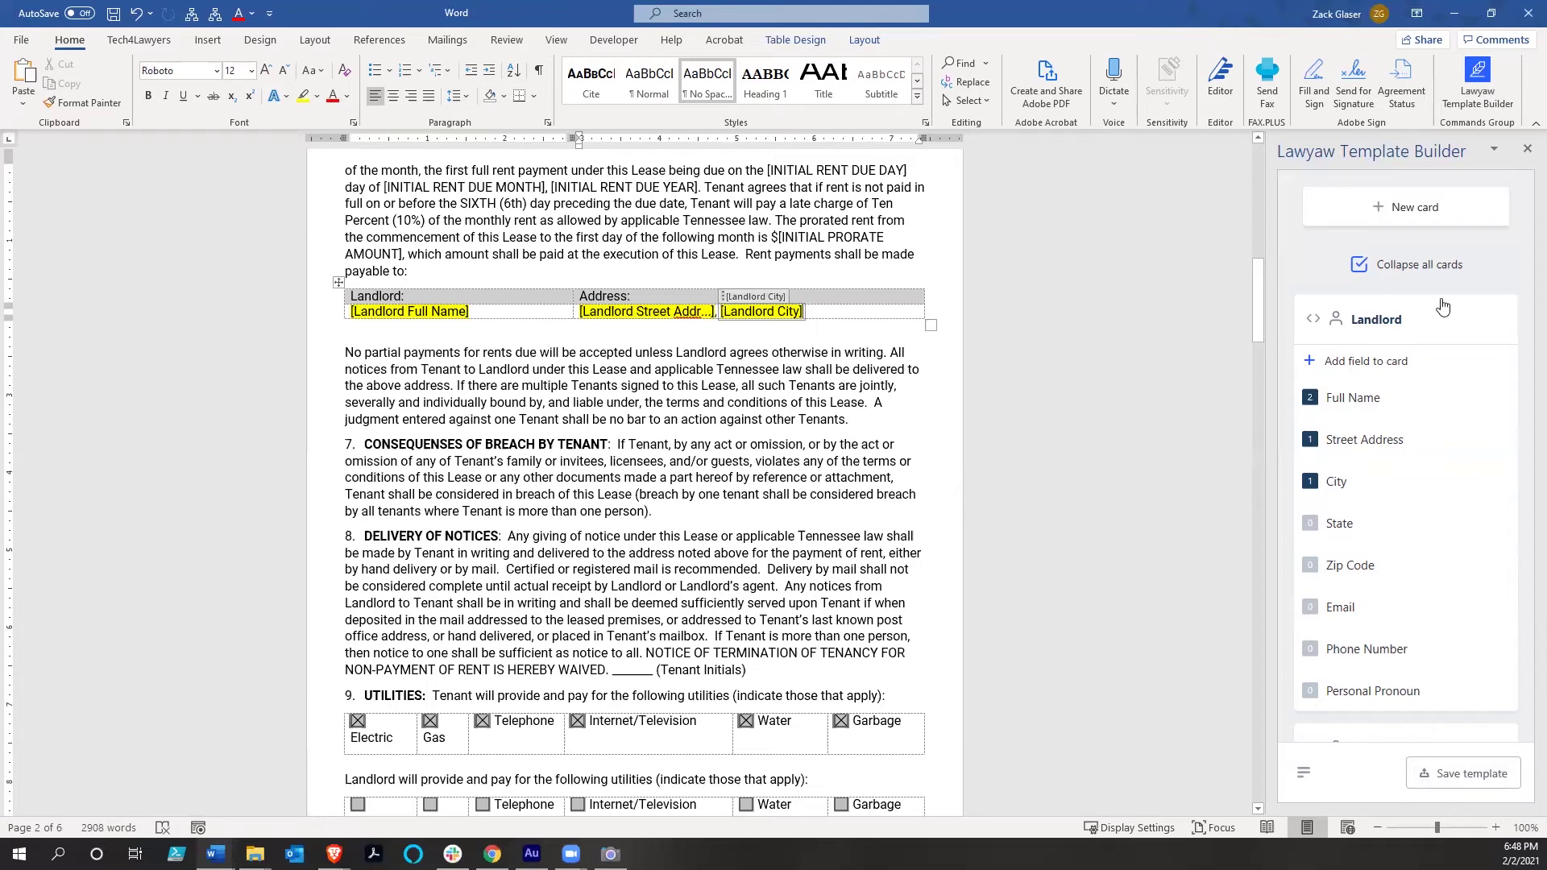
Collapse the Landlord card and return to the top of the lease
{"action": "left_click", "coordinate": [1314, 320]}
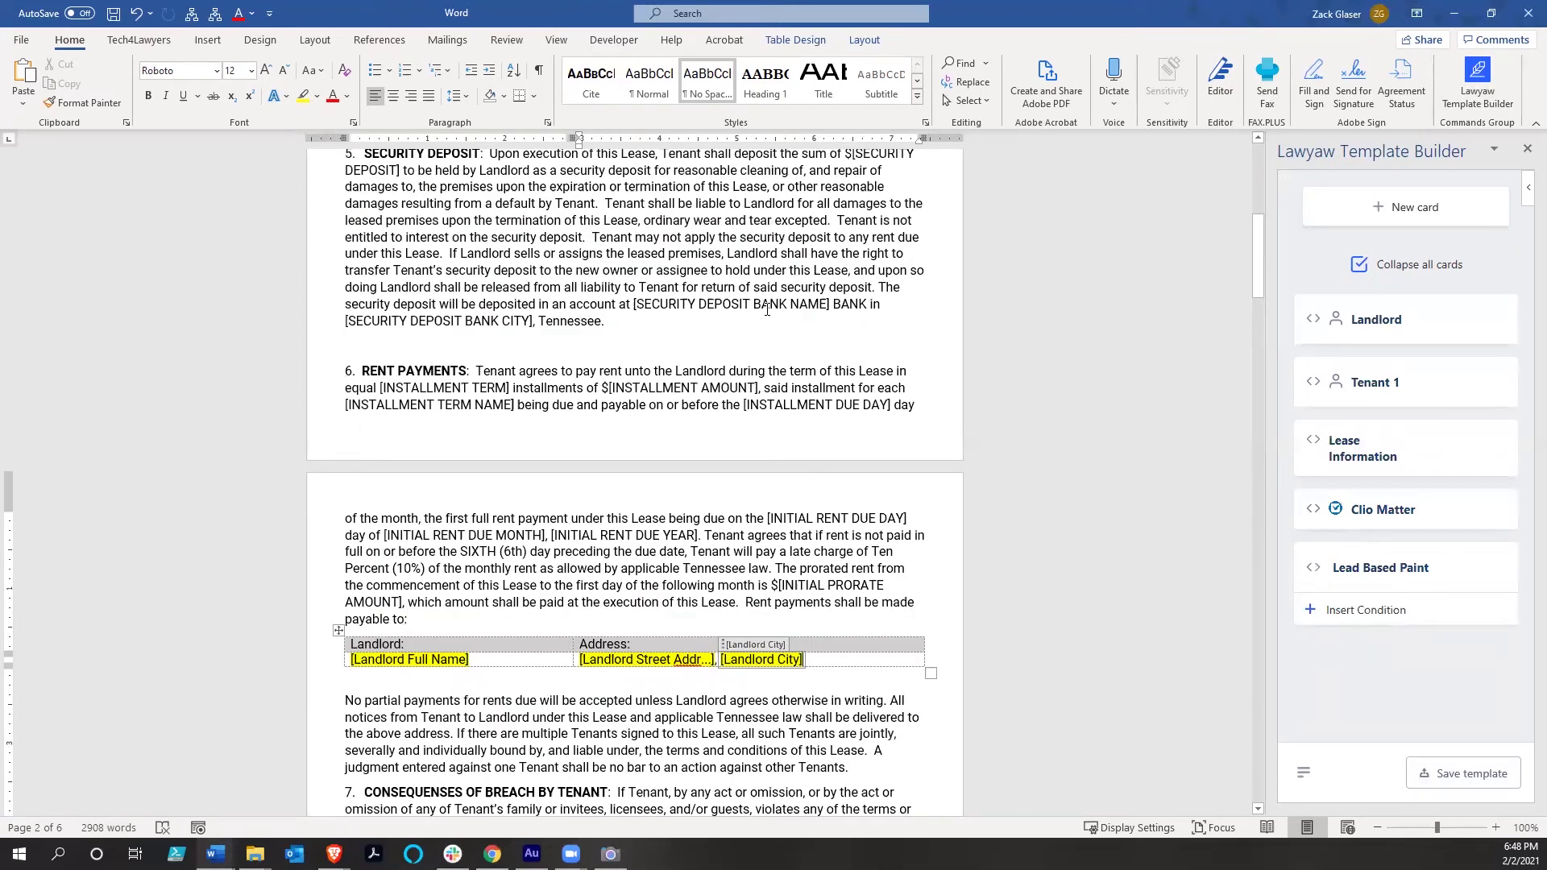
{"action": "scroll", "coordinate": [798, 310], "scroll_direction": "up", "scroll_amount": 8}
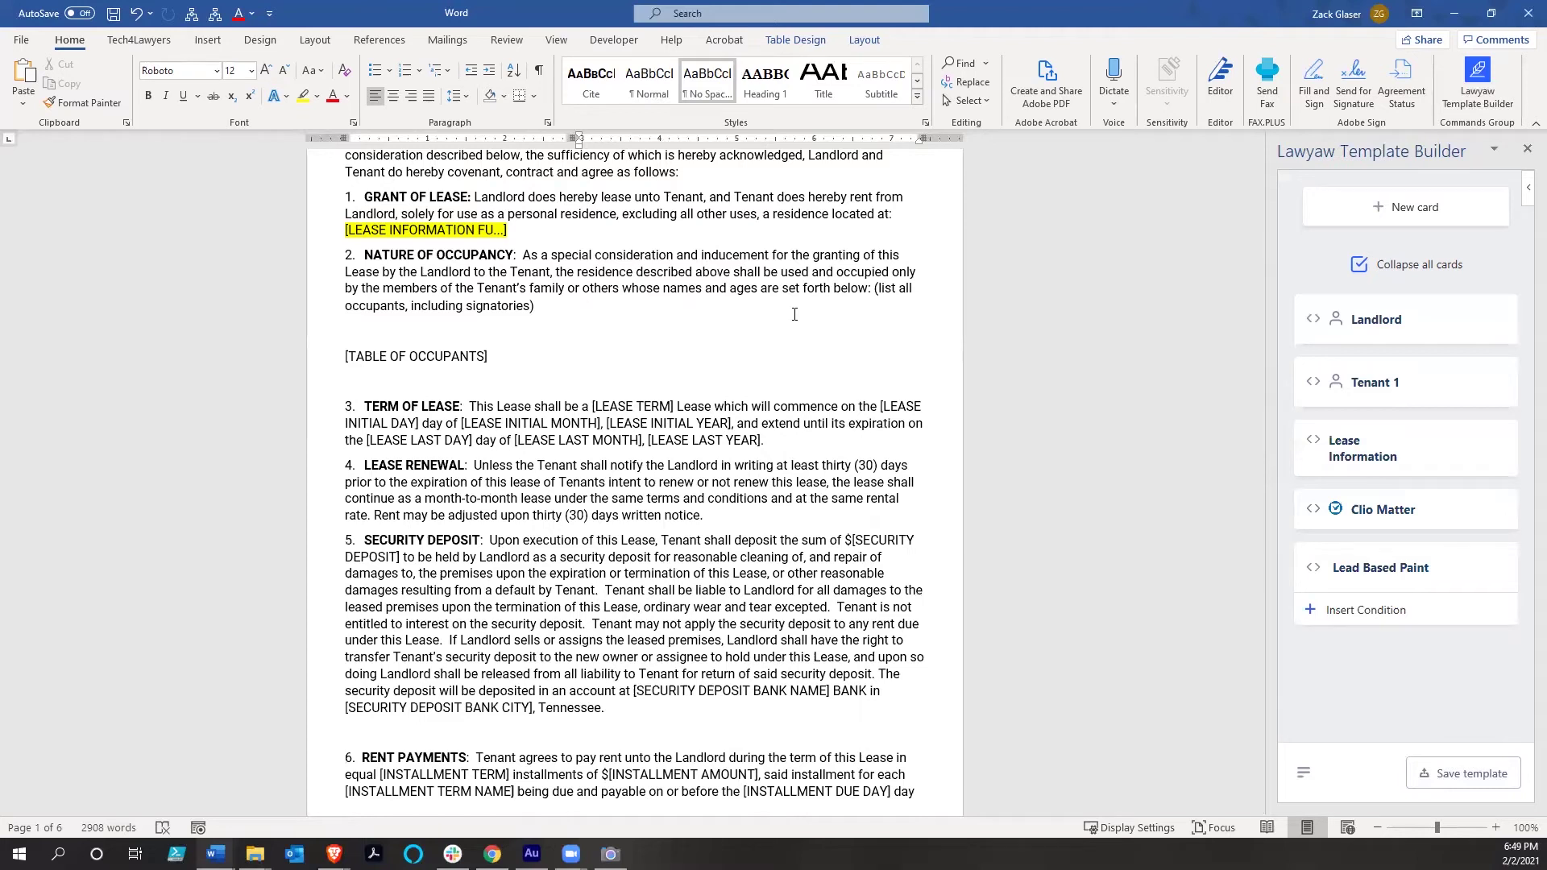
{"action": "scroll", "coordinate": [1126, 344], "scroll_direction": "up", "scroll_amount": 4}
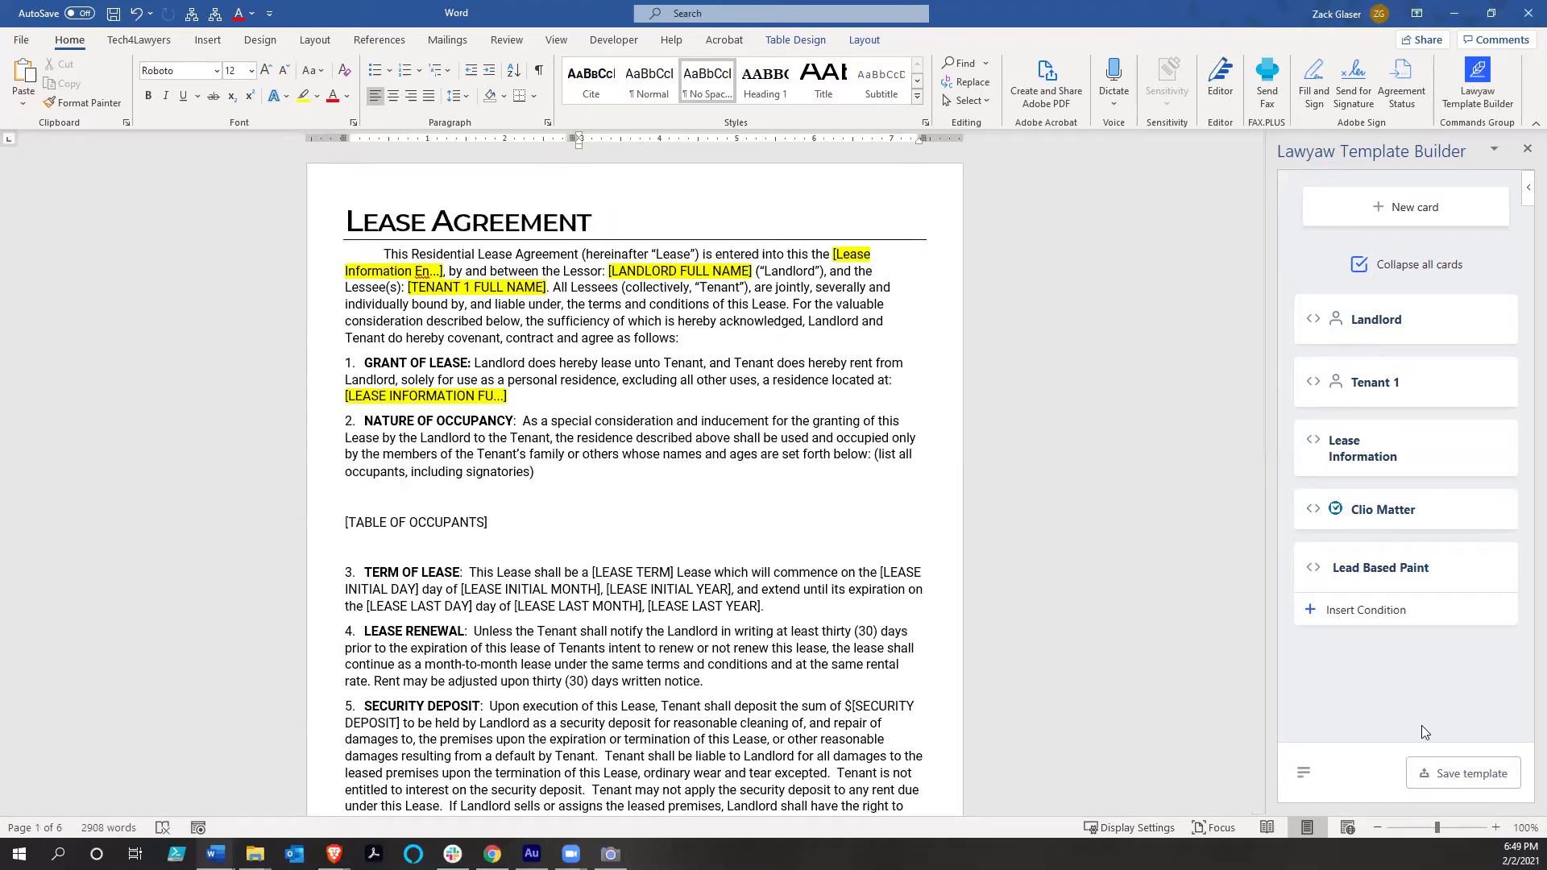
Update the existing Residential Lease template and choose to view it on lawyaw.com
{"action": "left_click", "coordinate": [1469, 775]}
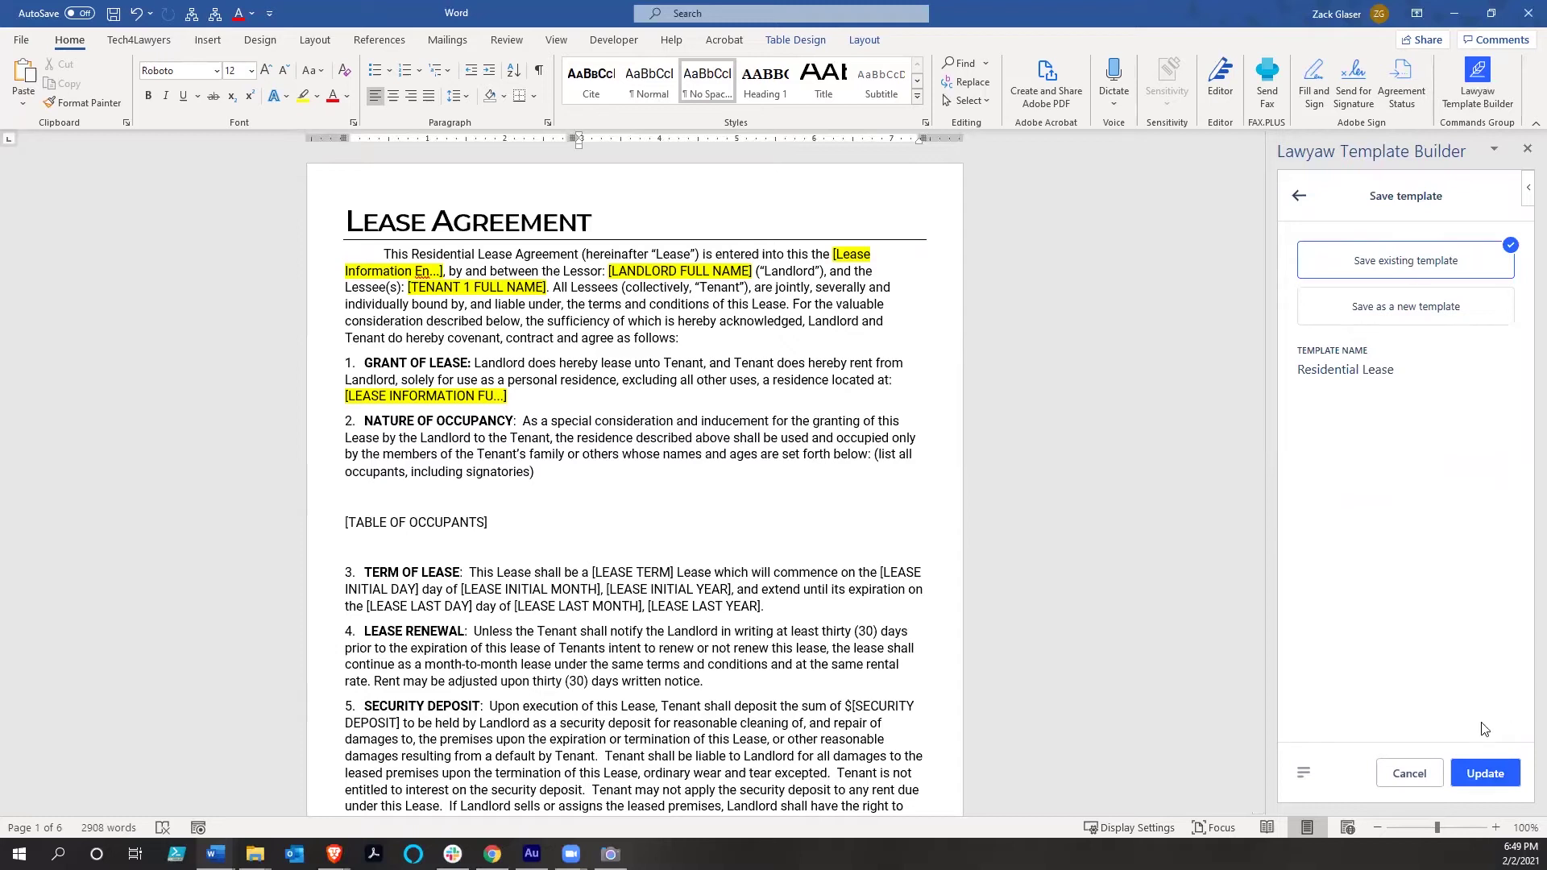
{"action": "left_click", "coordinate": [1486, 774]}
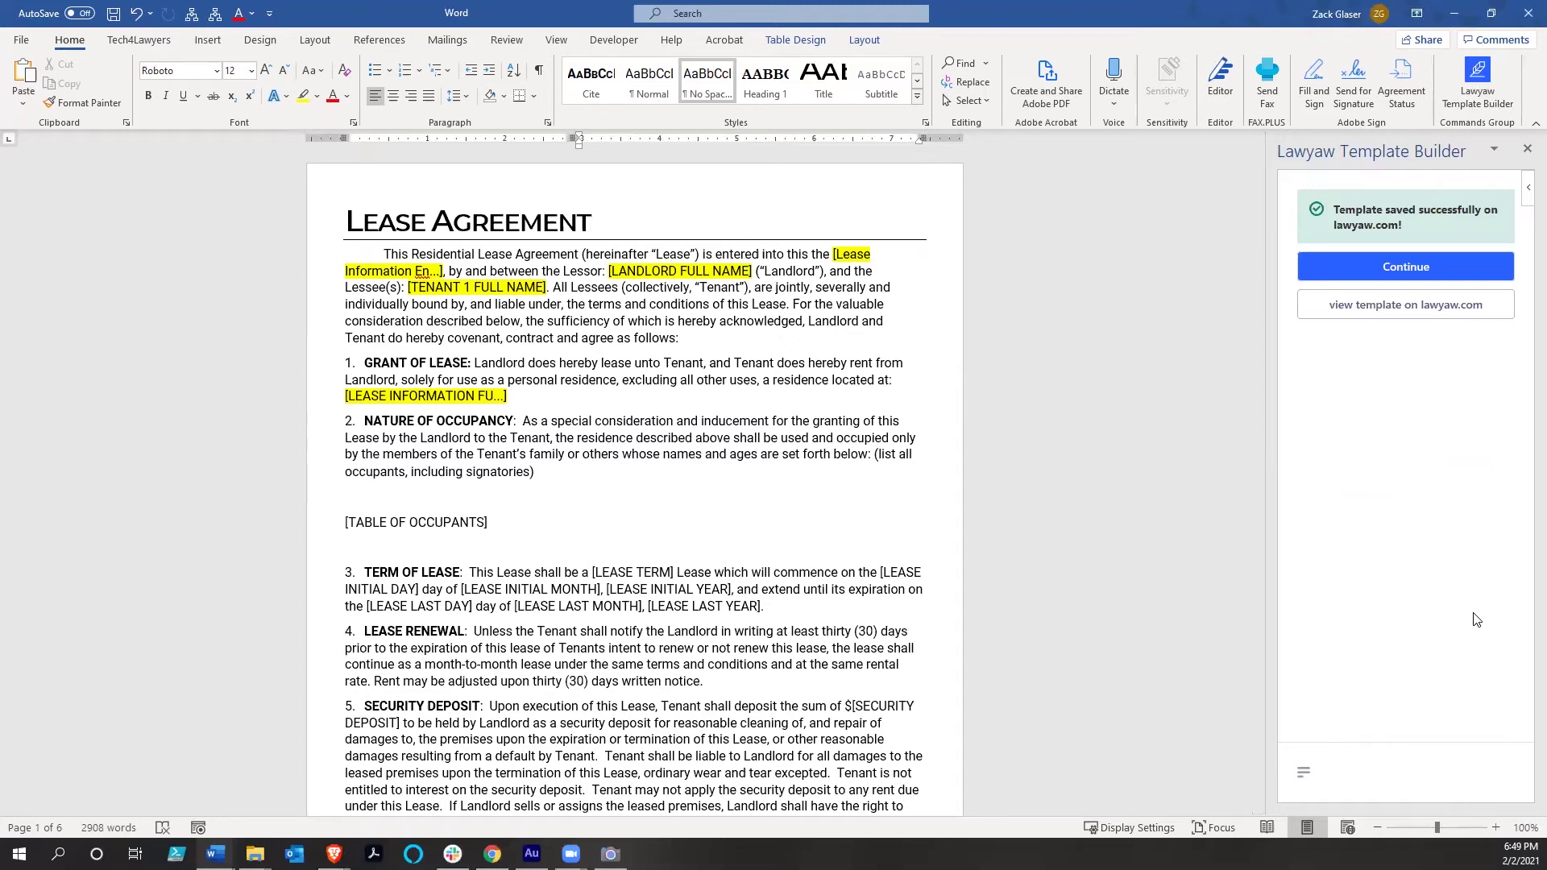
{"action": "left_click", "coordinate": [1419, 315]}
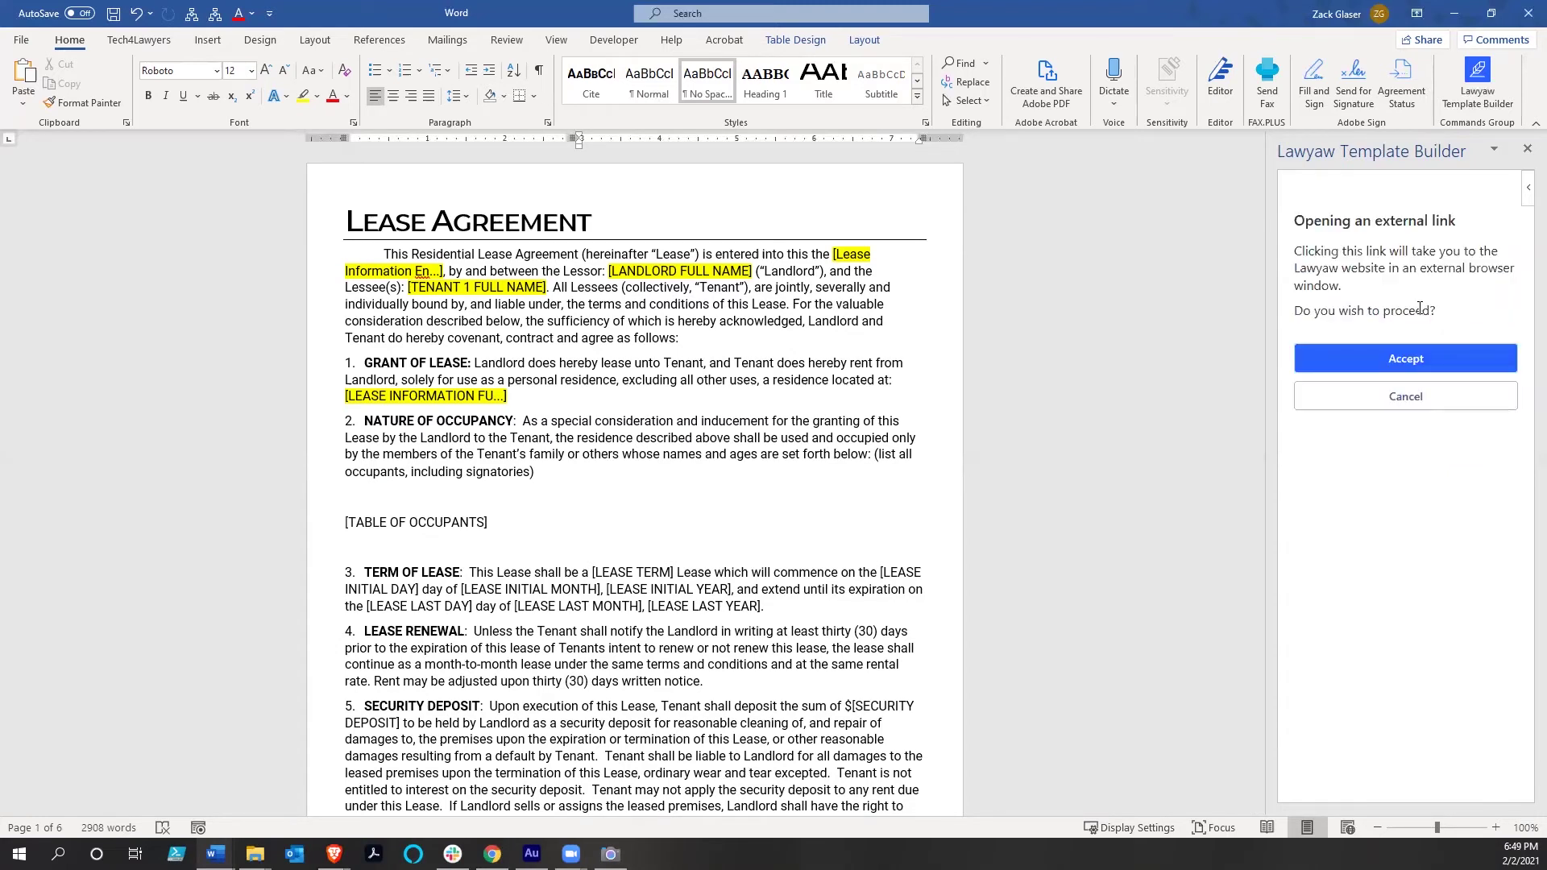
Open lawyaw.com, preview Residential Lease, and draft a new document titled Residential Lease
{"action": "left_click", "coordinate": [1409, 358]}
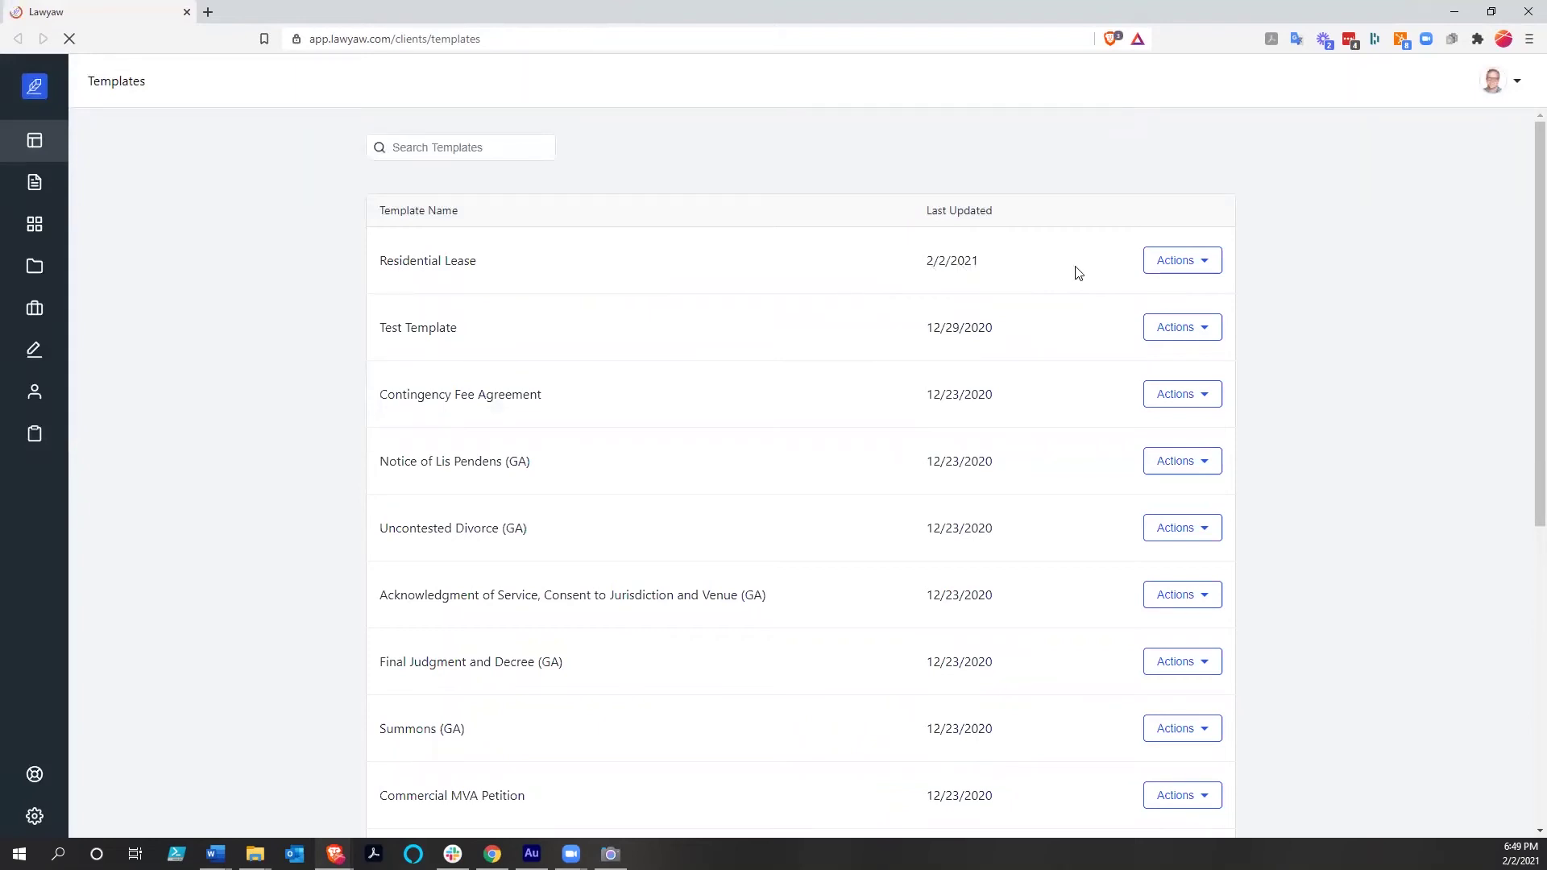
{"action": "left_click", "coordinate": [1209, 266]}
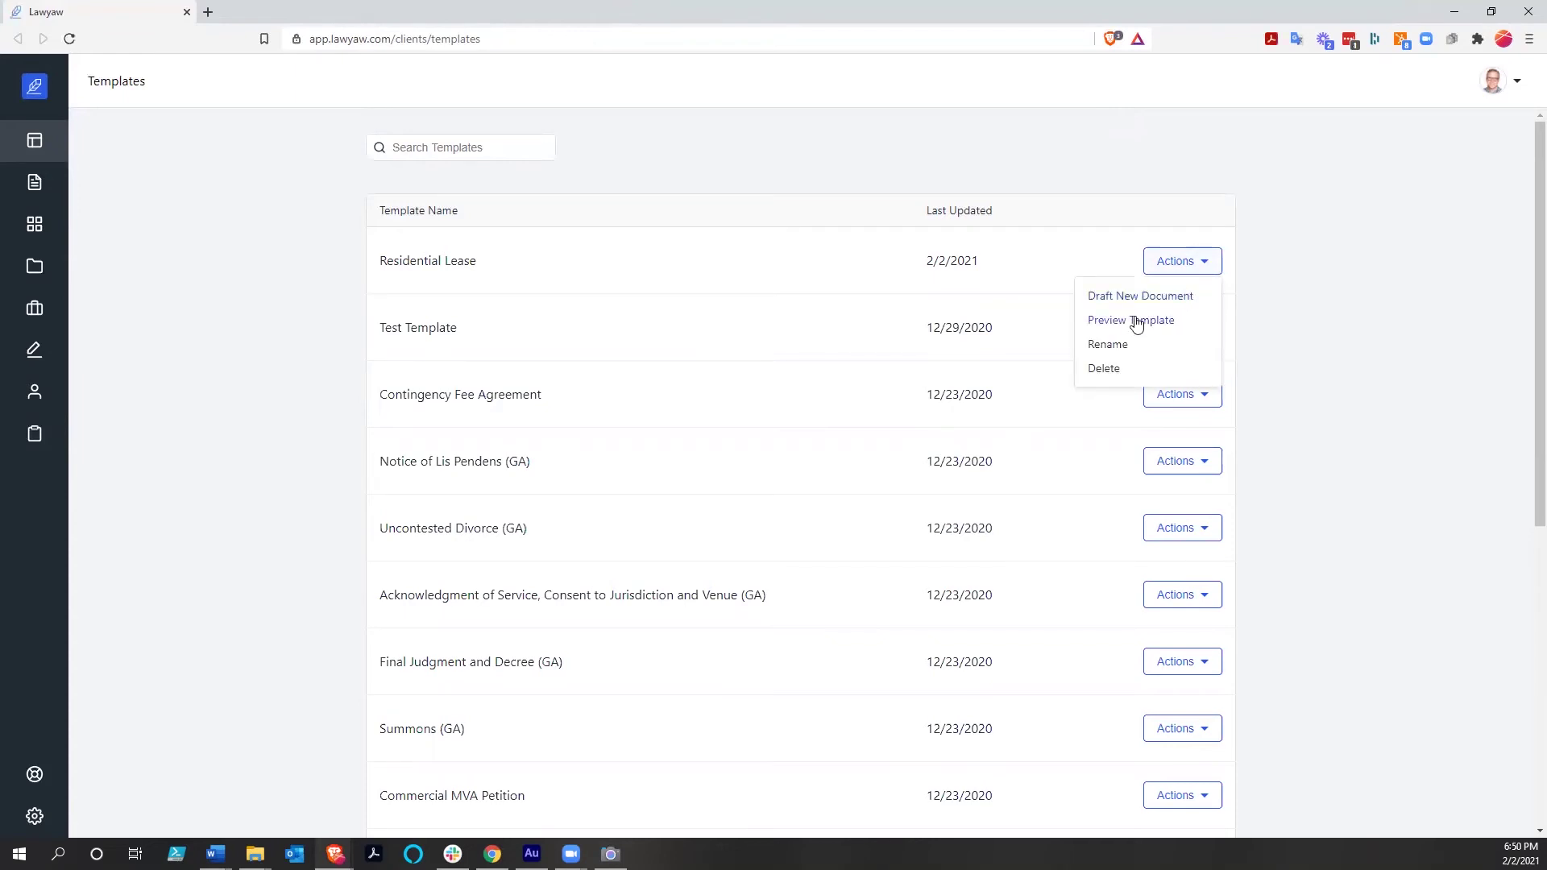
{"action": "left_click", "coordinate": [1136, 322]}
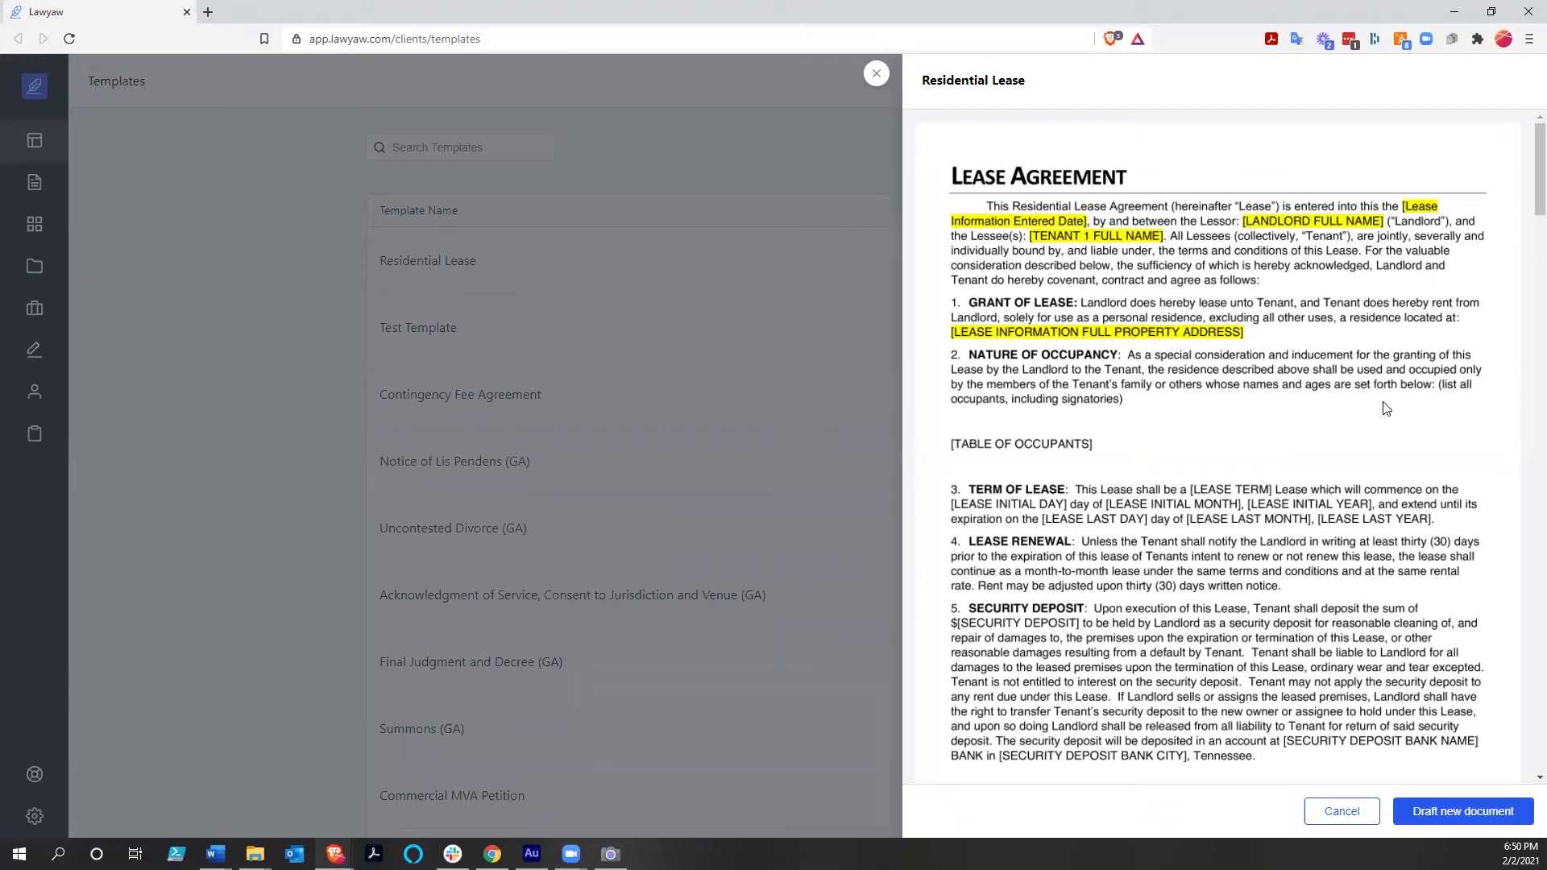
{"action": "left_click", "coordinate": [1446, 814]}
{"action": "left_click", "coordinate": [1450, 815]}
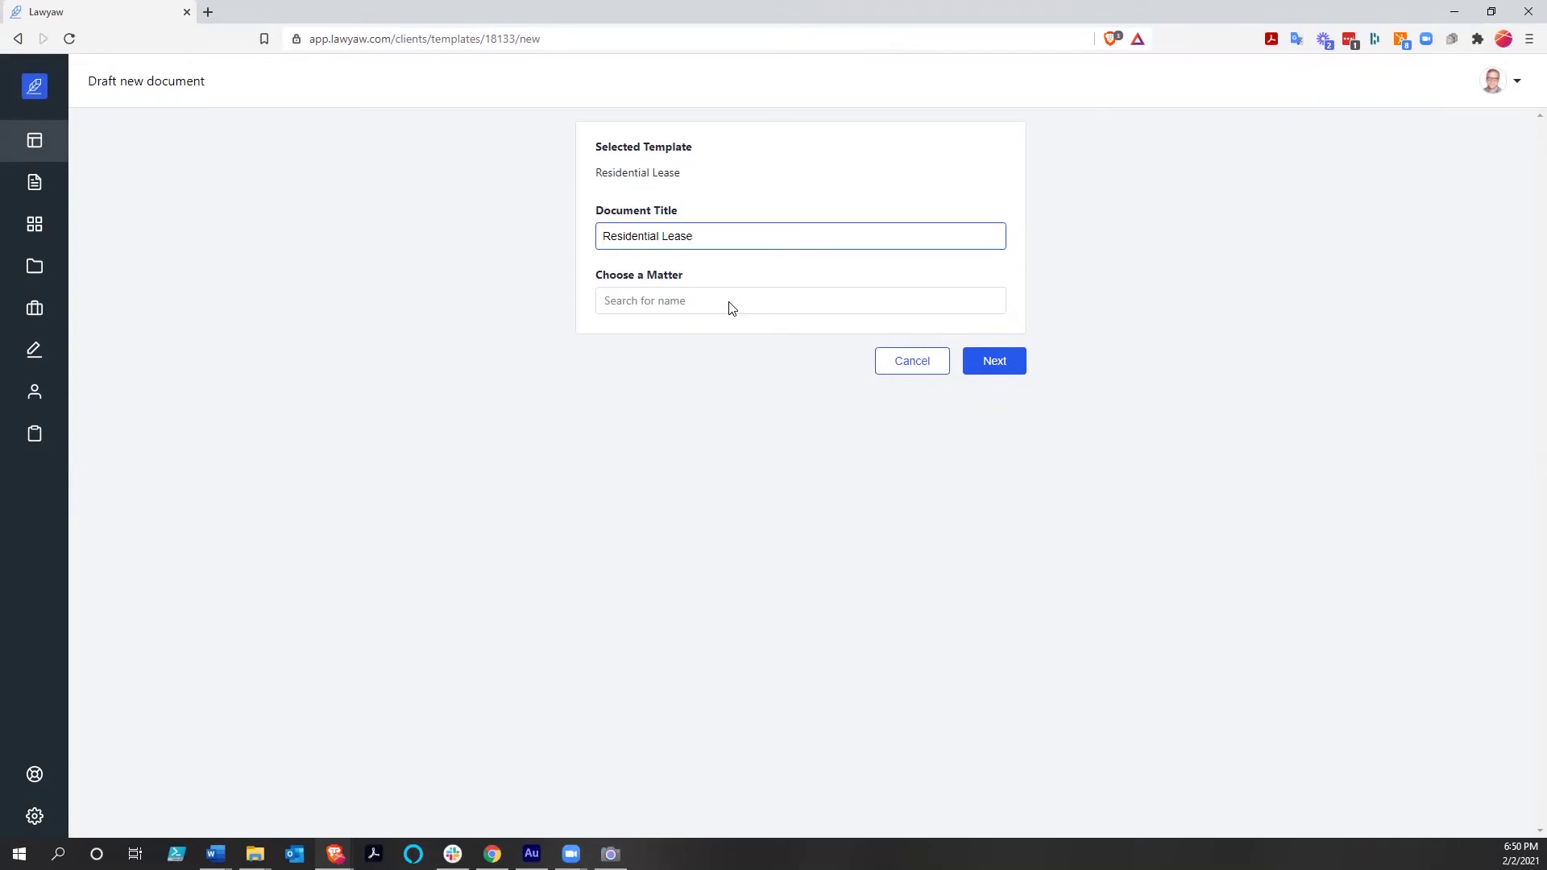
Assign matter 15 to the Residential Lease draft and continue to the questionnaire
{"action": "left_click", "coordinate": [731, 309]}
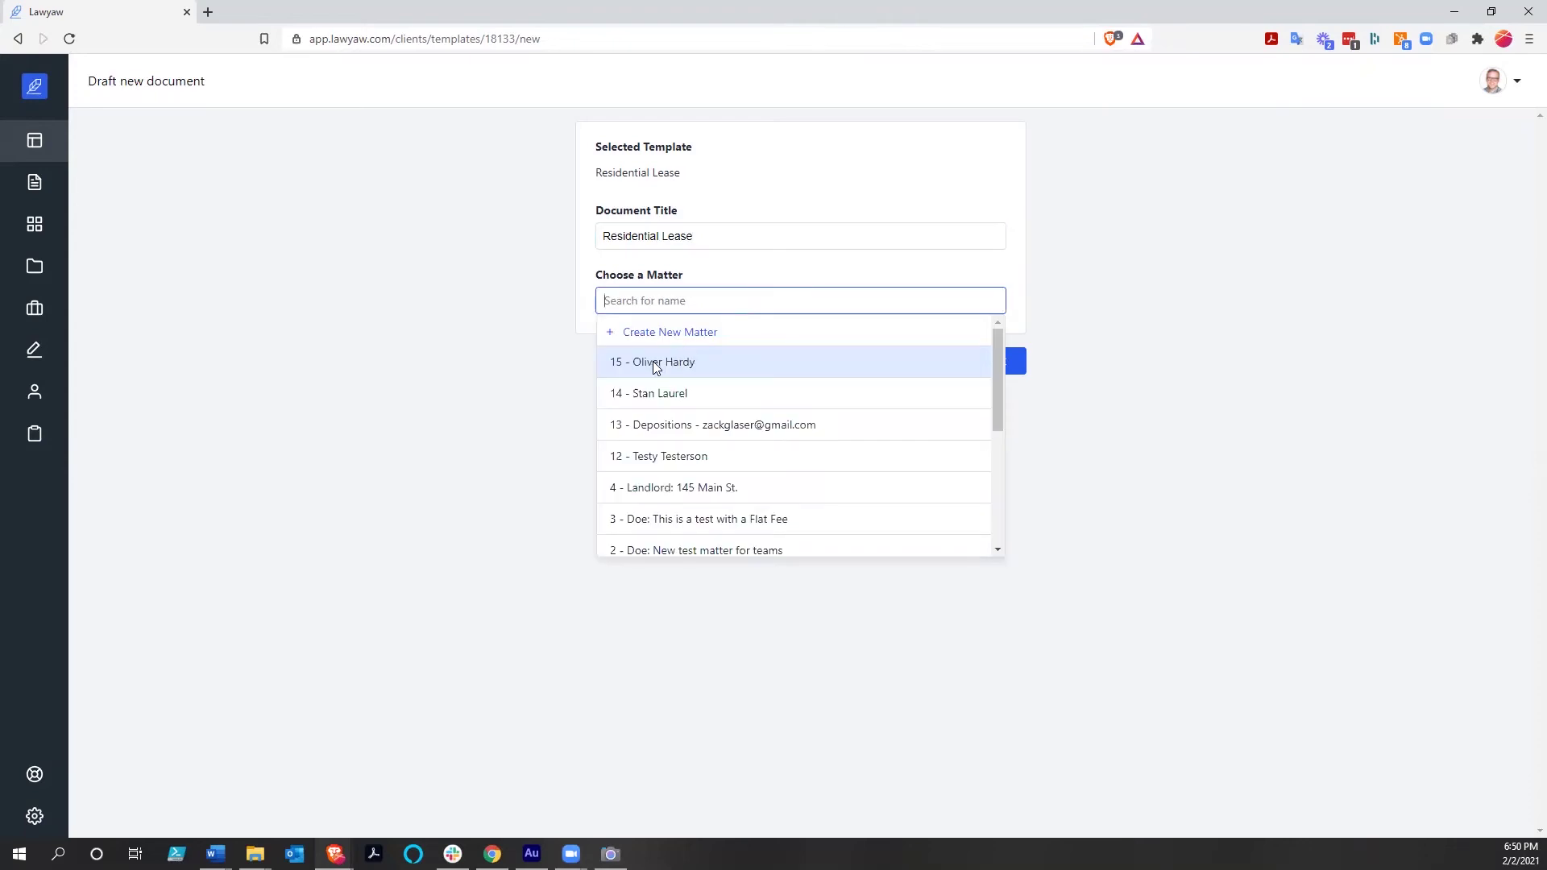
{"action": "left_click", "coordinate": [989, 364]}
{"action": "left_click", "coordinate": [995, 366]}
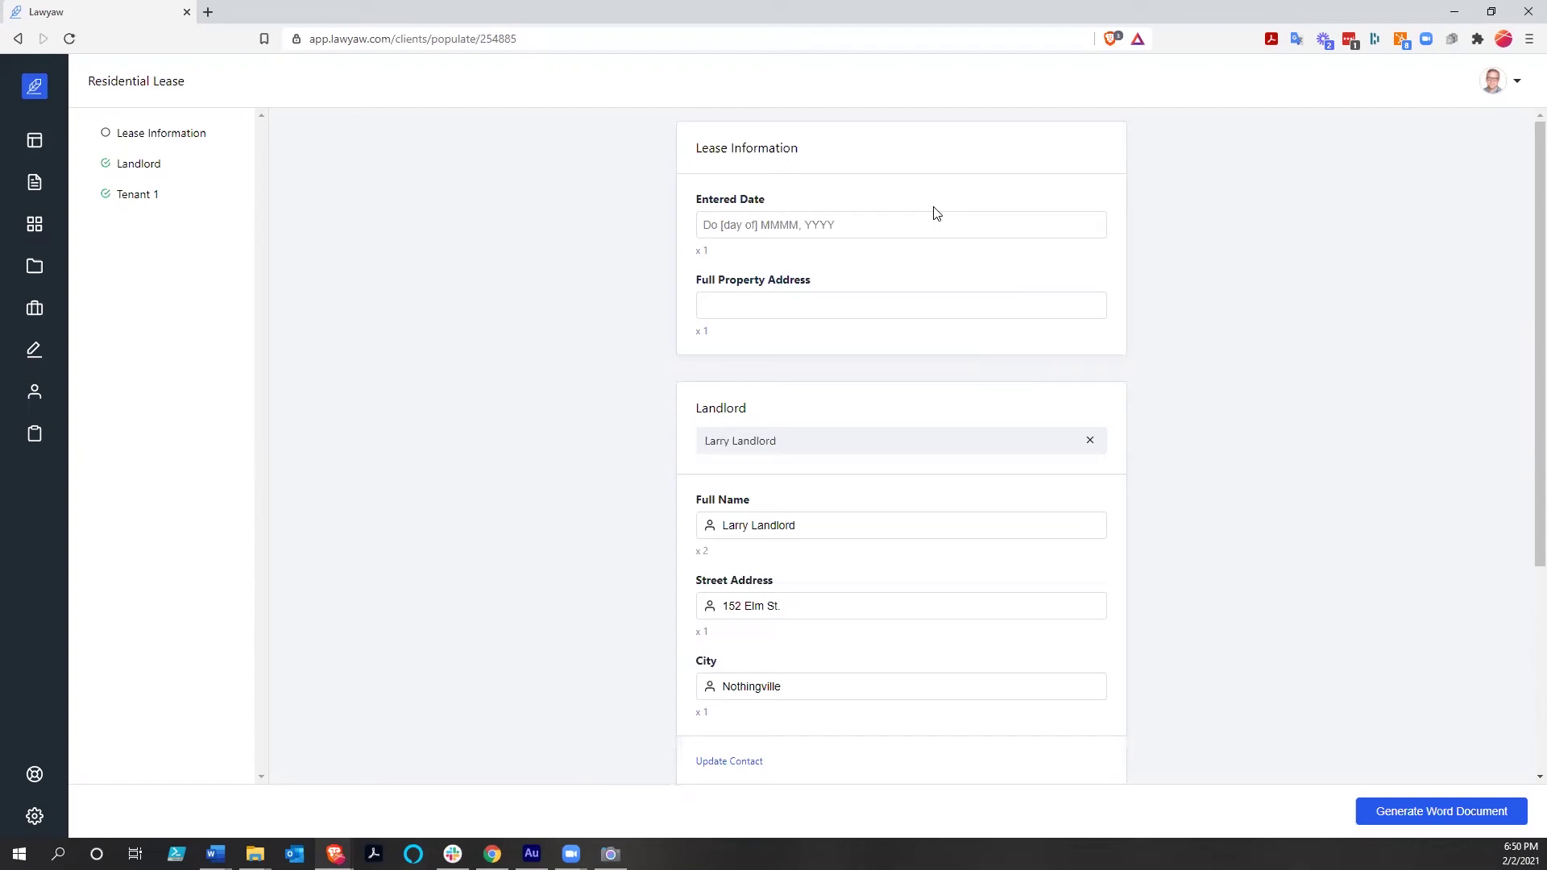
Set Entered Date to 3rd February 2021, enter the full property address, keep the landlord contact
{"action": "left_click", "coordinate": [824, 228]}
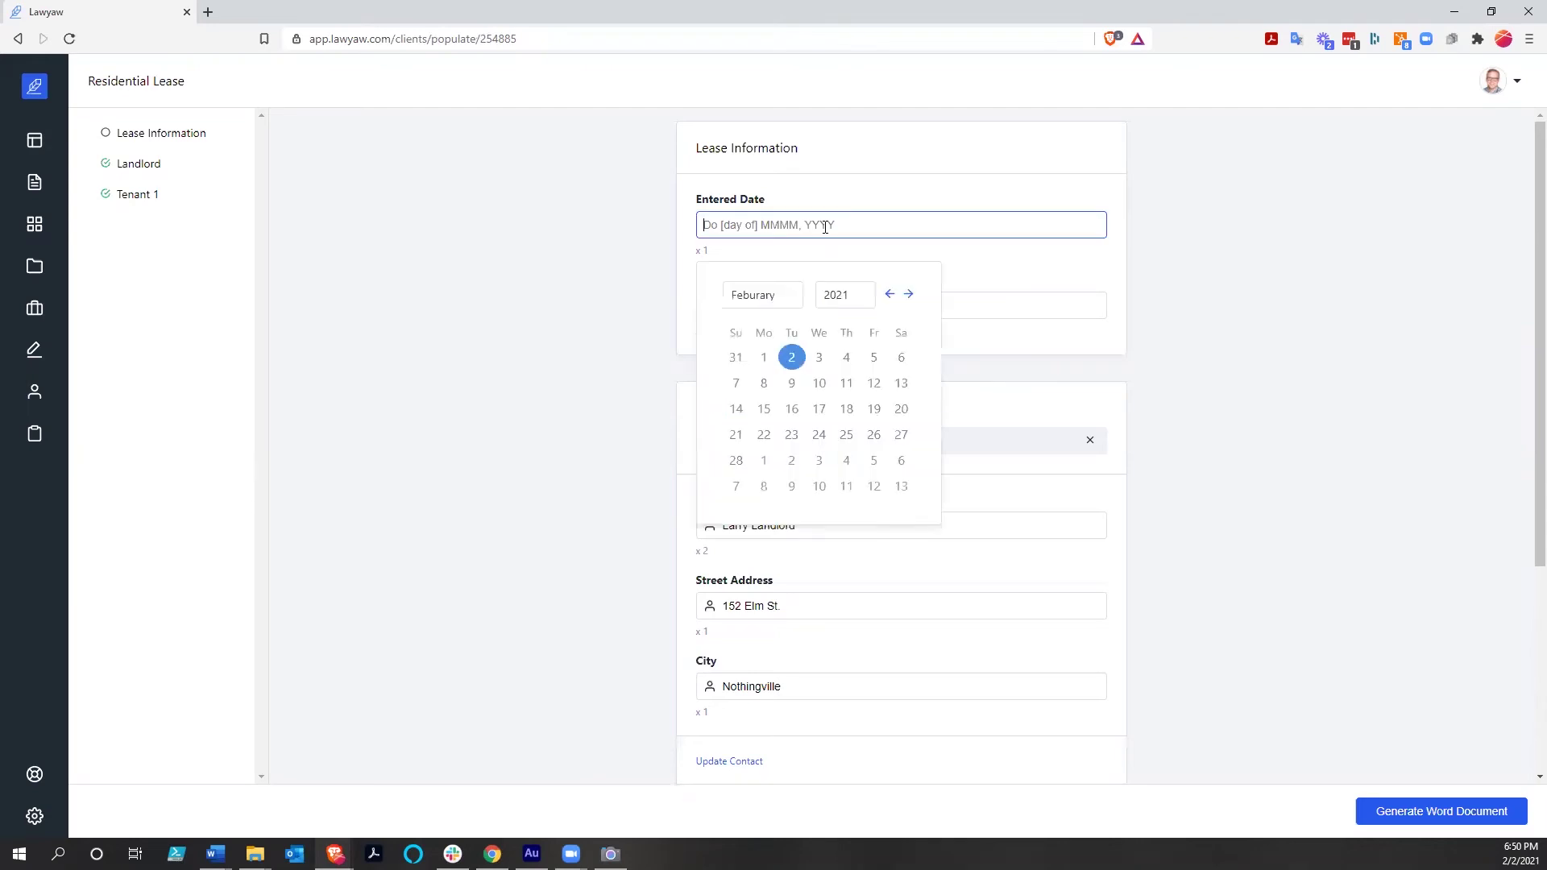
{"action": "left_click", "coordinate": [819, 358]}
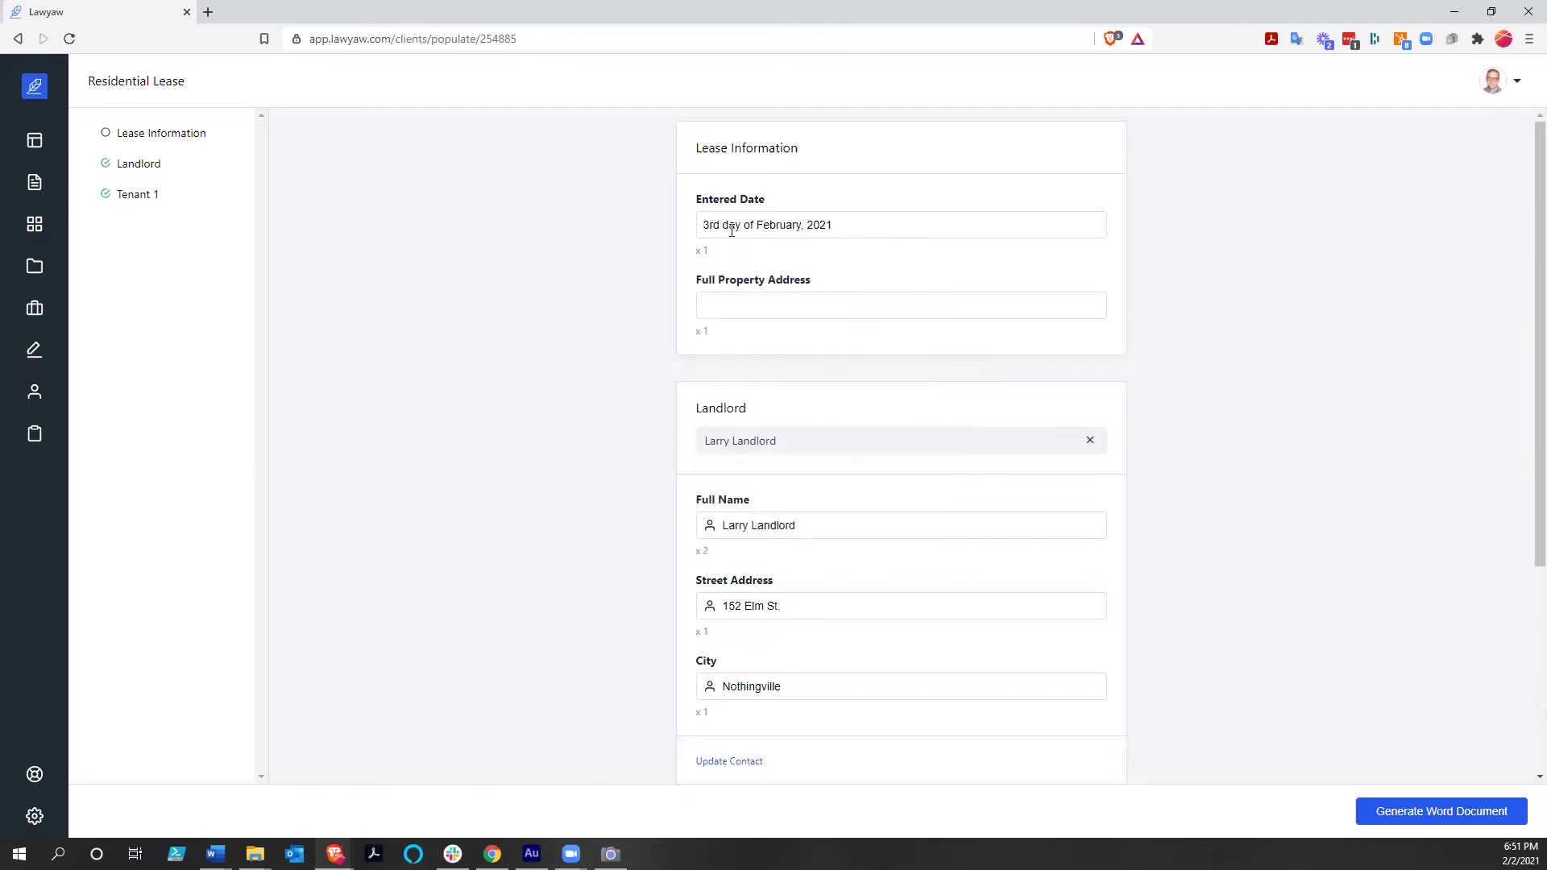
{"action": "left_click", "coordinate": [723, 308]}
{"action": "type", "text": "123"}
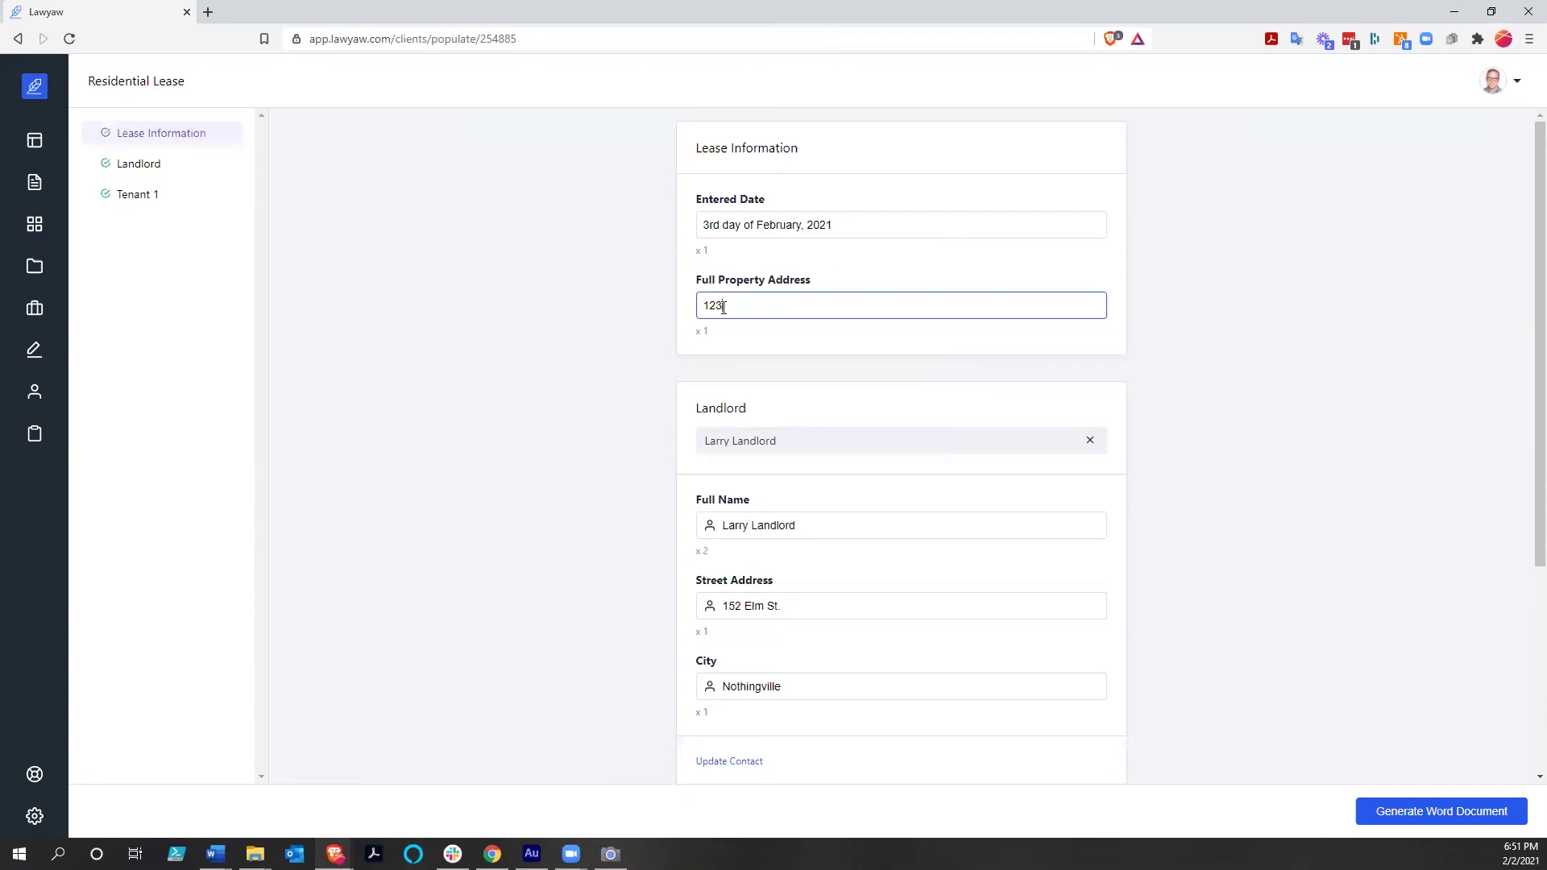
{"action": "type", "text": " Main St., Humansville, MO 36528"}
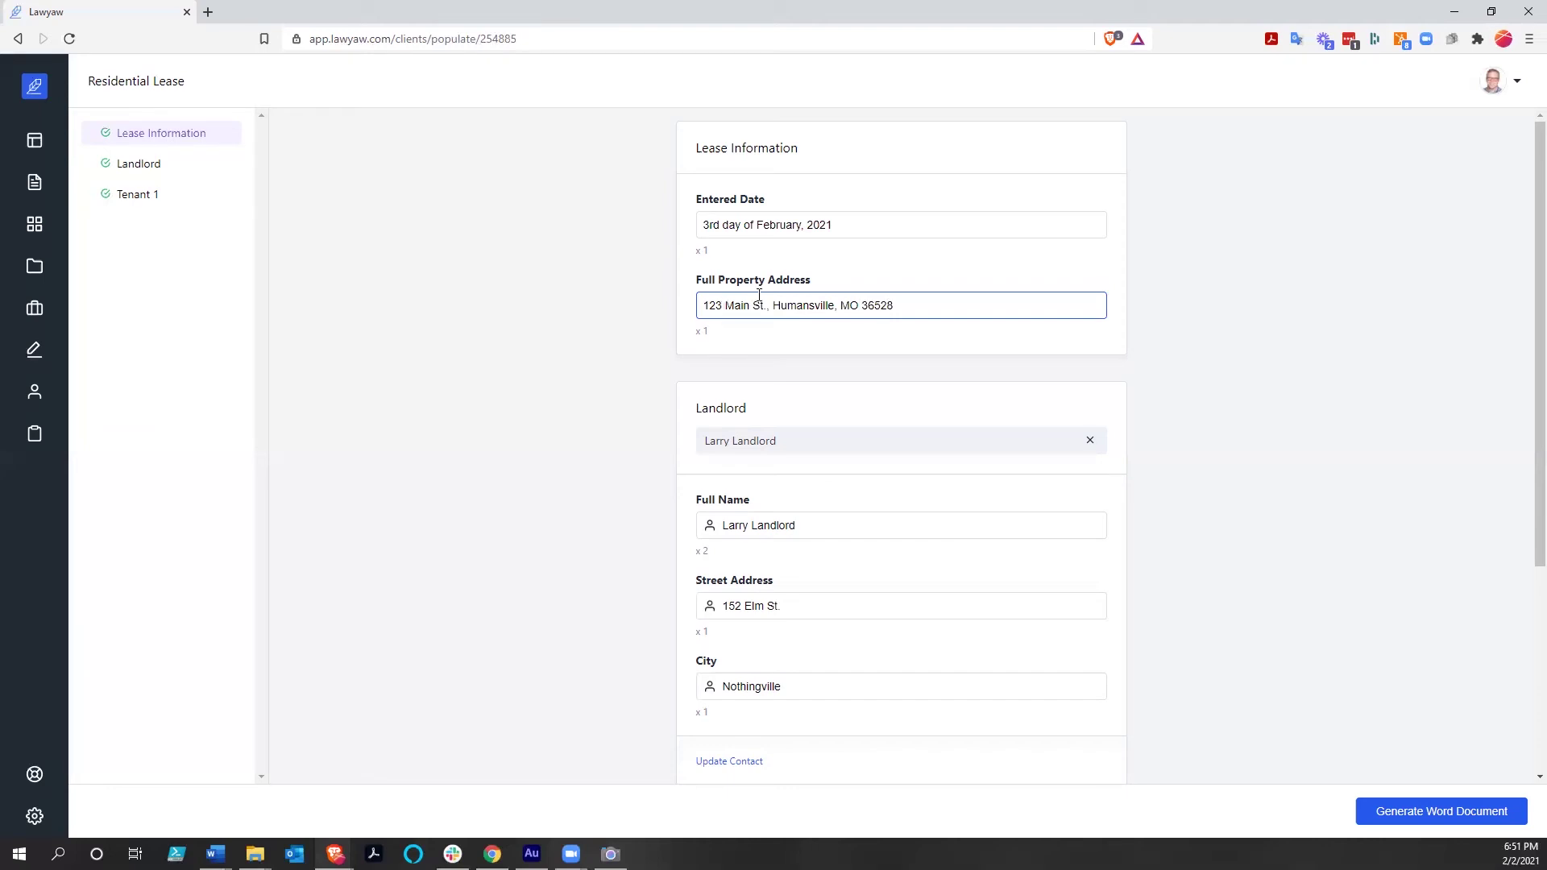
{"action": "scroll", "coordinate": [632, 400], "scroll_direction": "down", "scroll_amount": 1}
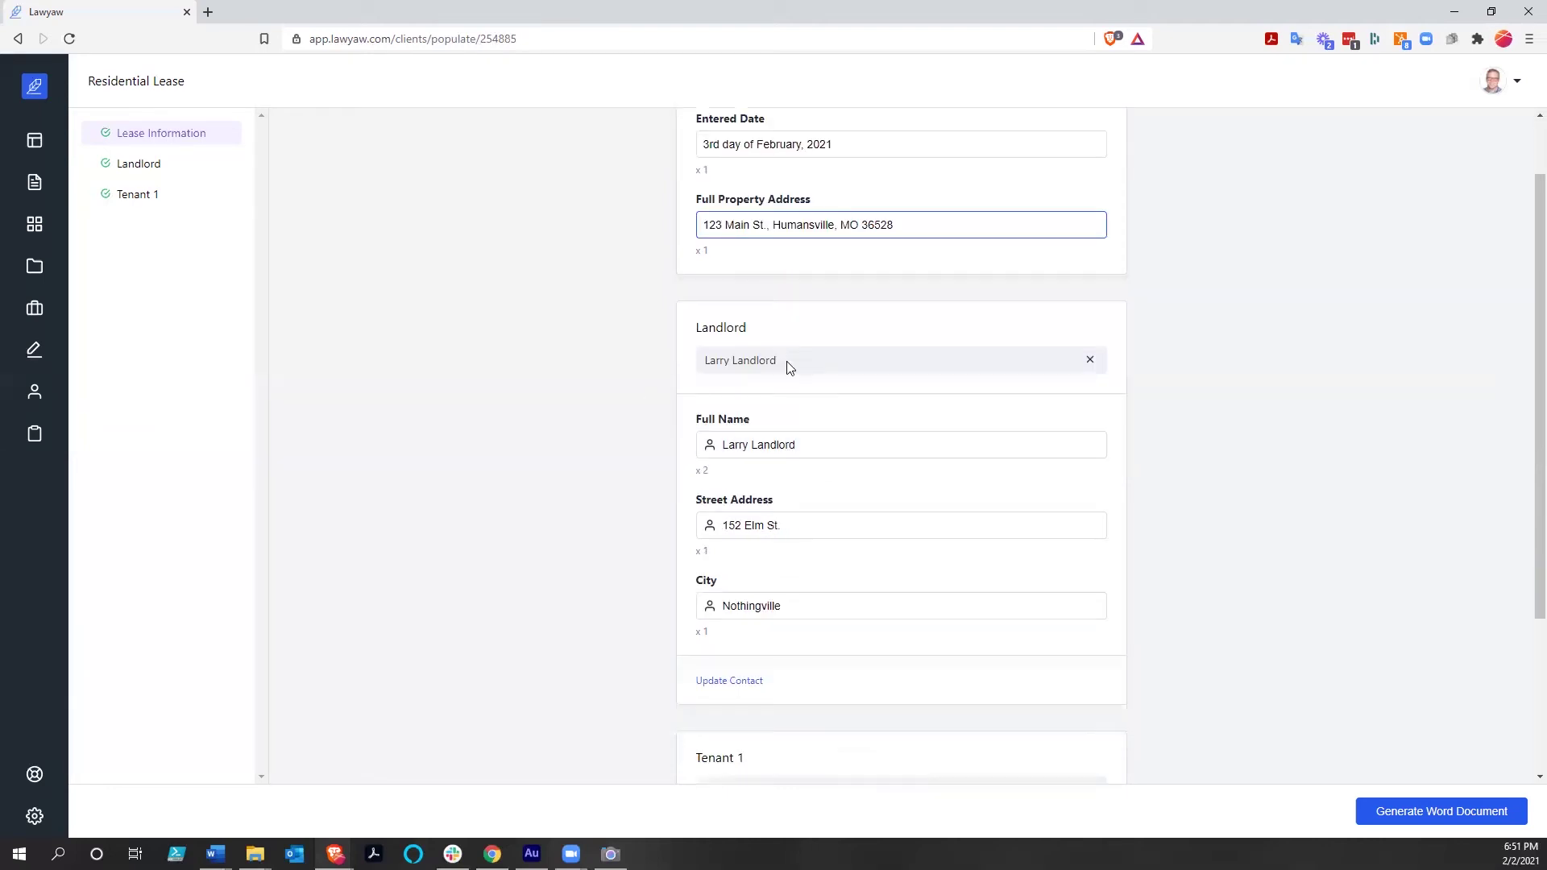
{"action": "left_click", "coordinate": [788, 368]}
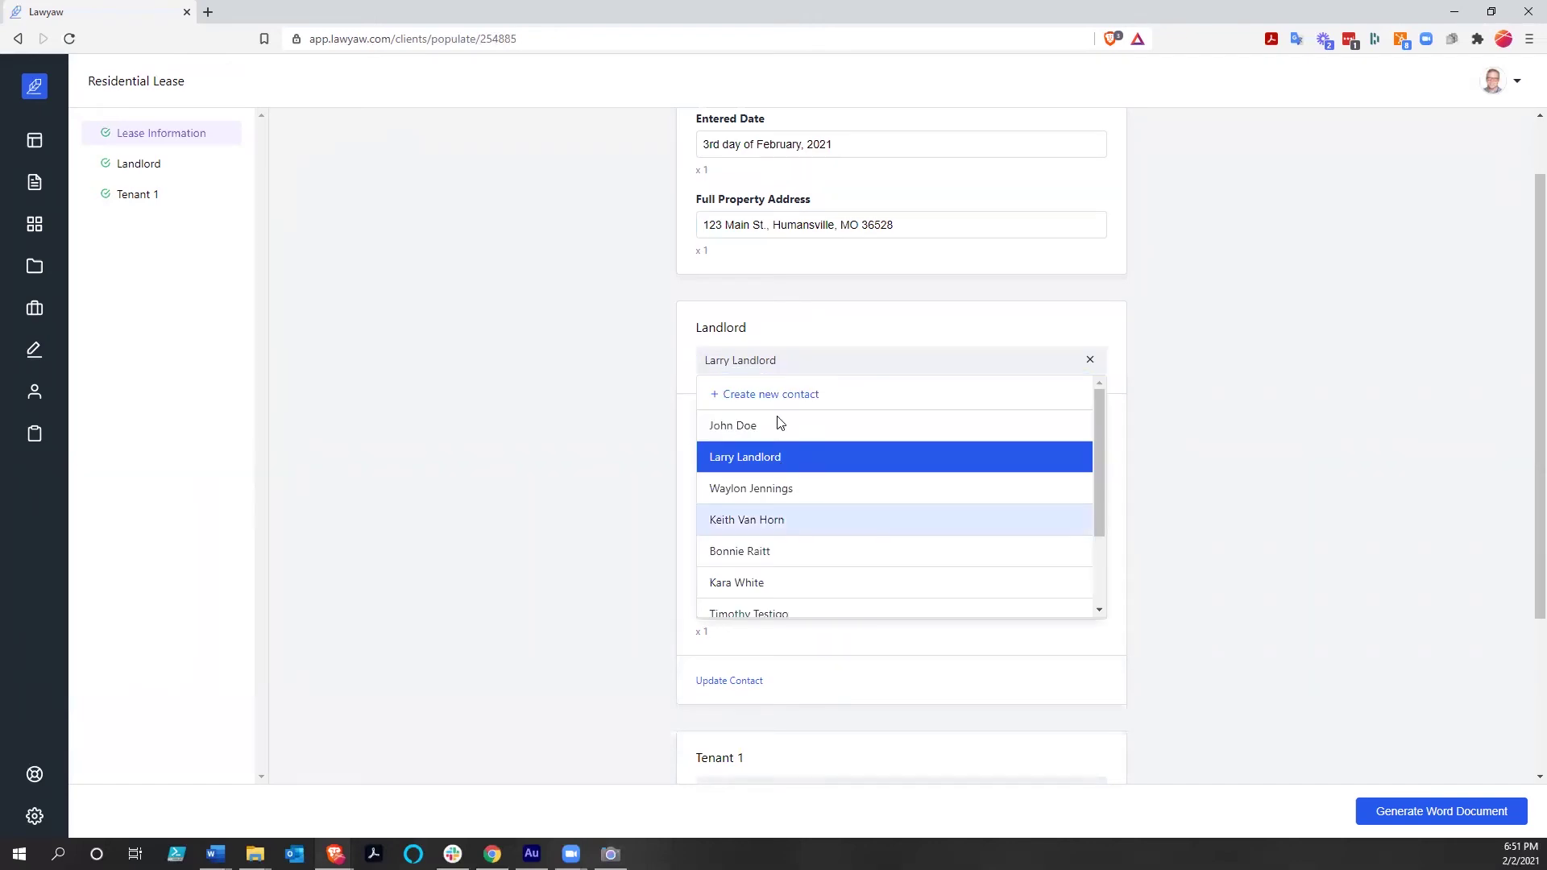
{"action": "left_click", "coordinate": [654, 378]}
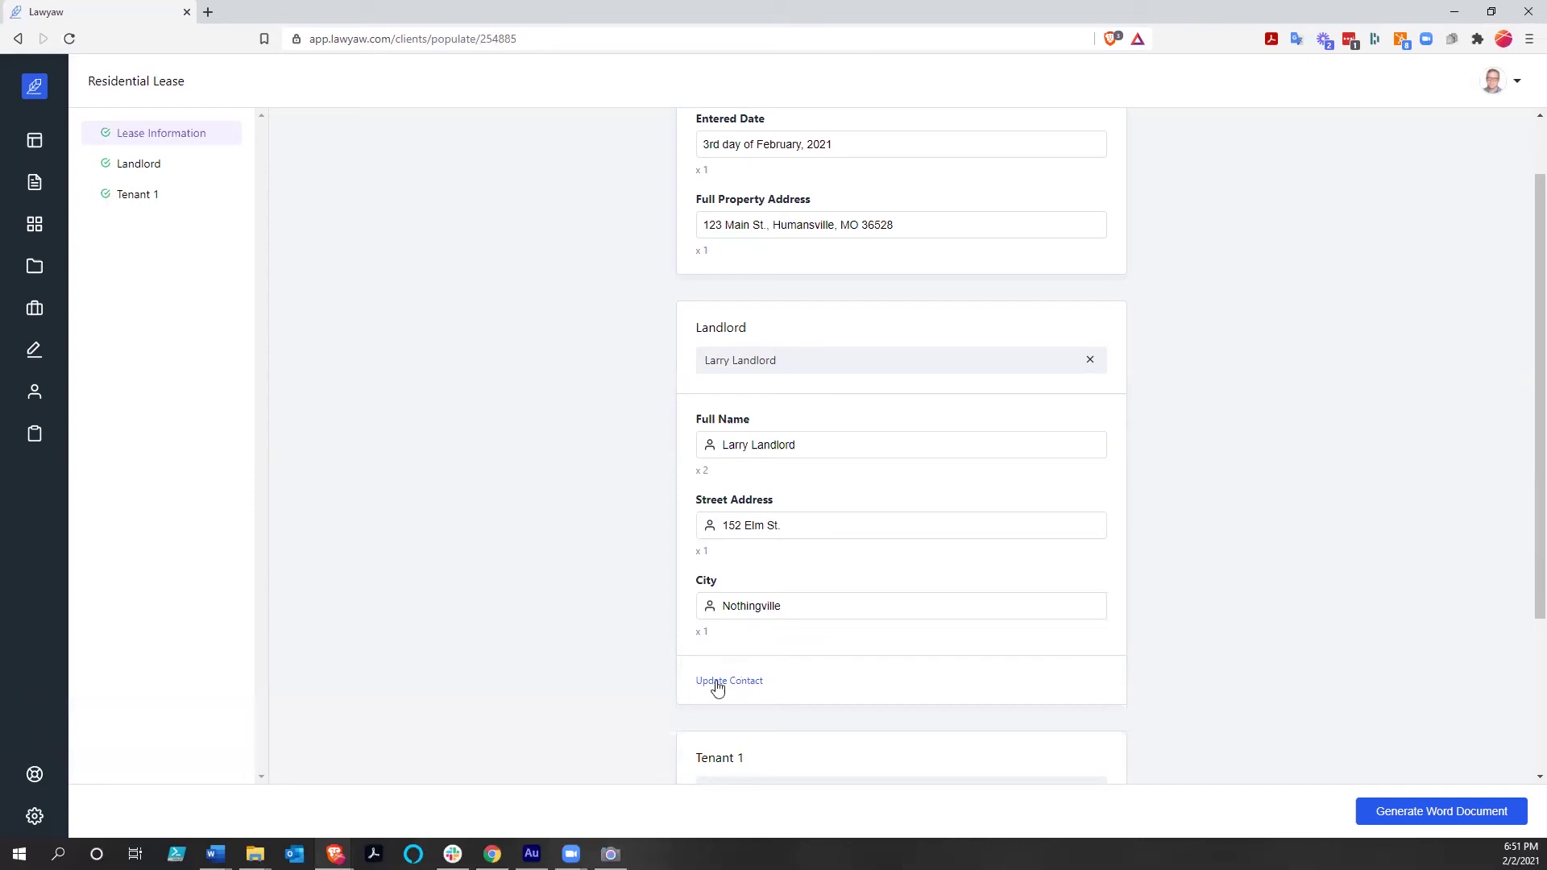
{"action": "scroll", "coordinate": [632, 619], "scroll_direction": "down", "scroll_amount": 3}
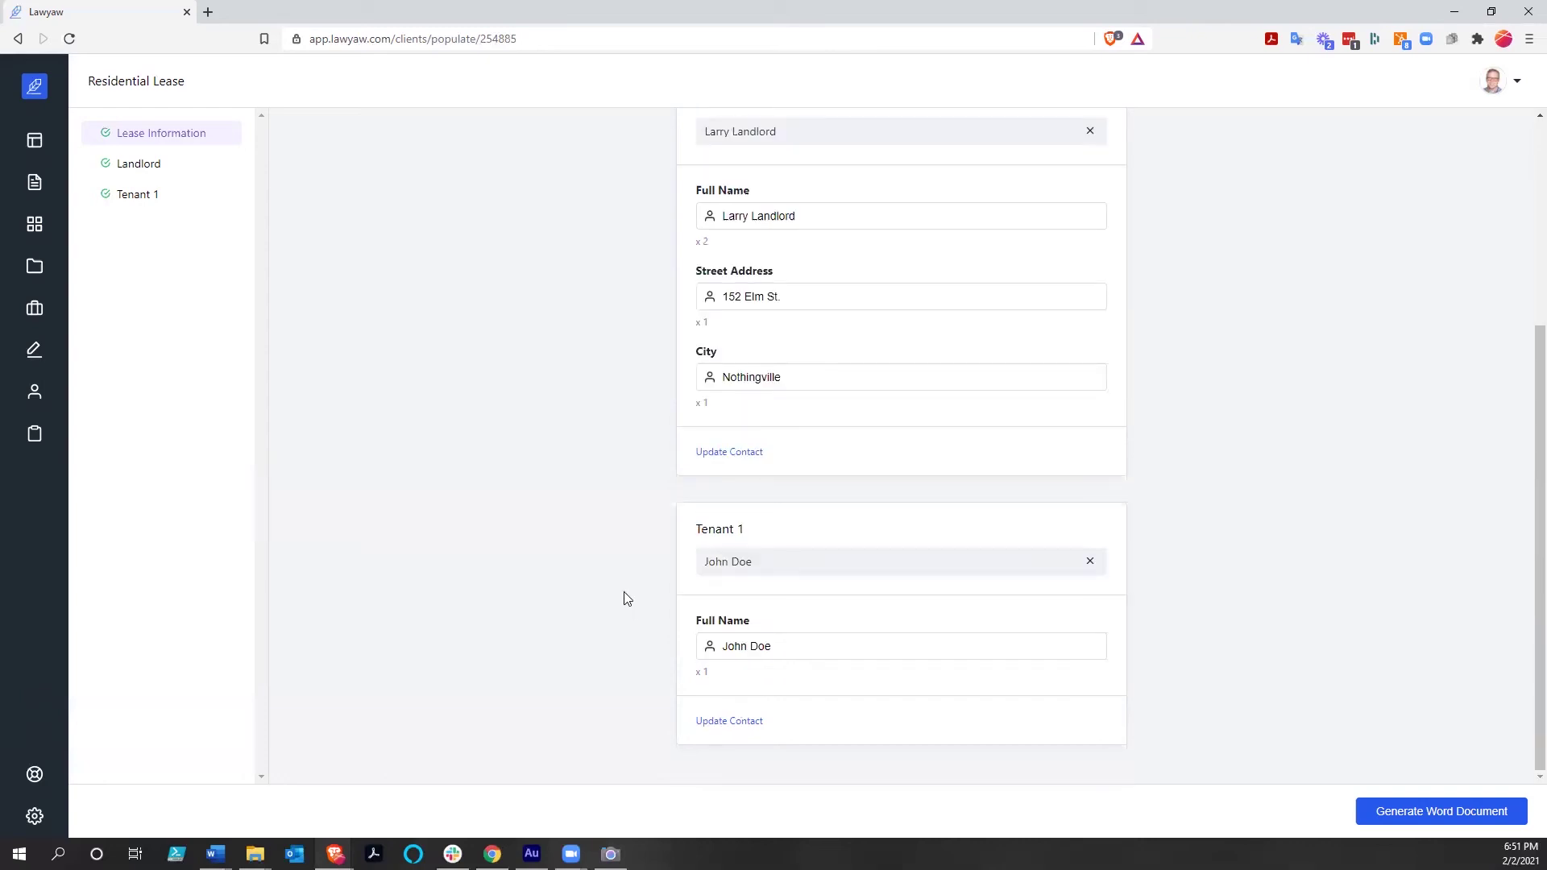
{"action": "left_click", "coordinate": [767, 560]}
{"action": "scroll", "coordinate": [780, 644], "scroll_direction": "down", "scroll_amount": 1}
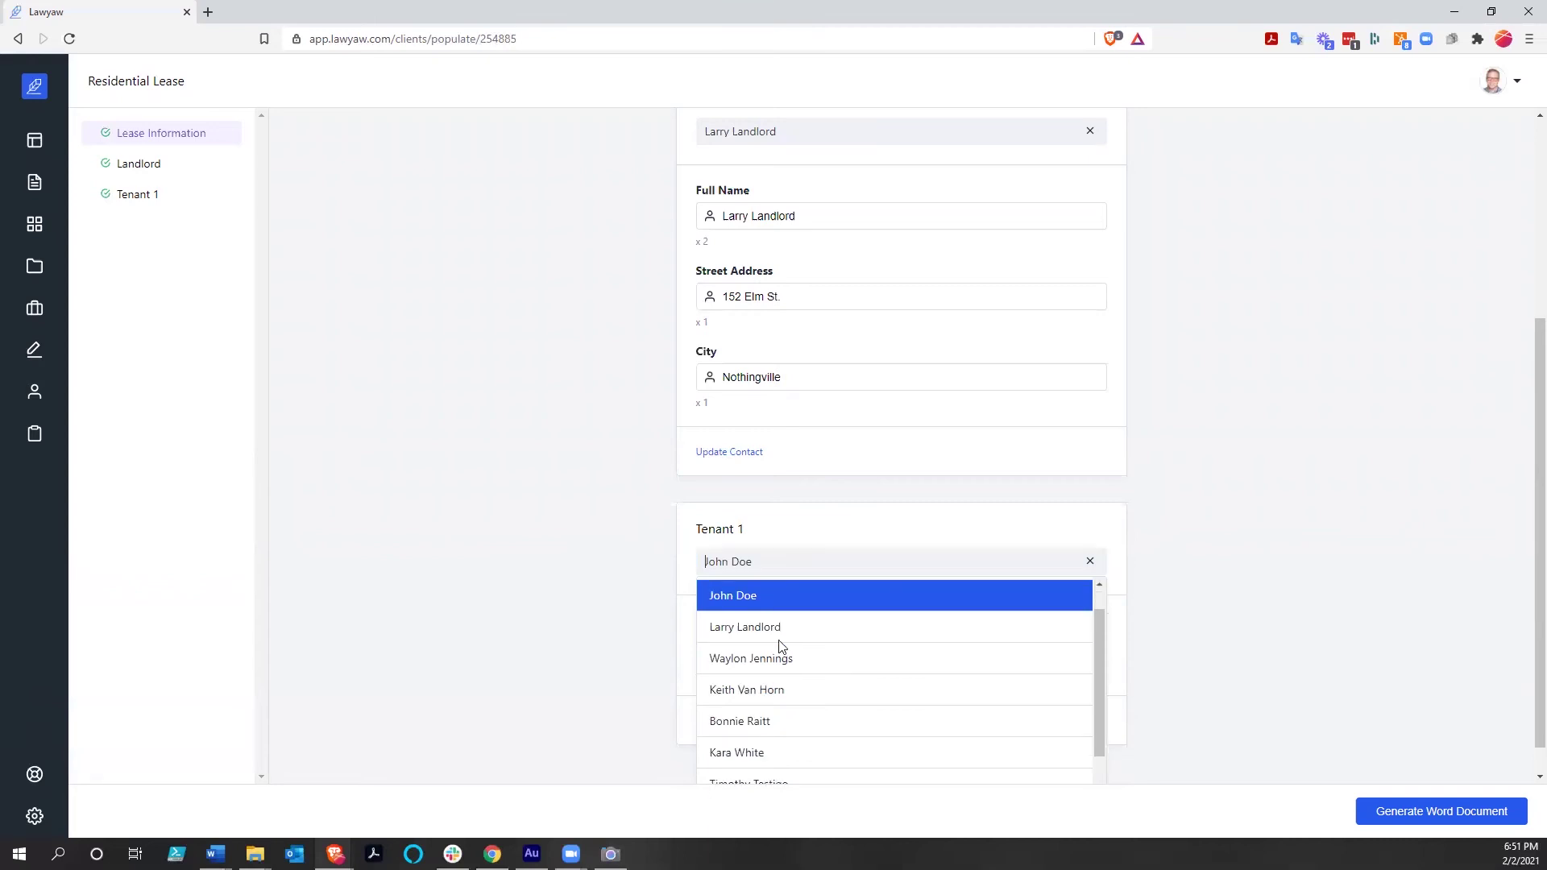
{"action": "scroll", "coordinate": [724, 673], "scroll_direction": "down", "scroll_amount": 3}
{"action": "scroll", "coordinate": [709, 645], "scroll_direction": "up", "scroll_amount": 5}
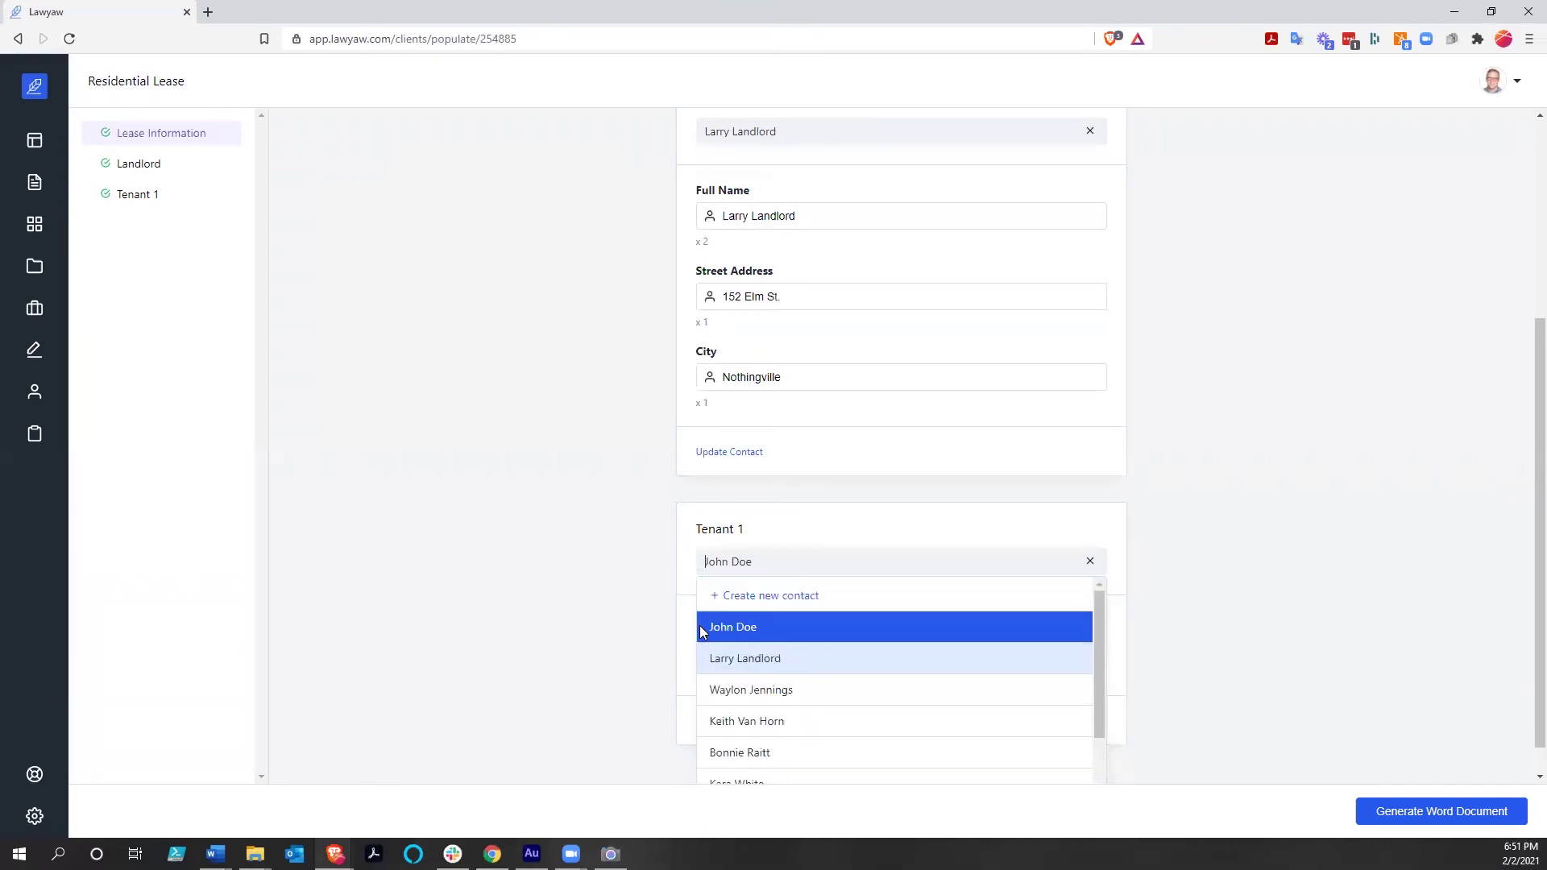
{"action": "left_click", "coordinate": [615, 625]}
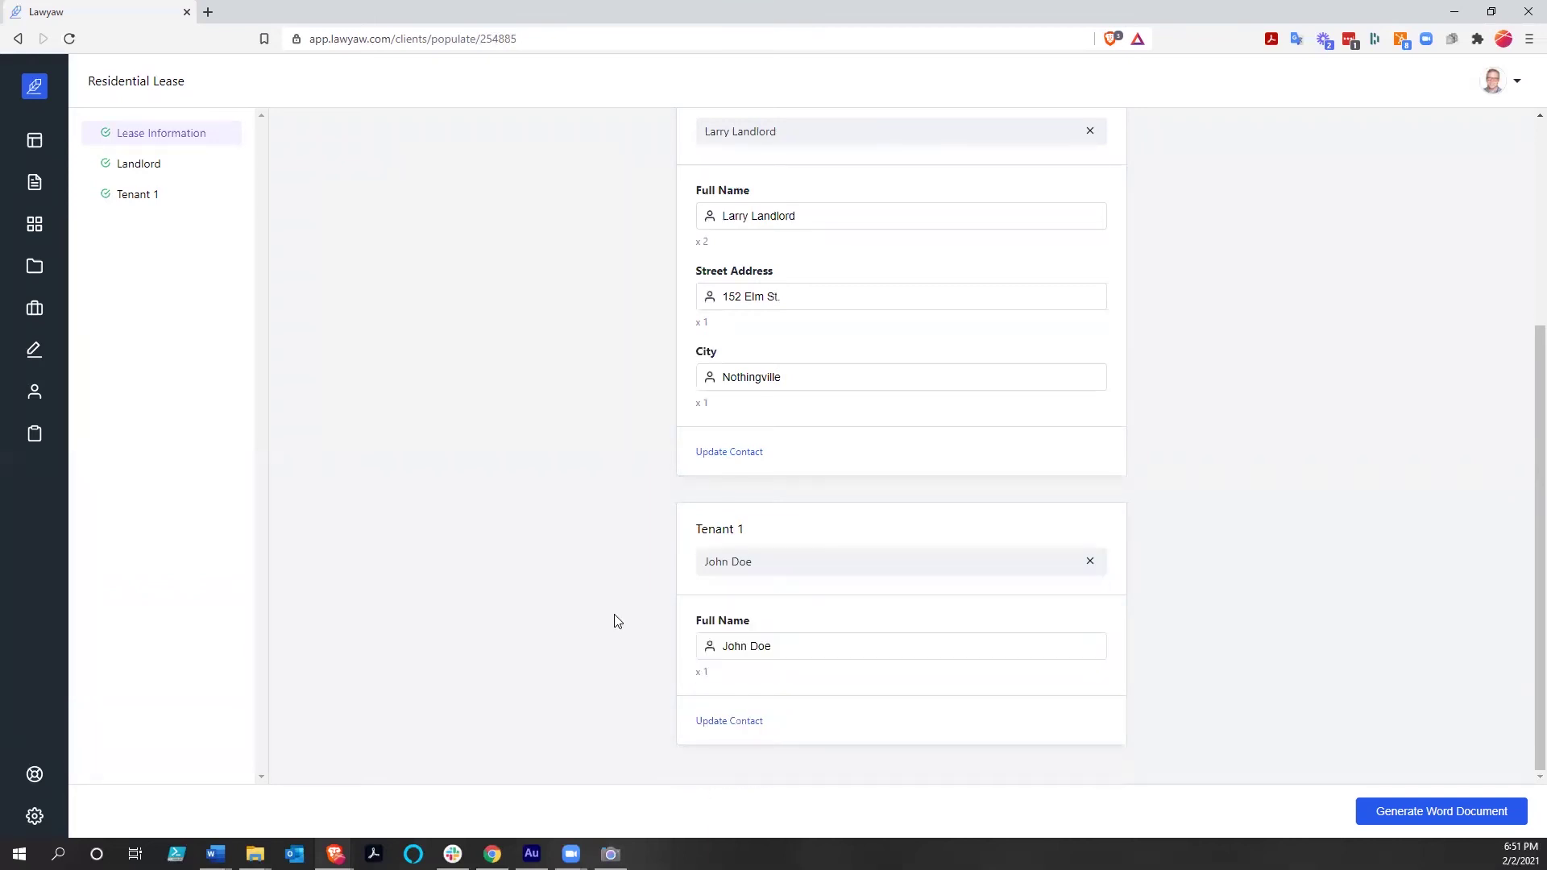
{"action": "left_click", "coordinate": [725, 722]}
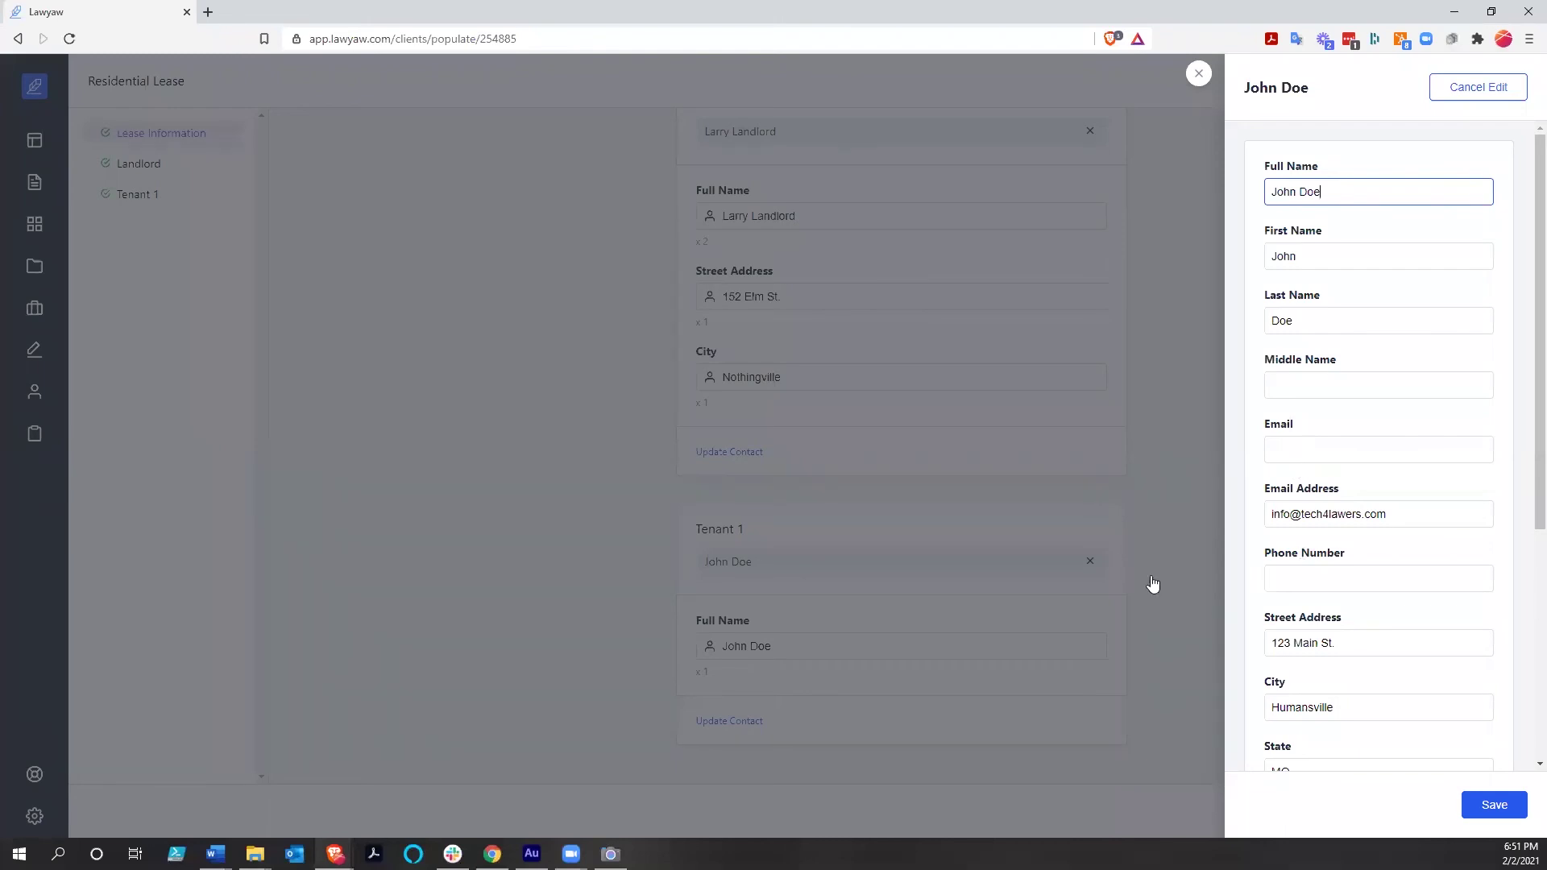
{"action": "left_click", "coordinate": [1496, 808]}
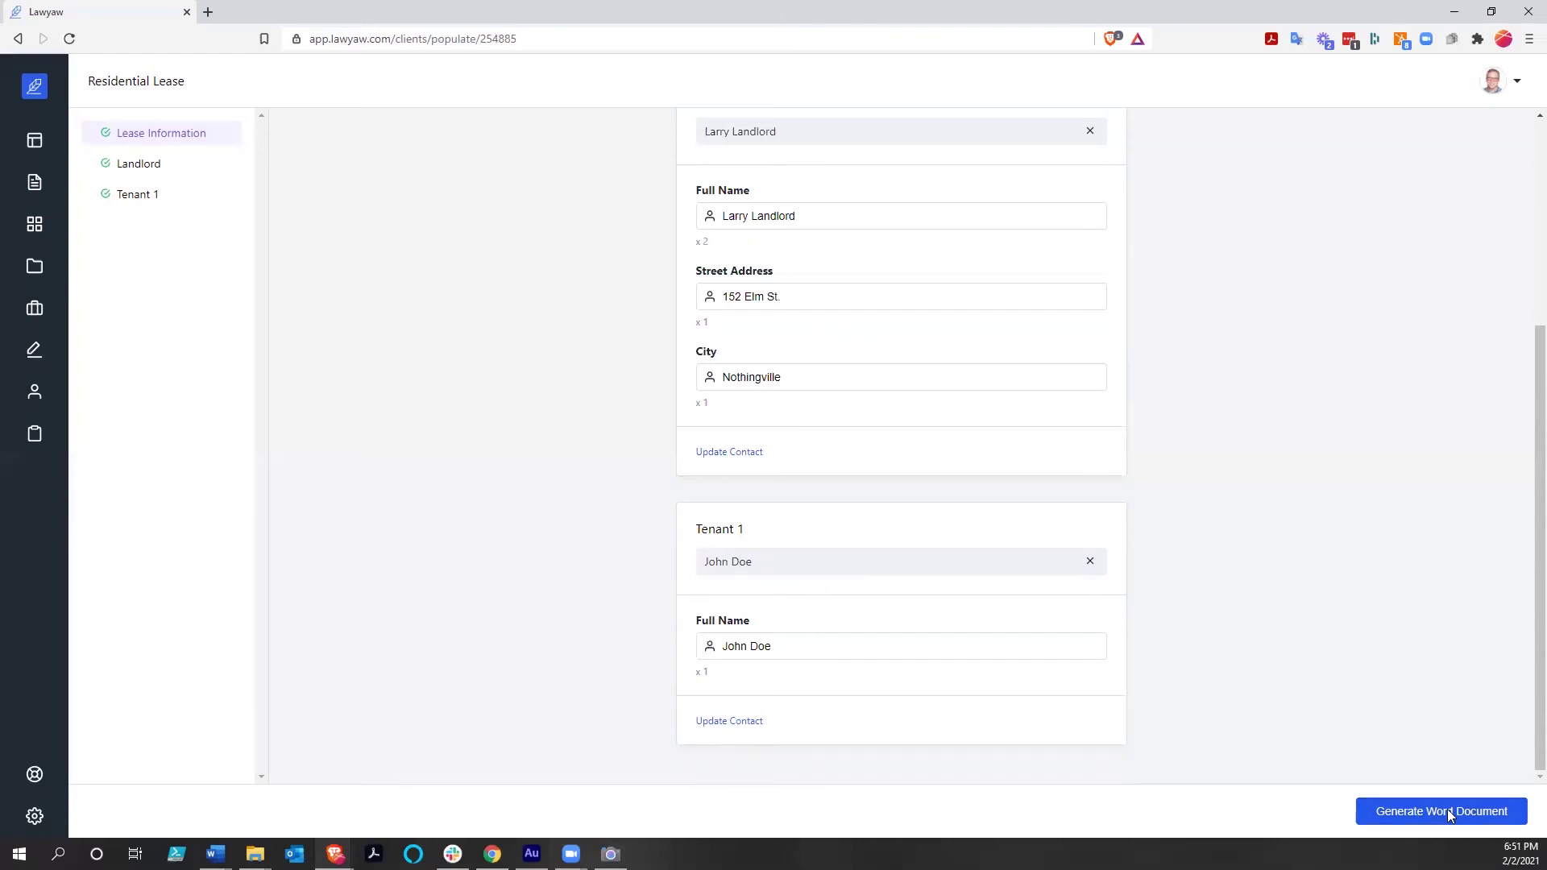
Generate the Residential Lease as a Word document and review its yellow-highlighted filled-in details
{"action": "left_click", "coordinate": [1456, 816]}
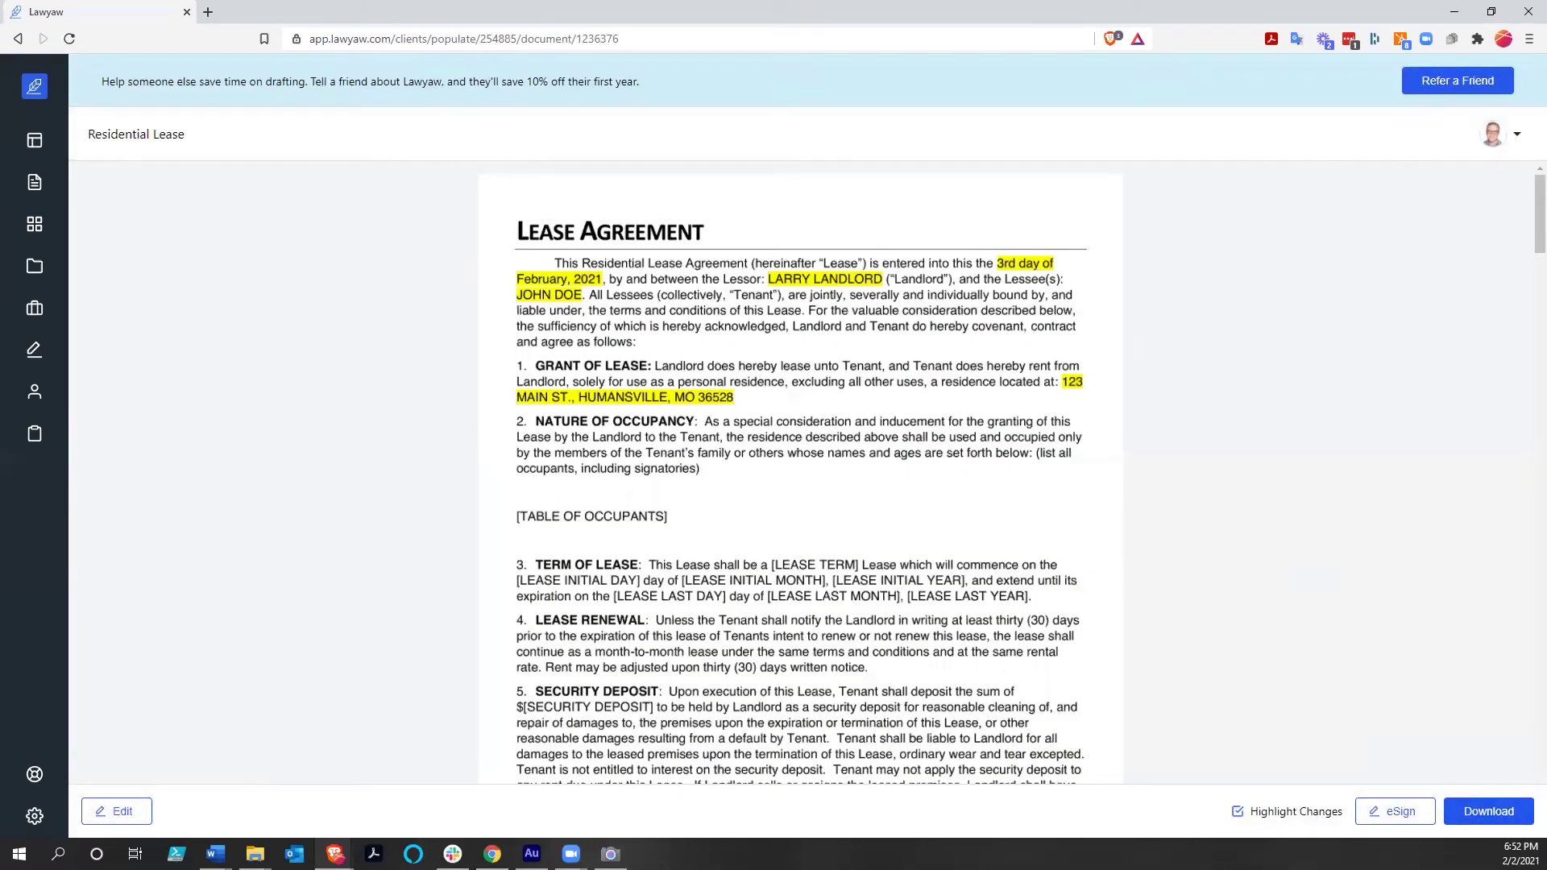
{"action": "left_click", "coordinate": [1238, 813]}
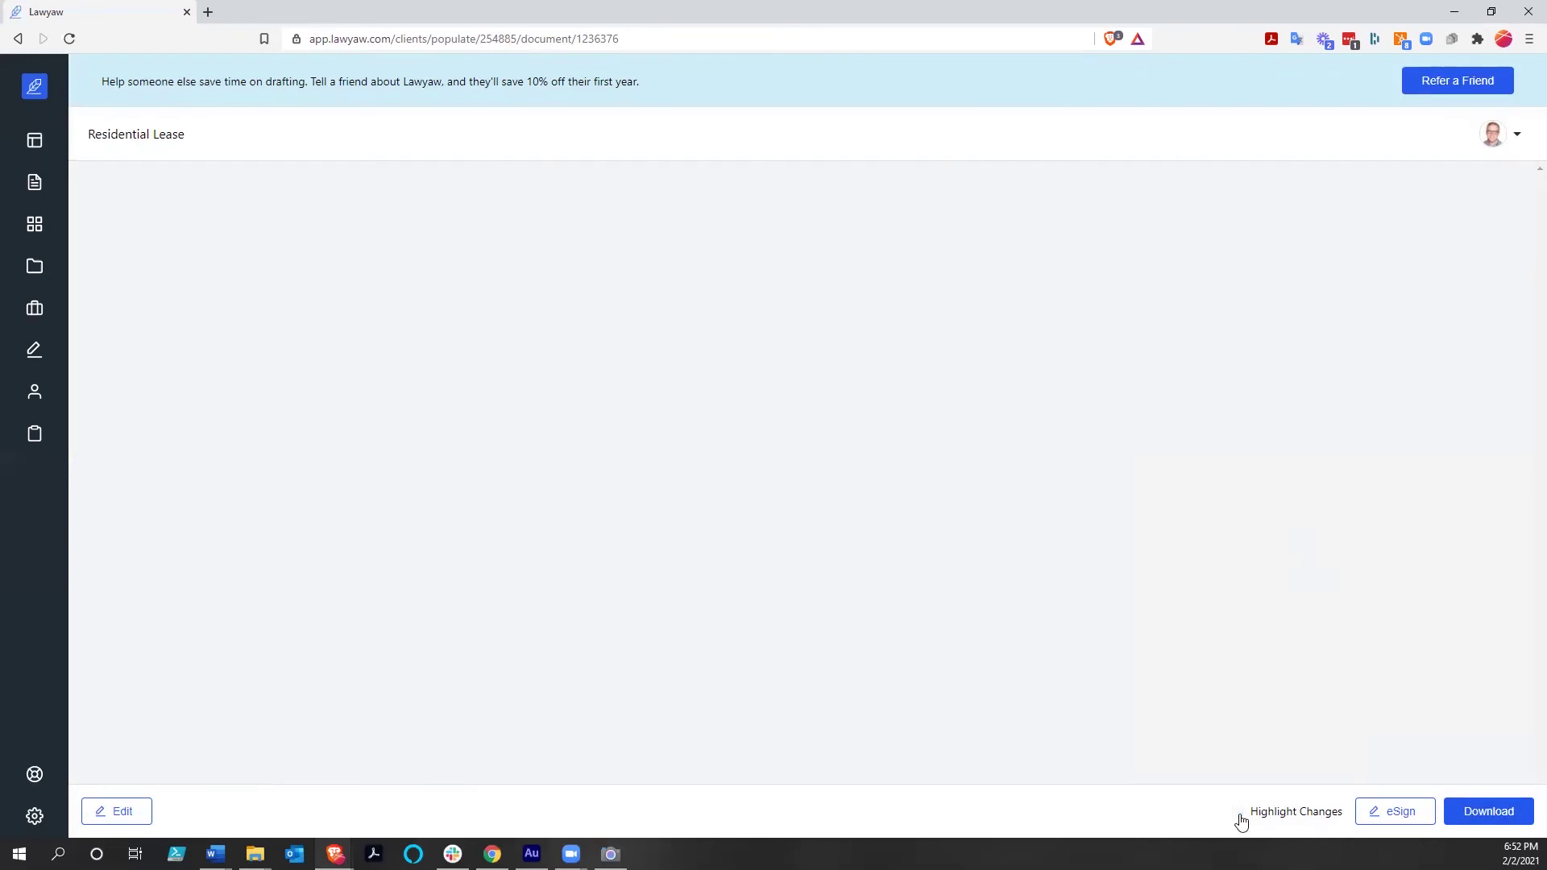
{"action": "left_click", "coordinate": [1238, 812]}
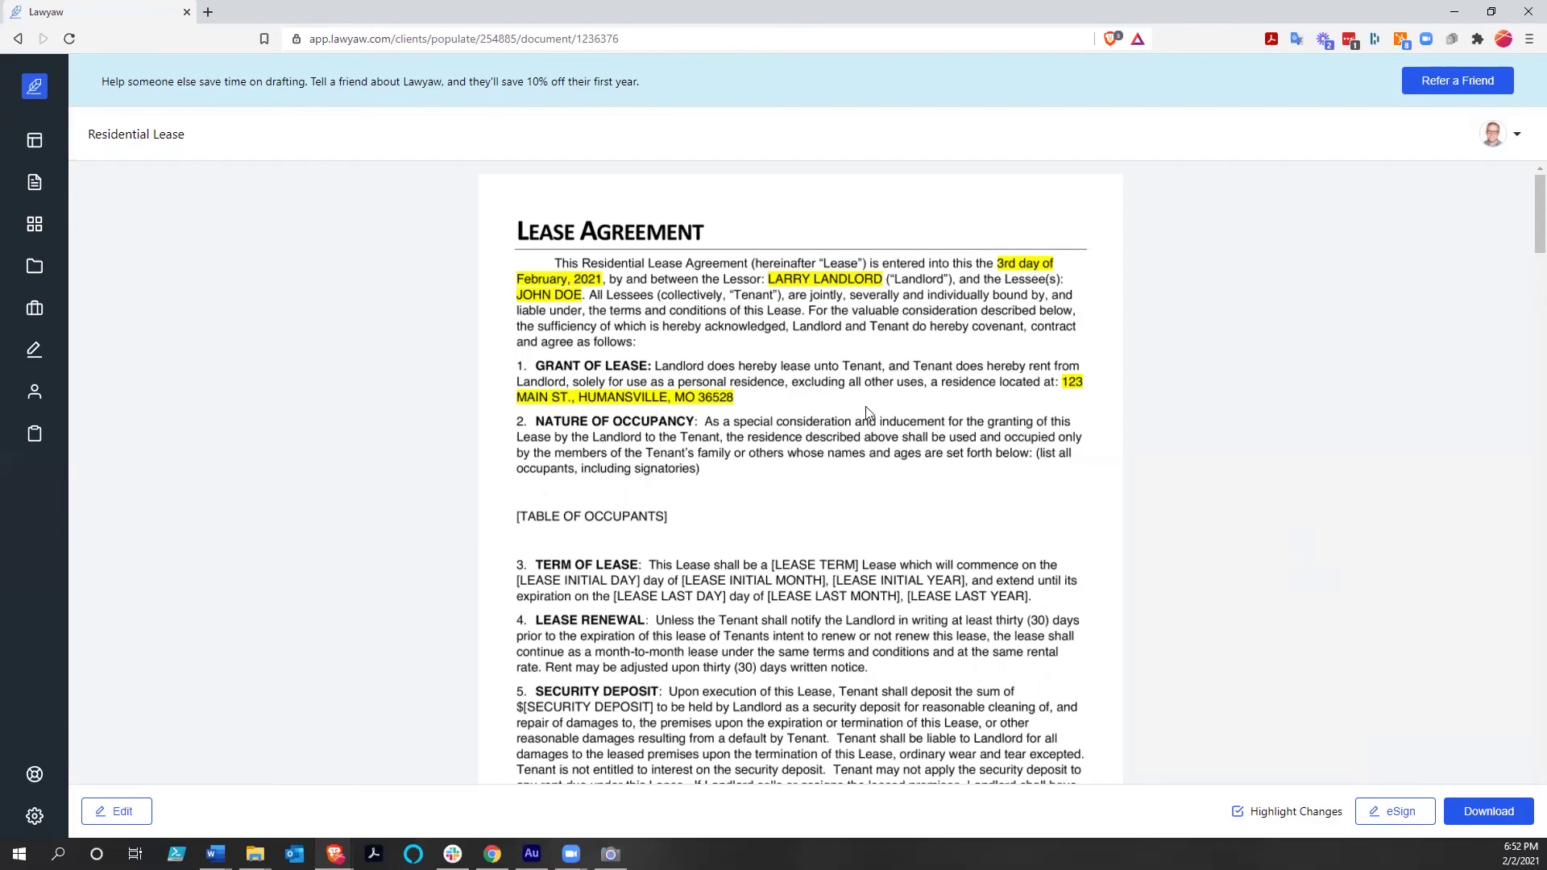
{"action": "scroll", "coordinate": [842, 427], "scroll_direction": "down", "scroll_amount": 6}
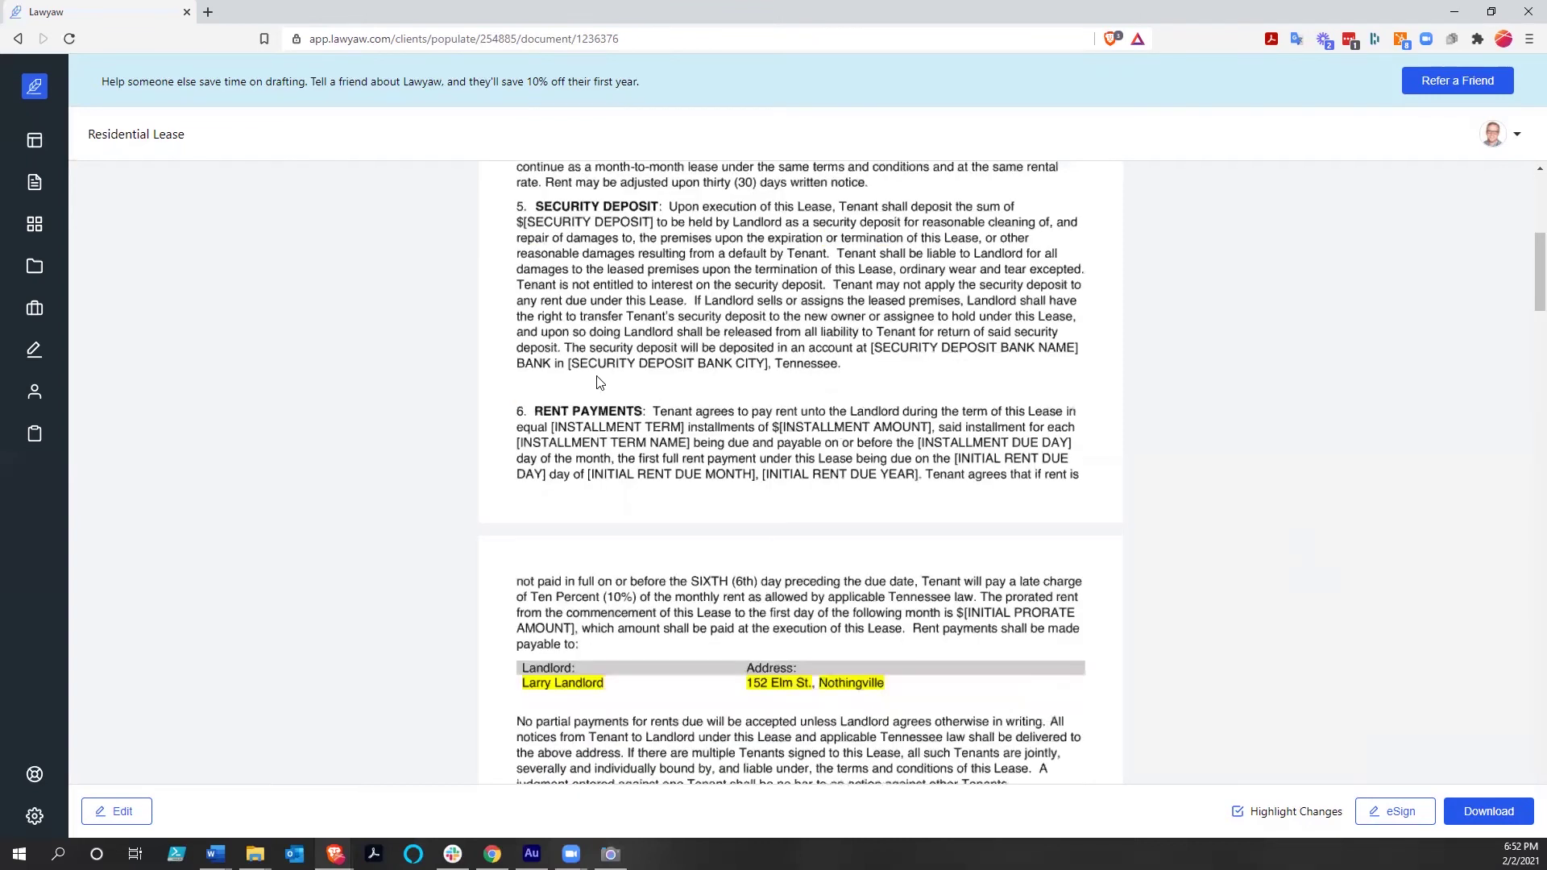
{"action": "scroll", "coordinate": [568, 362], "scroll_direction": "down", "scroll_amount": 4}
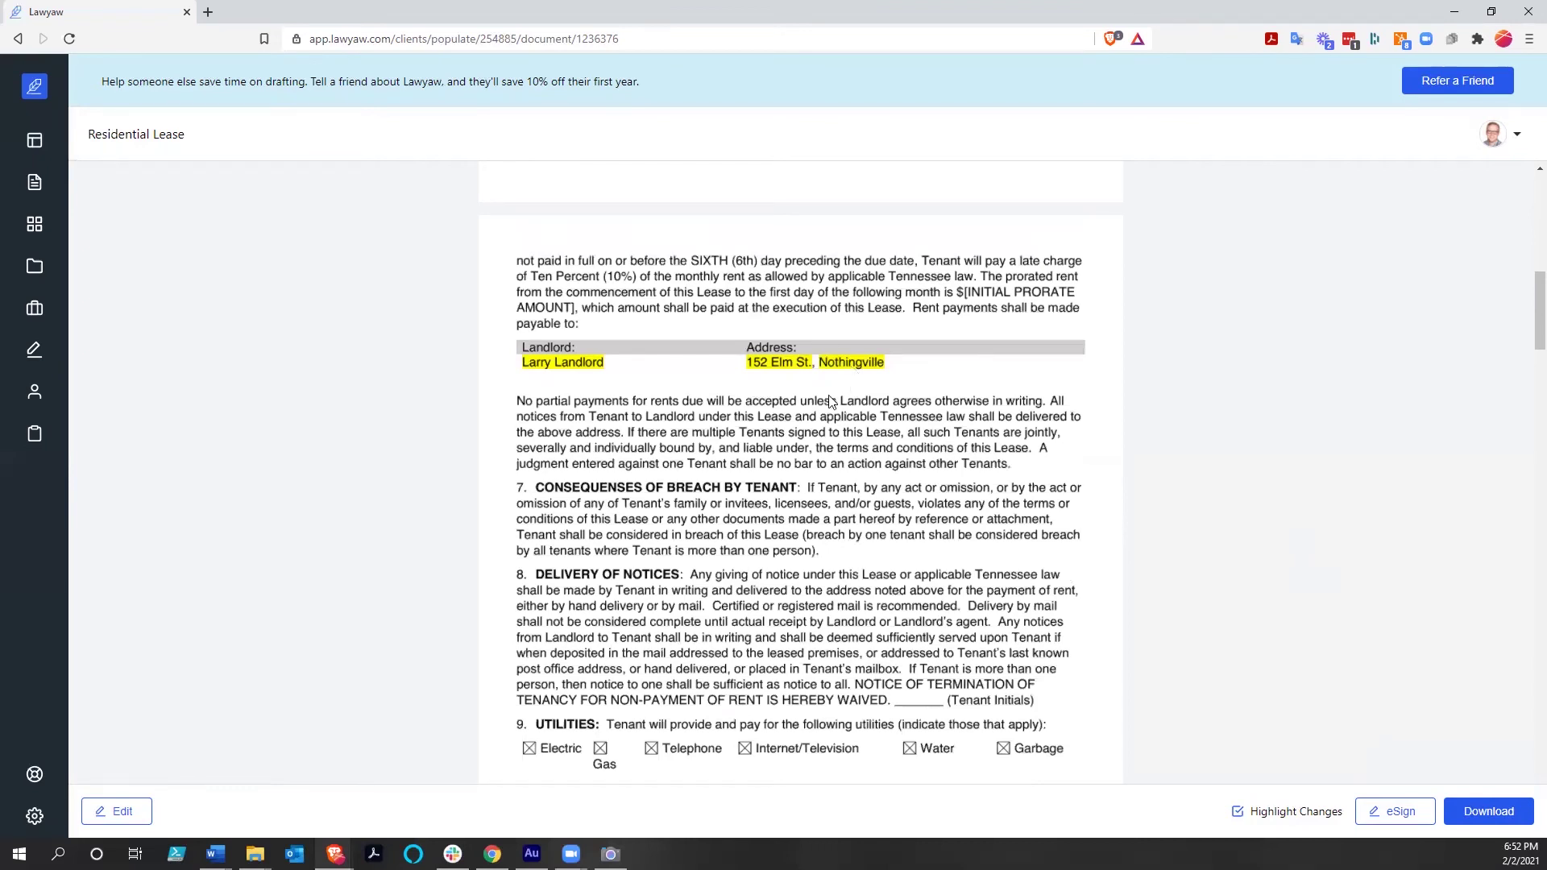
{"action": "scroll", "coordinate": [932, 411], "scroll_direction": "down", "scroll_amount": 5}
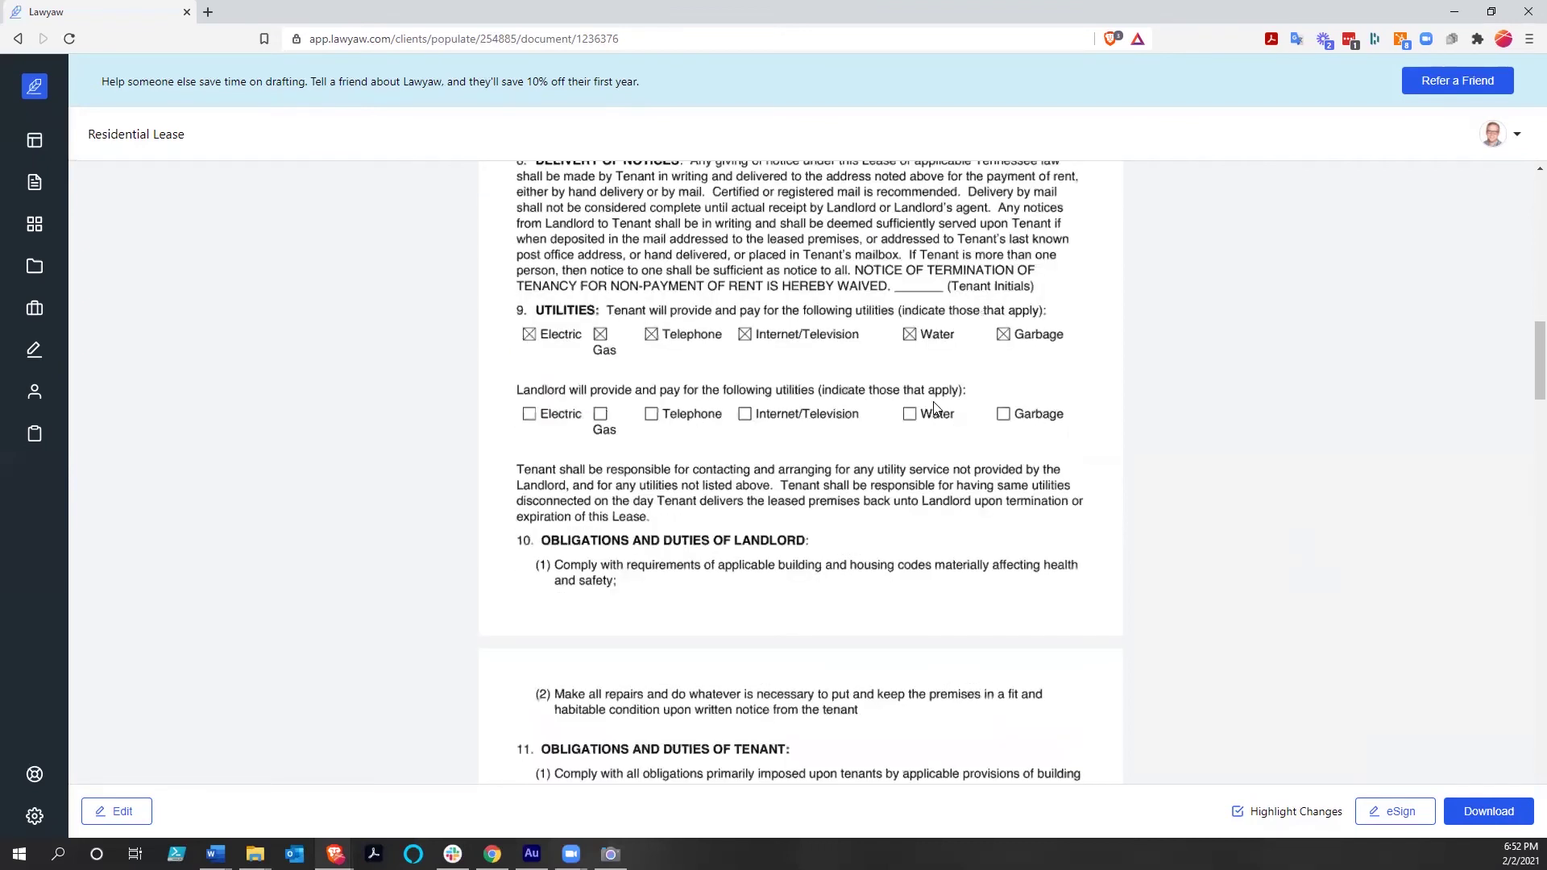
{"action": "scroll", "coordinate": [935, 407], "scroll_direction": "down", "scroll_amount": 9}
{"action": "scroll", "coordinate": [934, 407], "scroll_direction": "down", "scroll_amount": 3}
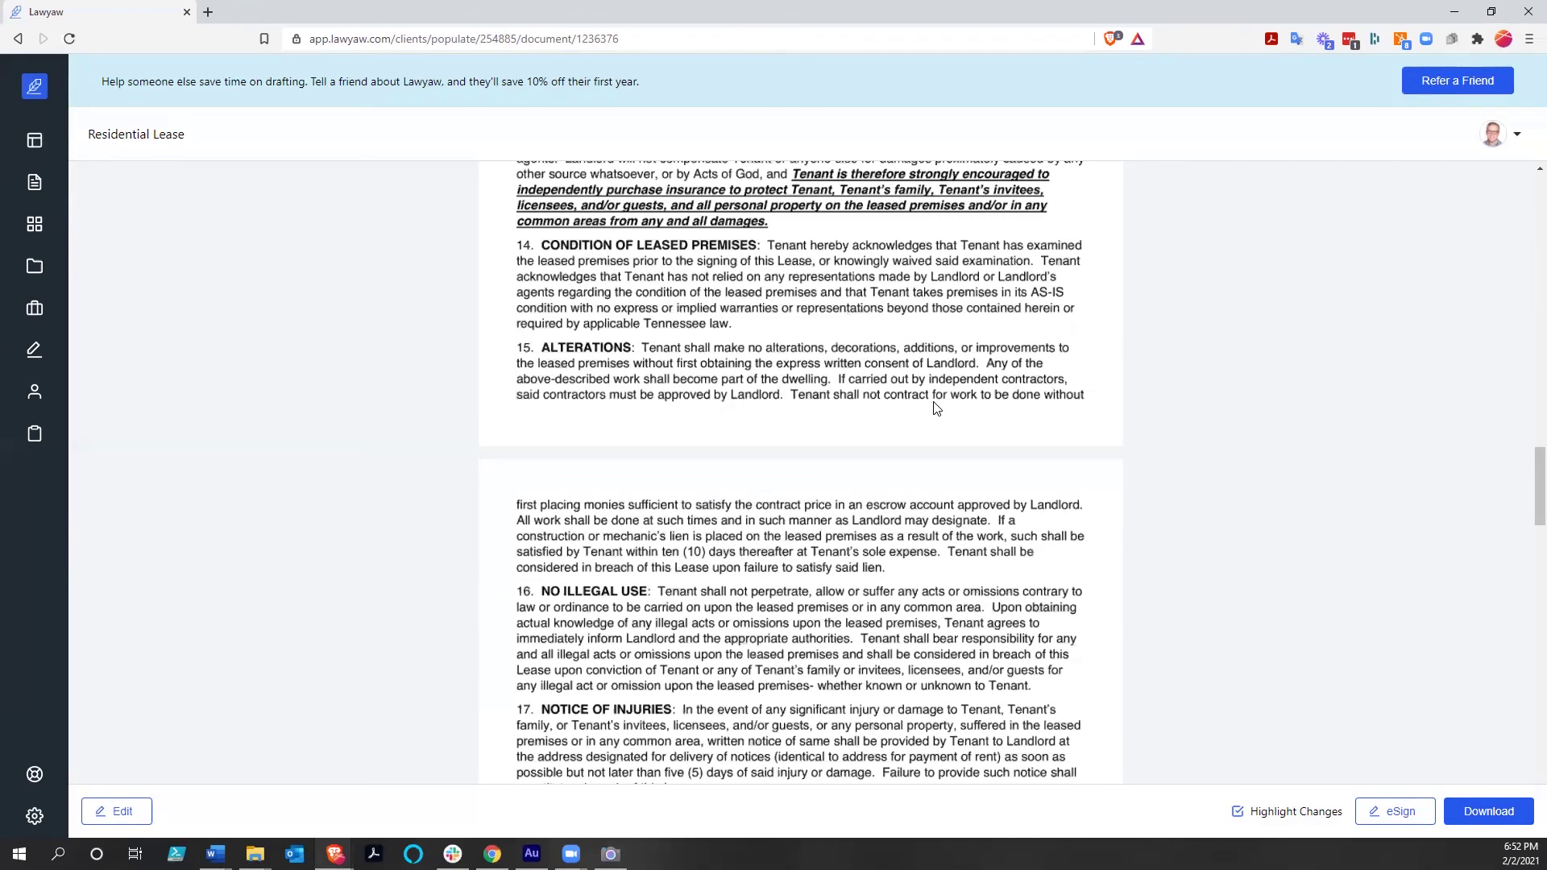
{"action": "scroll", "coordinate": [936, 408], "scroll_direction": "up", "scroll_amount": 12}
{"action": "scroll", "coordinate": [936, 406], "scroll_direction": "up", "scroll_amount": 15}
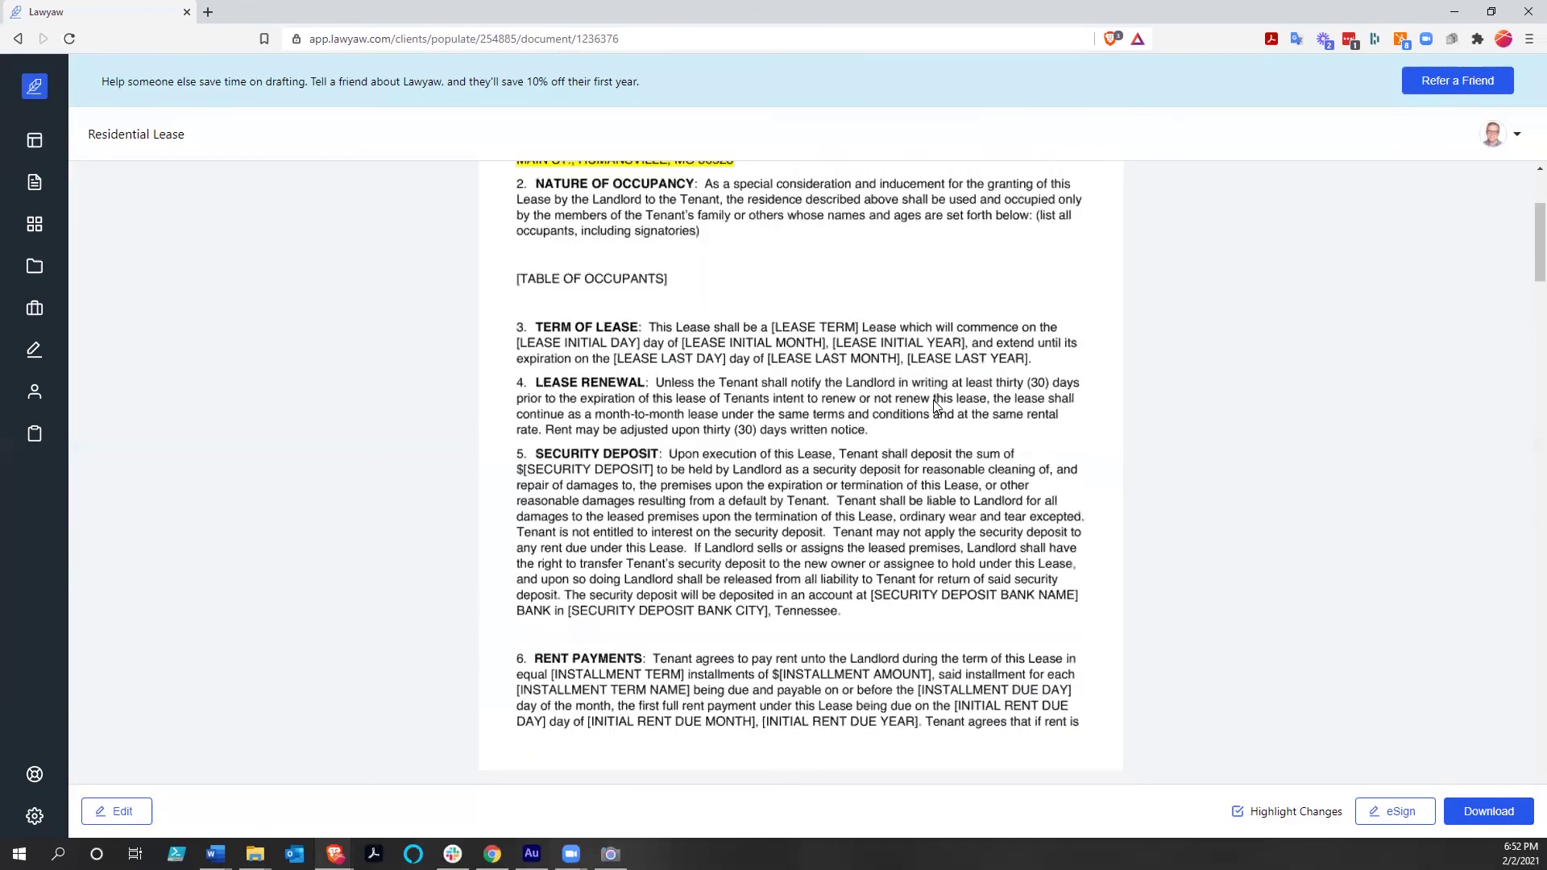
{"action": "scroll", "coordinate": [936, 406], "scroll_direction": "up", "scroll_amount": 3}
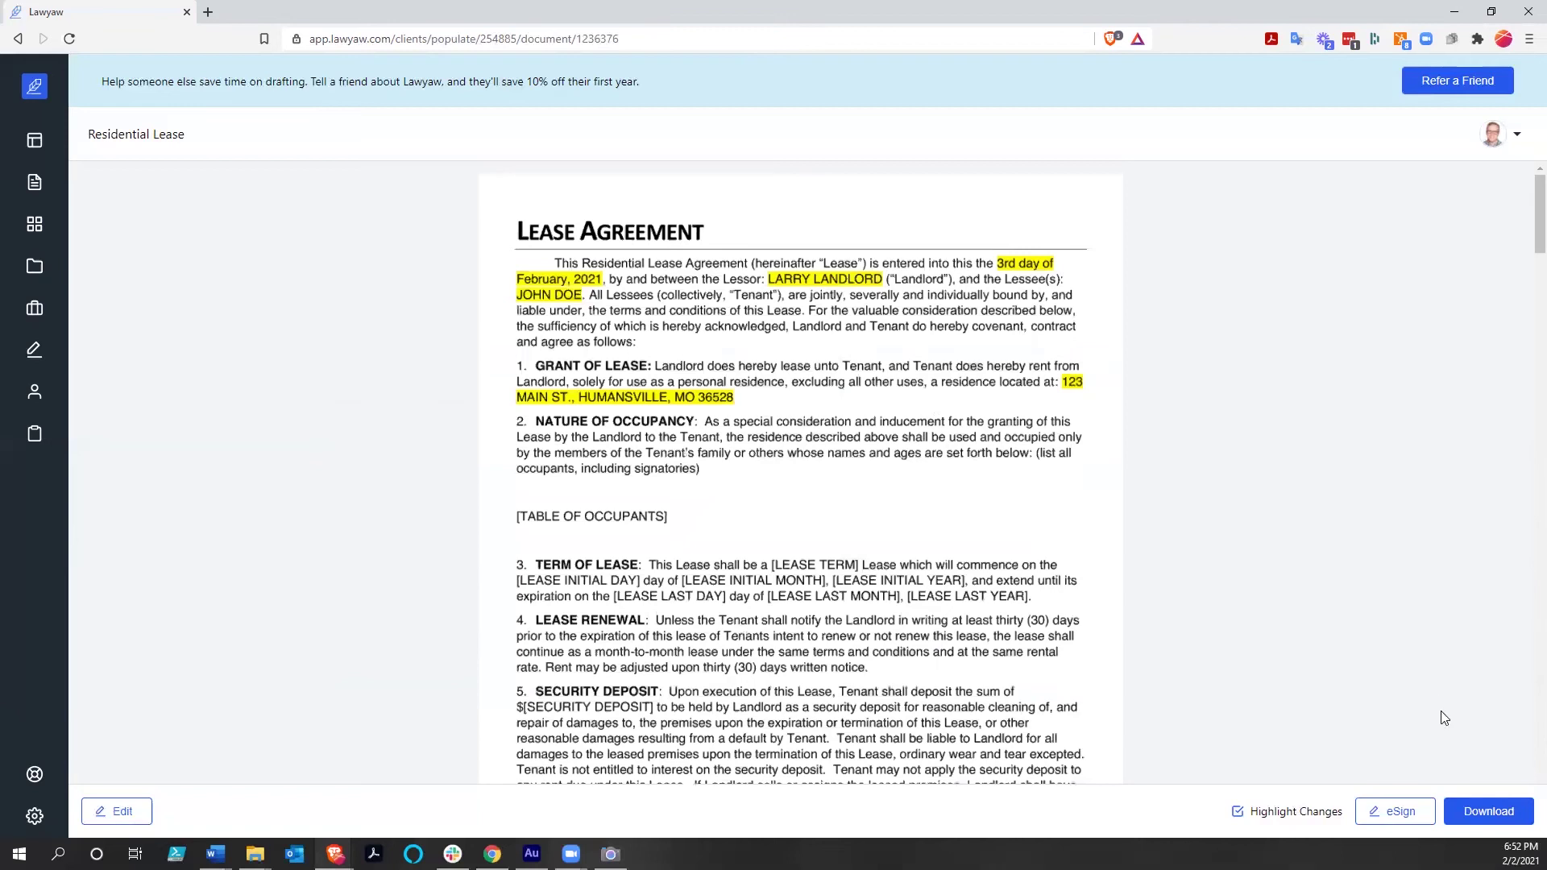
Start an e-signature package for the lease with 'Everyone' signing, both sender and others
{"action": "left_click", "coordinate": [1392, 822]}
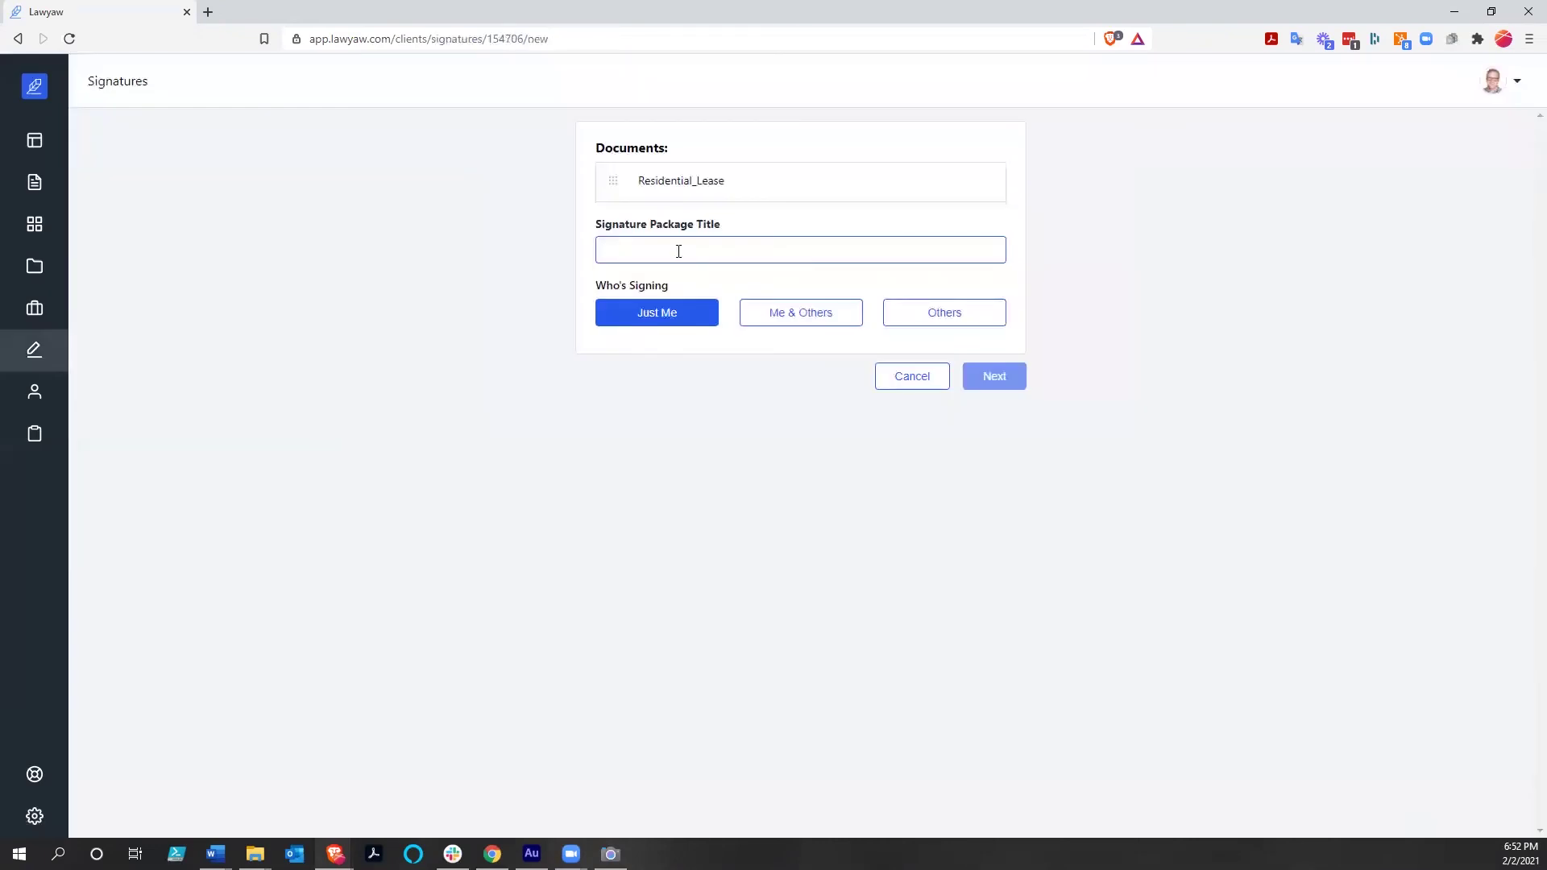
{"action": "type", "text": "Everyone"}
{"action": "left_click", "coordinate": [790, 320]}
{"action": "left_click", "coordinate": [957, 324]}
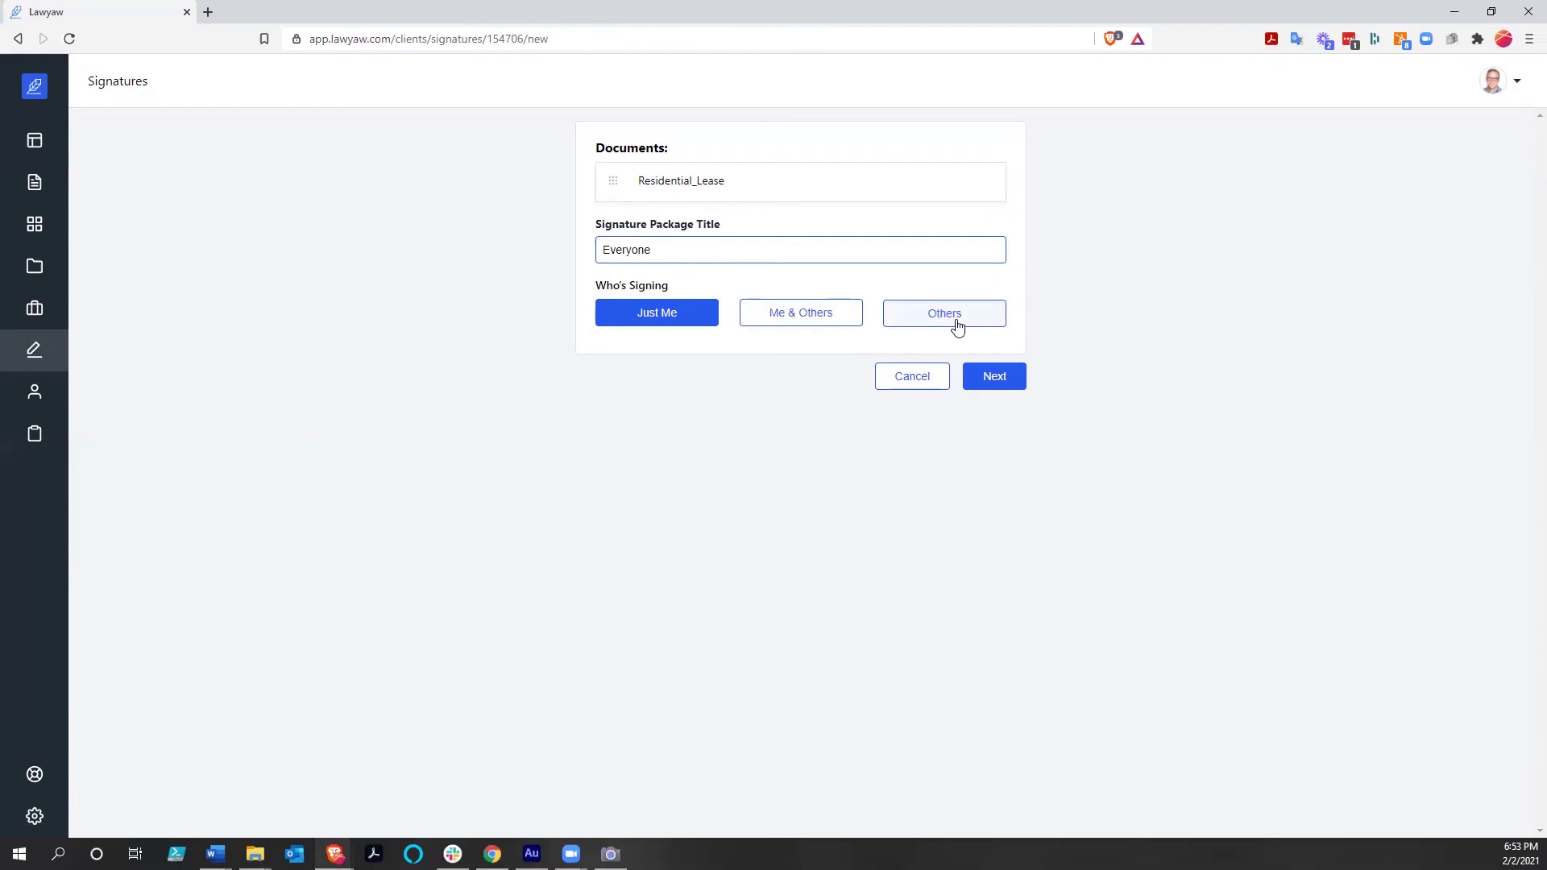
{"action": "left_click", "coordinate": [810, 322]}
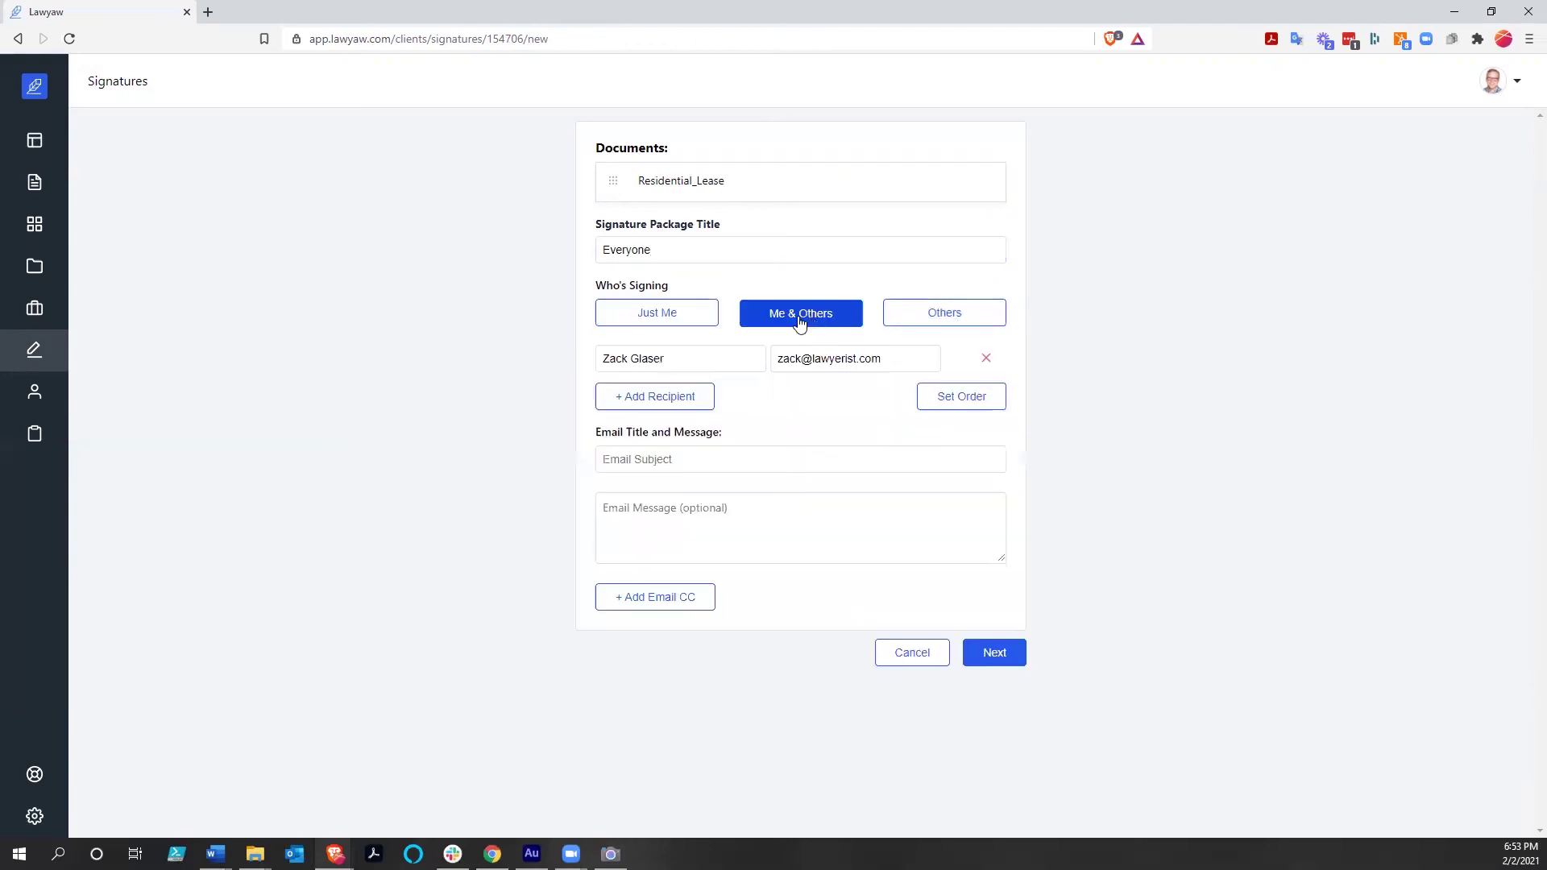
Add the landlord as a second recipient with their name and e-mail address, then continue
{"action": "left_click", "coordinate": [630, 401]}
{"action": "left_click", "coordinate": [660, 413]}
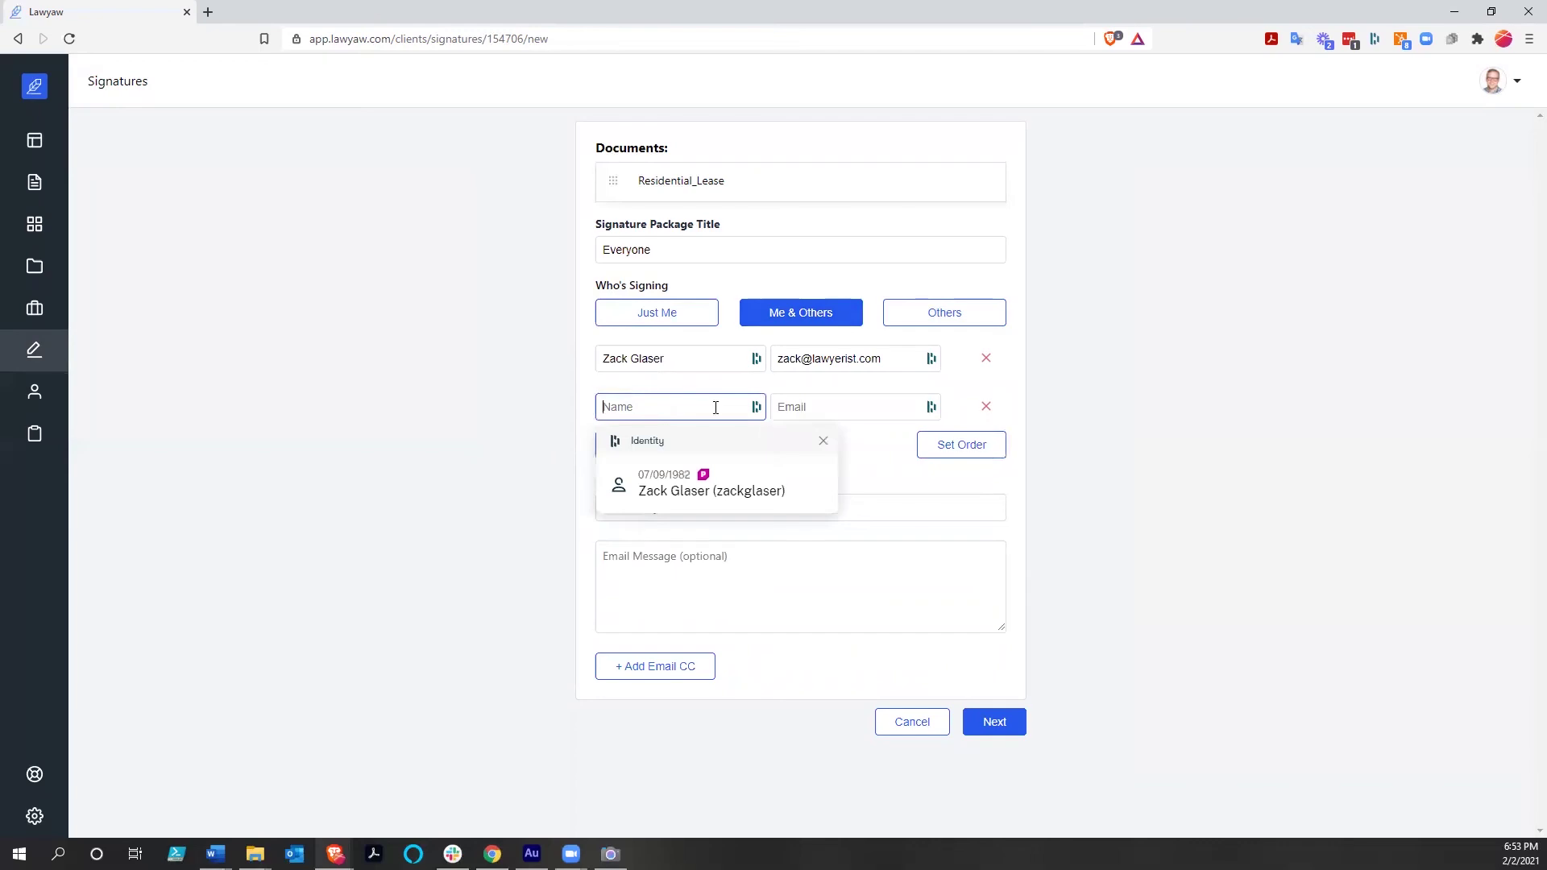
{"action": "left_click", "coordinate": [767, 427]}
{"action": "left_click", "coordinate": [988, 408]}
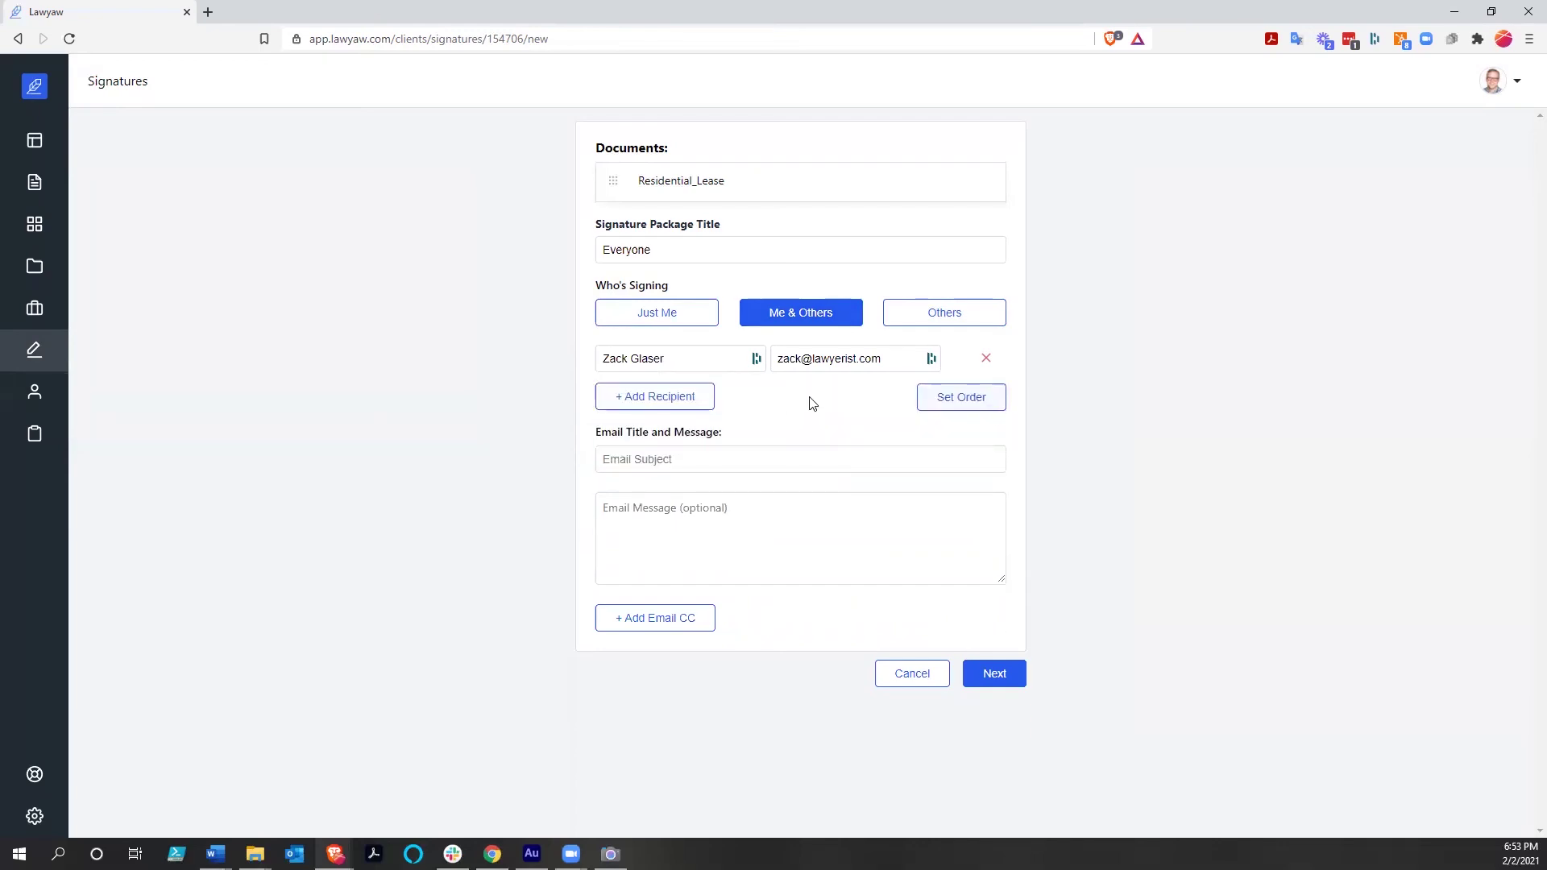
{"action": "left_click", "coordinate": [653, 402]}
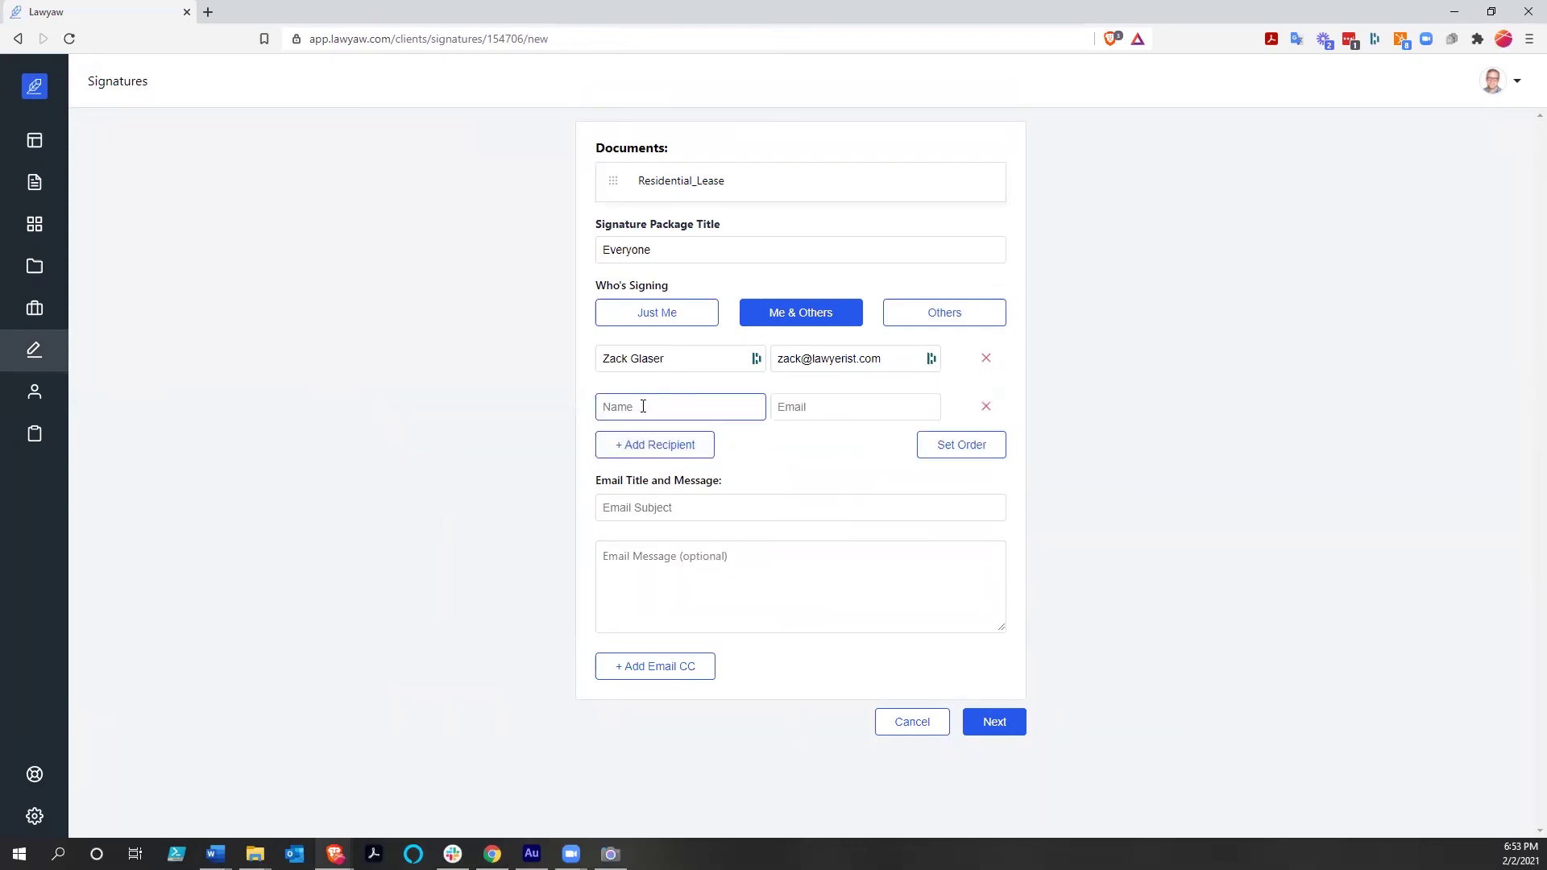
{"action": "type", "text": "Larry Landlord"}
{"action": "key", "text": "Tab"}
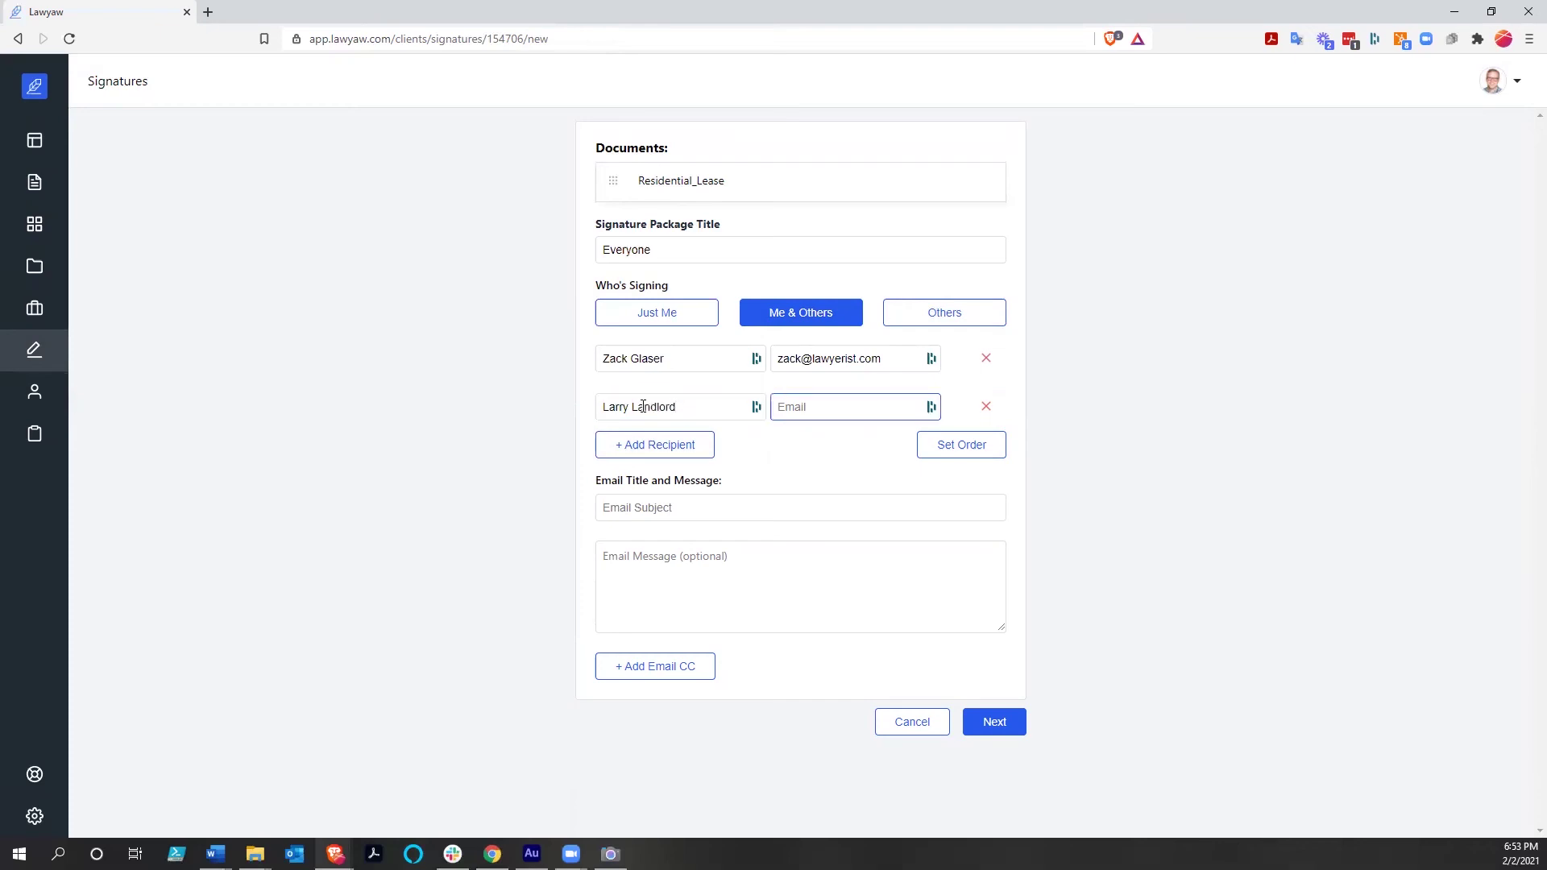
{"action": "type", "text": "in"}
{"action": "key", "text": "BackSpace"}
{"action": "key", "text": "BackSpace"}
{"action": "left_click", "coordinate": [992, 730]}
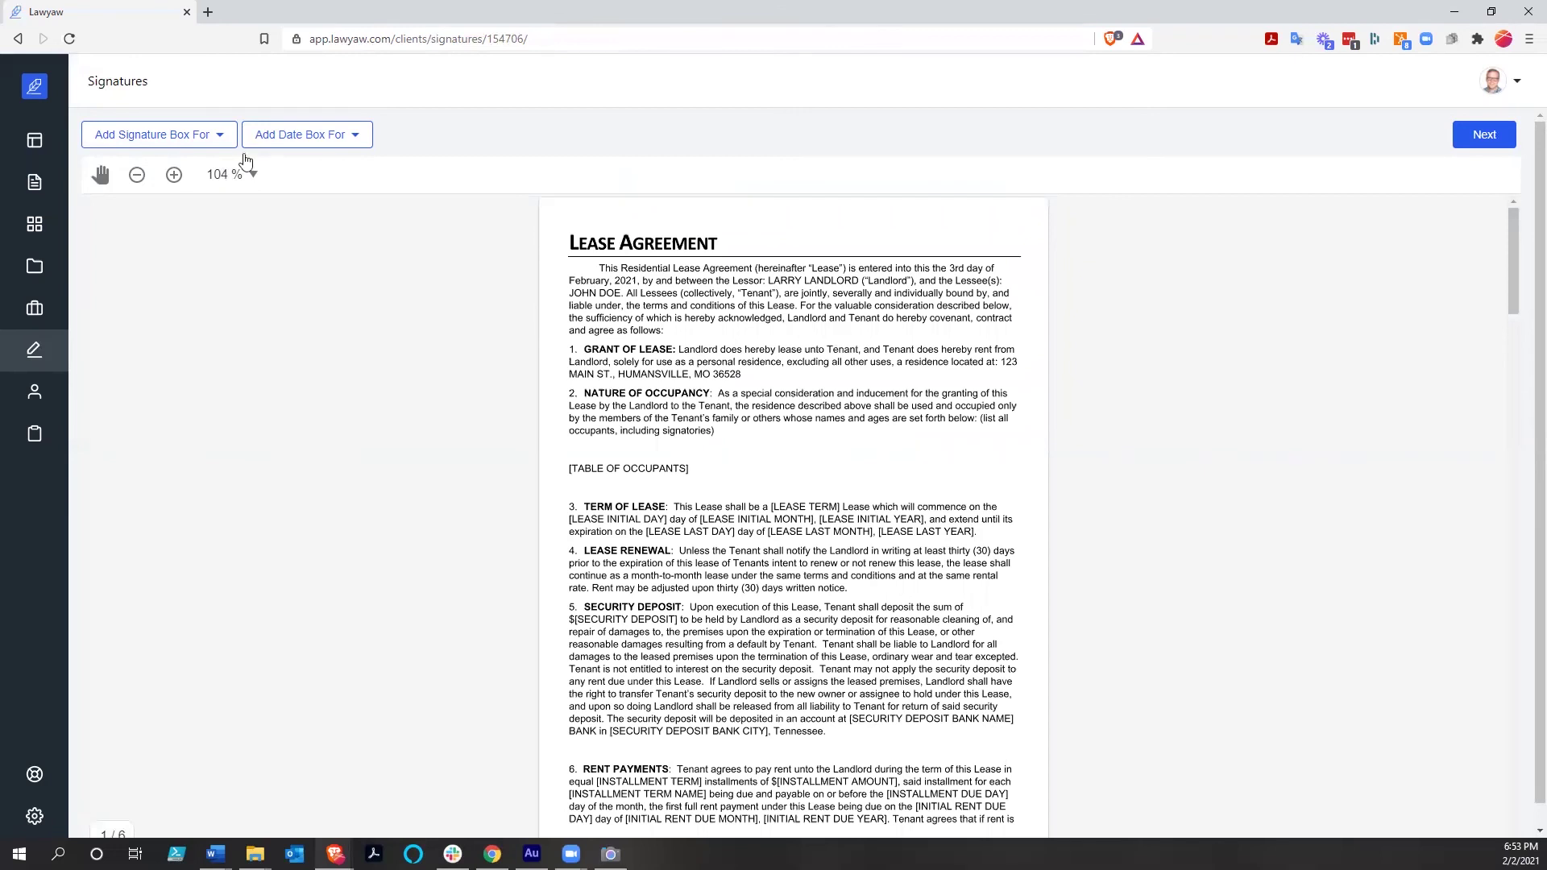
Place signature boxes for the tenant and landlord on their signature lines on page 6
{"action": "scroll", "coordinate": [753, 391], "scroll_direction": "down", "scroll_amount": 6}
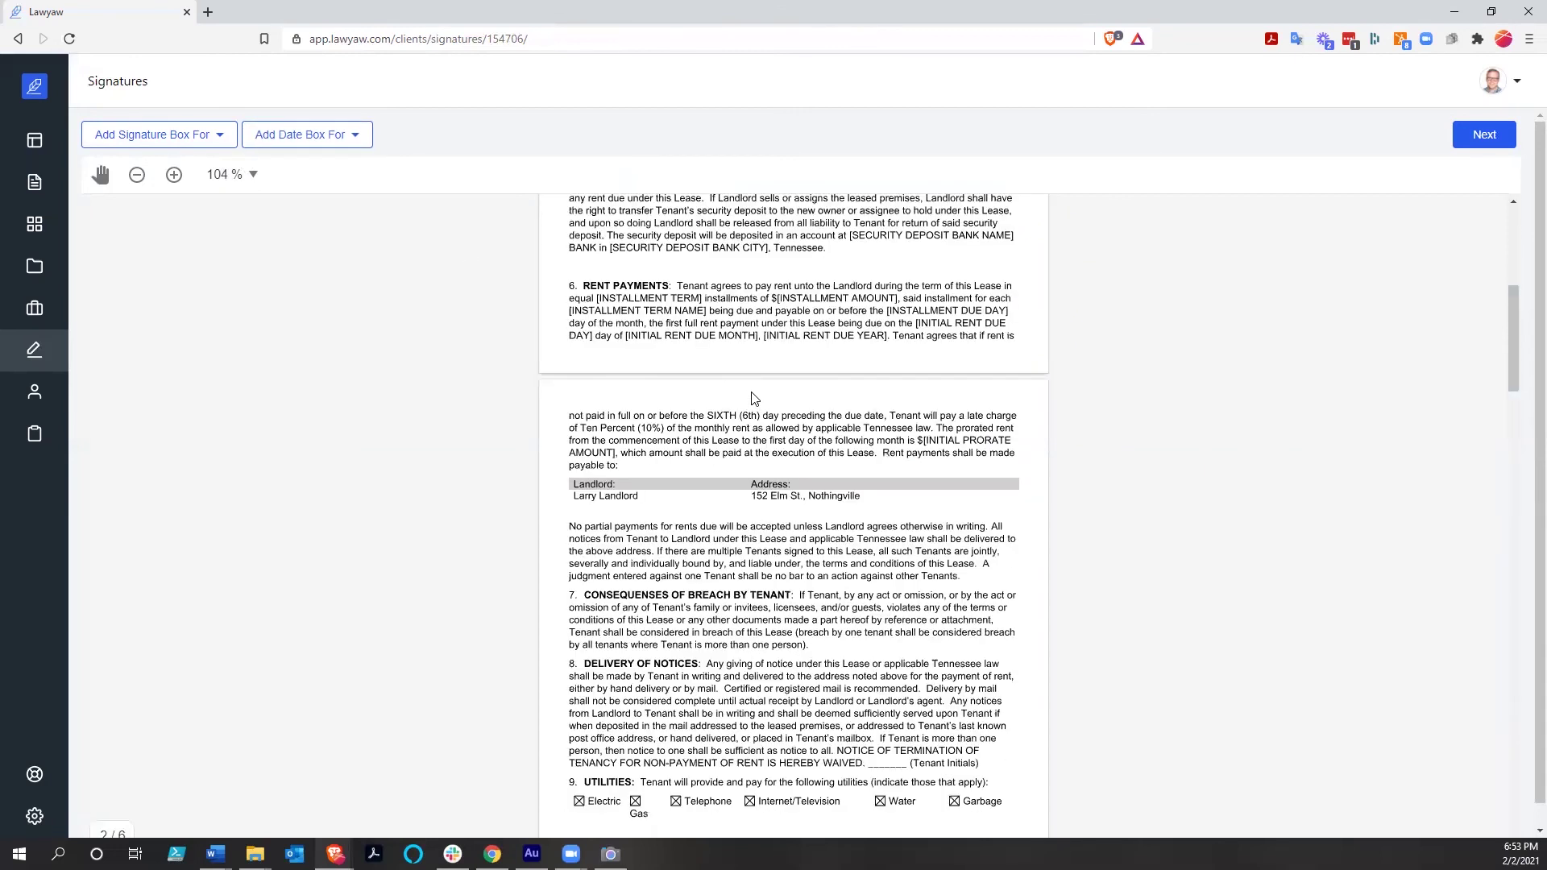
{"action": "scroll", "coordinate": [753, 395], "scroll_direction": "down", "scroll_amount": 12}
{"action": "scroll", "coordinate": [753, 392], "scroll_direction": "down", "scroll_amount": 7}
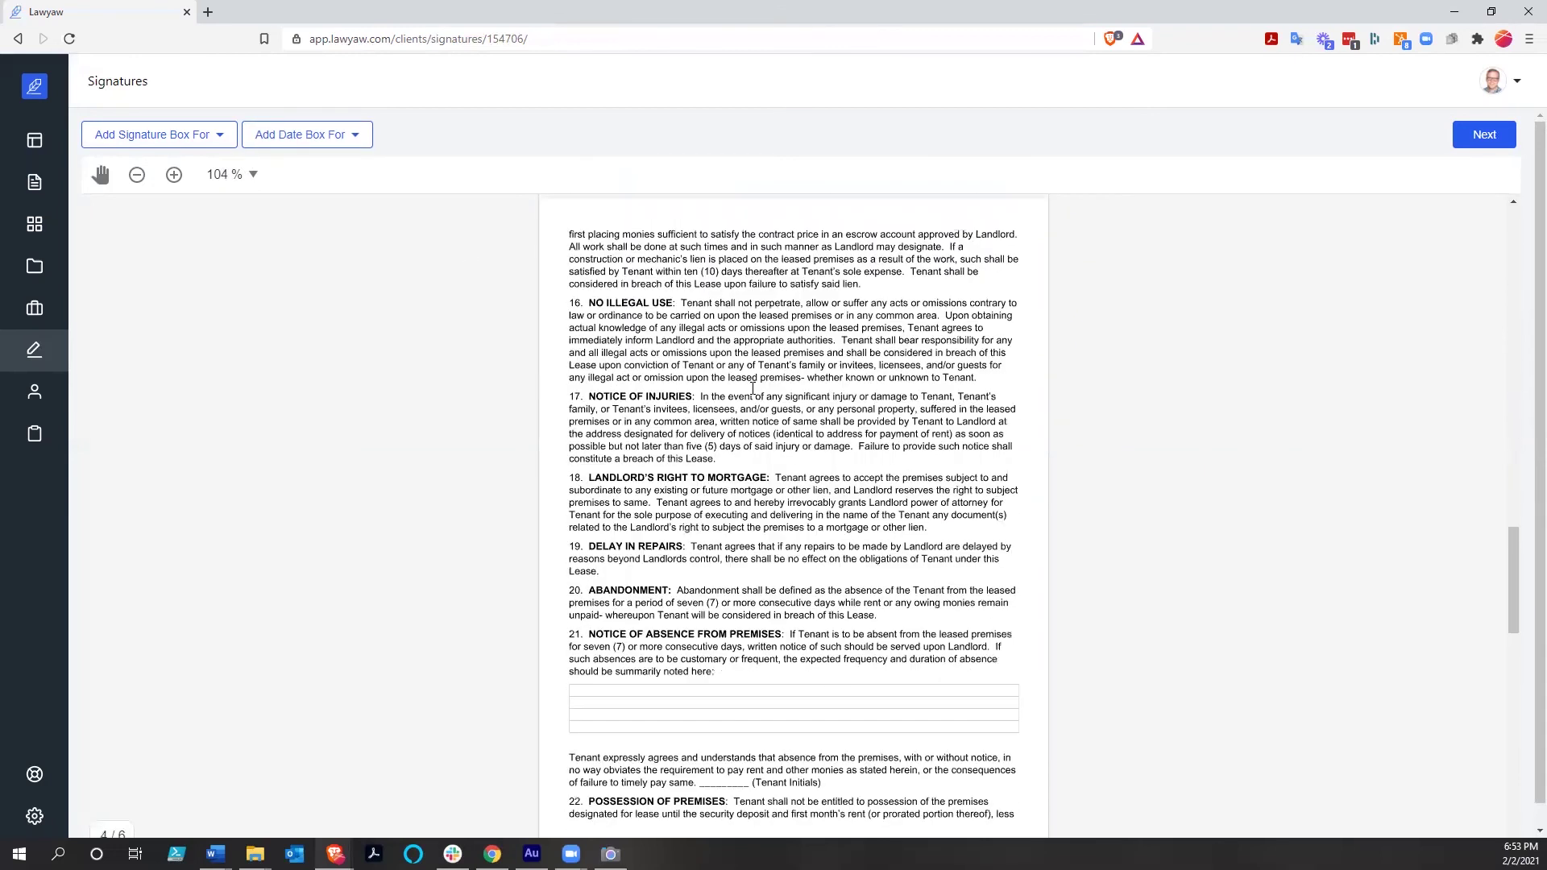
{"action": "scroll", "coordinate": [753, 389], "scroll_direction": "down", "scroll_amount": 10}
{"action": "scroll", "coordinate": [753, 390], "scroll_direction": "down", "scroll_amount": 5}
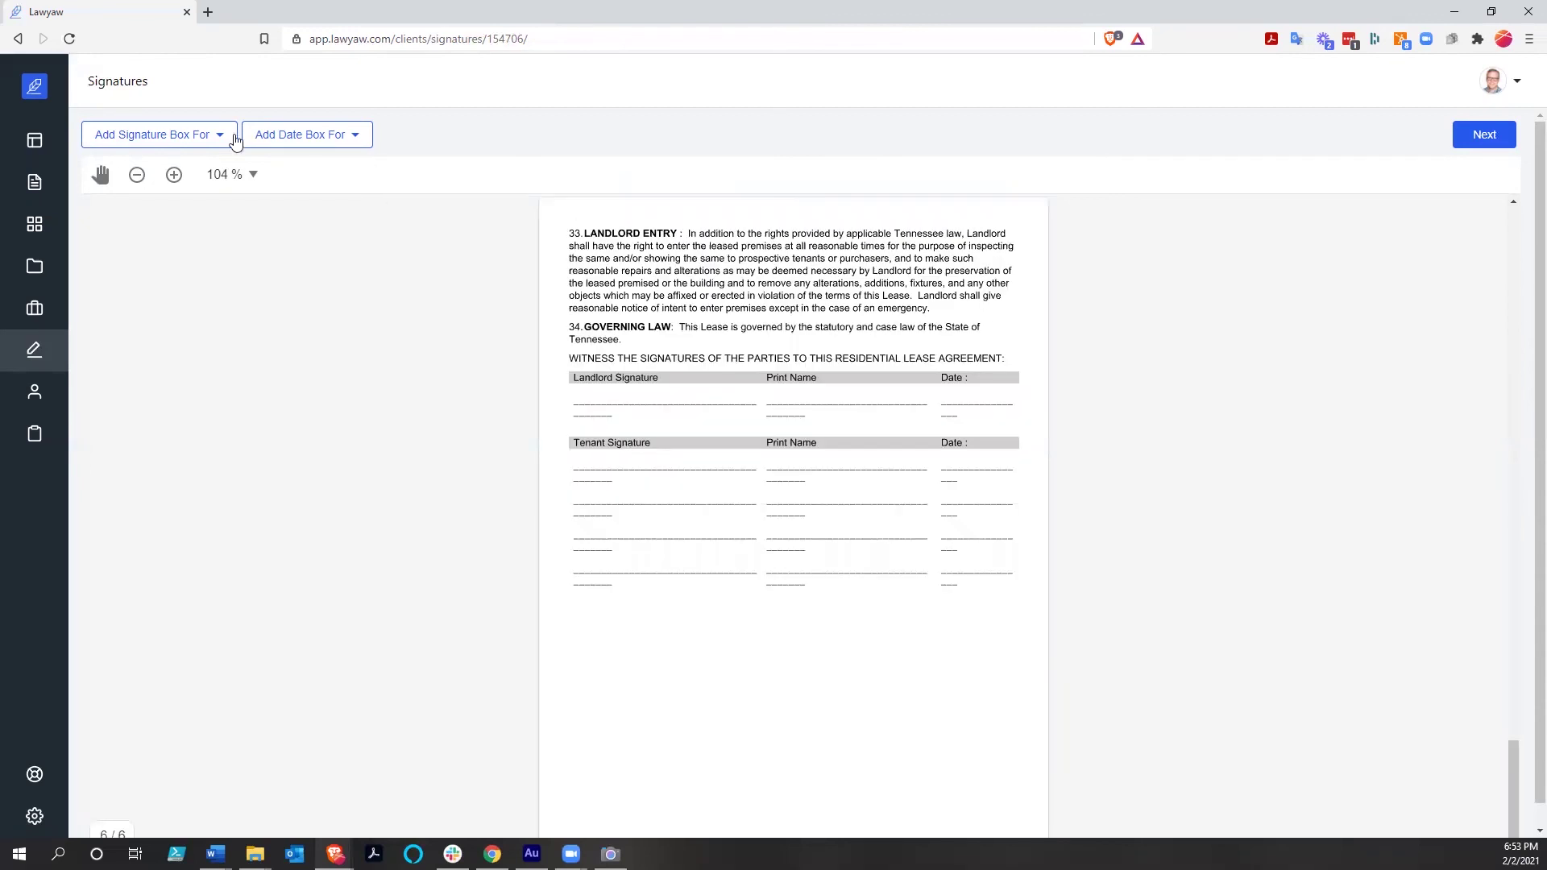
{"action": "left_click", "coordinate": [203, 137]}
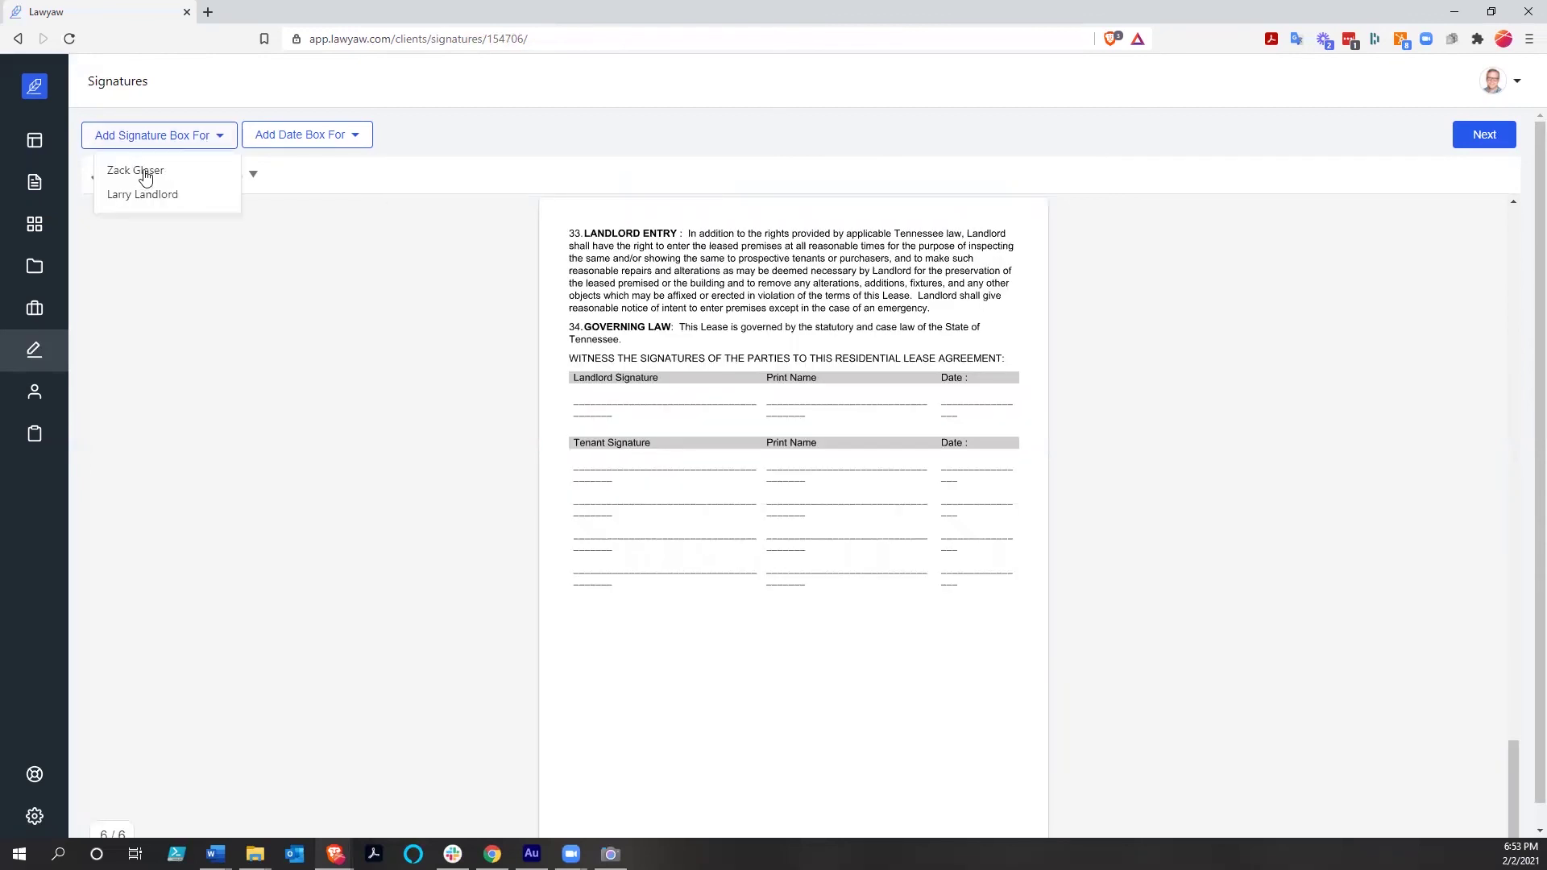
{"action": "left_click", "coordinate": [147, 176]}
{"action": "left_click_drag", "start_coordinate": [644, 292], "coordinate": [588, 457]}
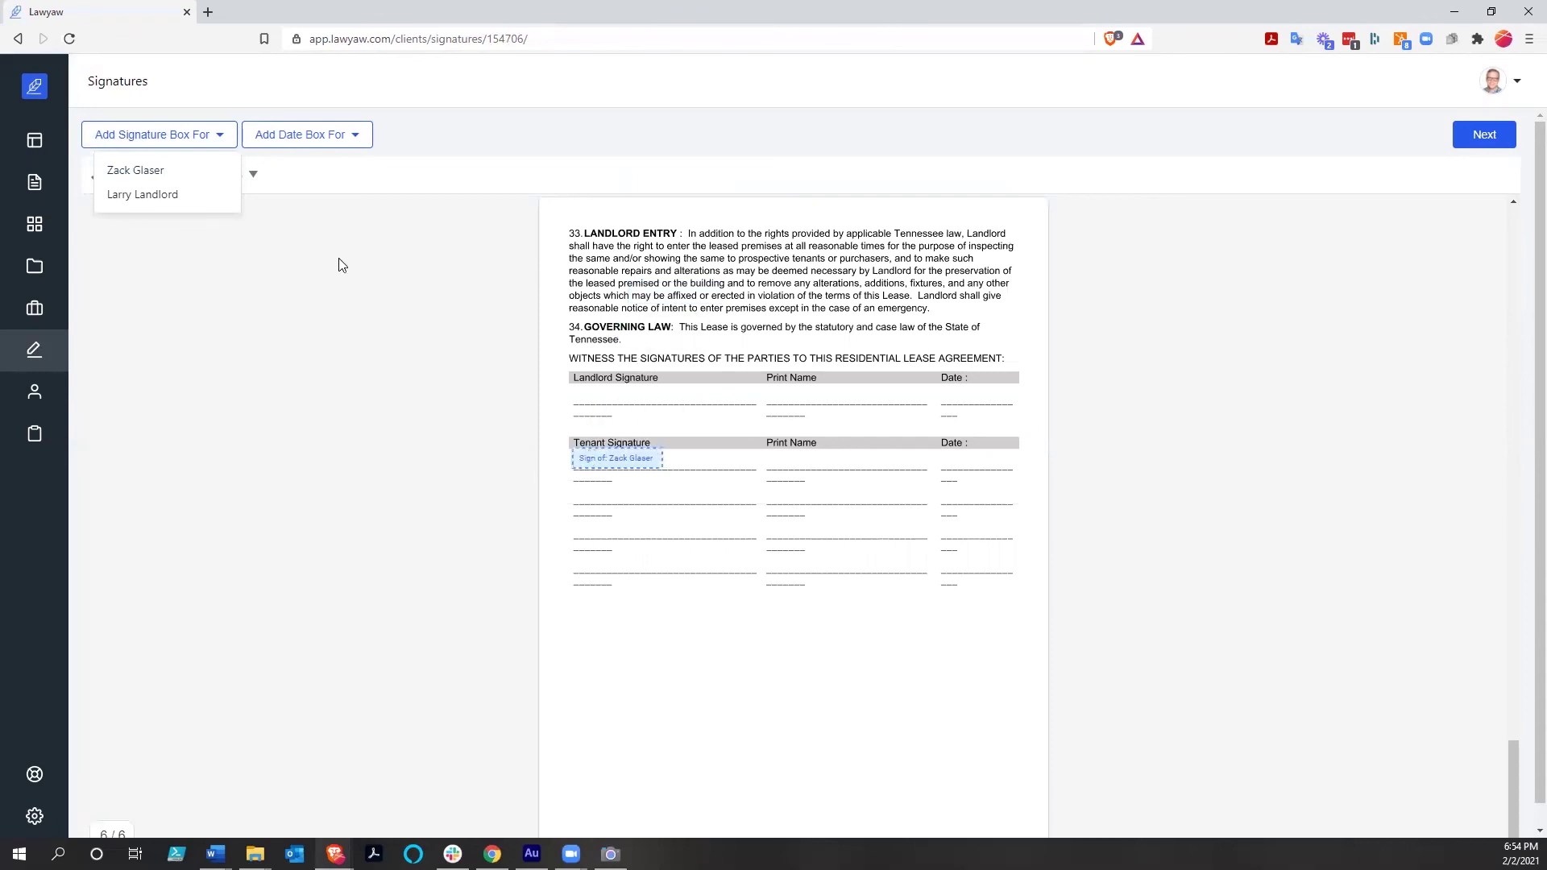
{"action": "left_click", "coordinate": [133, 202]}
{"action": "left_click_drag", "start_coordinate": [584, 400], "coordinate": [596, 391]}
Add date boxes in the tenant and landlord rows and finish placing boxes
{"action": "left_click", "coordinate": [360, 141]}
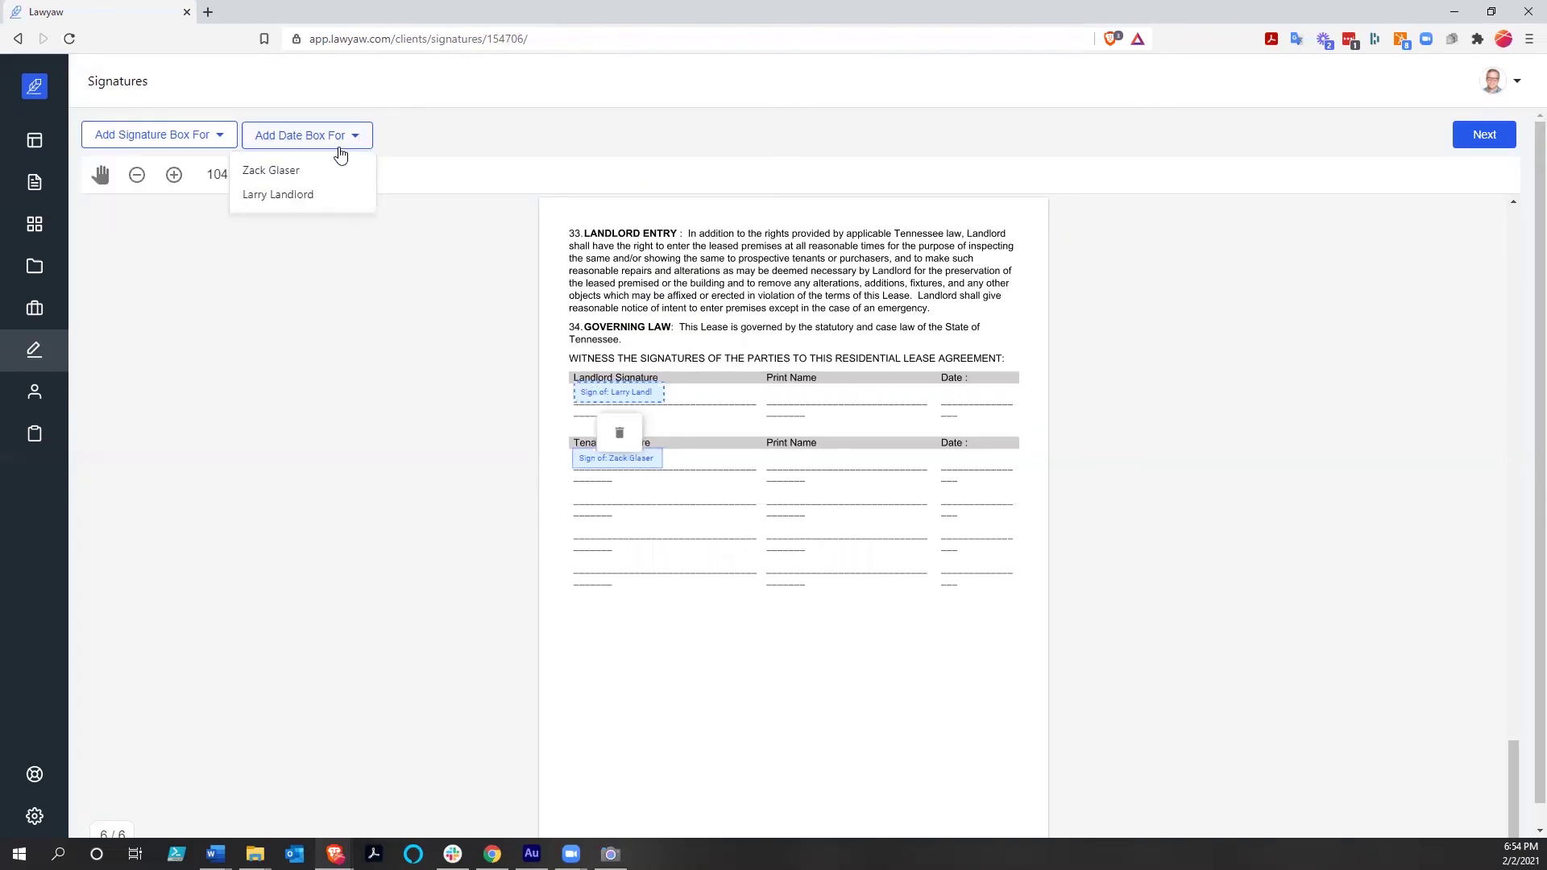
{"action": "left_click", "coordinate": [284, 176]}
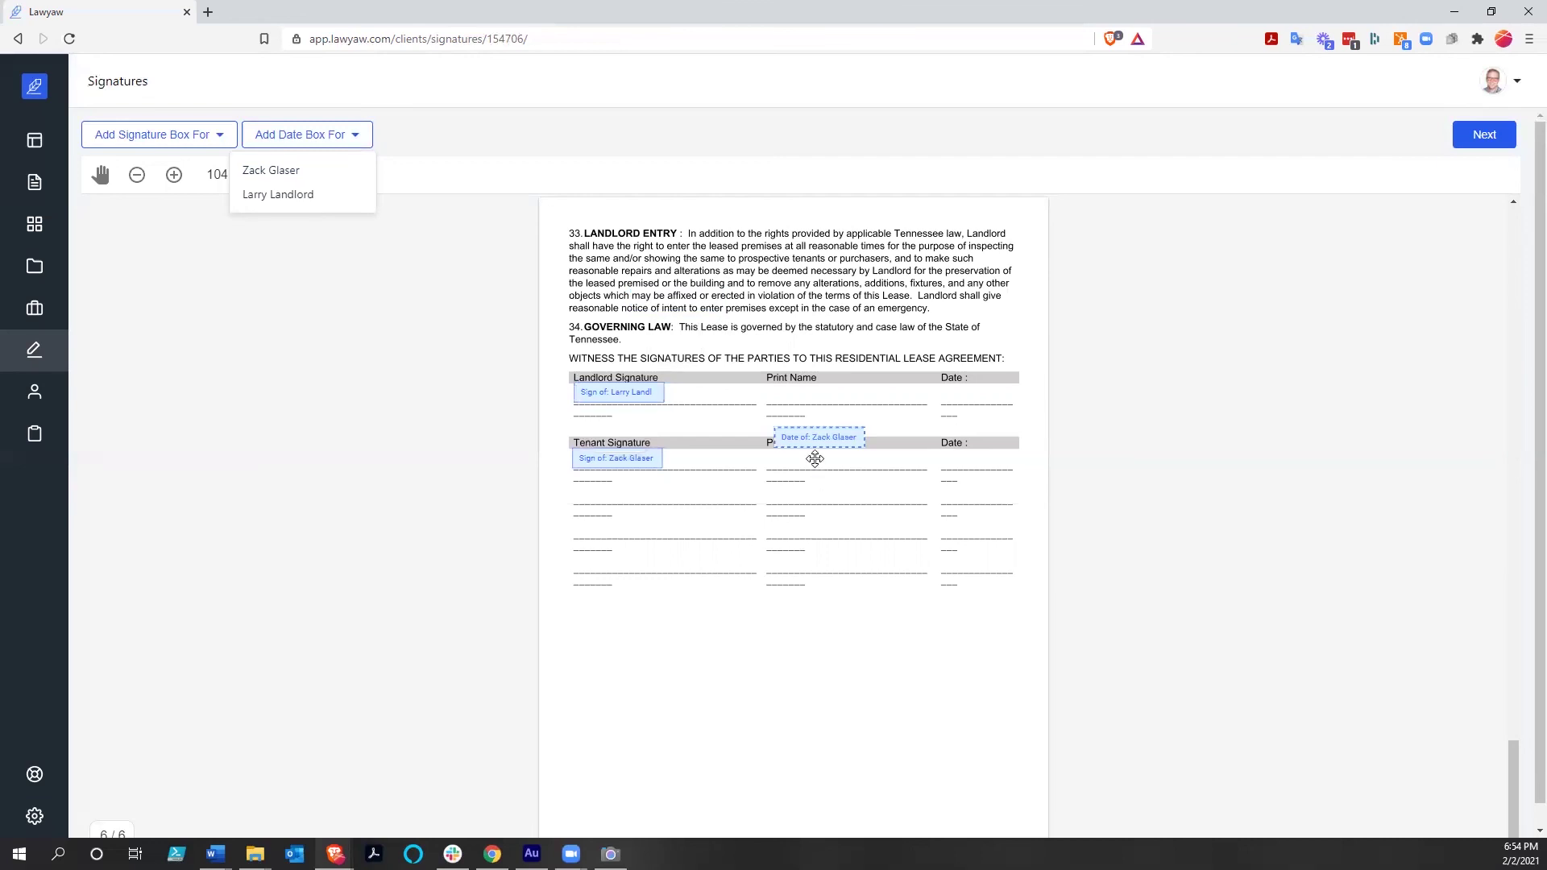
{"action": "left_click", "coordinate": [791, 439]}
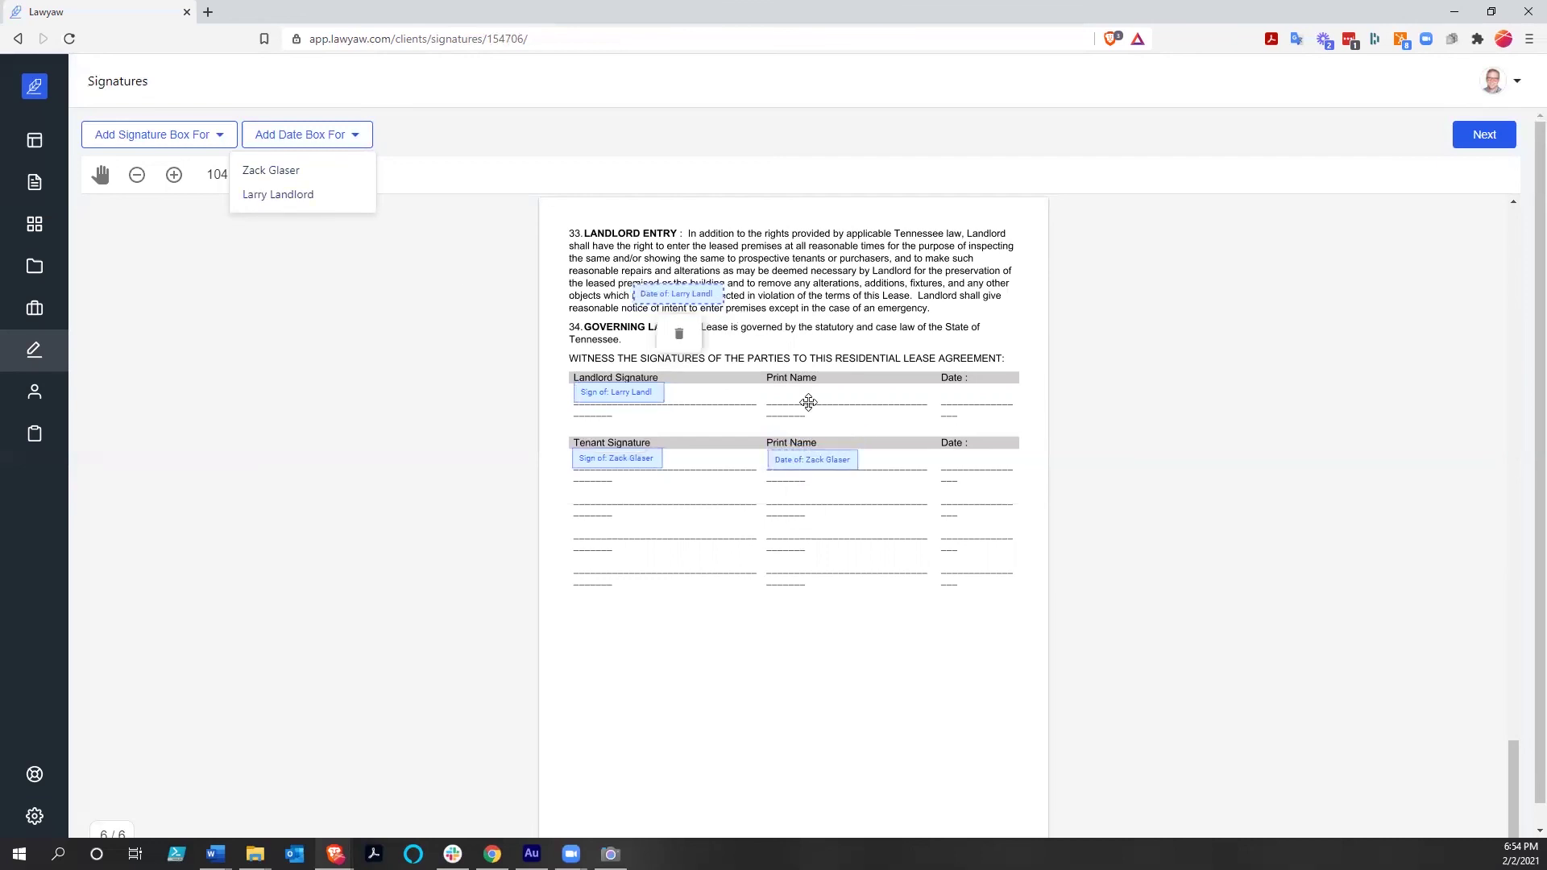
{"action": "left_click", "coordinate": [775, 394]}
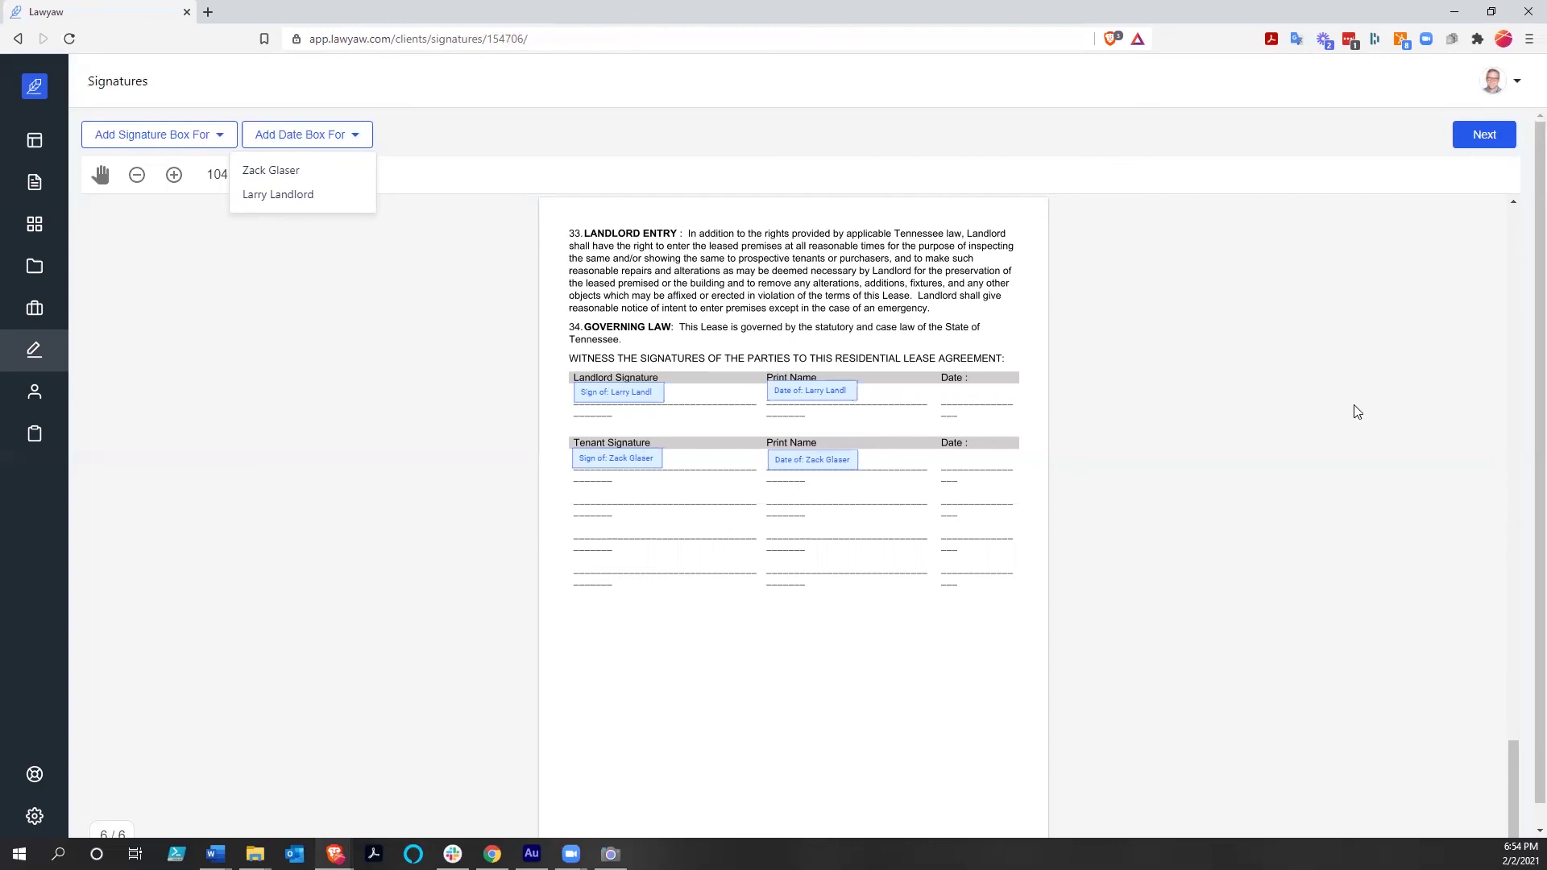
{"action": "scroll", "coordinate": [1353, 419], "scroll_direction": "down", "scroll_amount": 1}
{"action": "left_click", "coordinate": [1469, 123]}
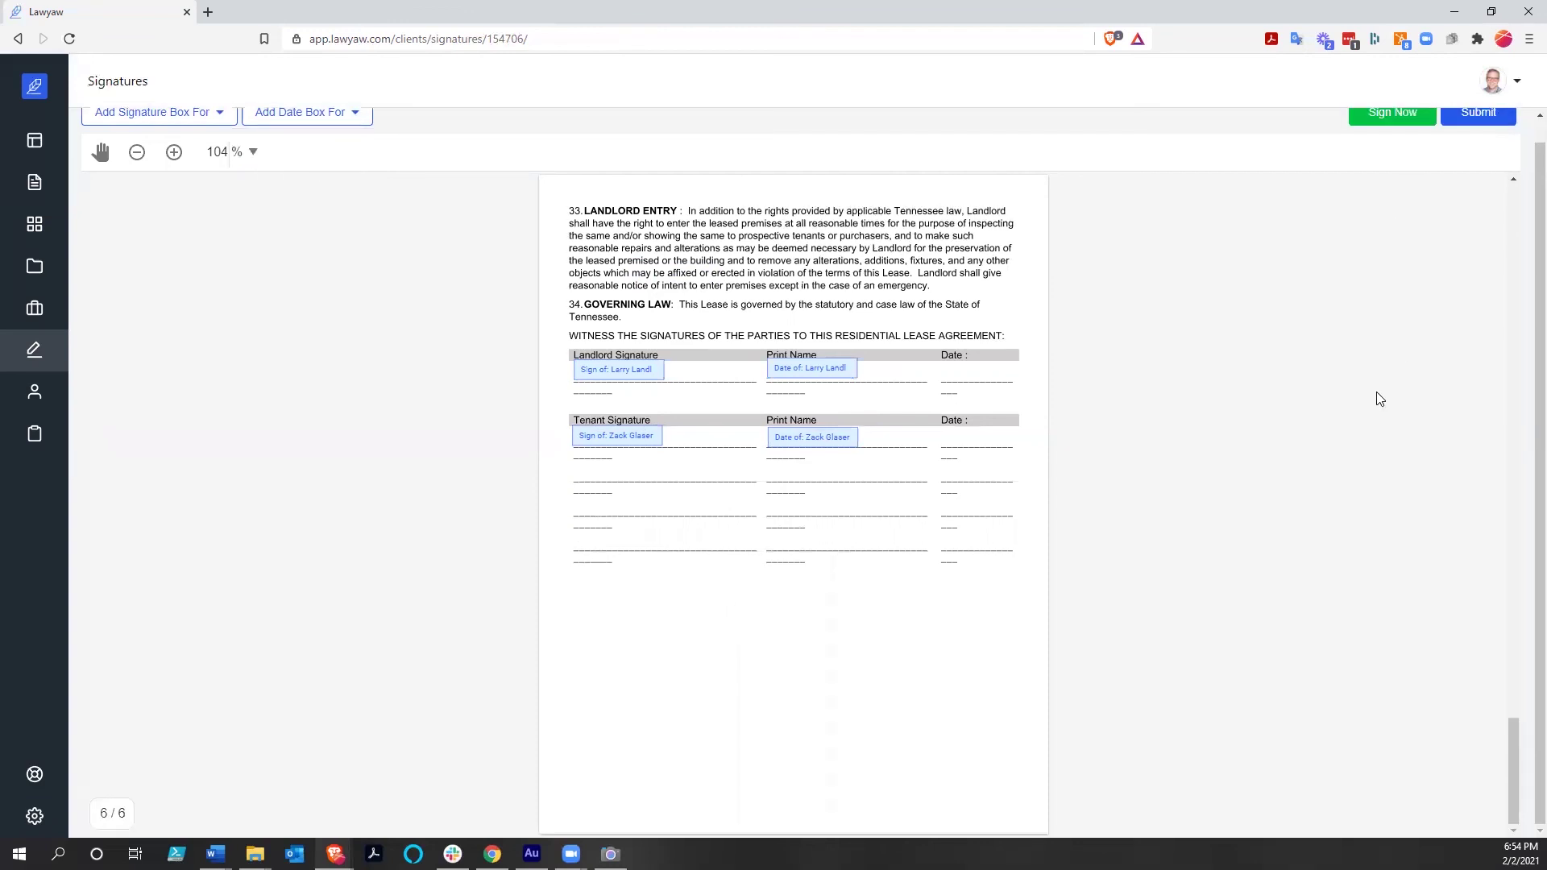
Sign Now on the tenant signature line with hand-drawn initials and apply the signature
{"action": "scroll", "coordinate": [1401, 354], "scroll_direction": "up", "scroll_amount": 3}
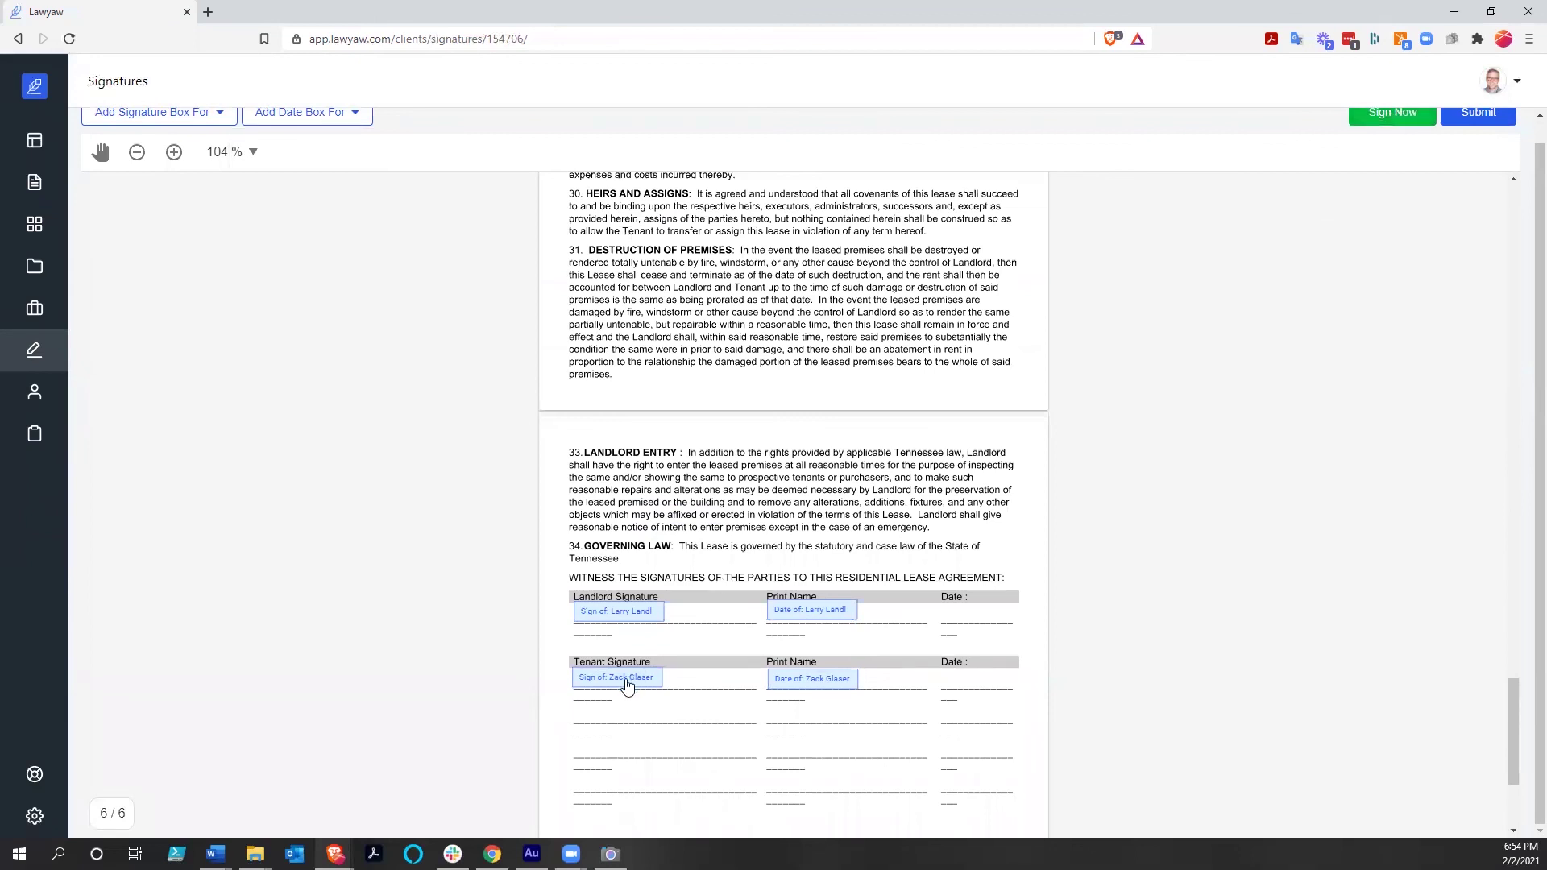
{"action": "left_click", "coordinate": [1381, 119]}
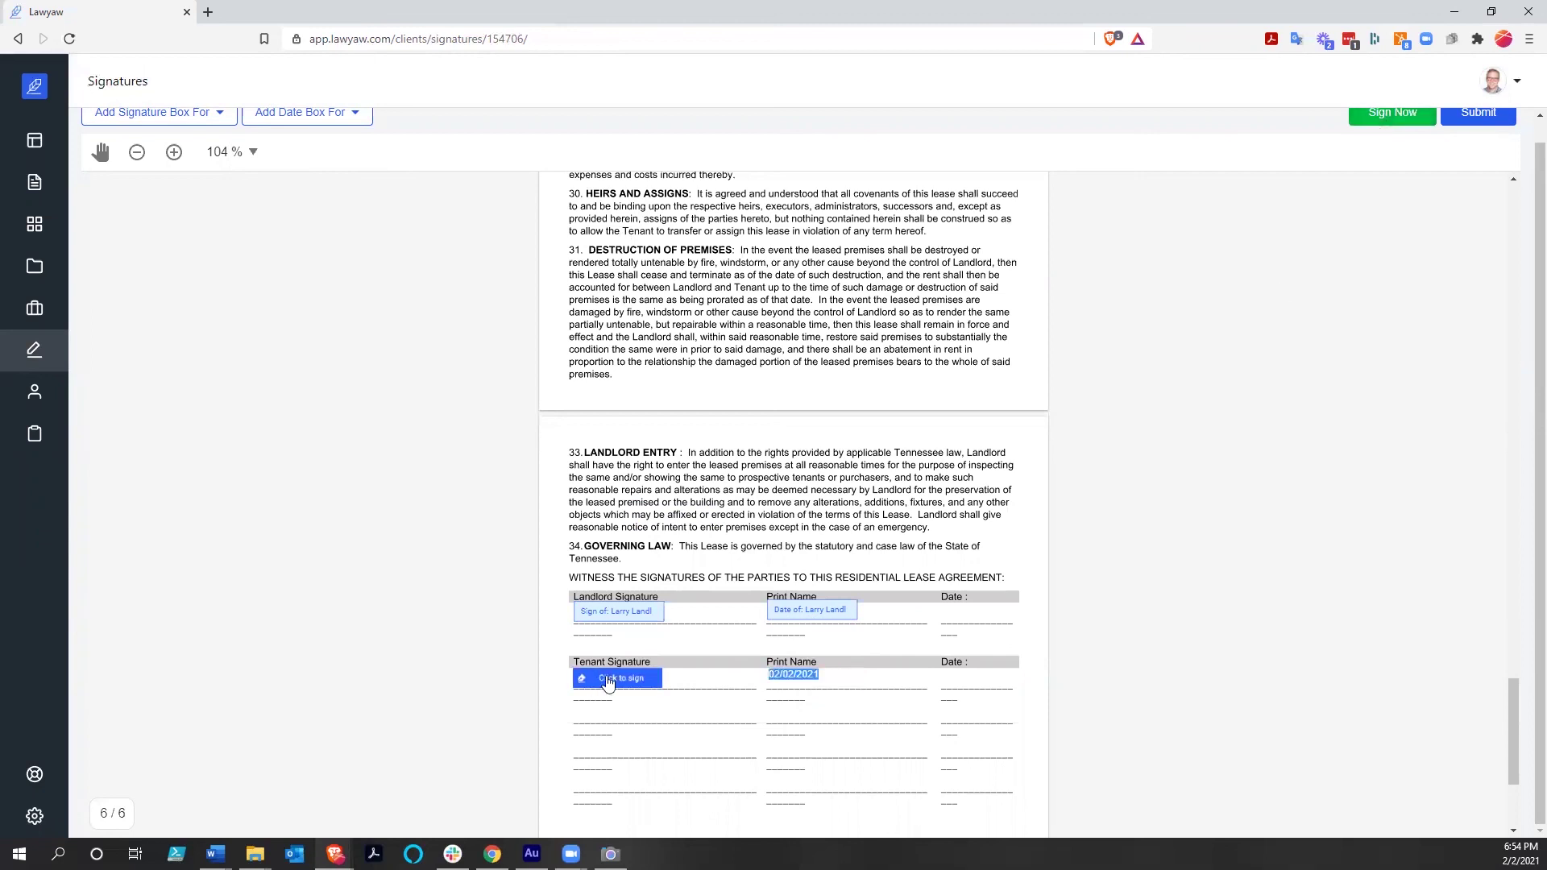
{"action": "left_click", "coordinate": [608, 681]}
{"action": "mouse_move", "coordinate": [648, 457]}
{"action": "left_mouse_down"}
{"action": "mouse_move", "coordinate": [691, 520]}
{"action": "mouse_move", "coordinate": [650, 479]}
{"action": "left_mouse_up"}
{"action": "left_click_drag", "start_coordinate": [741, 456], "coordinate": [729, 489]}
{"action": "left_click_drag", "start_coordinate": [789, 439], "coordinate": [715, 459]}
{"action": "mouse_move", "coordinate": [810, 446]}
{"action": "left_mouse_down"}
{"action": "mouse_move", "coordinate": [786, 512]}
{"action": "mouse_move", "coordinate": [814, 534]}
{"action": "left_mouse_up"}
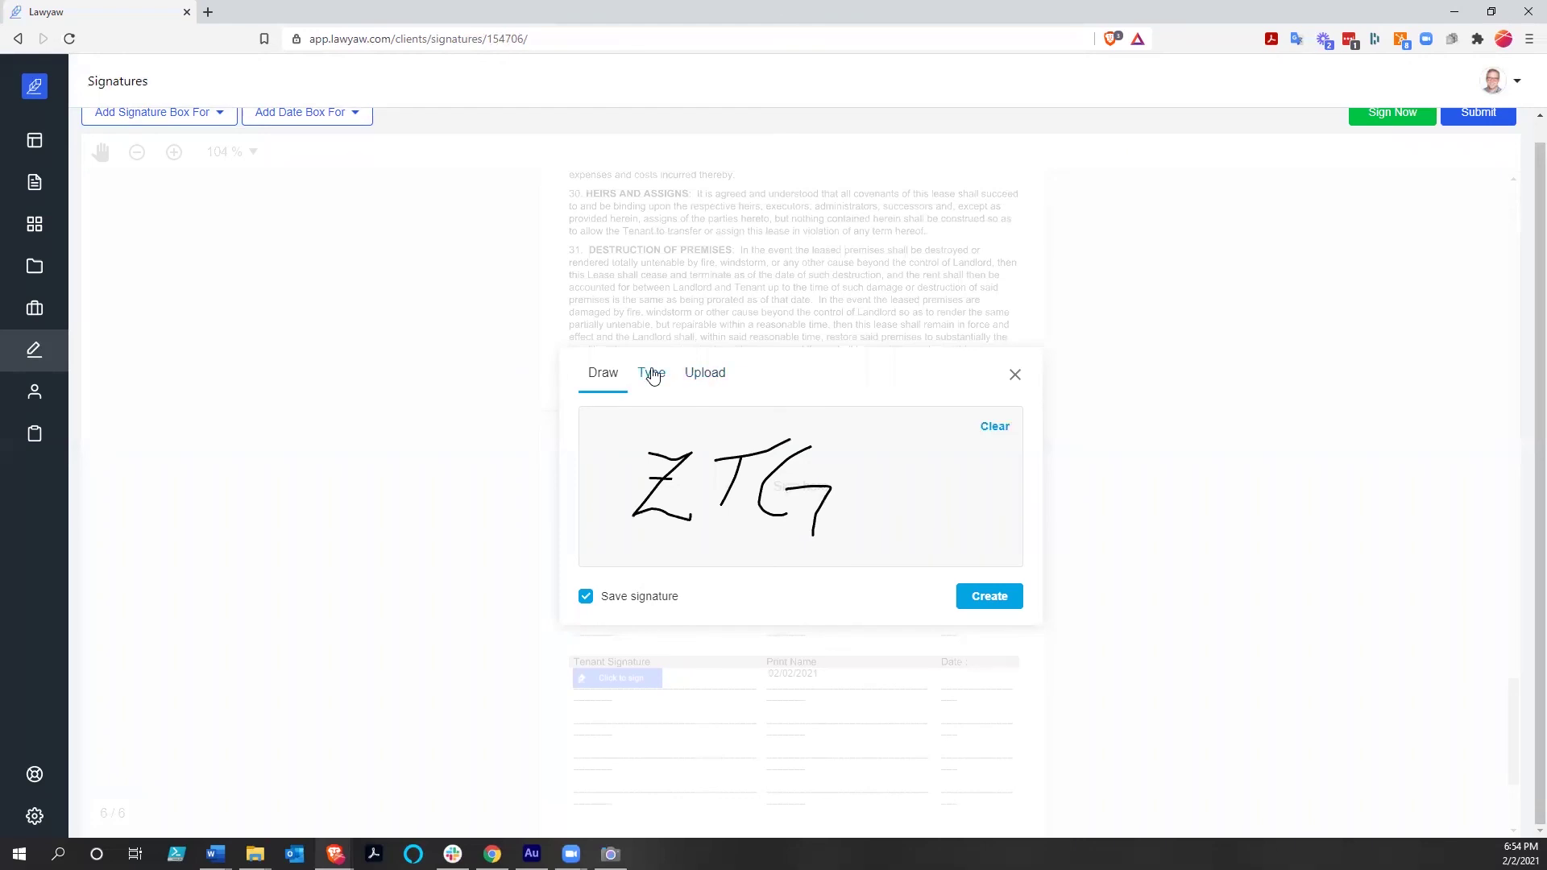
{"action": "left_click", "coordinate": [992, 597]}
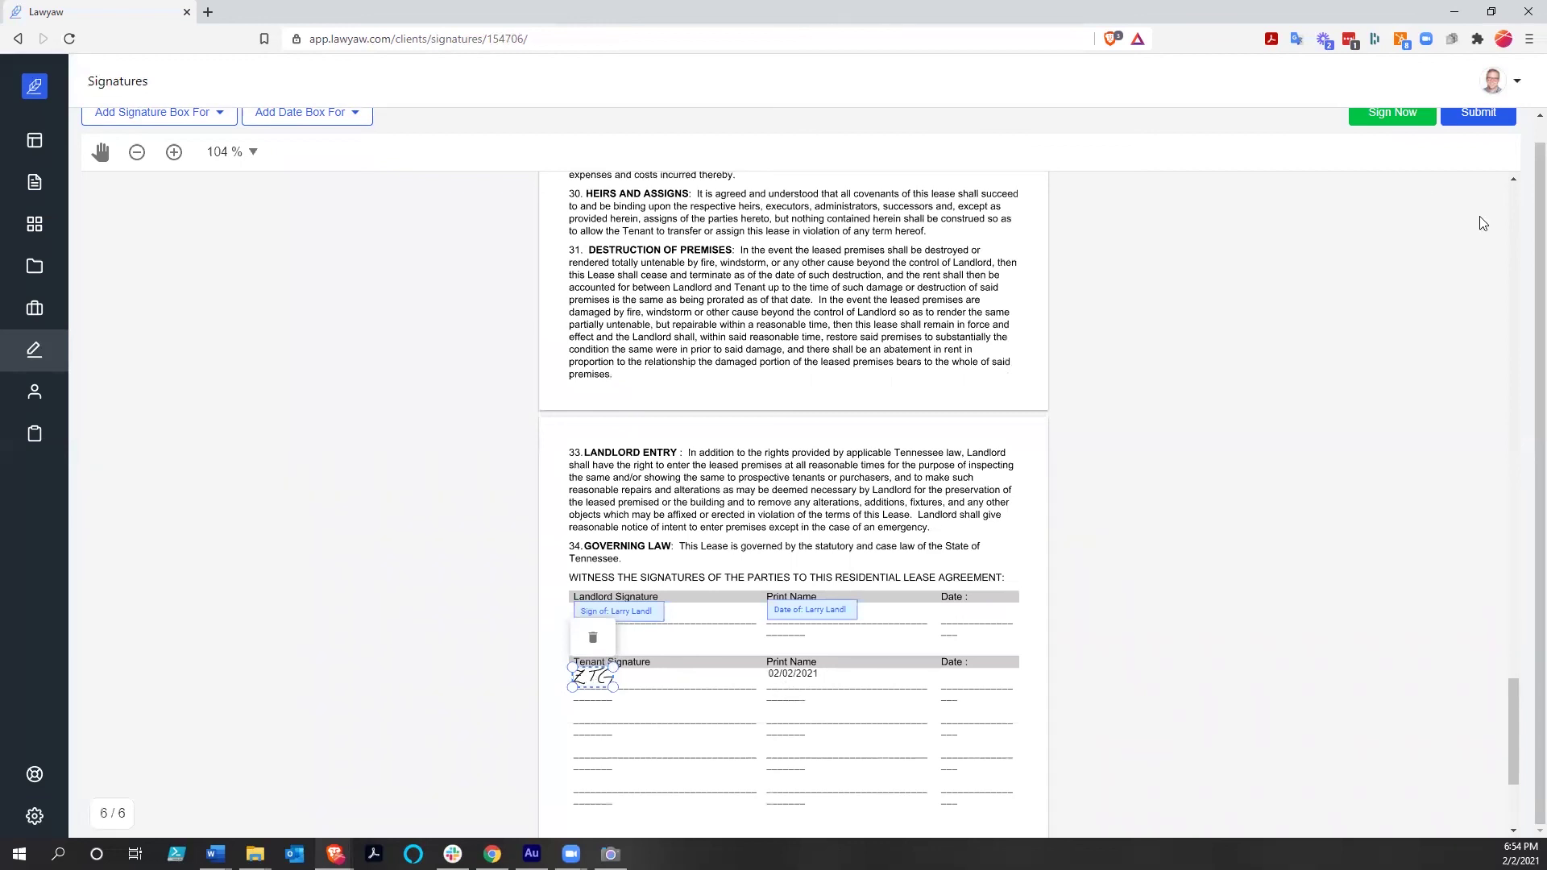
{"action": "scroll", "coordinate": [1482, 223], "scroll_direction": "up", "scroll_amount": 2}
{"action": "scroll", "coordinate": [1471, 123], "scroll_direction": "up", "scroll_amount": 5}
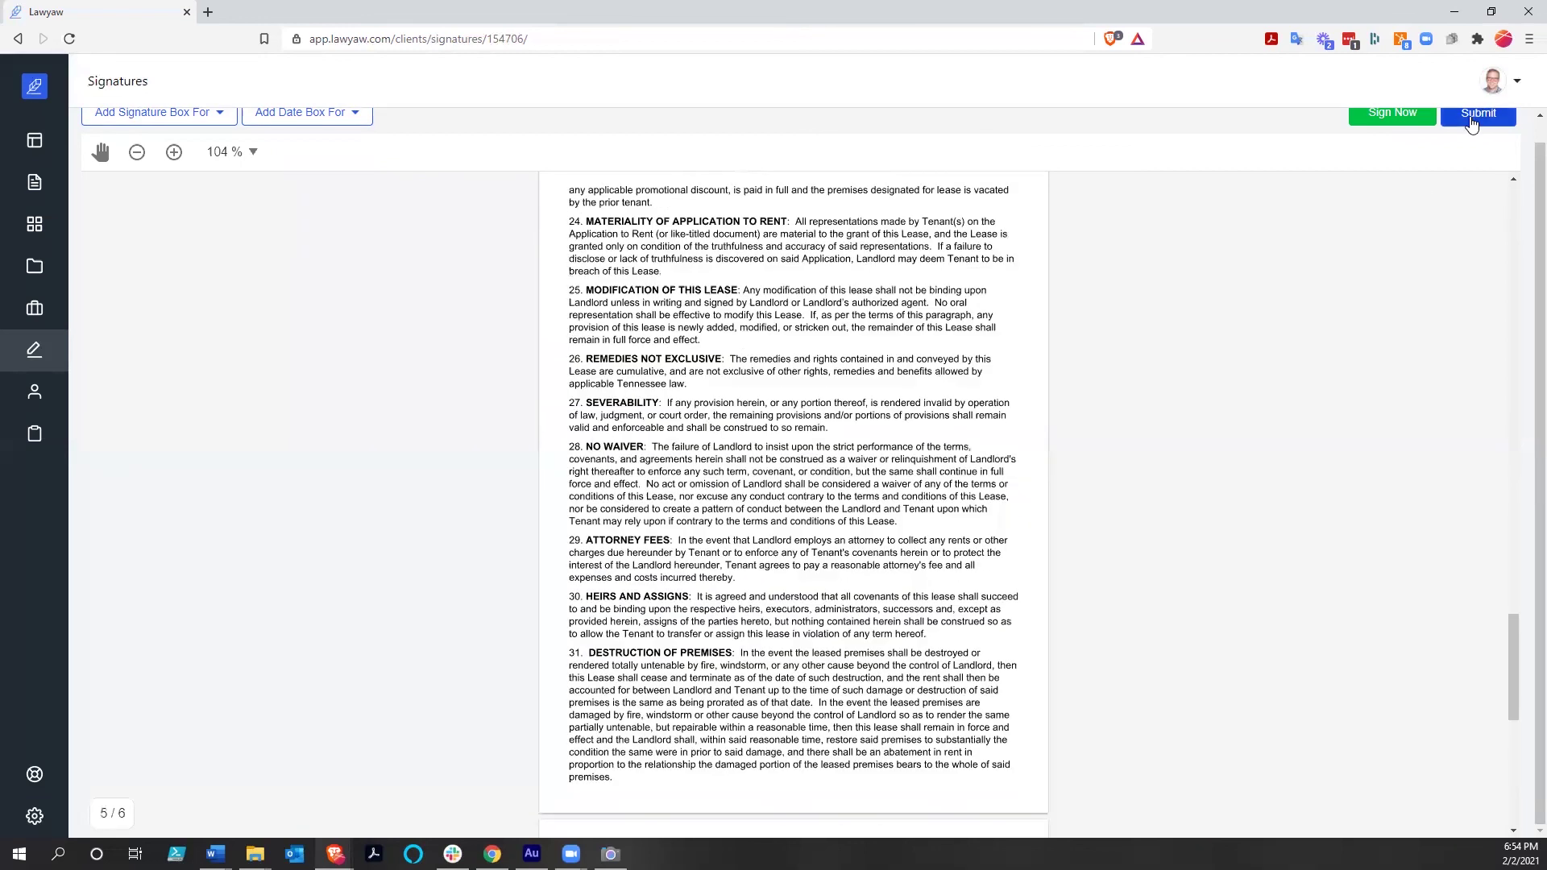
Submit the lease package and review the signed lease and audit trail on the details page
{"action": "left_click", "coordinate": [1471, 119]}
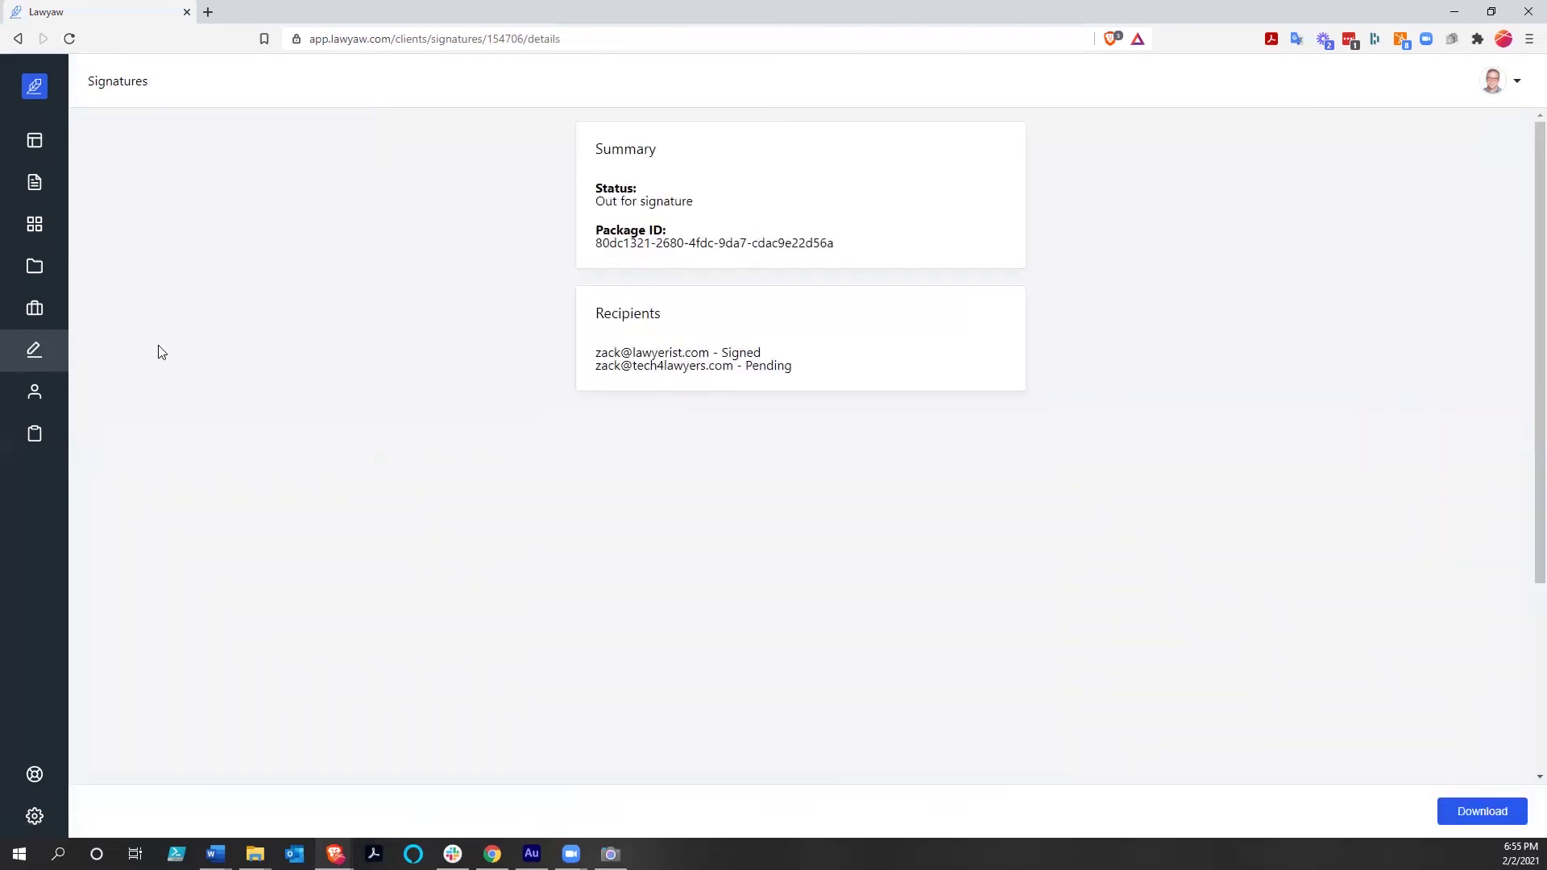
{"action": "left_click", "coordinate": [32, 354]}
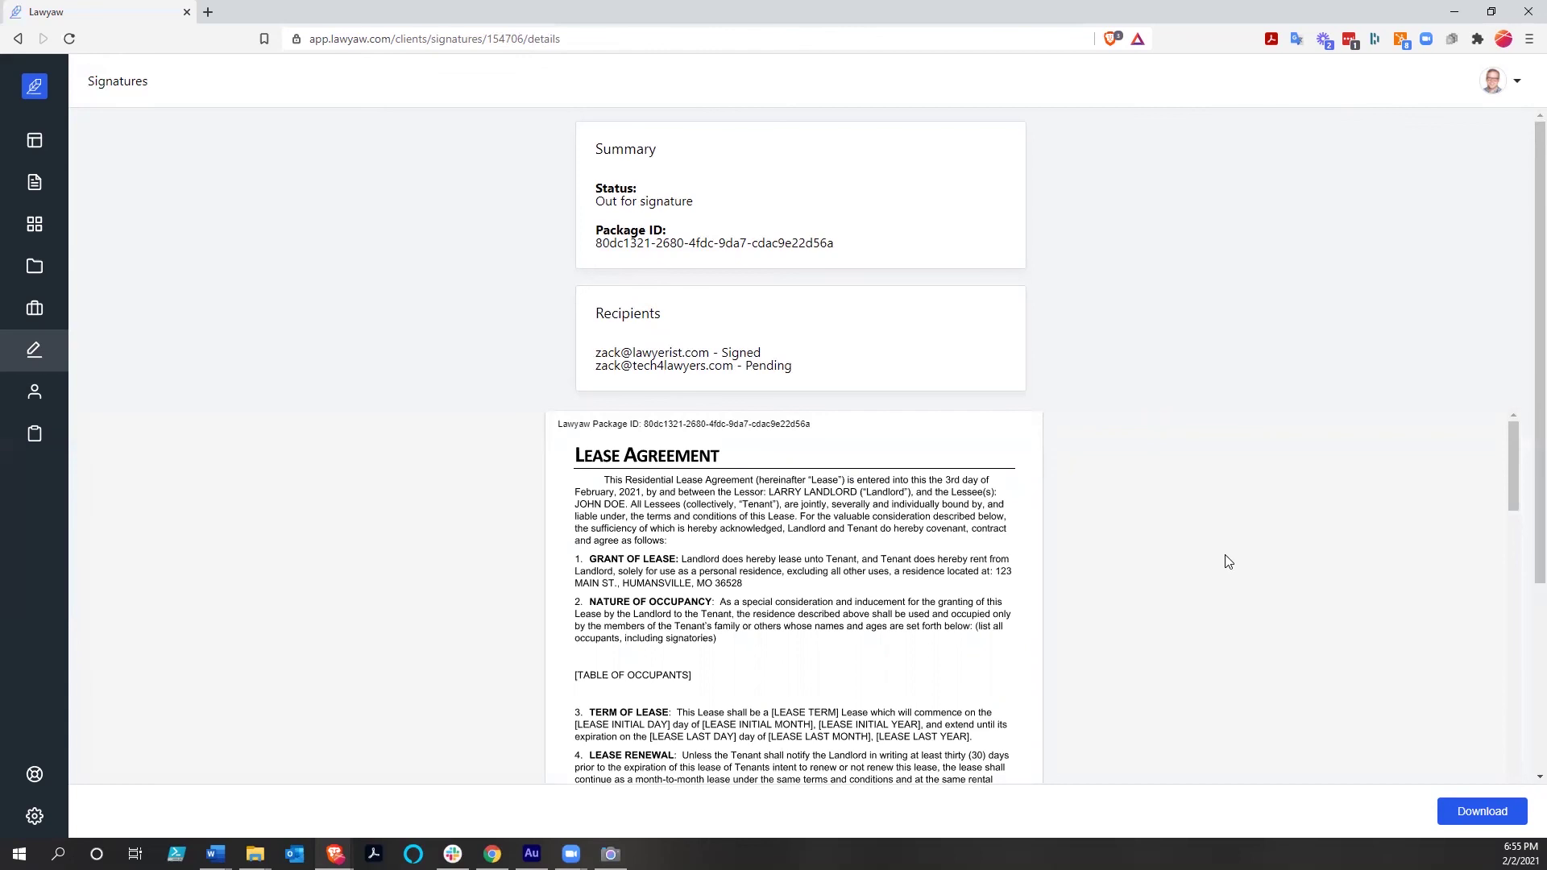
{"action": "scroll", "coordinate": [1228, 562], "scroll_direction": "down", "scroll_amount": 5}
{"action": "scroll", "coordinate": [1227, 562], "scroll_direction": "down", "scroll_amount": 5}
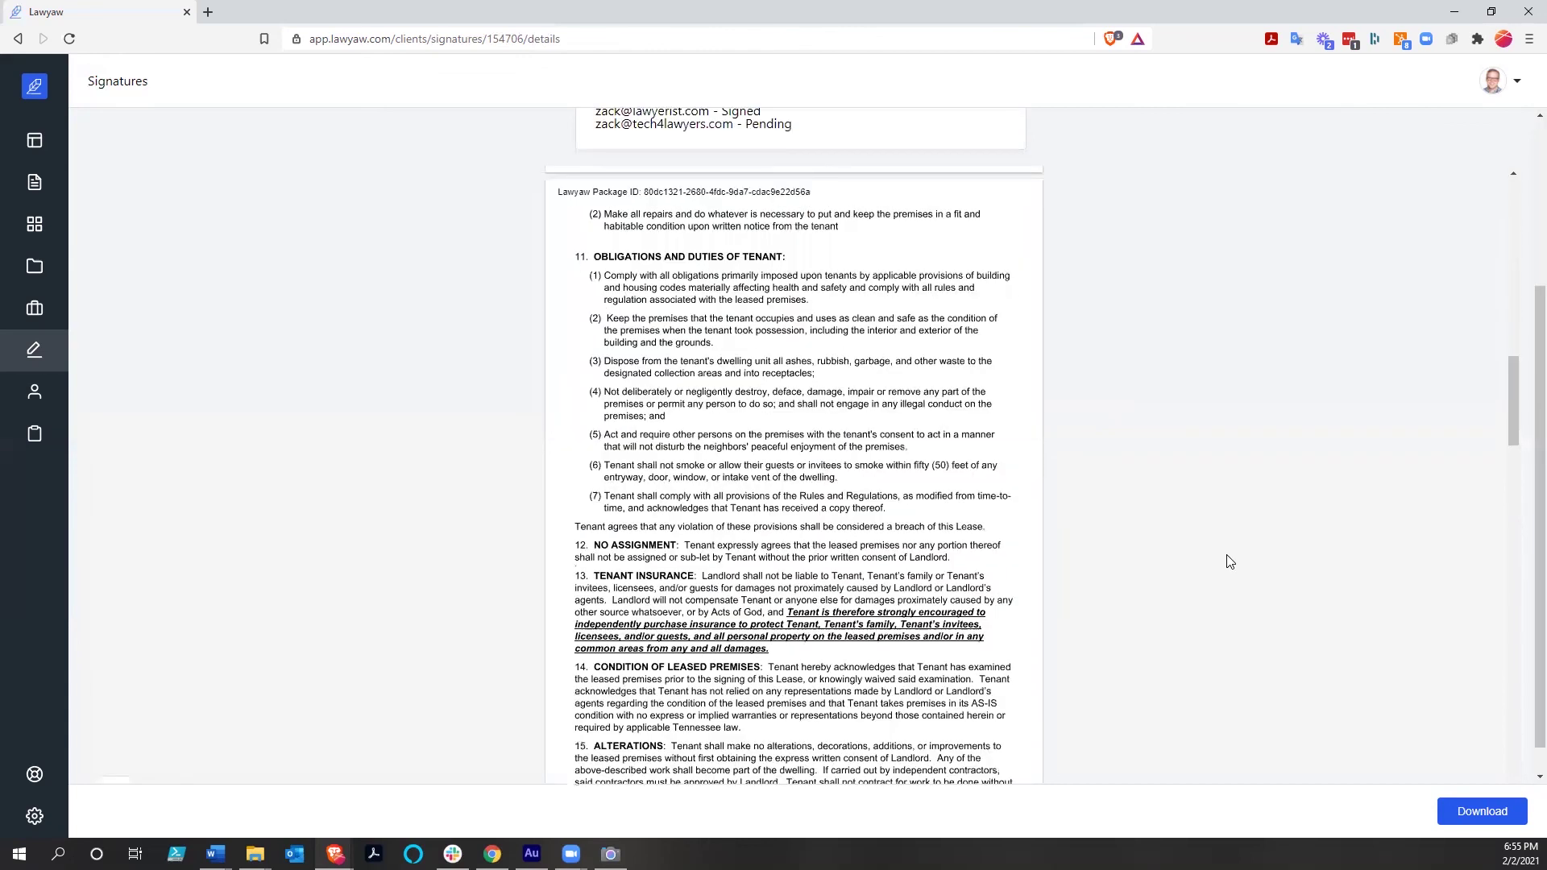
{"action": "scroll", "coordinate": [1228, 562], "scroll_direction": "down", "scroll_amount": 5}
{"action": "scroll", "coordinate": [1227, 561], "scroll_direction": "down", "scroll_amount": 5}
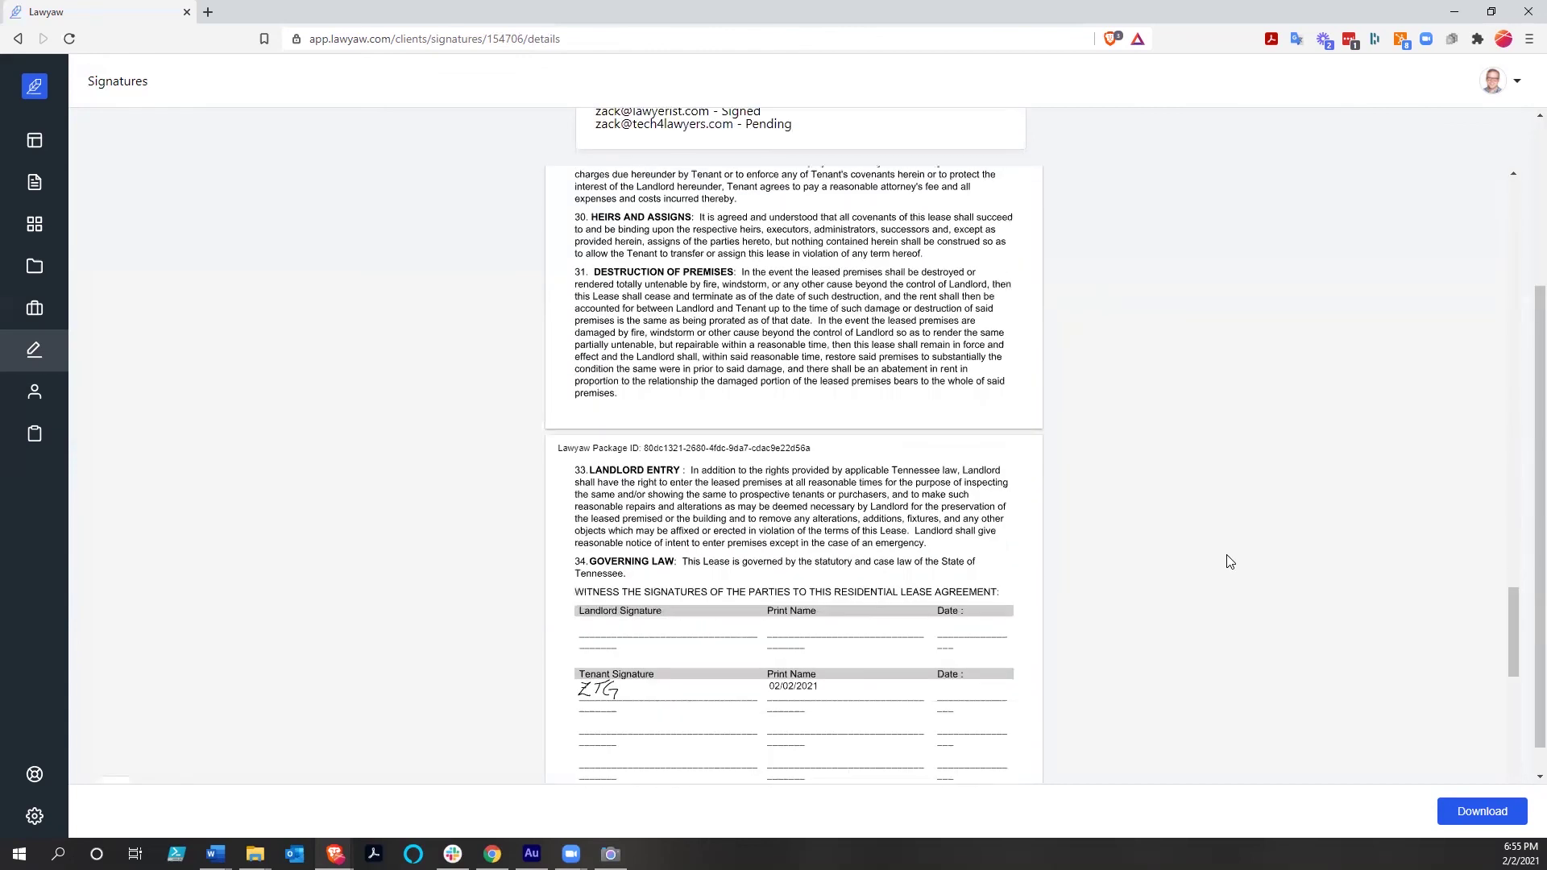
{"action": "scroll", "coordinate": [1229, 561], "scroll_direction": "down", "scroll_amount": 3}
{"action": "scroll", "coordinate": [1229, 561], "scroll_direction": "down", "scroll_amount": 2}
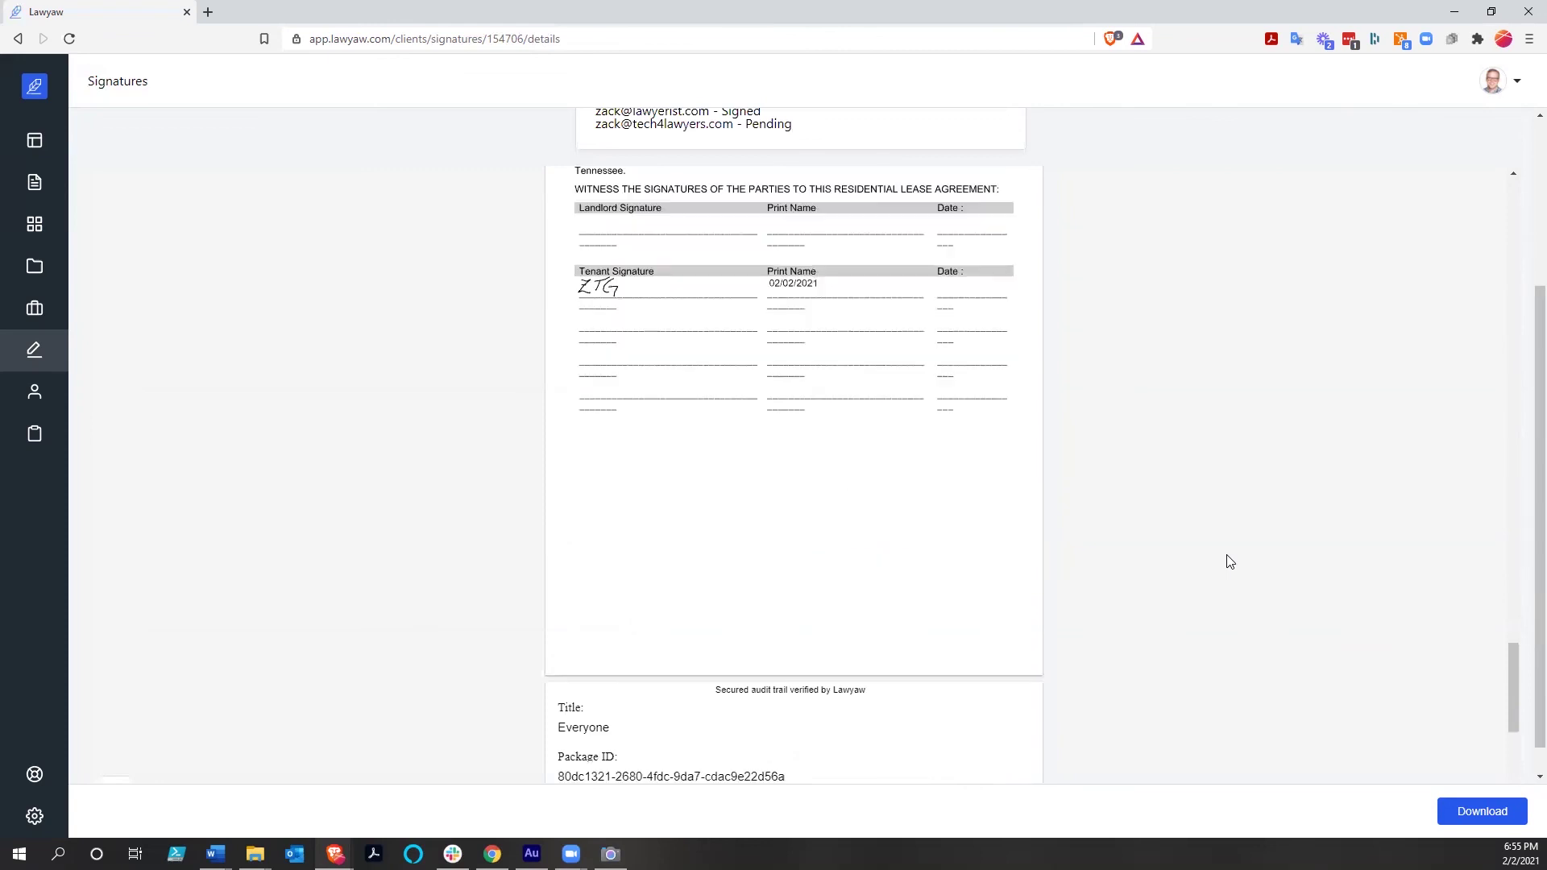
{"action": "scroll", "coordinate": [1229, 561], "scroll_direction": "down", "scroll_amount": 6}
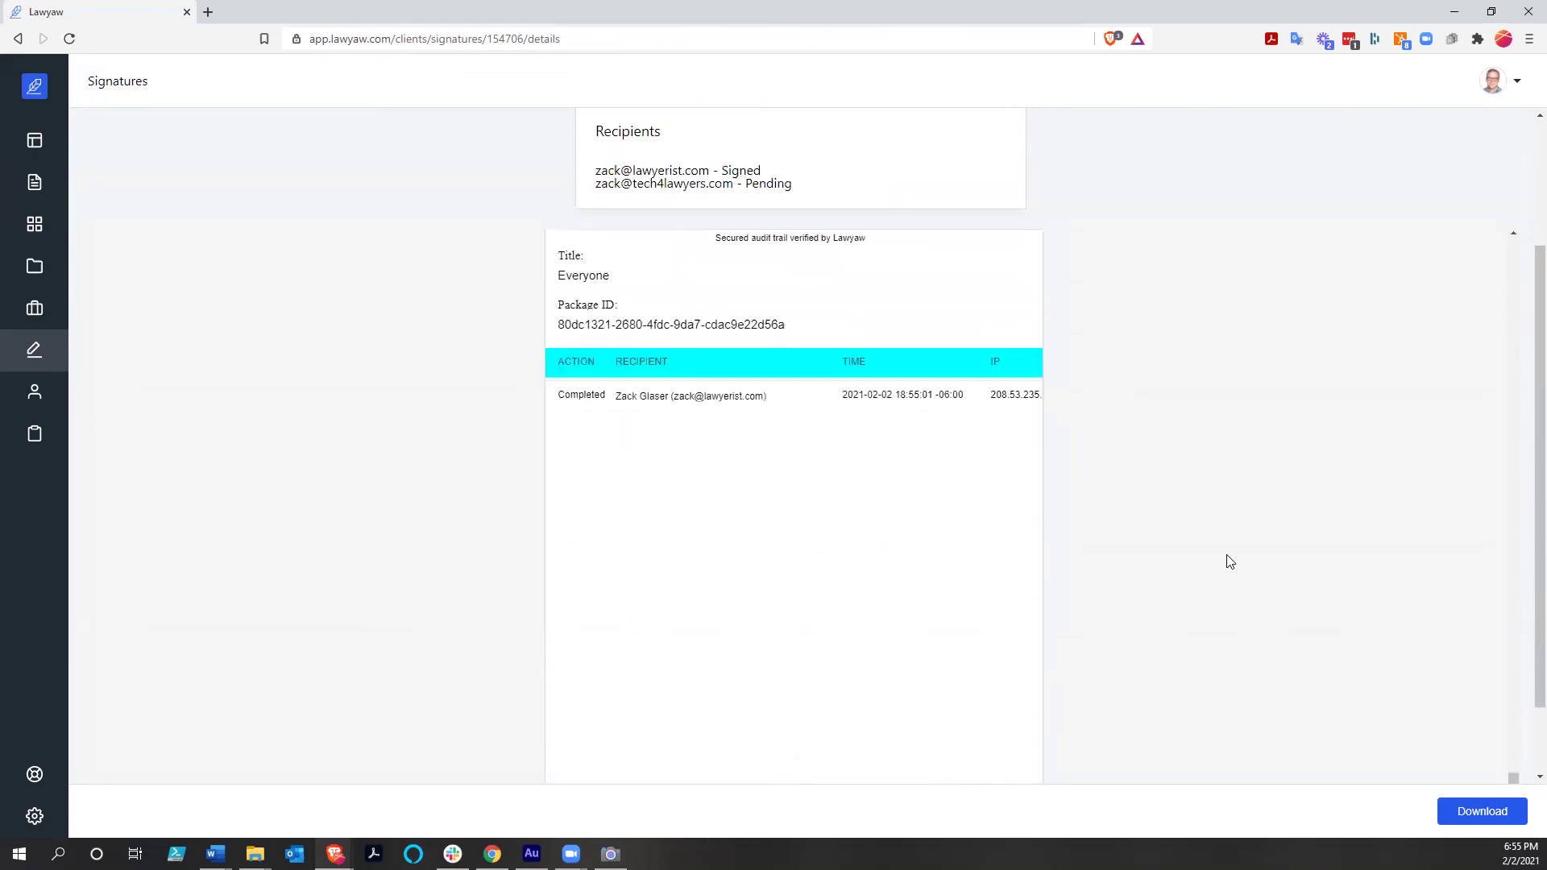
{"action": "scroll", "coordinate": [1229, 561], "scroll_direction": "up", "scroll_amount": 2}
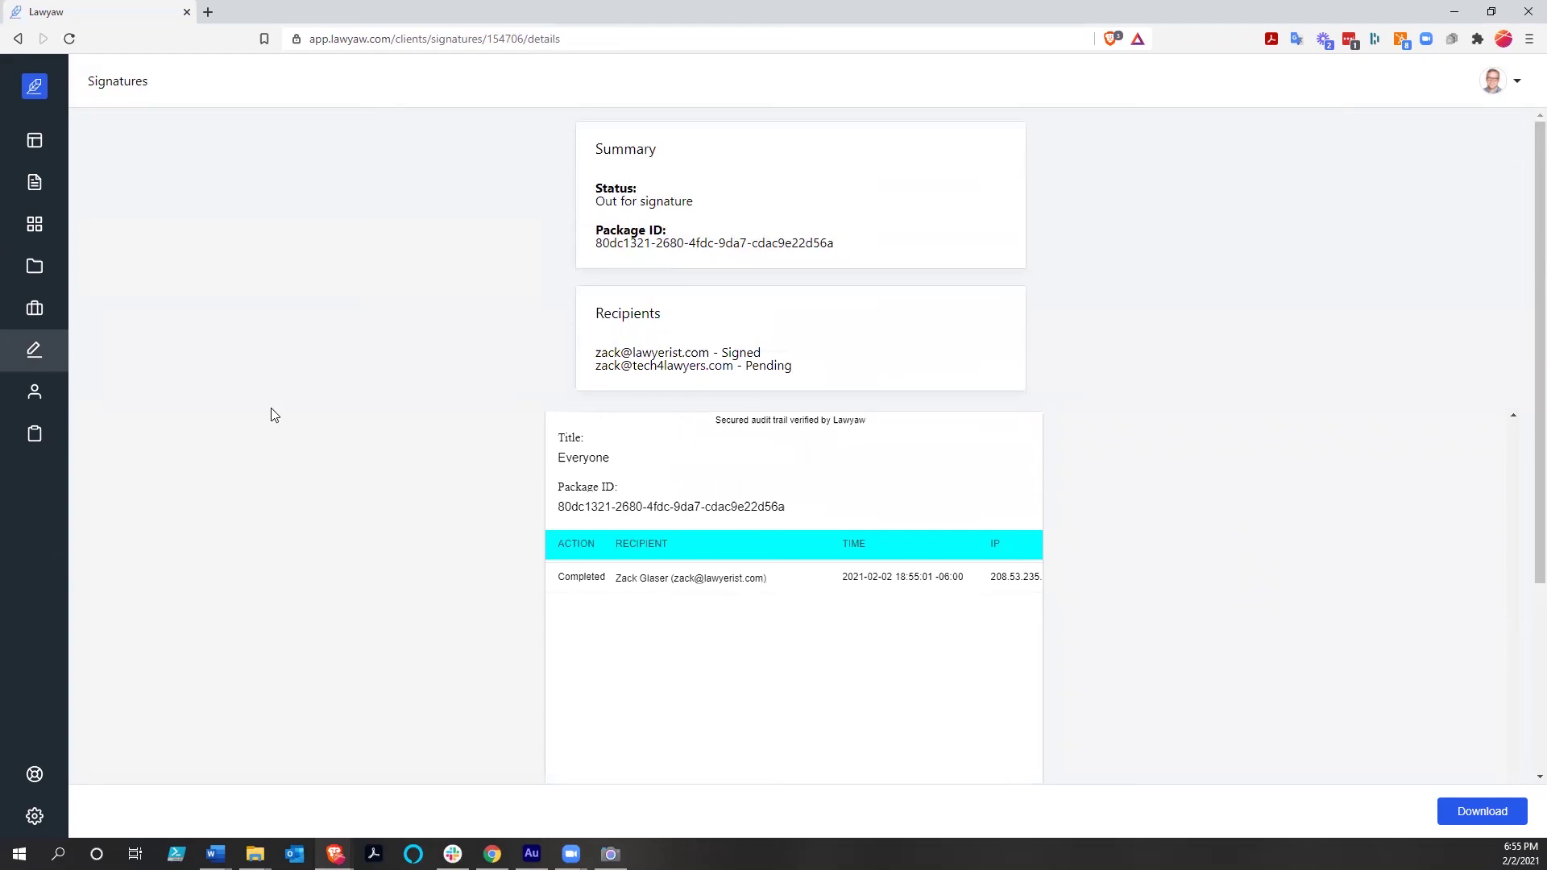